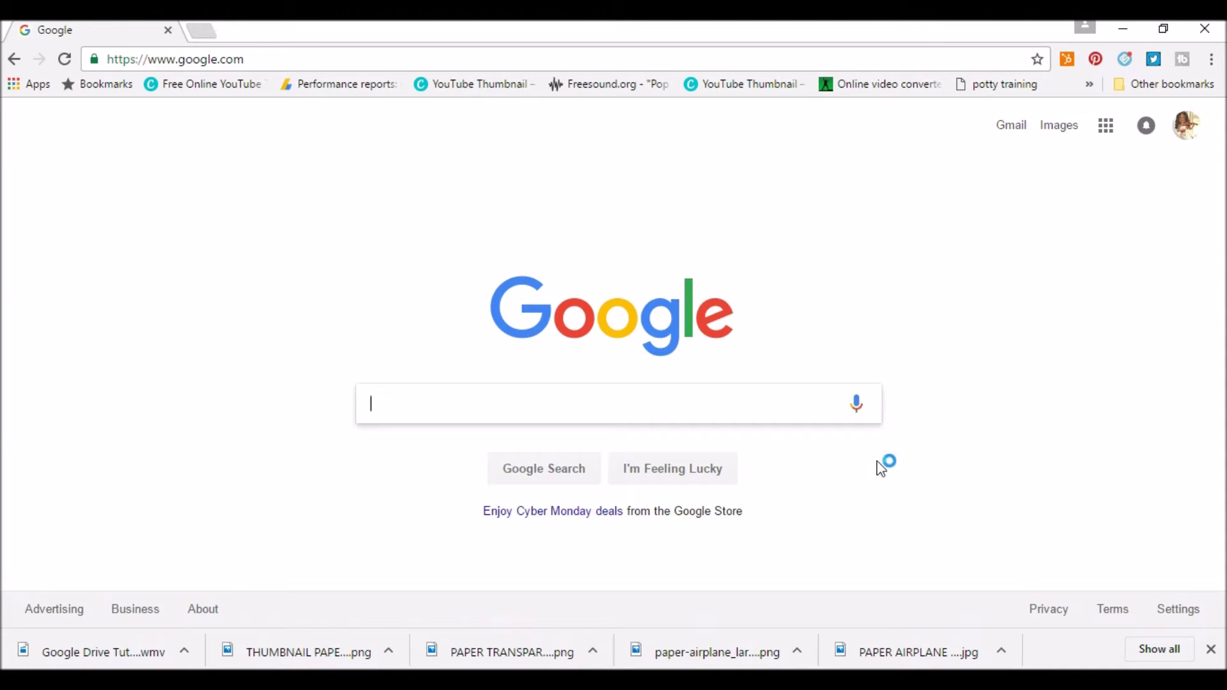
Go to drive.google.com in Chrome to reach My Drive with the Getting started PDF.
click(1108, 128)
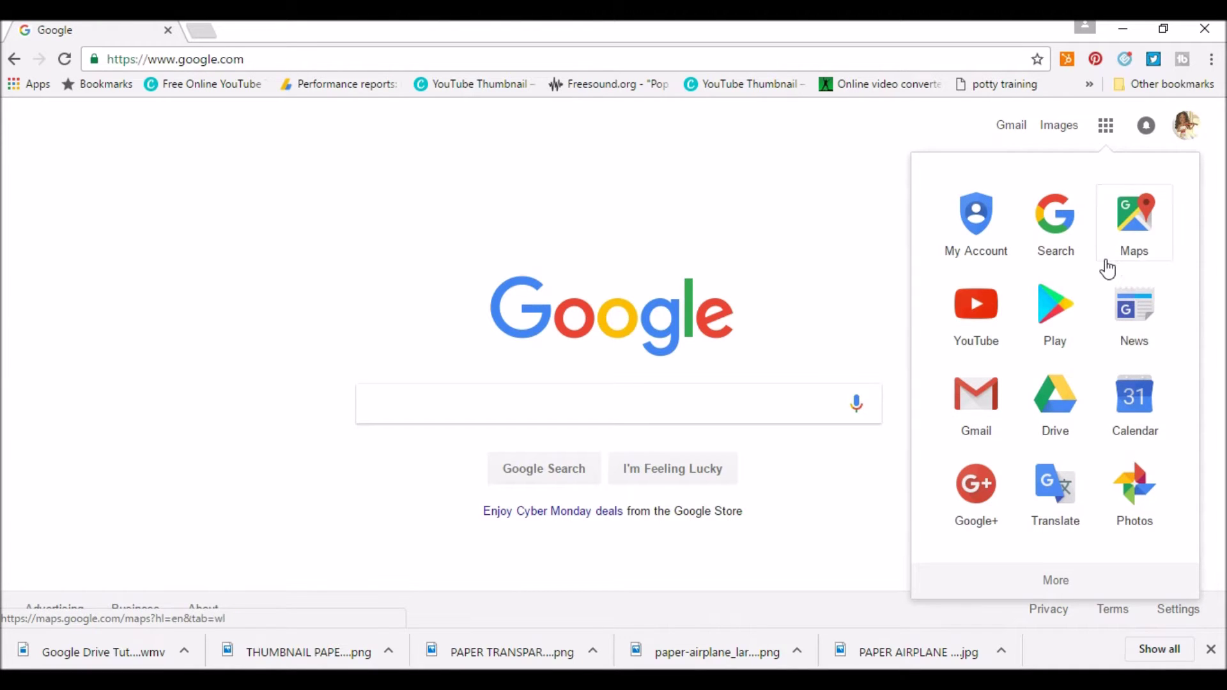
click(1058, 398)
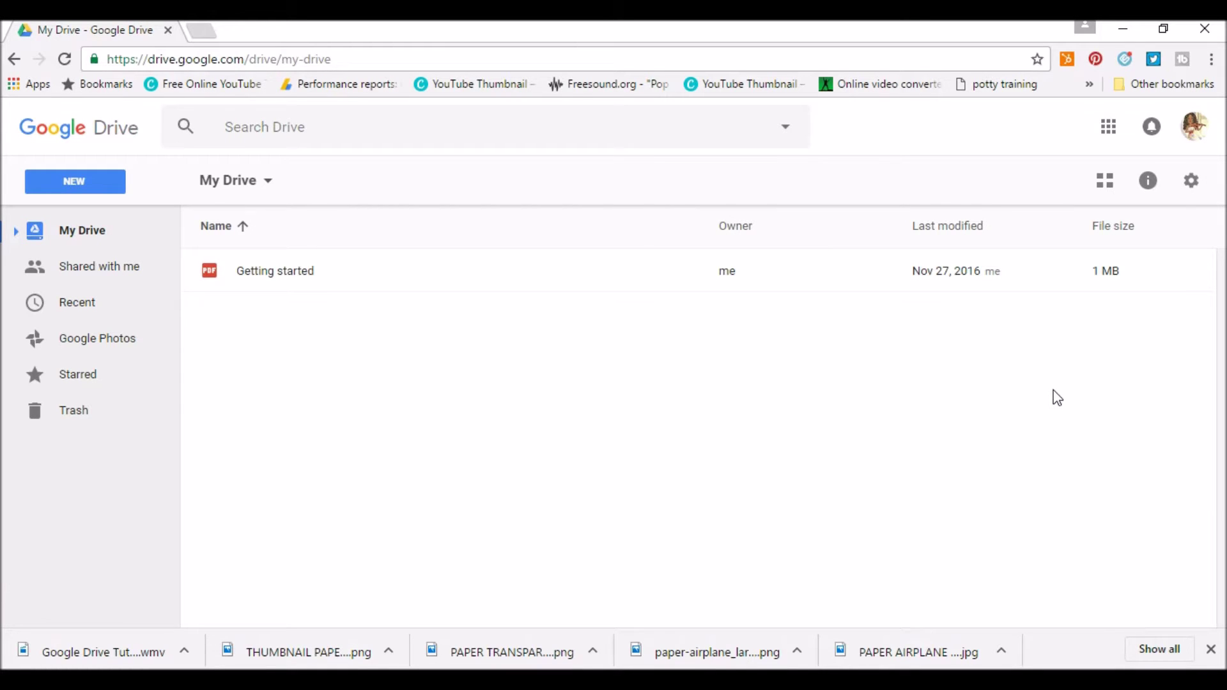
click(14, 59)
click(161, 63)
text(dr)
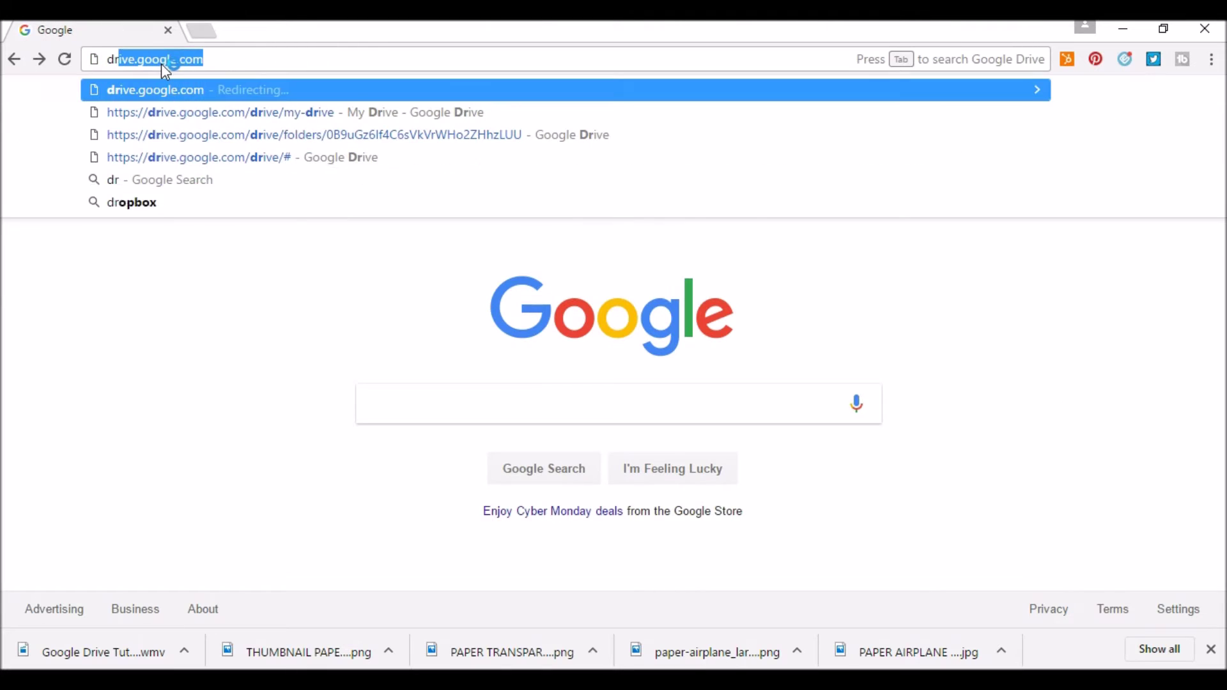
text(ive.google)
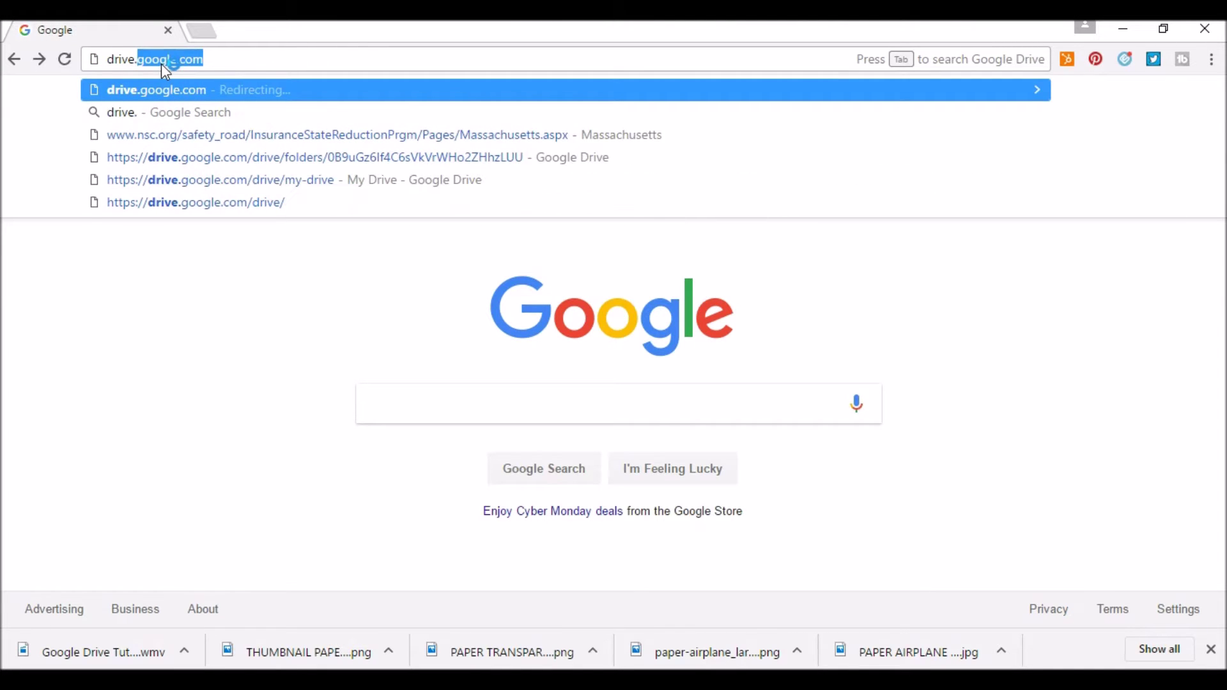
text(.com)
key(Return)
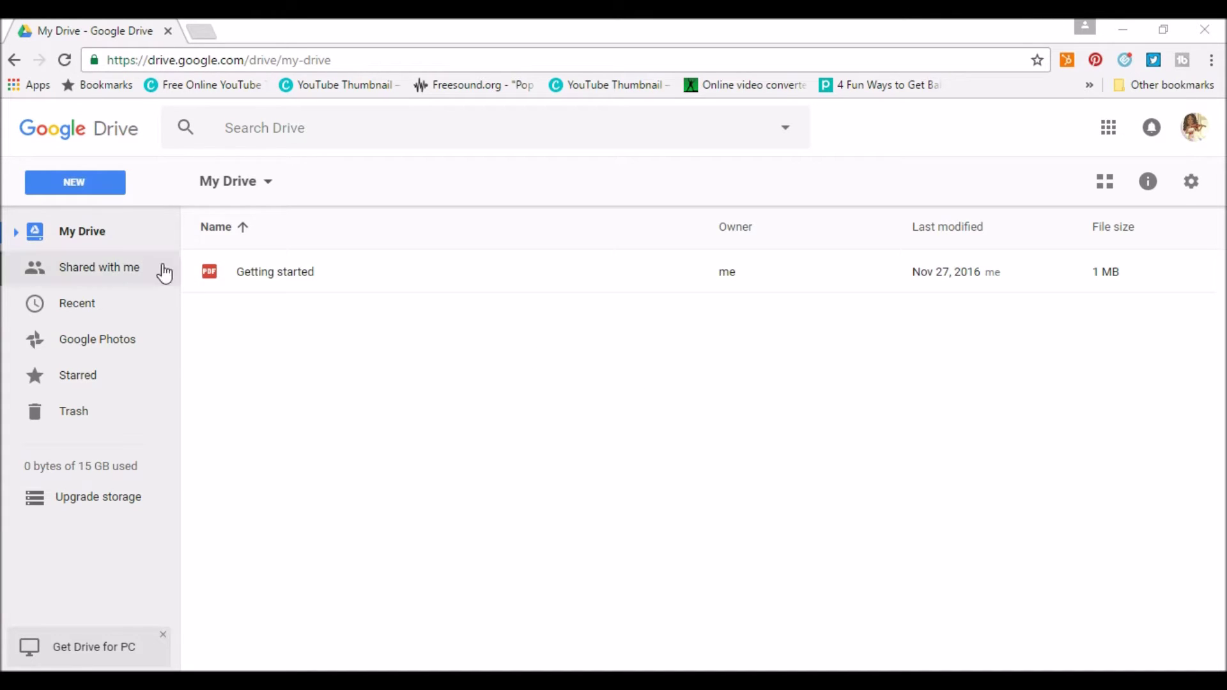
Create a new folder named 'My Documents' in My Drive.
click(89, 185)
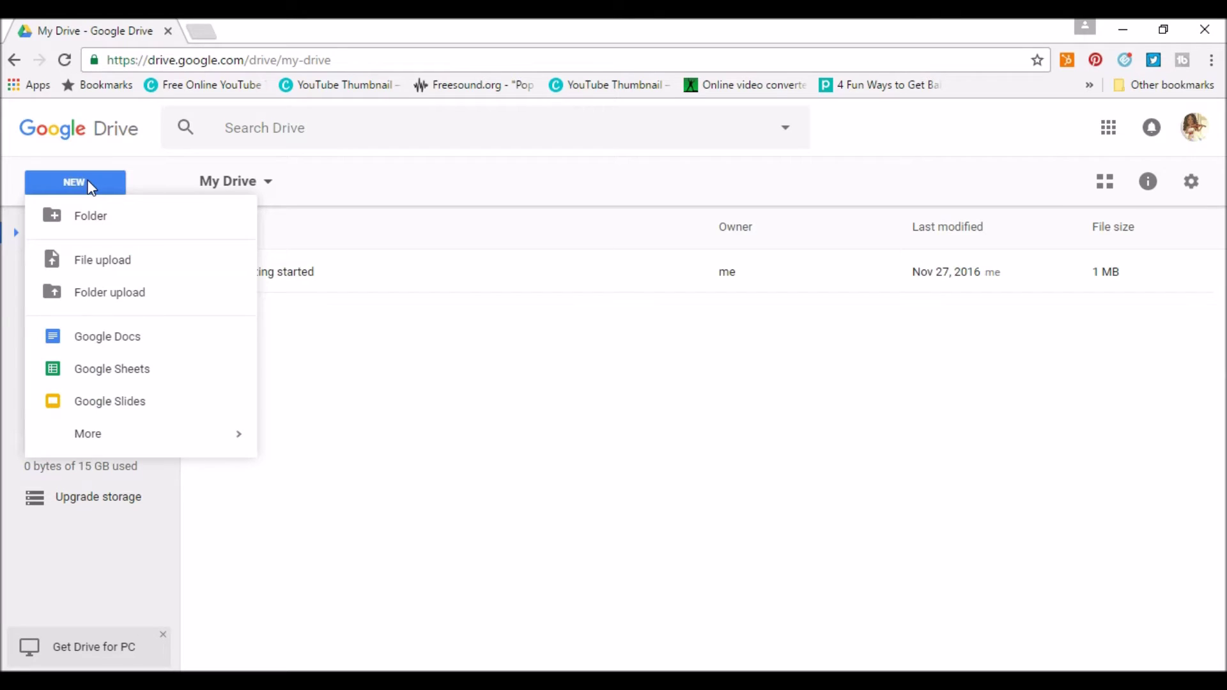
click(83, 221)
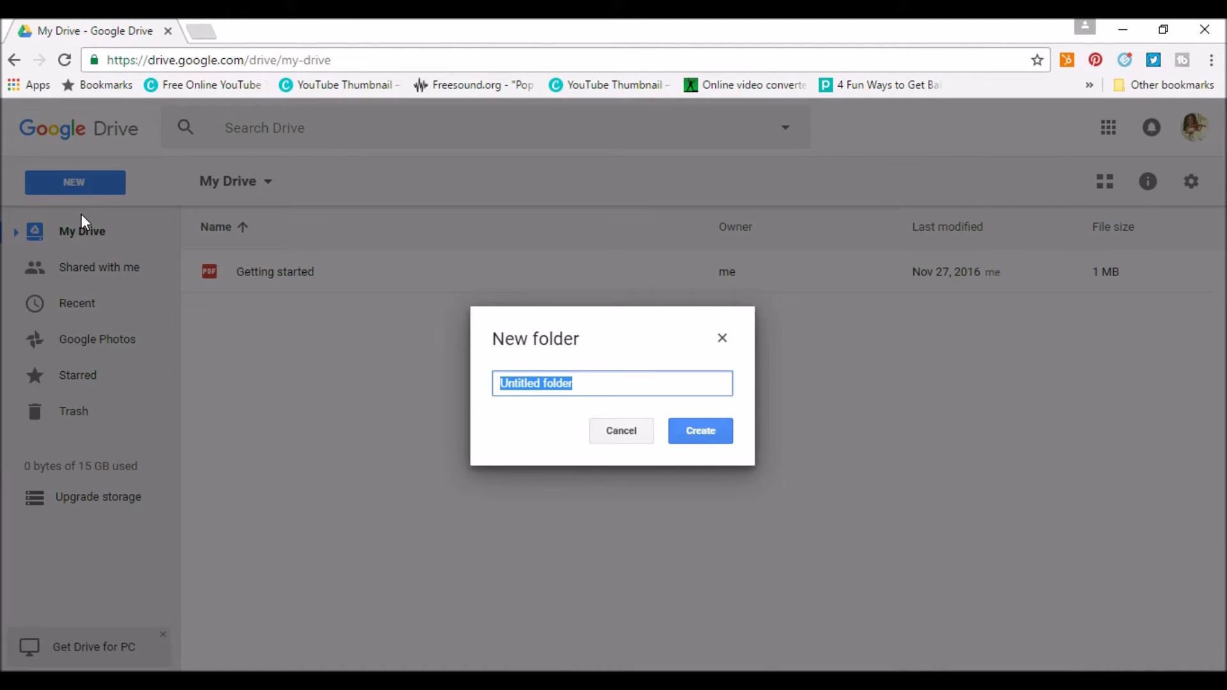
text(My)
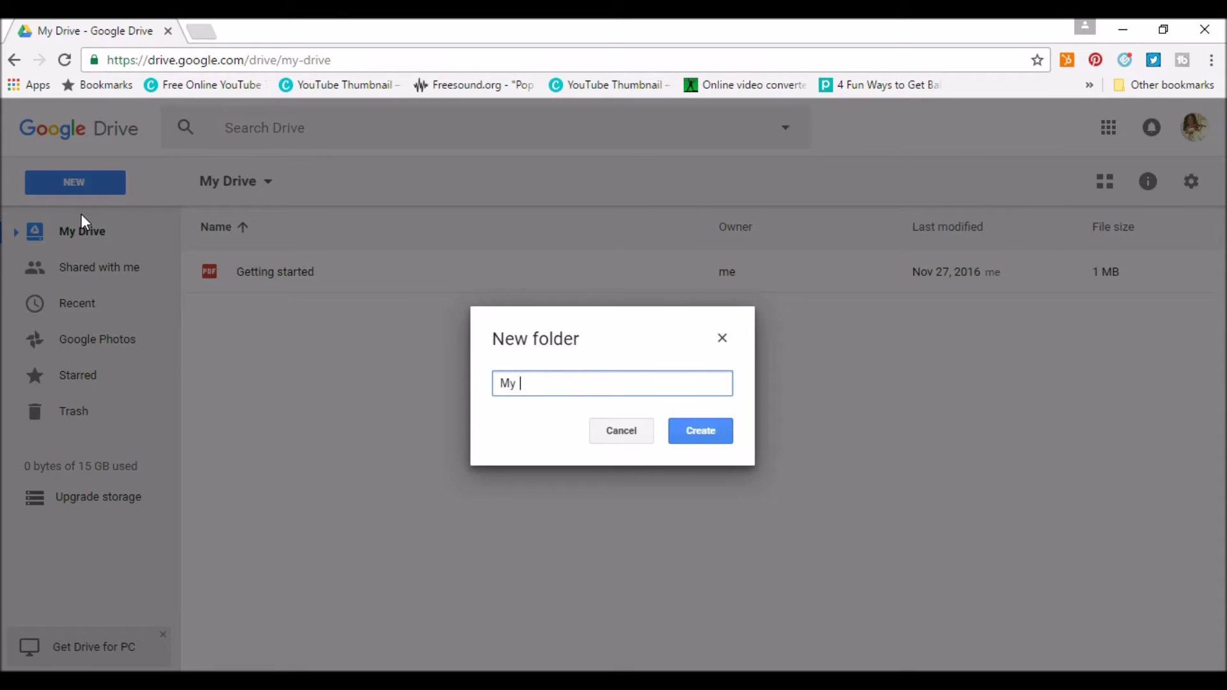
text( Documents)
key(Return)
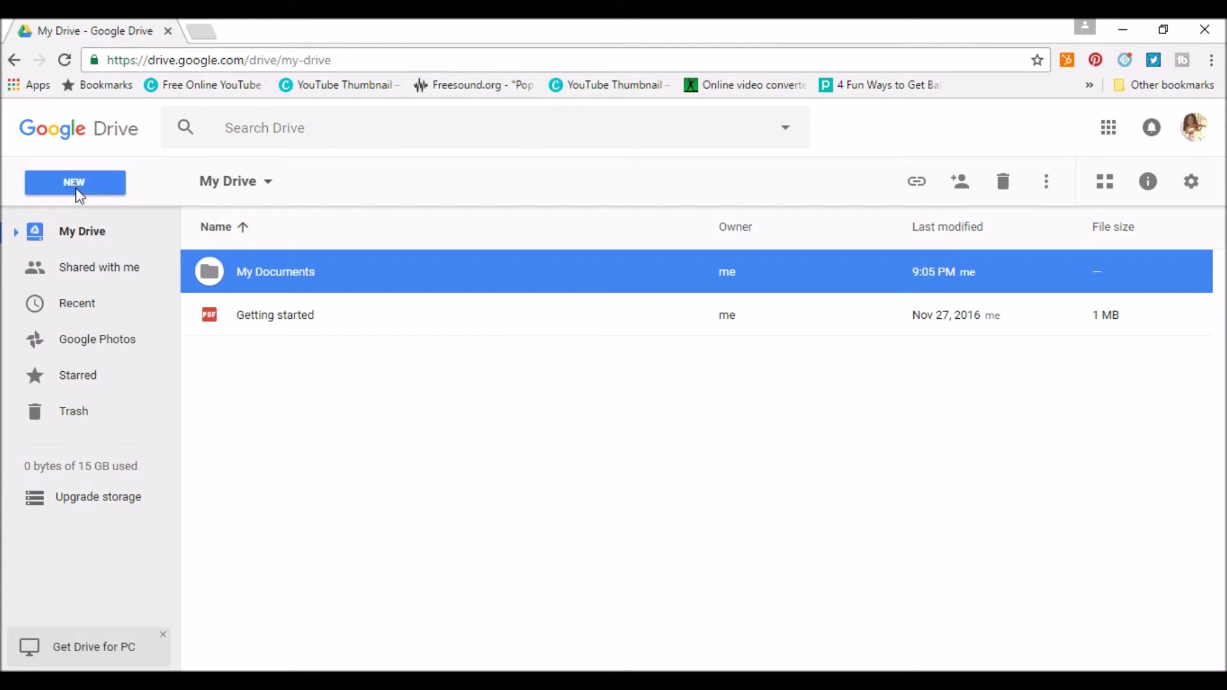
Start a file upload and then a folder upload, cancelling both.
click(77, 186)
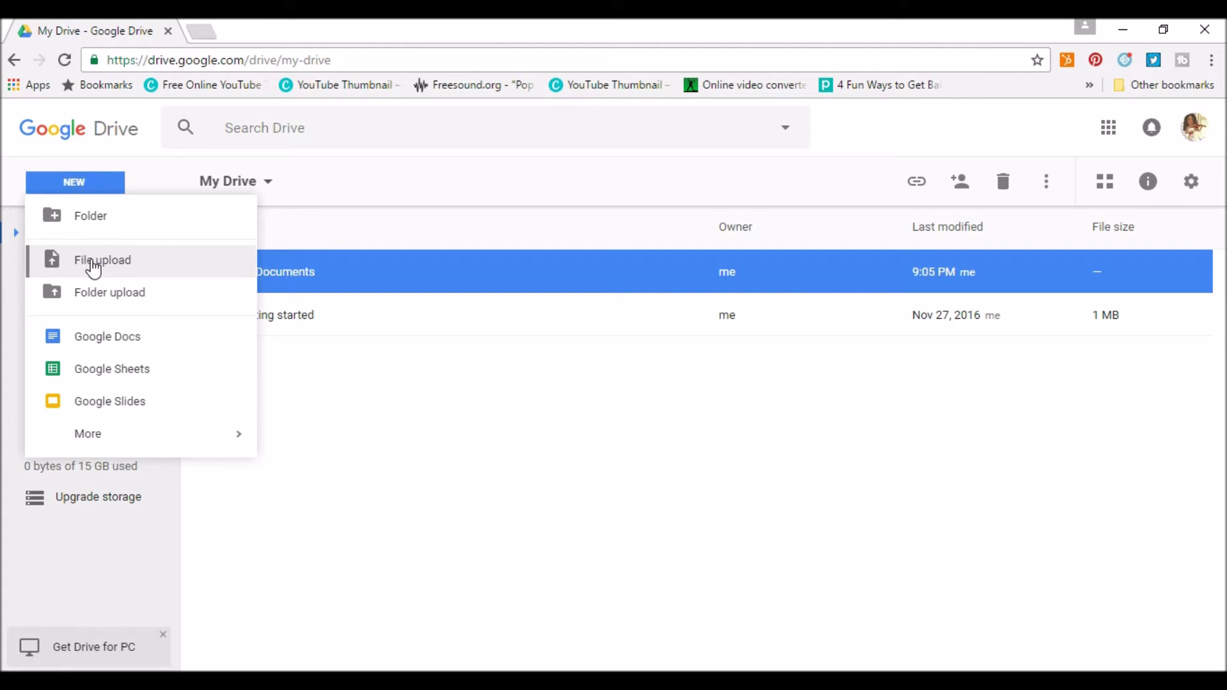
click(94, 262)
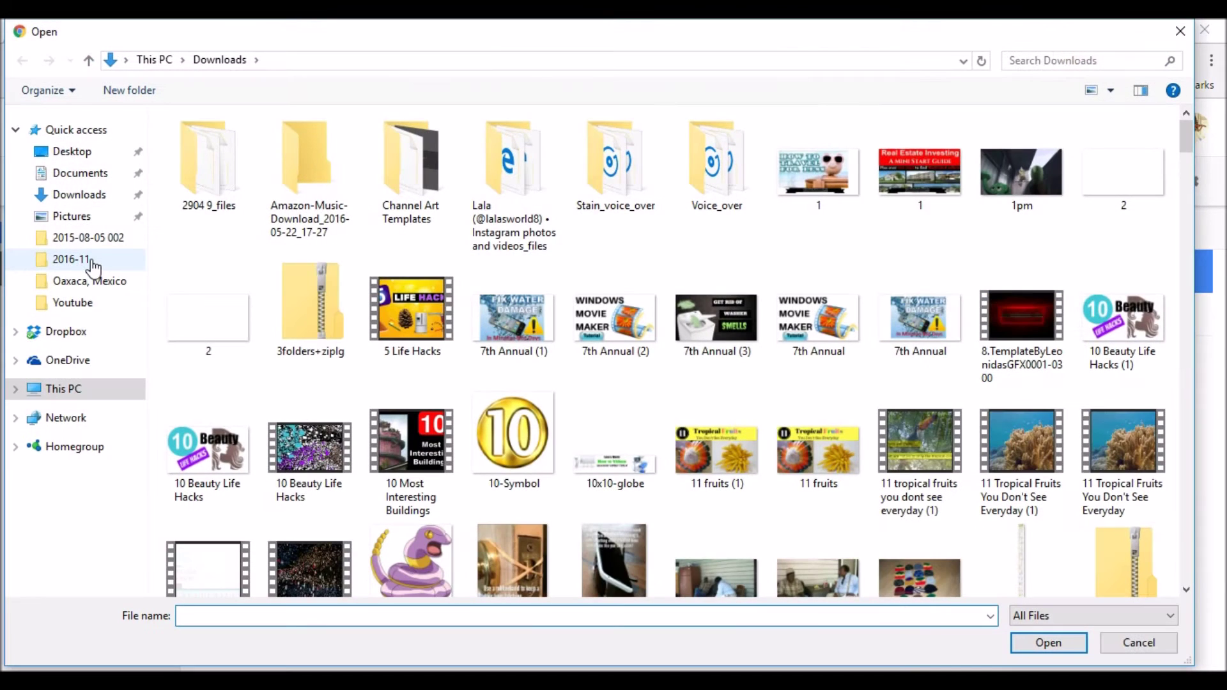
click(1180, 36)
click(80, 185)
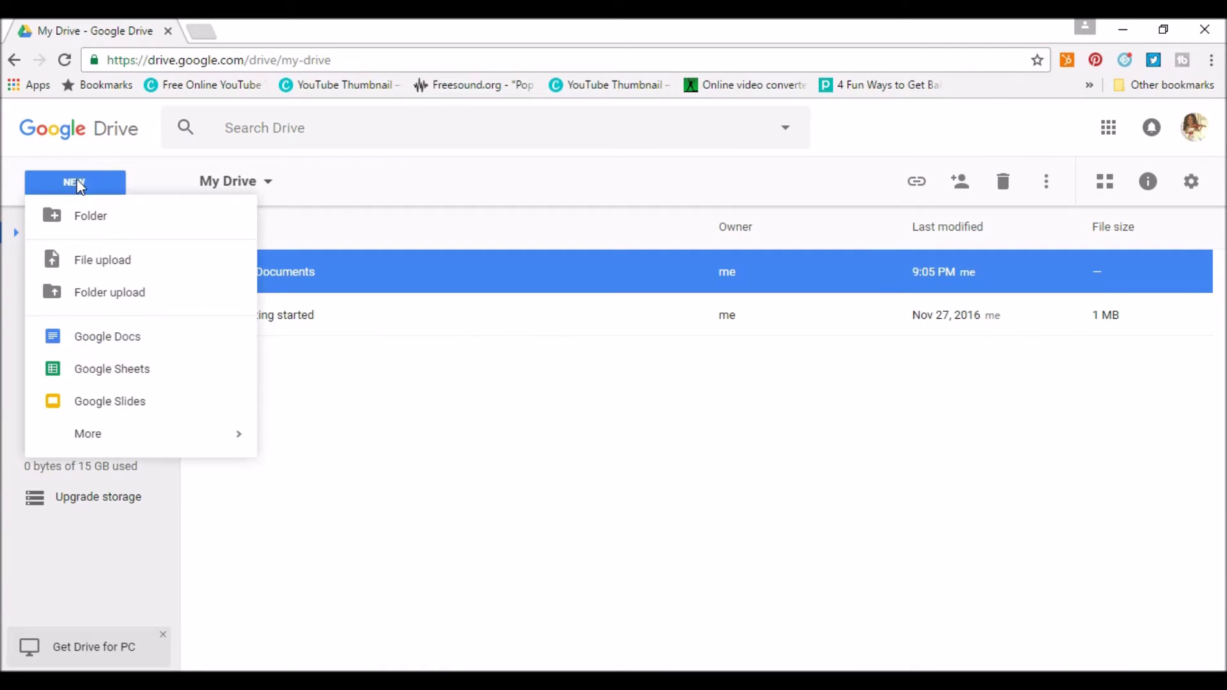
click(99, 292)
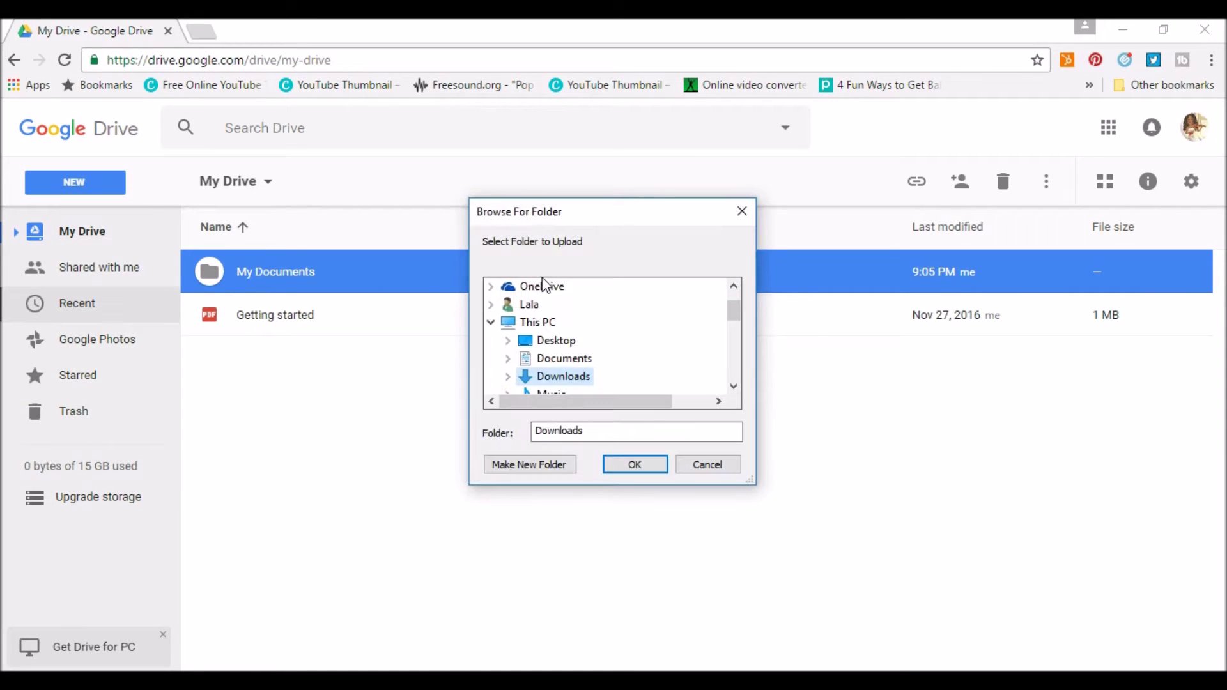
click(742, 211)
Browse the Connect more apps list and close it without connecting anything.
click(72, 182)
mouse_move(217, 434)
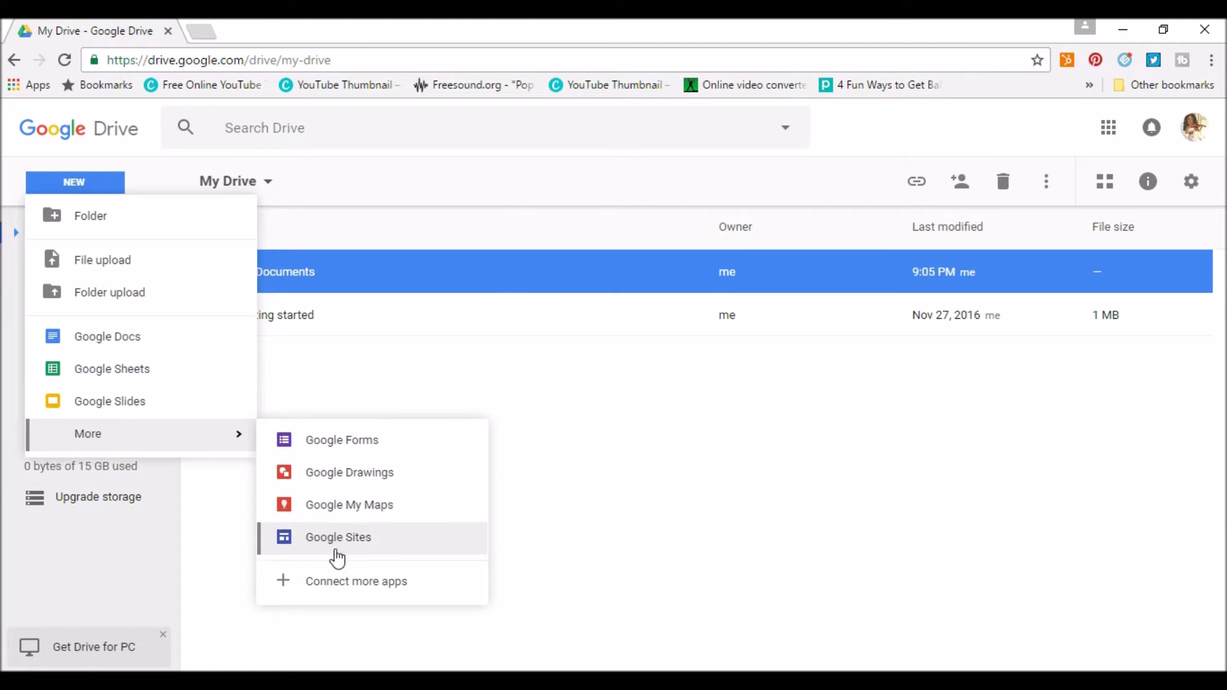
click(283, 588)
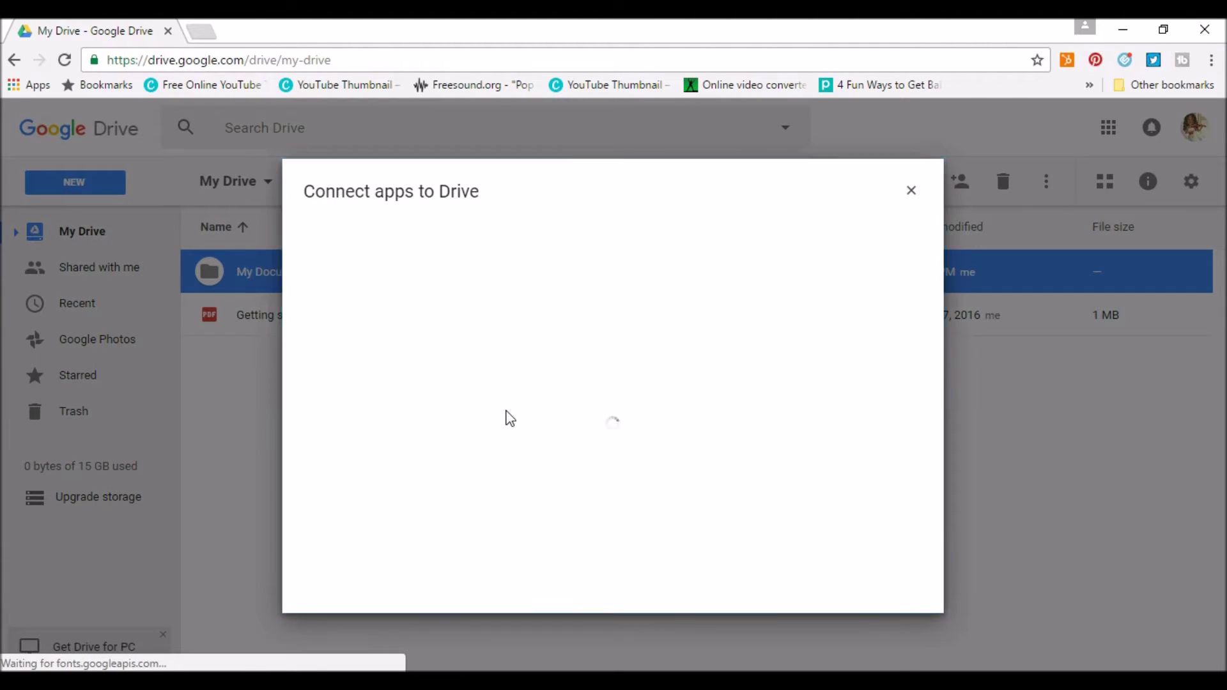
scroll(544, 381, down, 8)
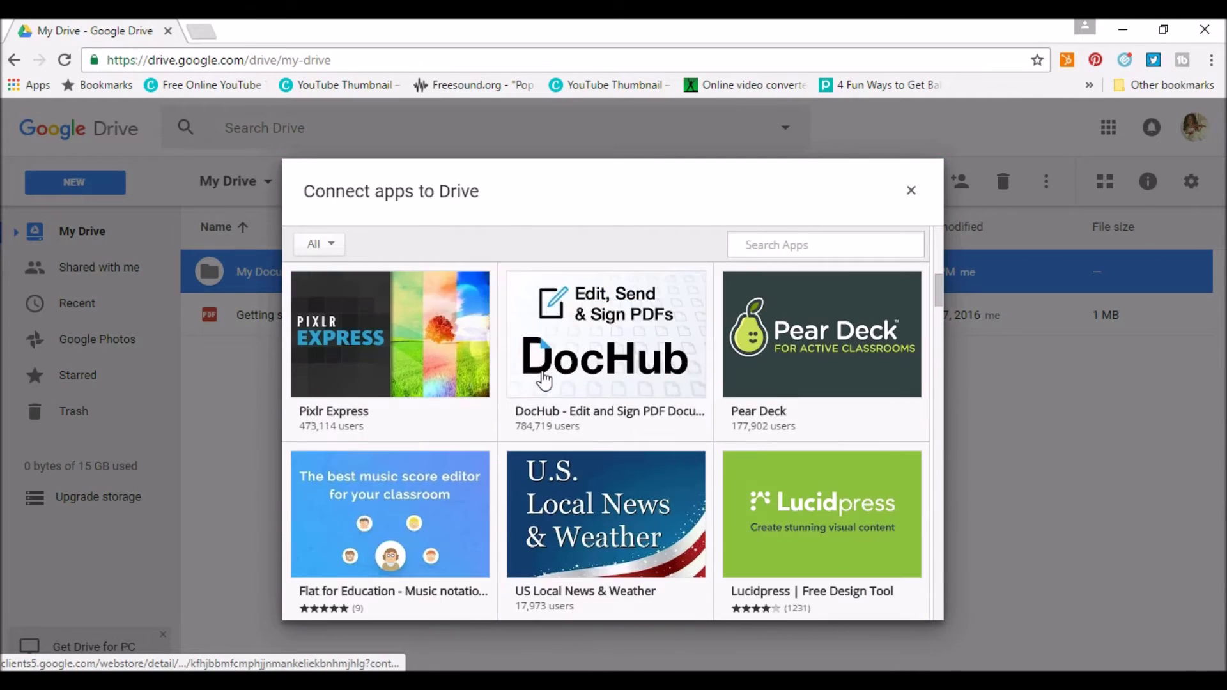
scroll(544, 380, down, 10)
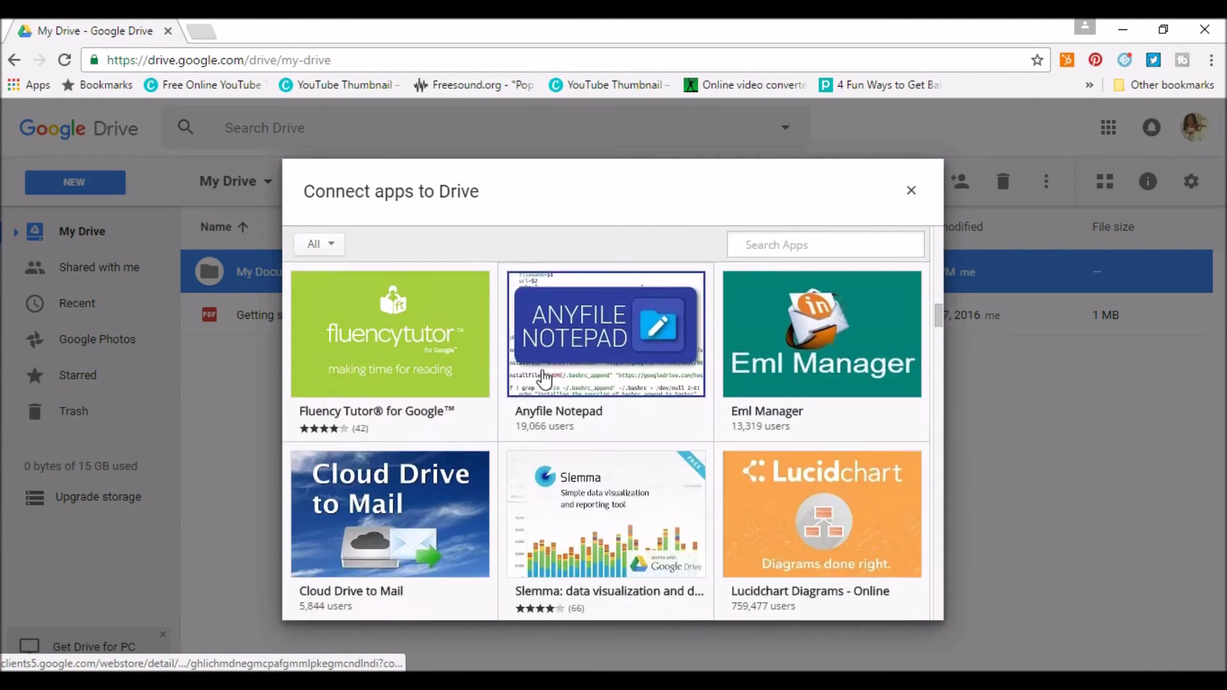
scroll(544, 380, down, 10)
click(91, 191)
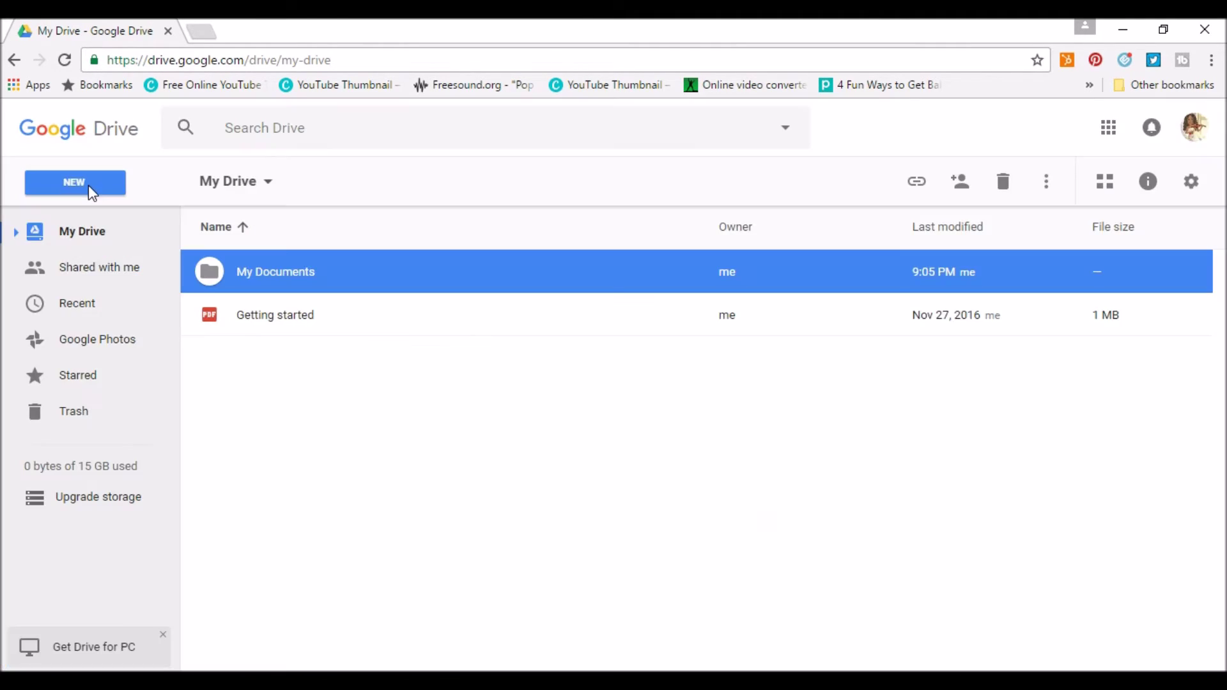
Create a blank Google Doc and rename it 'My Doc'.
click(101, 343)
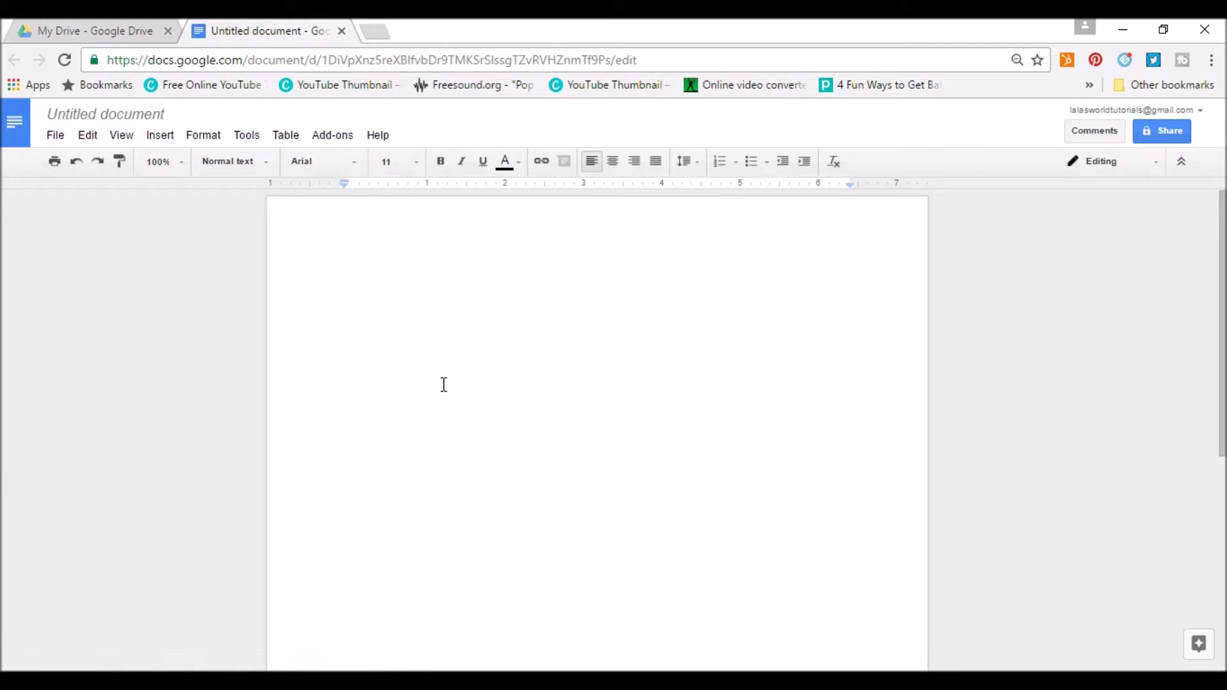
click(102, 113)
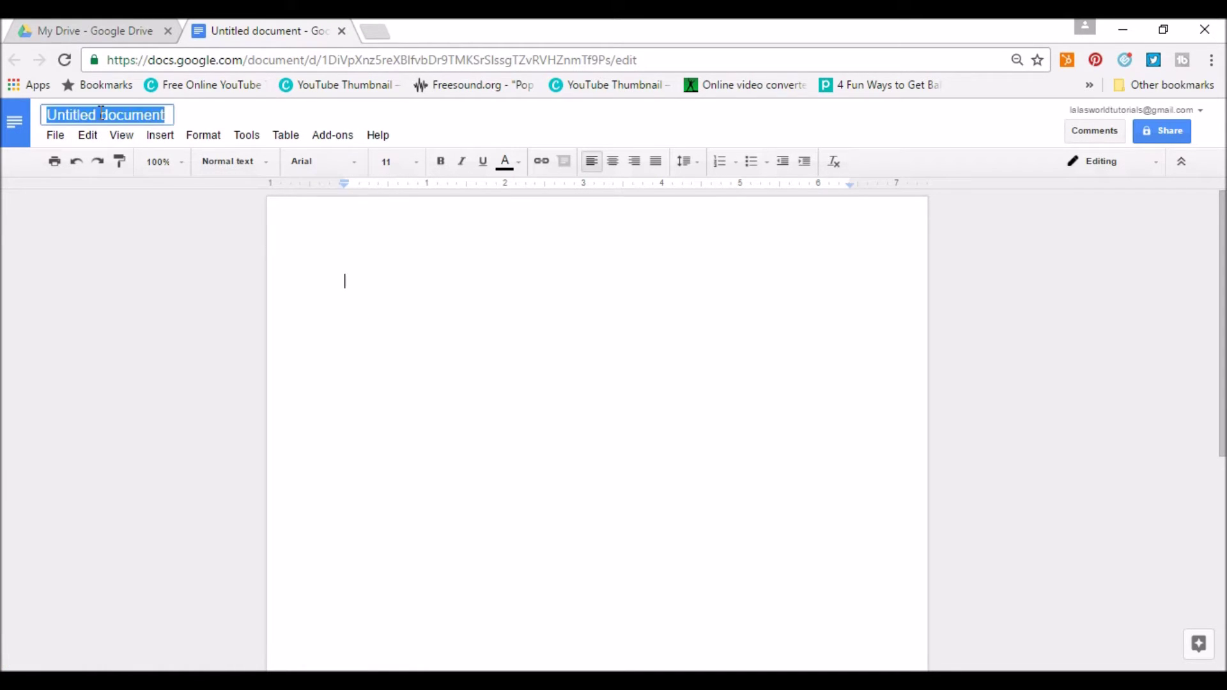
text(My Doc)
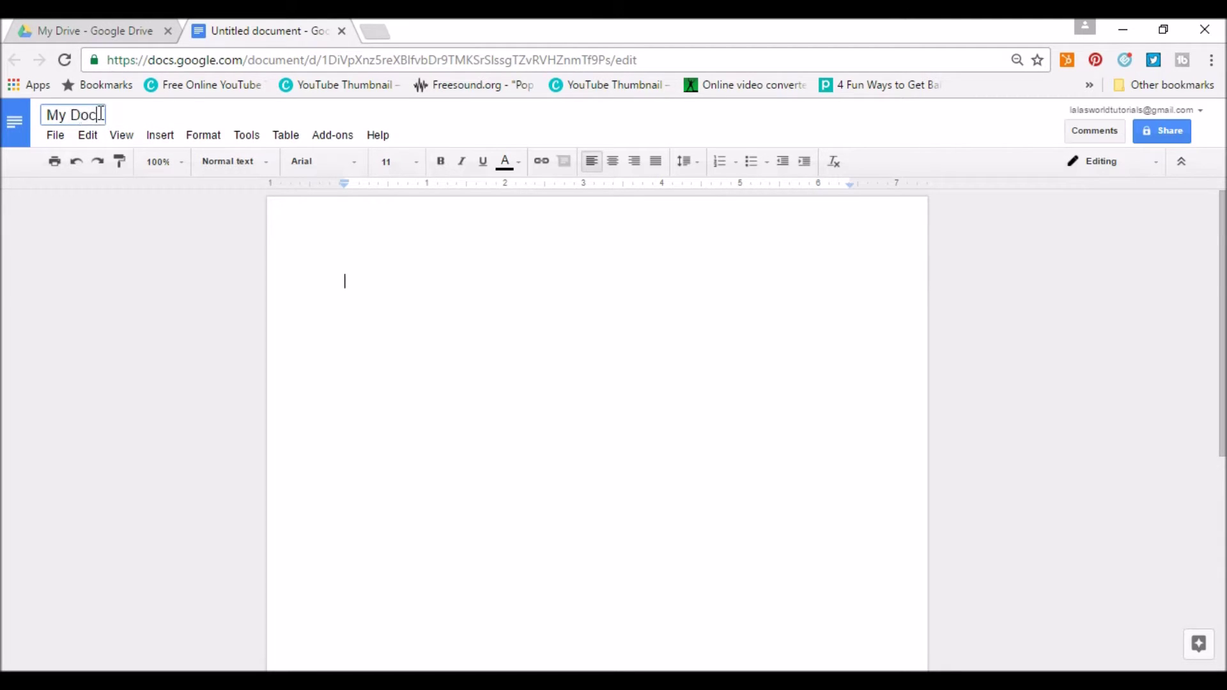
key(Return)
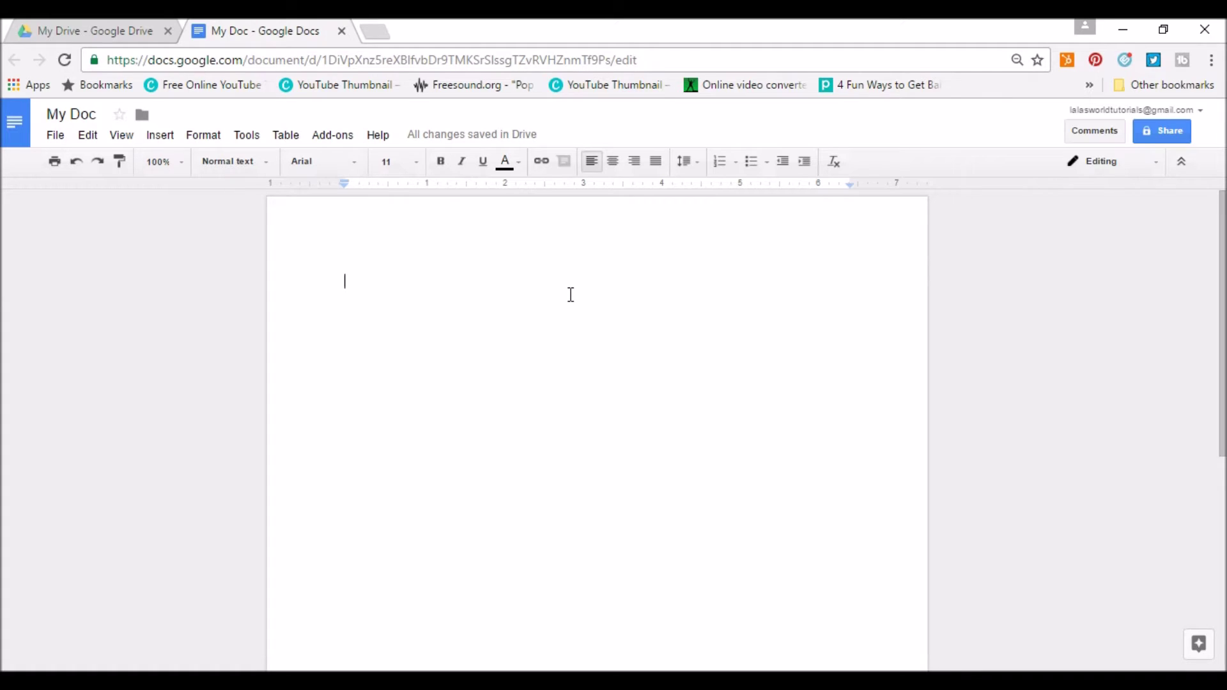
Type 'This is a word document', make it blue and centre it.
text(This is a w)
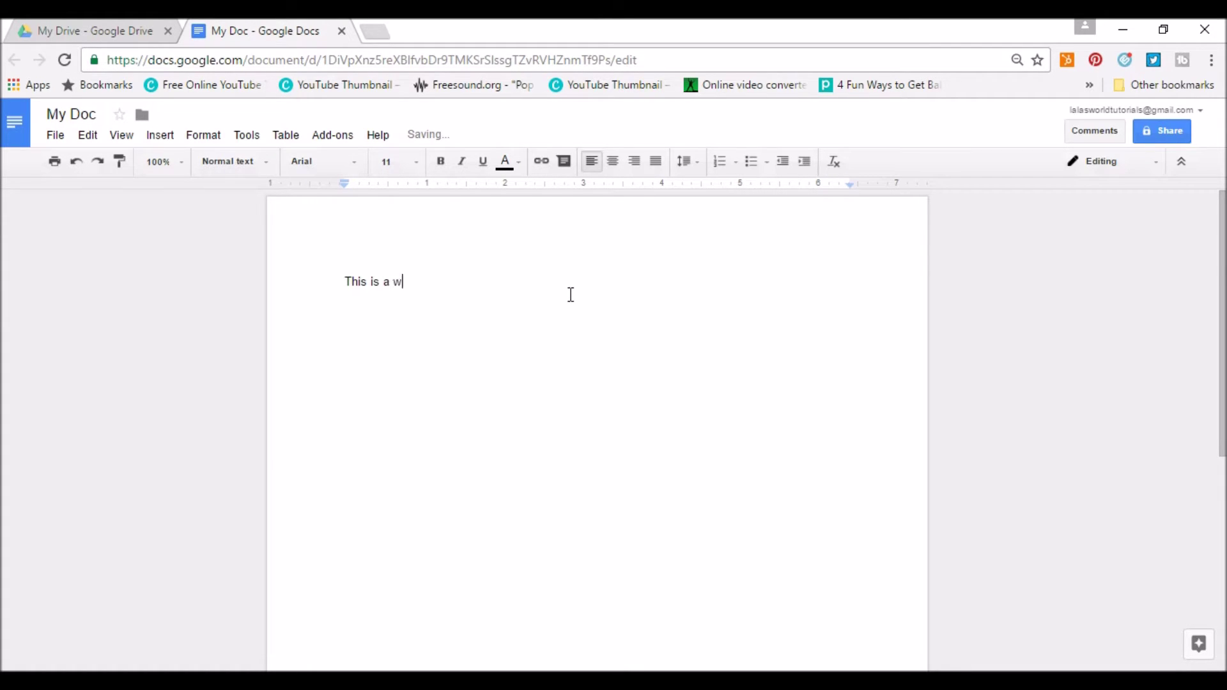
text(ord document)
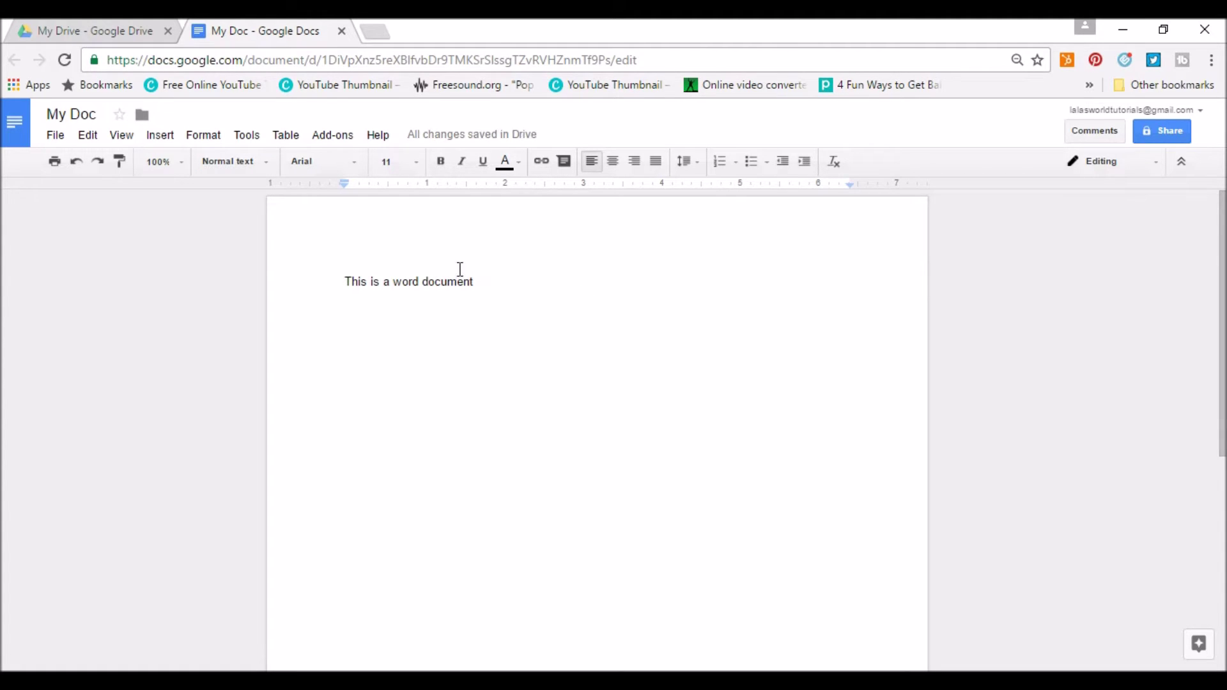
drag(510, 288, 283, 249)
click(503, 168)
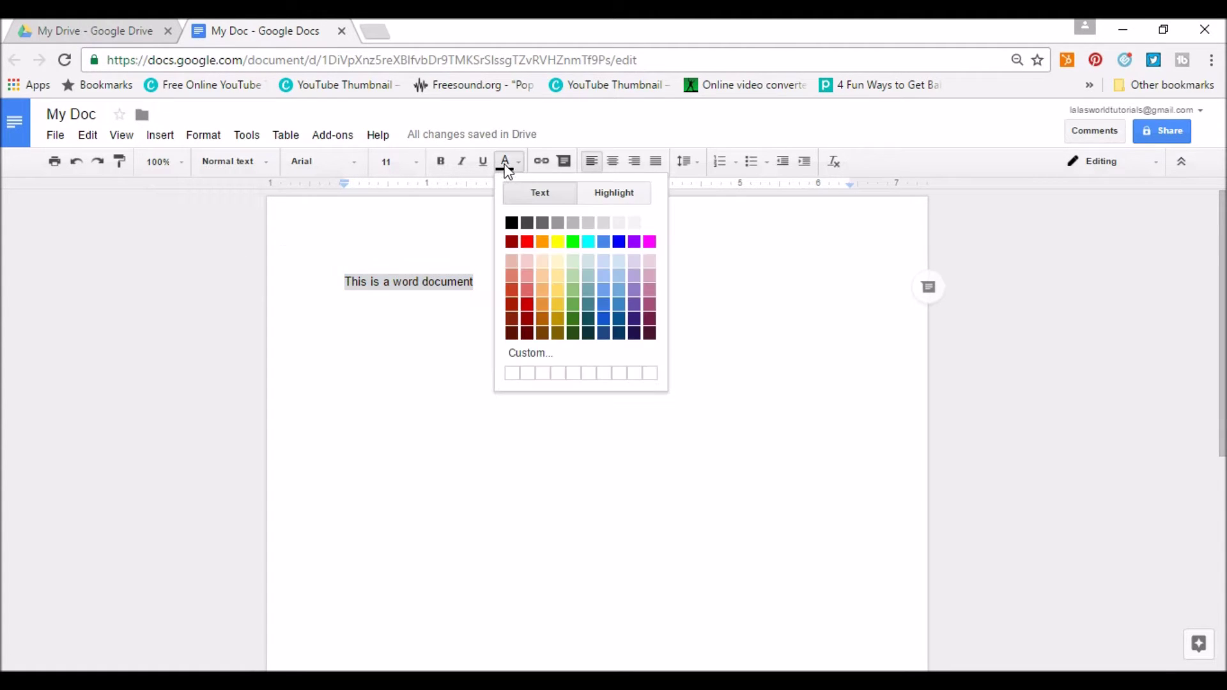
click(619, 243)
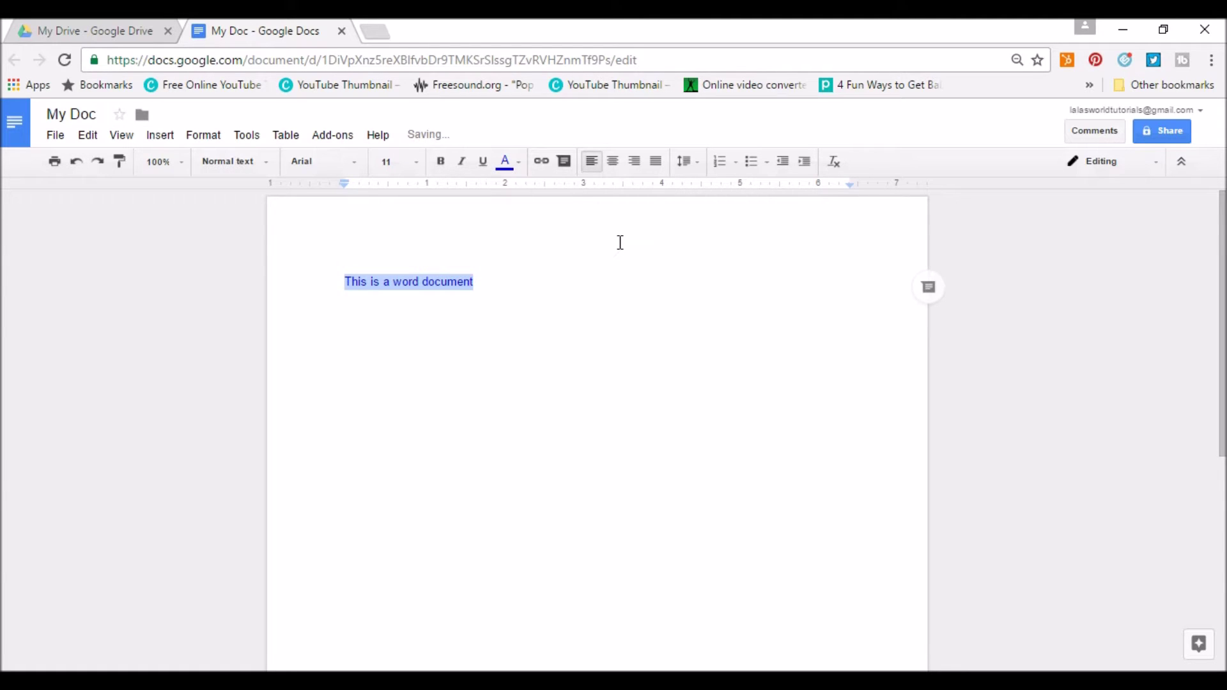
click(613, 172)
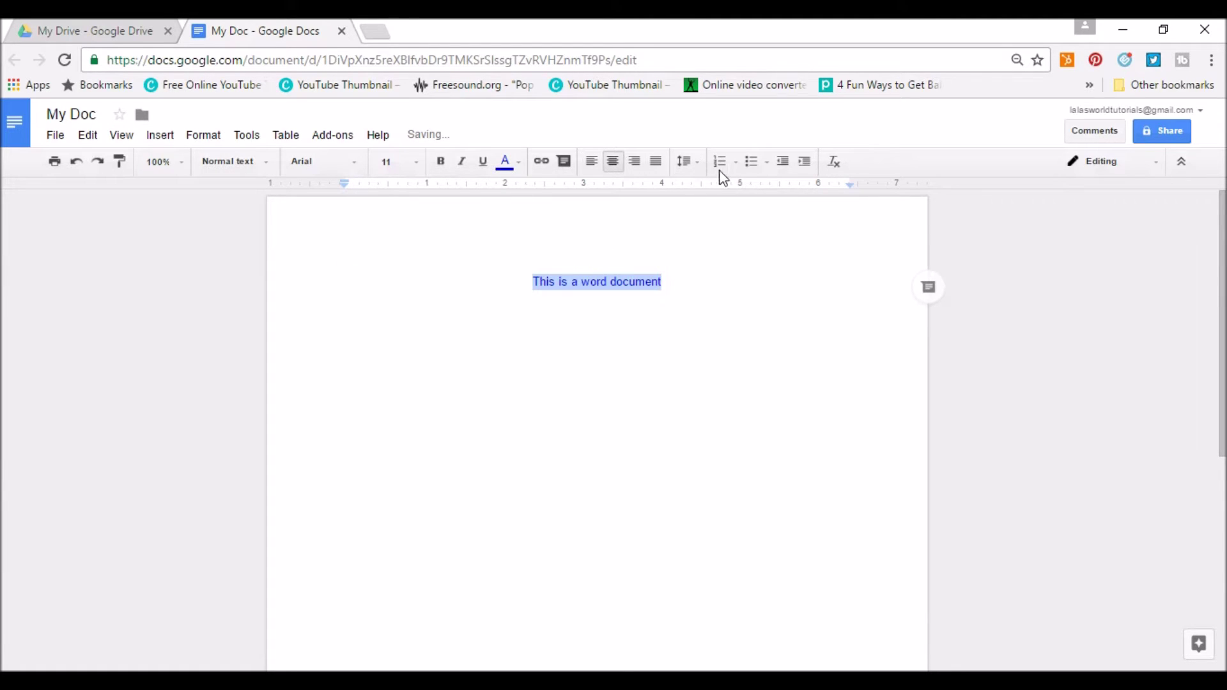
Try bulleted and numbered list formatting on the line, then remove both.
click(745, 165)
click(745, 165)
click(720, 164)
click(719, 163)
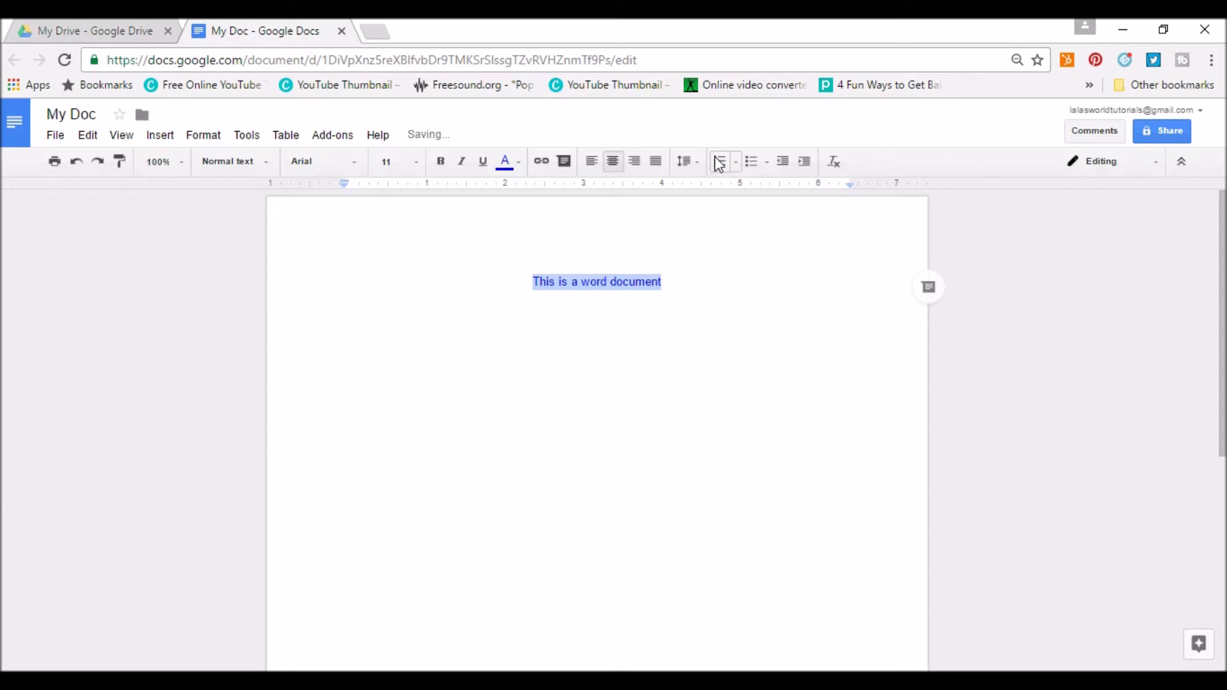
Set the sentence's font to Impact at 72 pt.
click(339, 168)
click(324, 399)
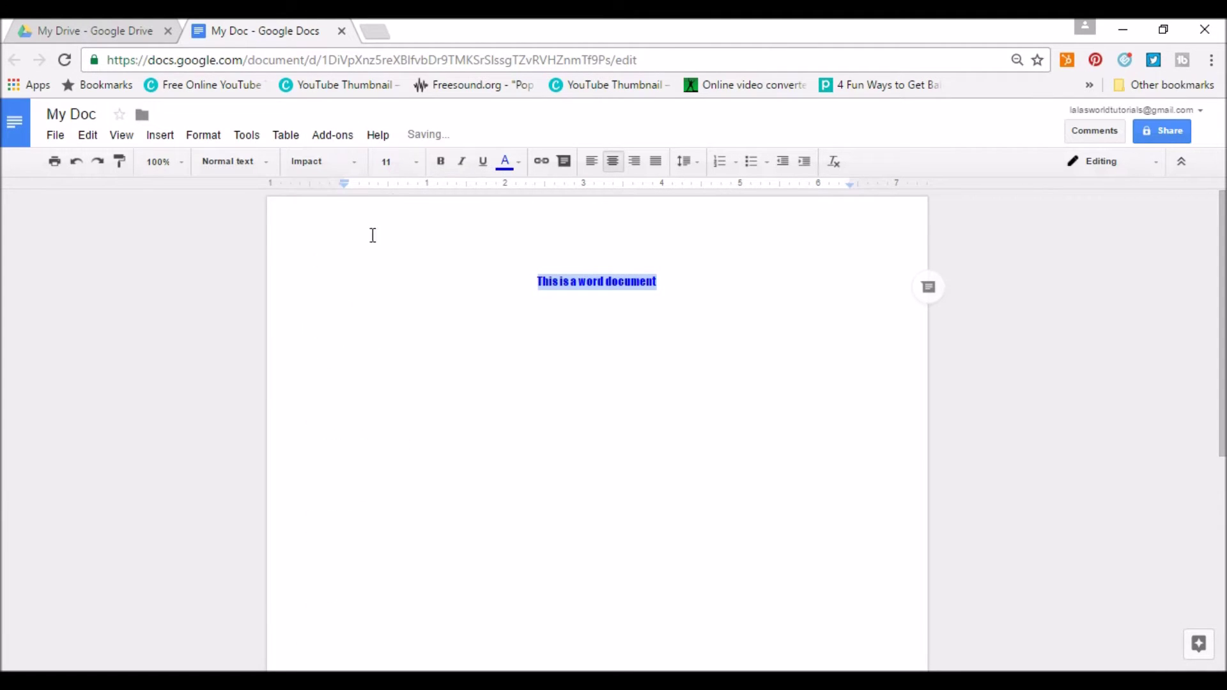
click(411, 159)
click(409, 447)
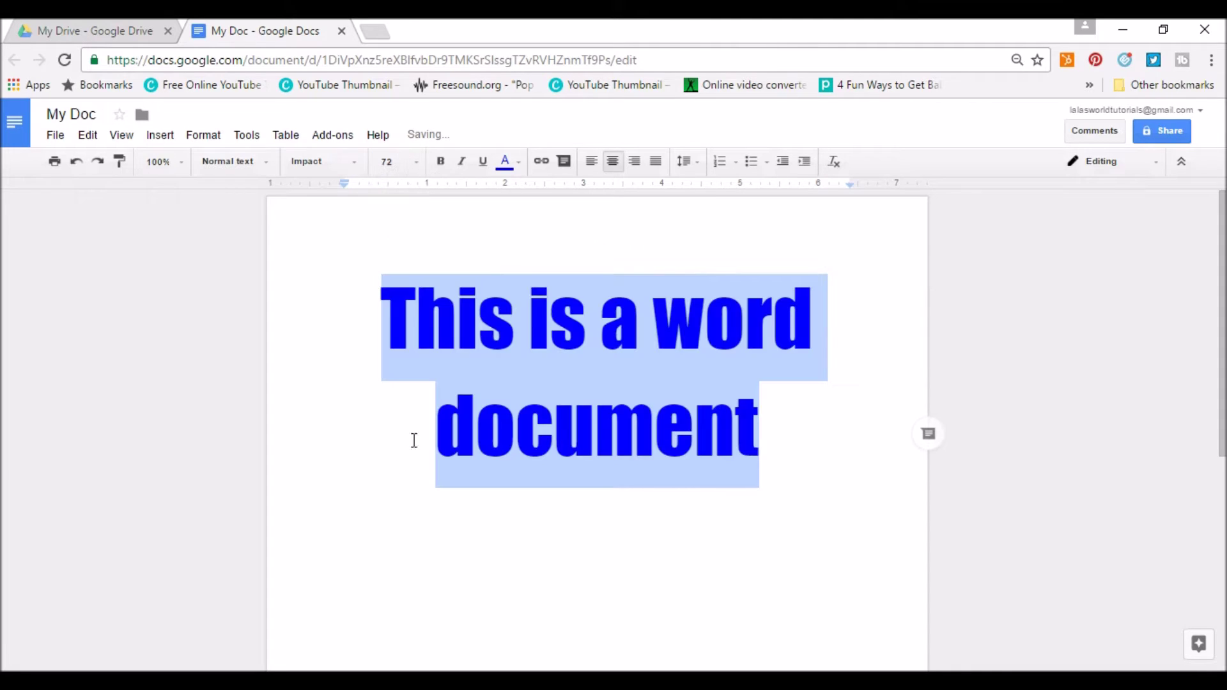
click(813, 488)
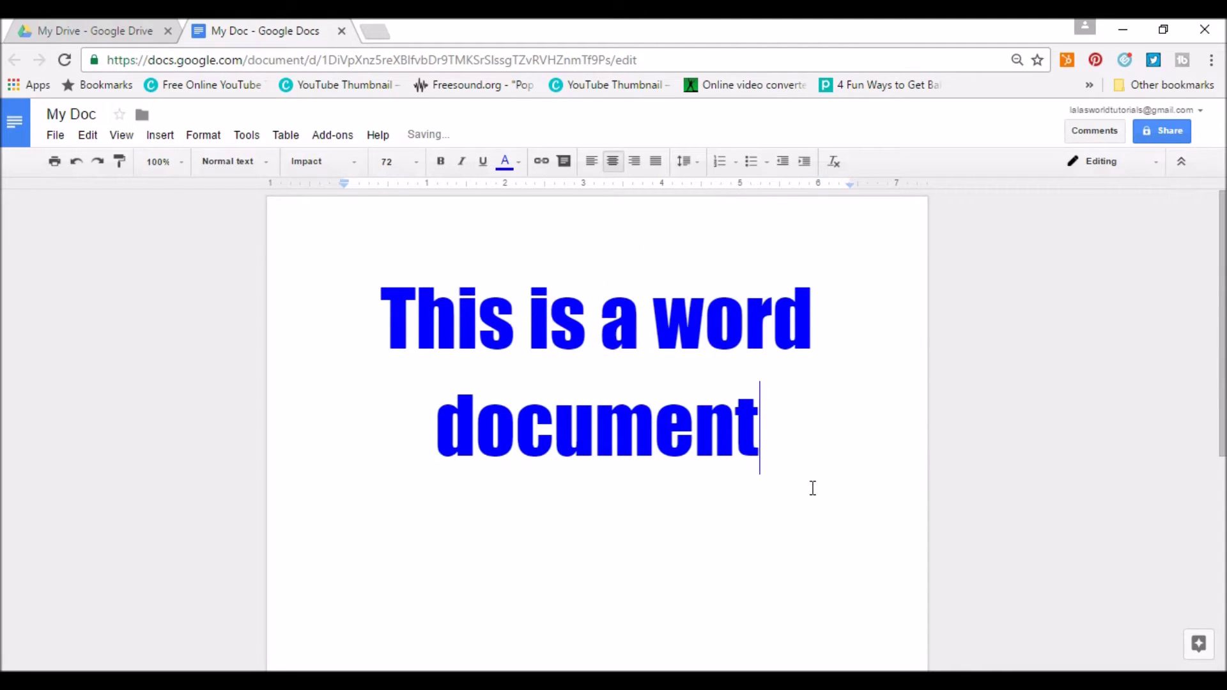
click(56, 136)
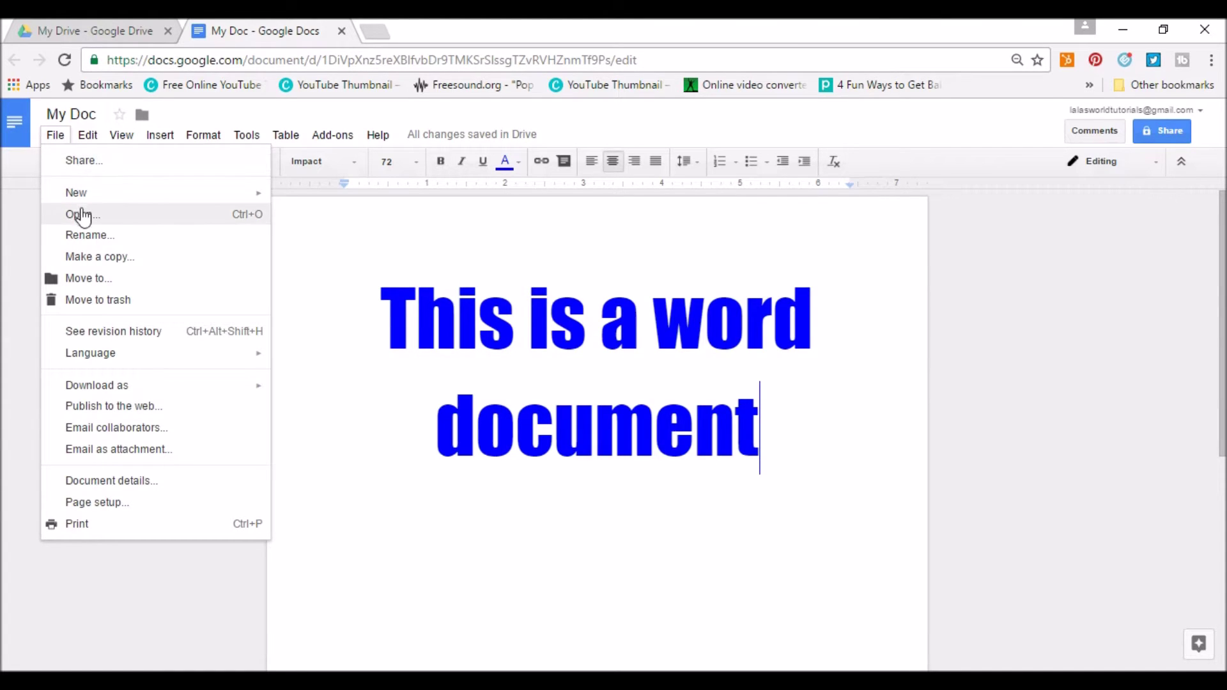
mouse_move(115, 400)
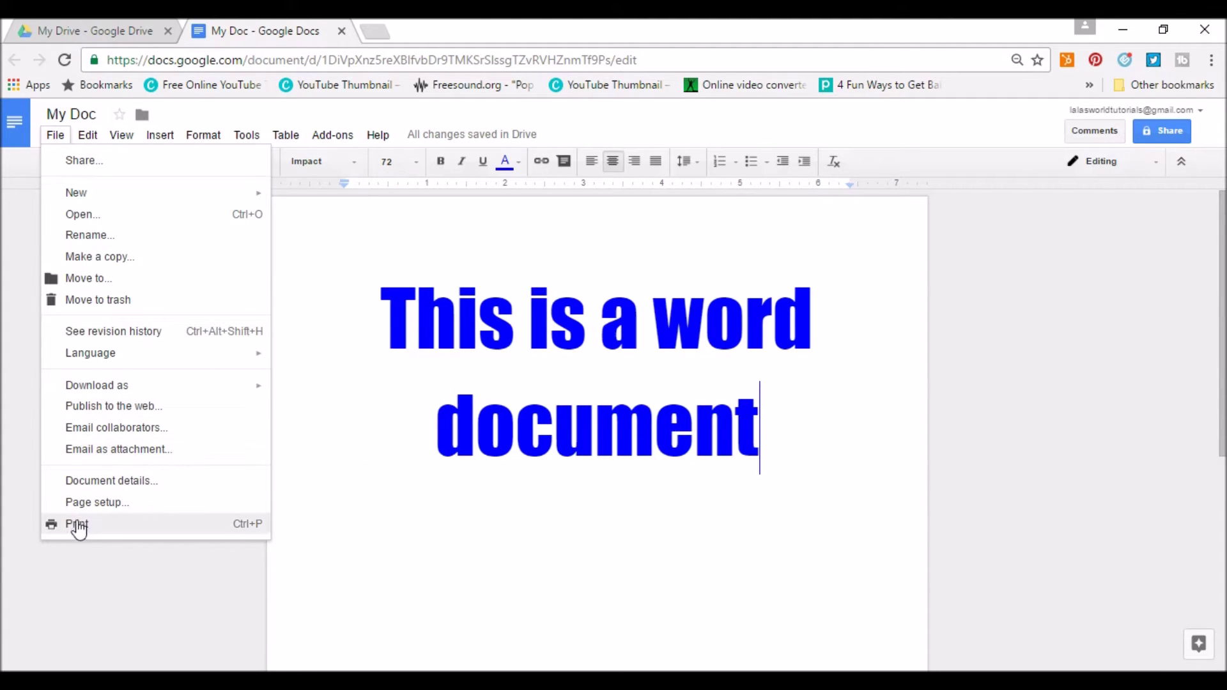
mouse_move(118, 139)
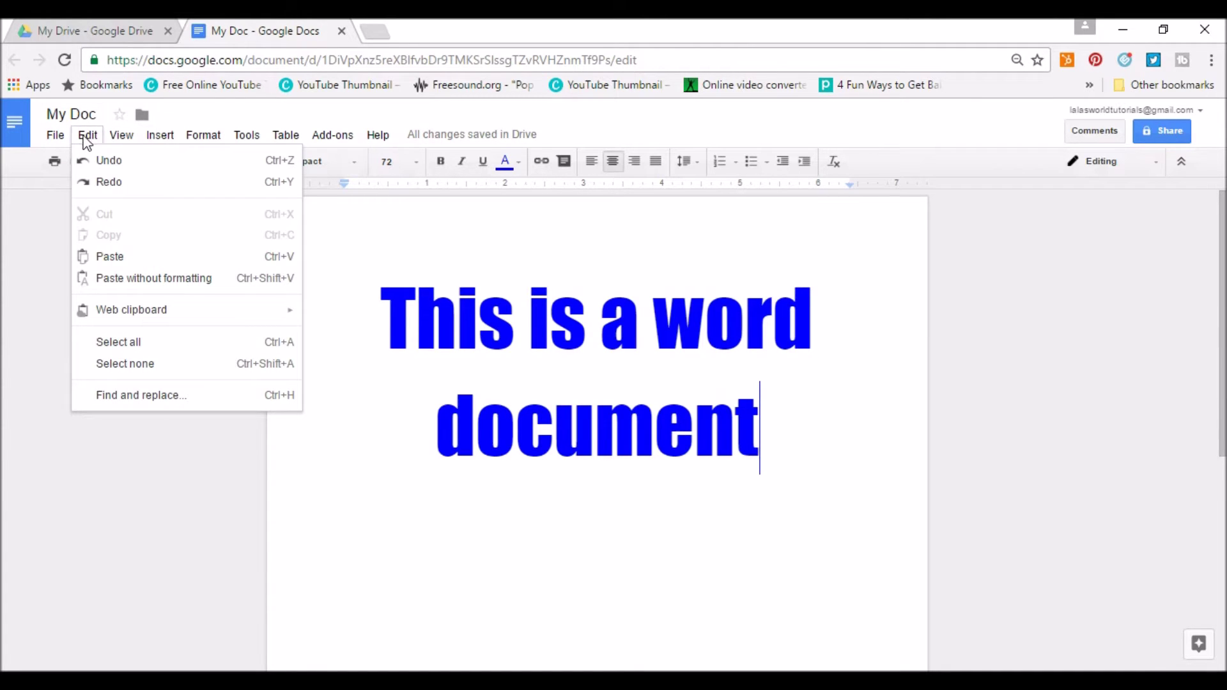
mouse_move(162, 148)
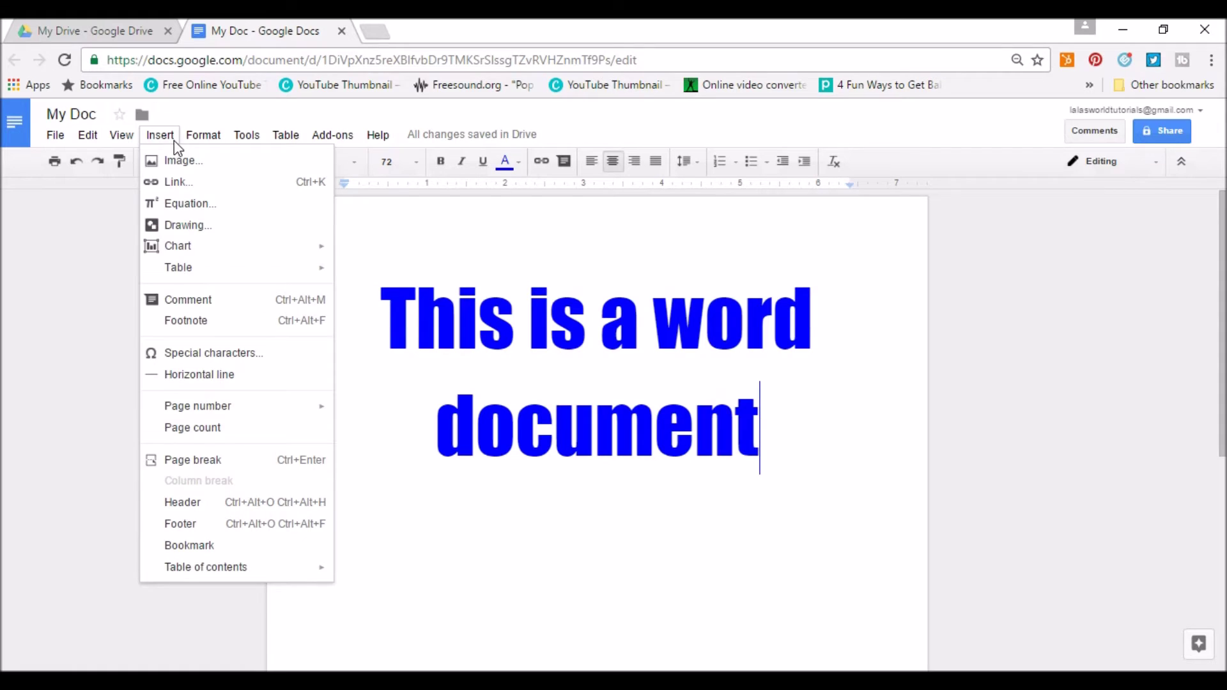
mouse_move(237, 145)
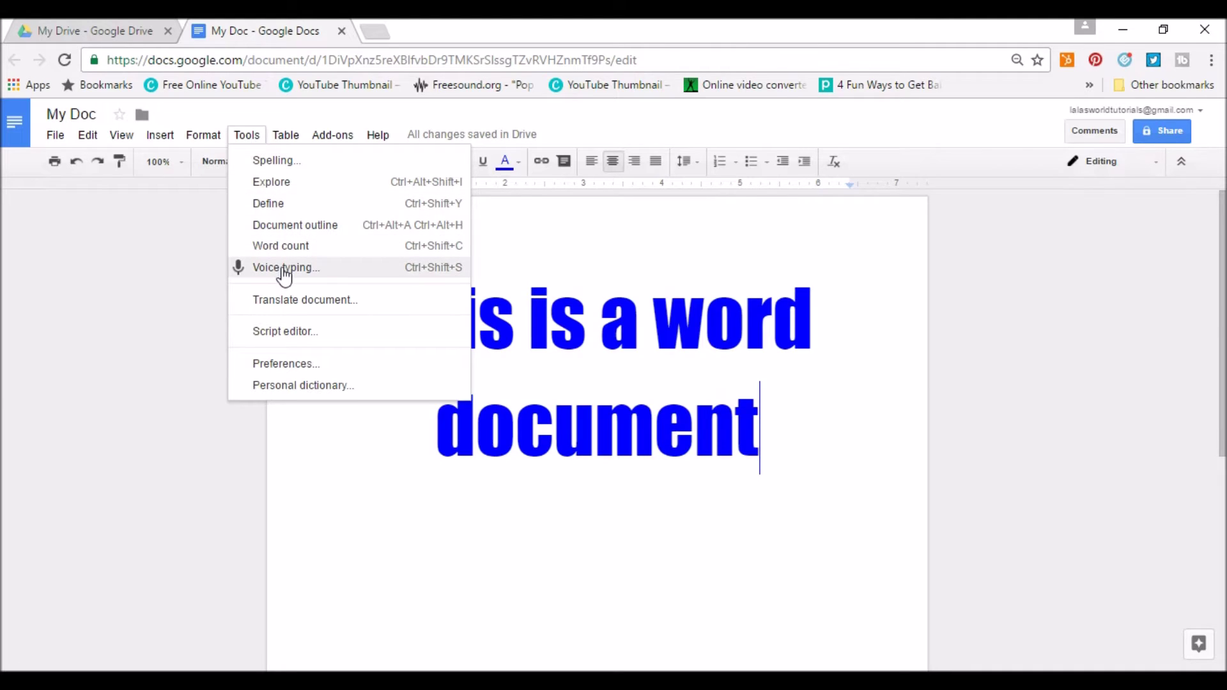
mouse_move(293, 144)
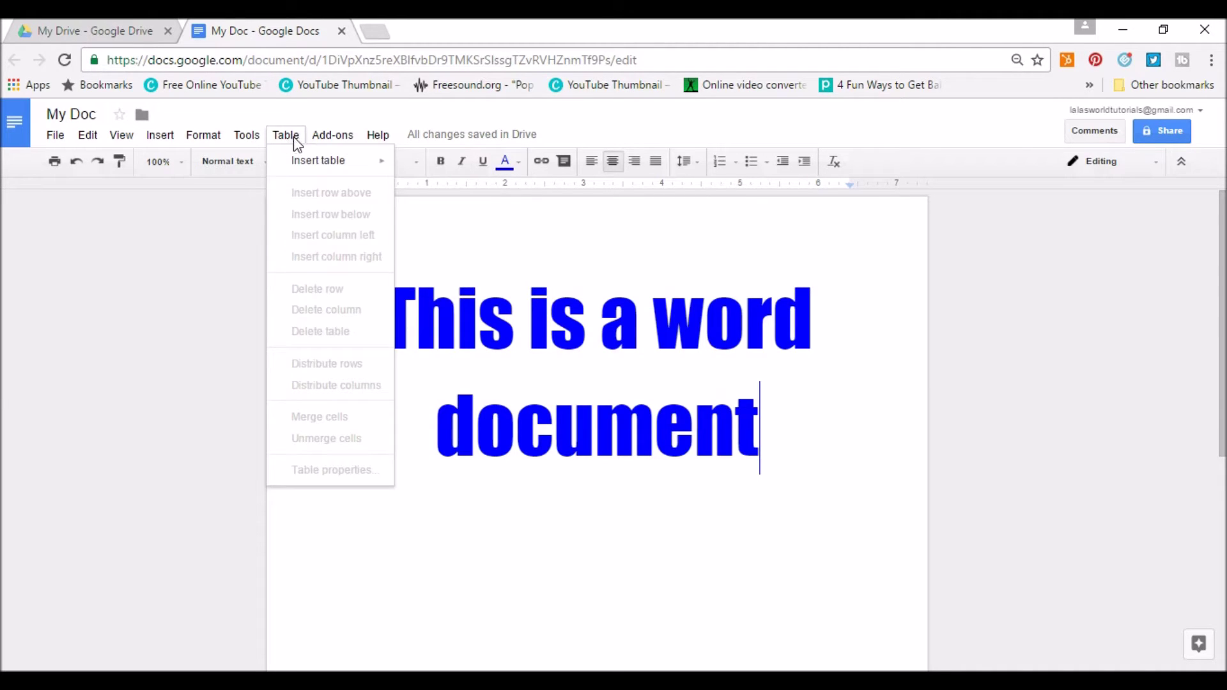
mouse_move(335, 144)
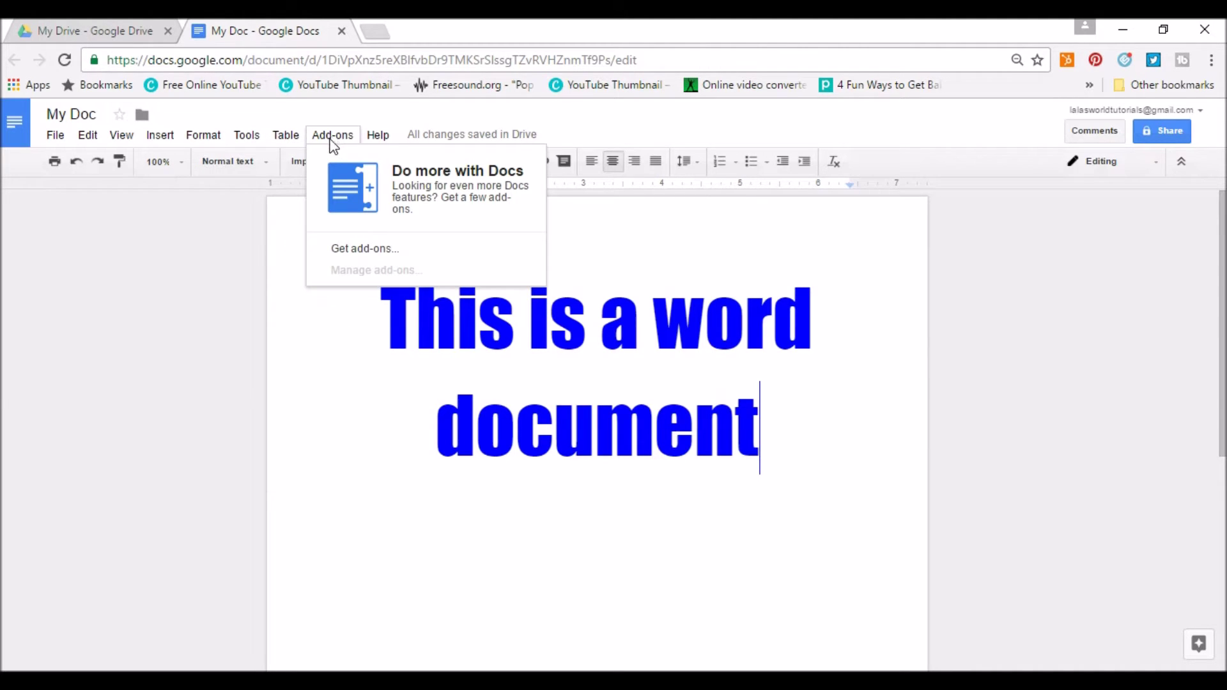
mouse_move(381, 141)
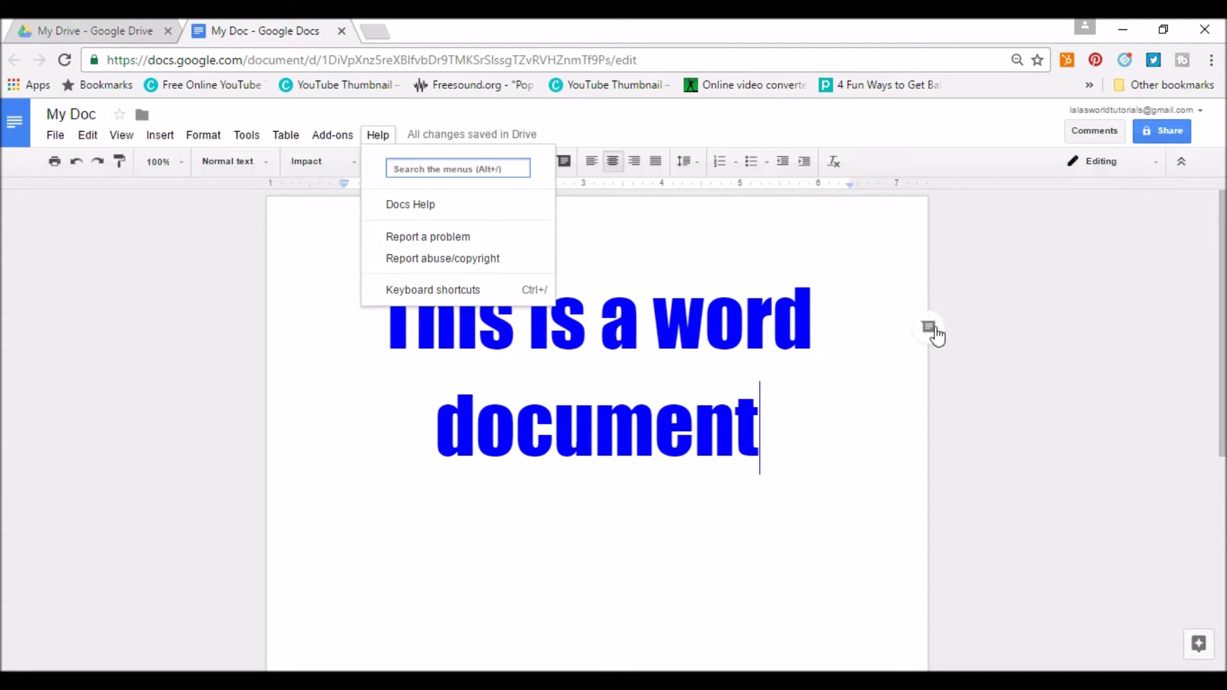
click(851, 269)
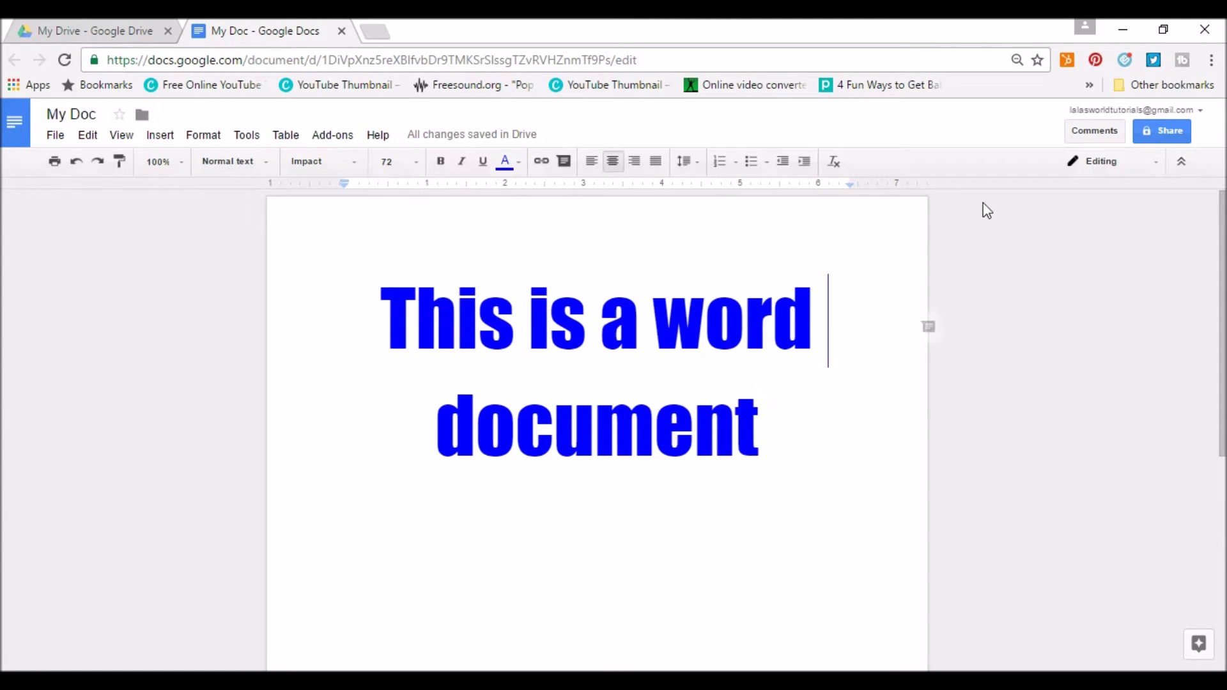
click(1095, 157)
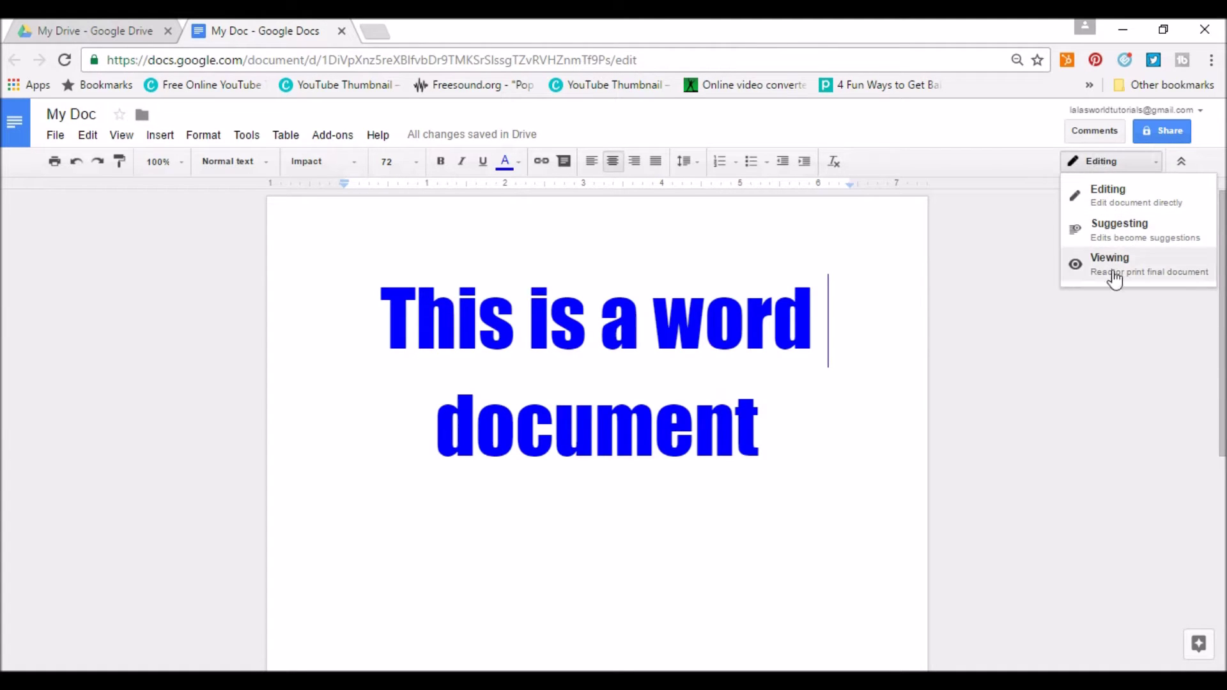
click(819, 249)
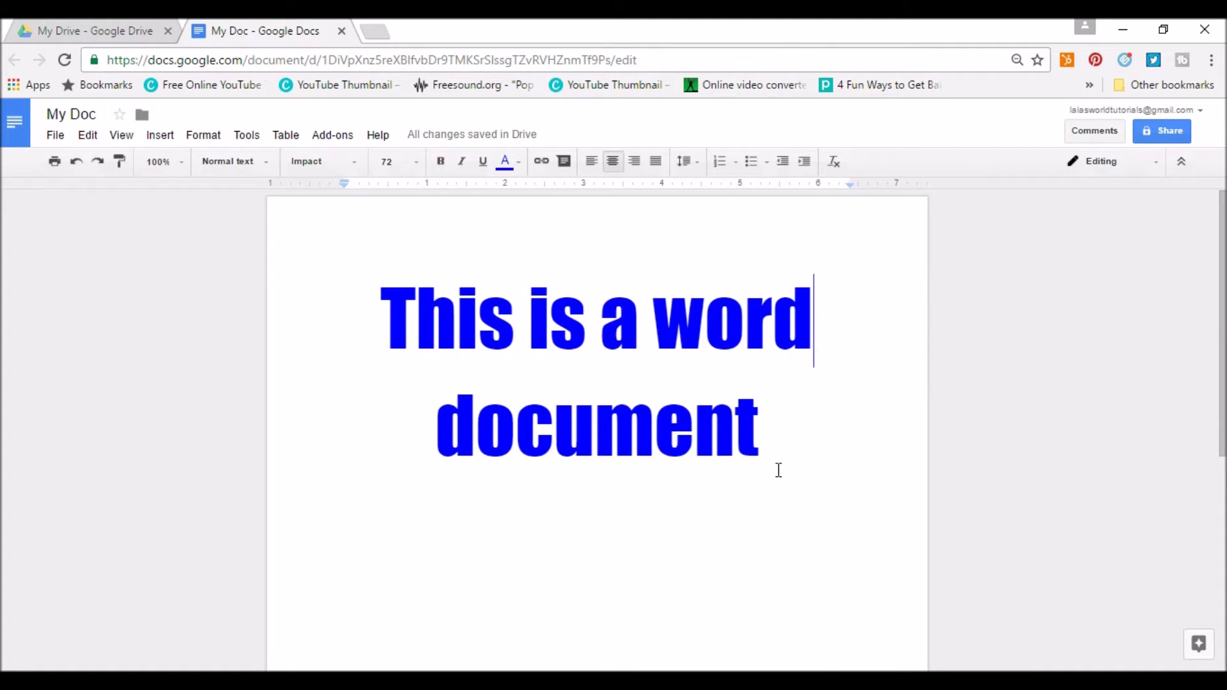
Close the My Doc tab and create a new blank Google Sheets spreadsheet from Drive.
click(342, 32)
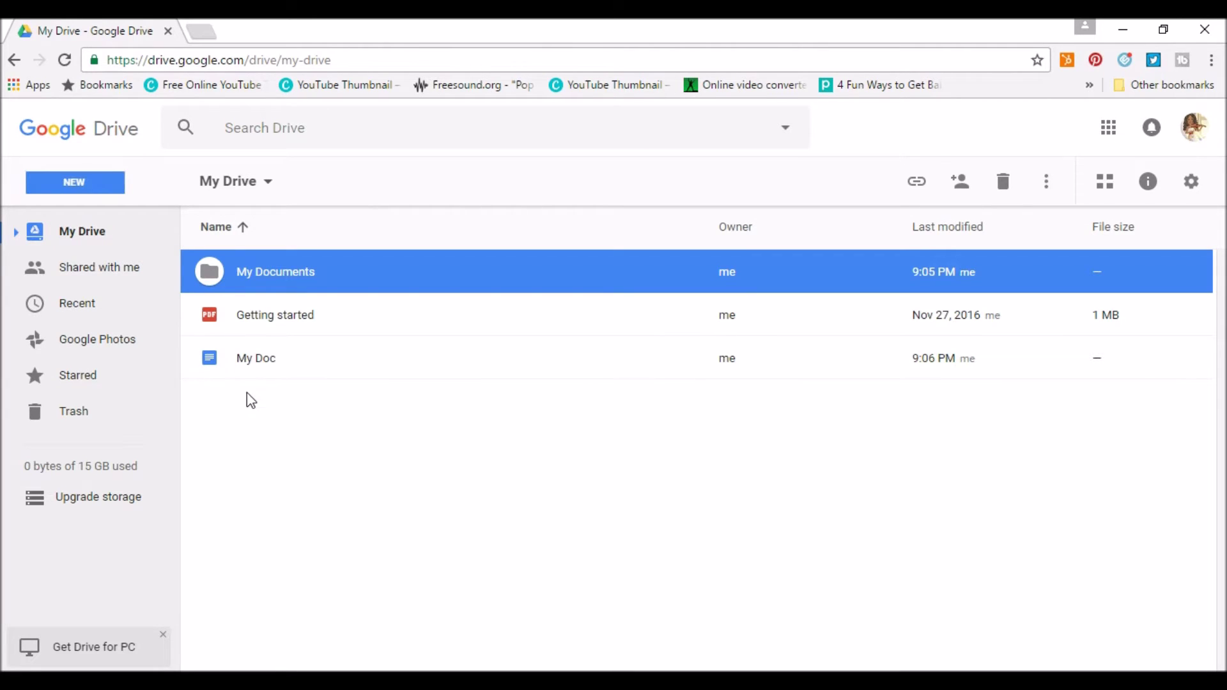
click(74, 184)
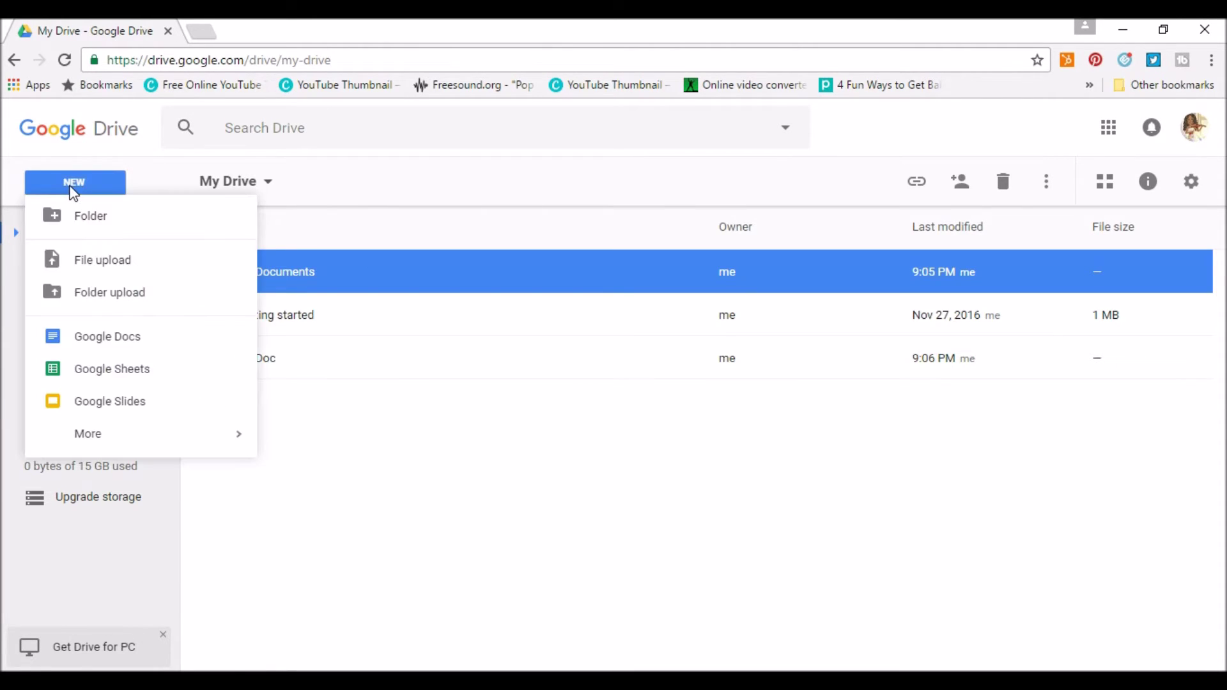
click(131, 370)
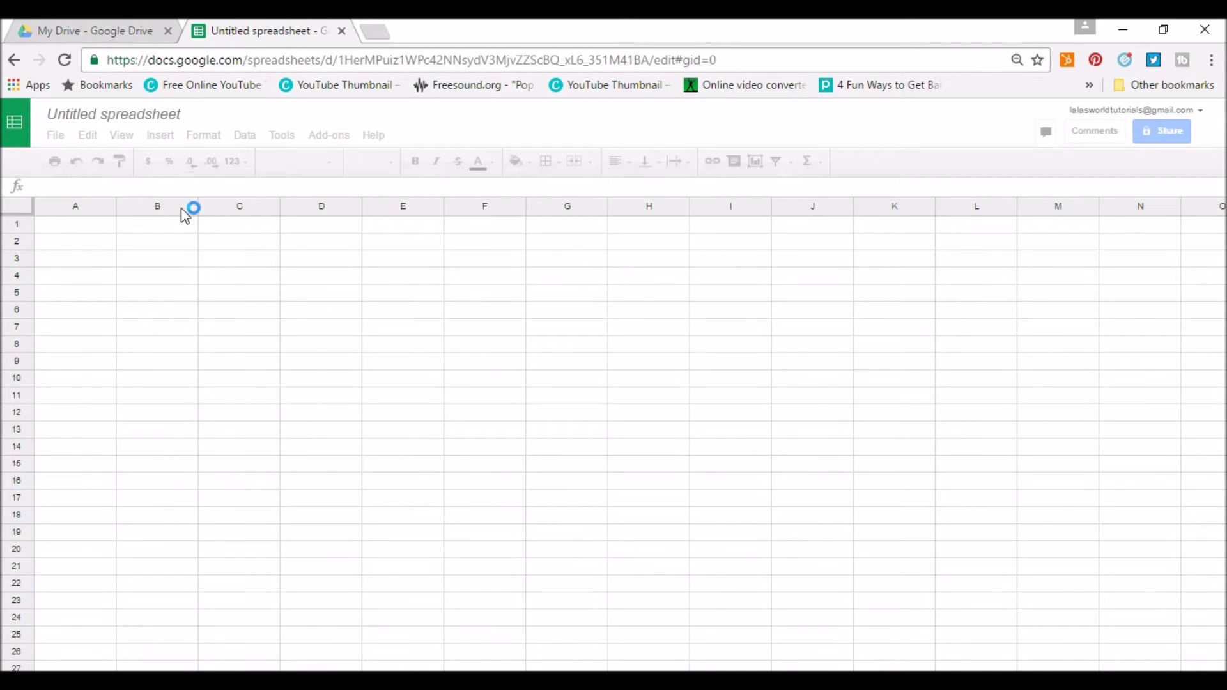
Rename 'Untitled spreadsheet' to 'My spreadsheet'.
click(146, 123)
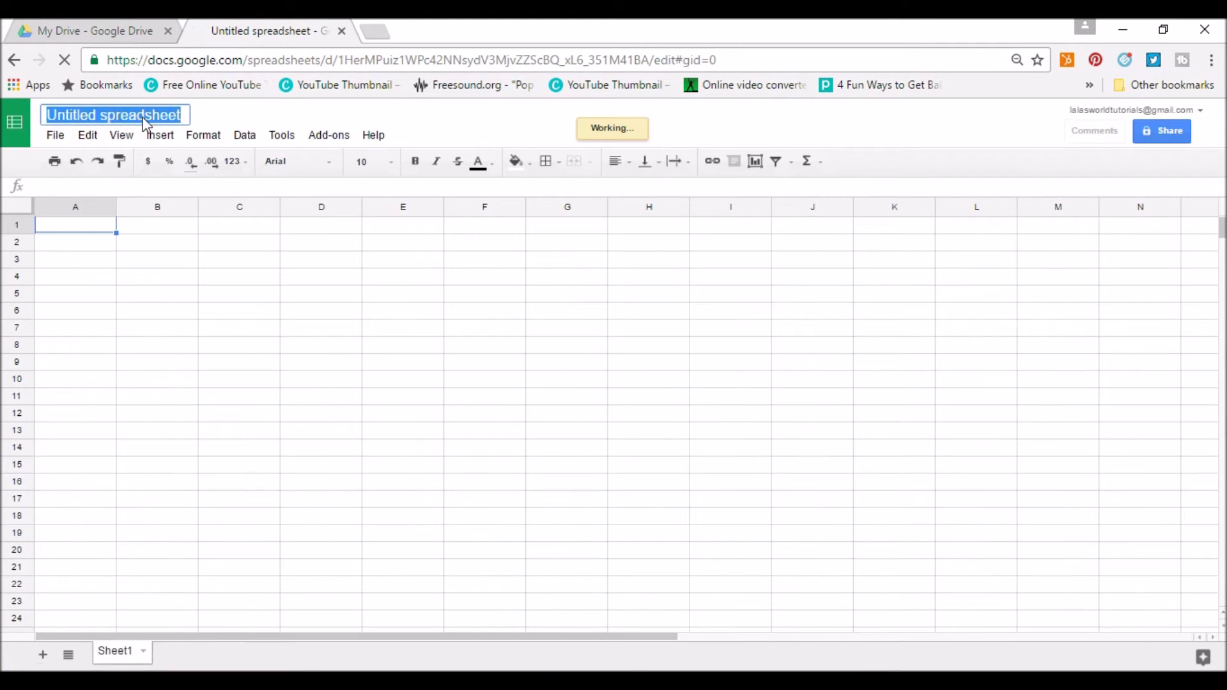
double_click(77, 117)
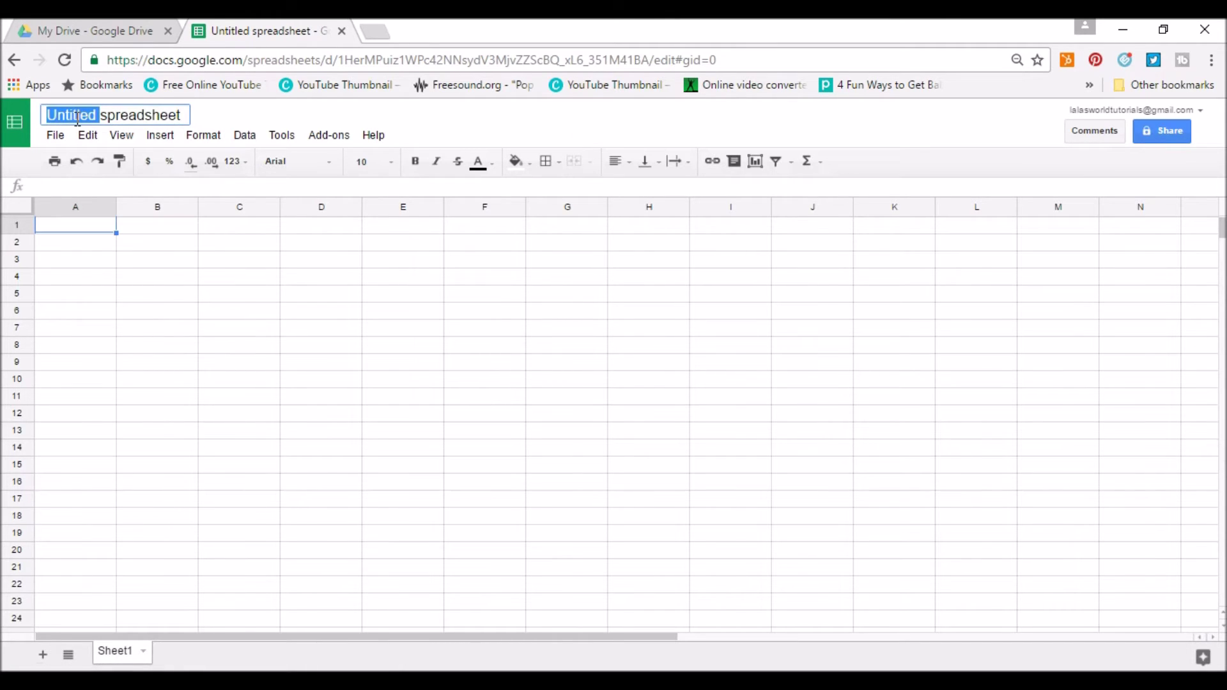
text(Mt)
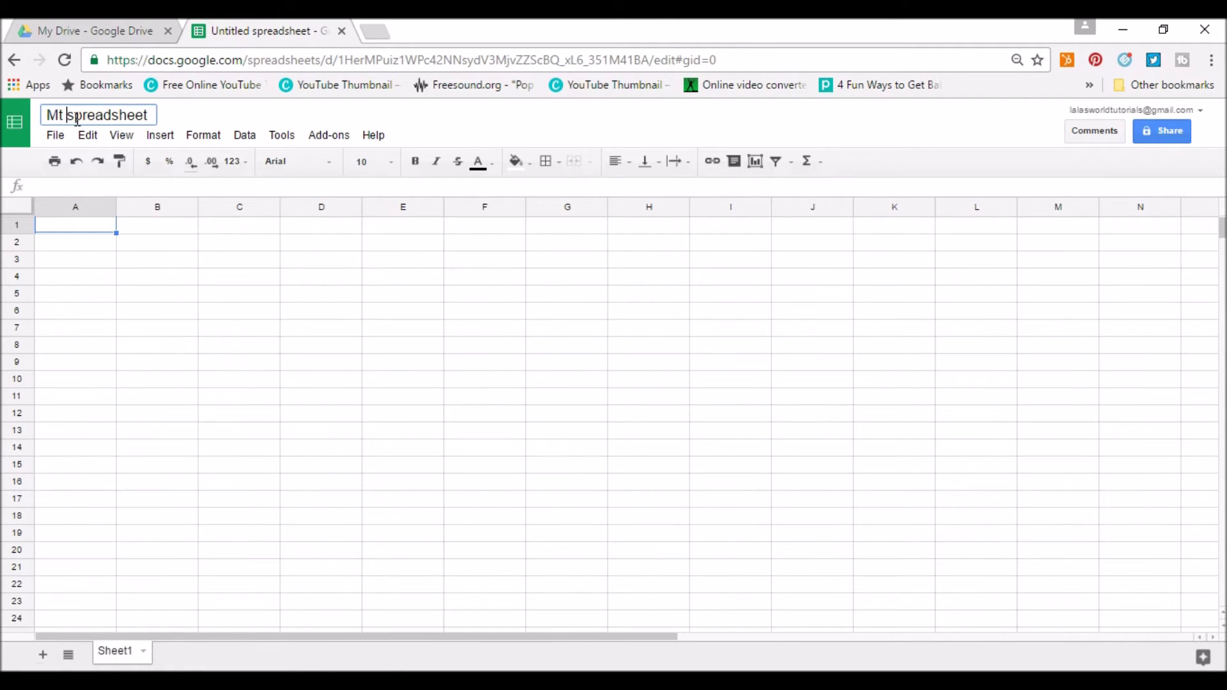
key(BackSpace)
key(BackSpace)
text(y)
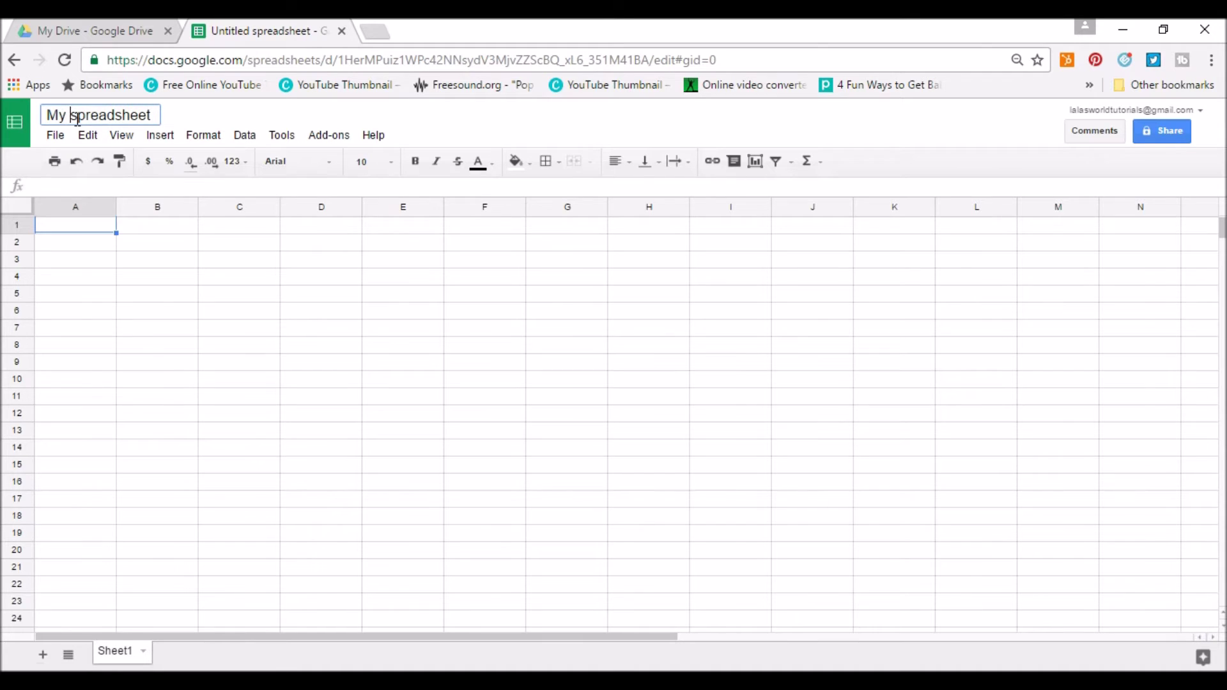
key(Return)
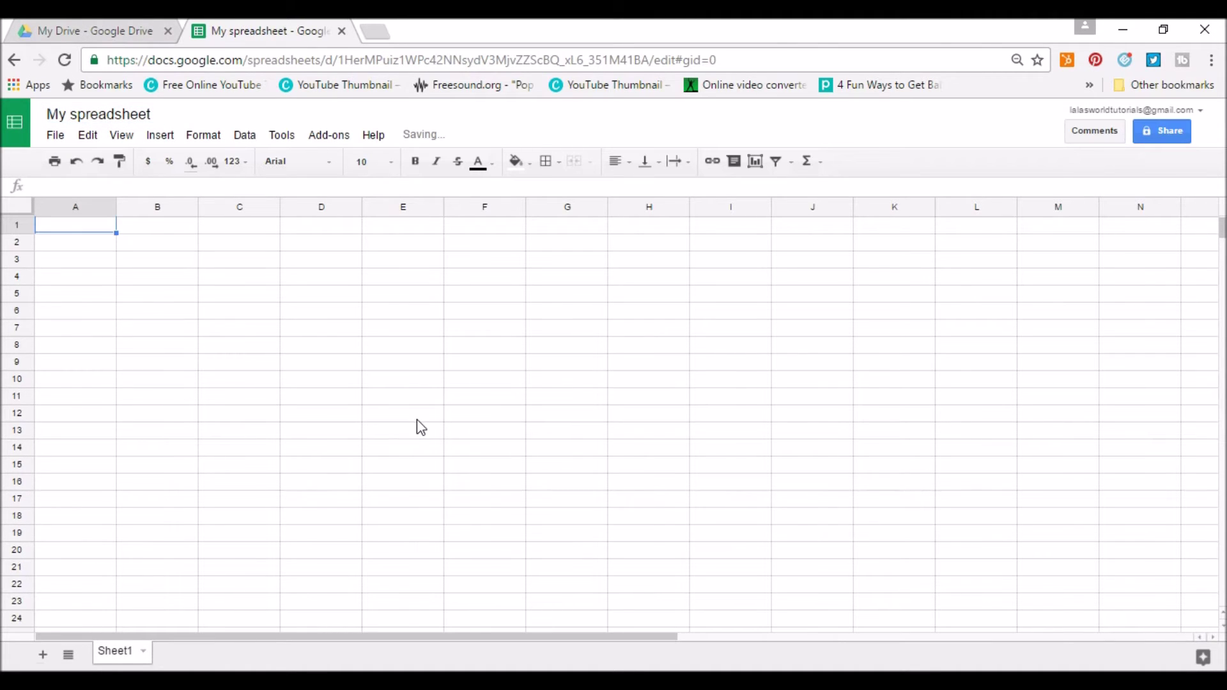
click(53, 135)
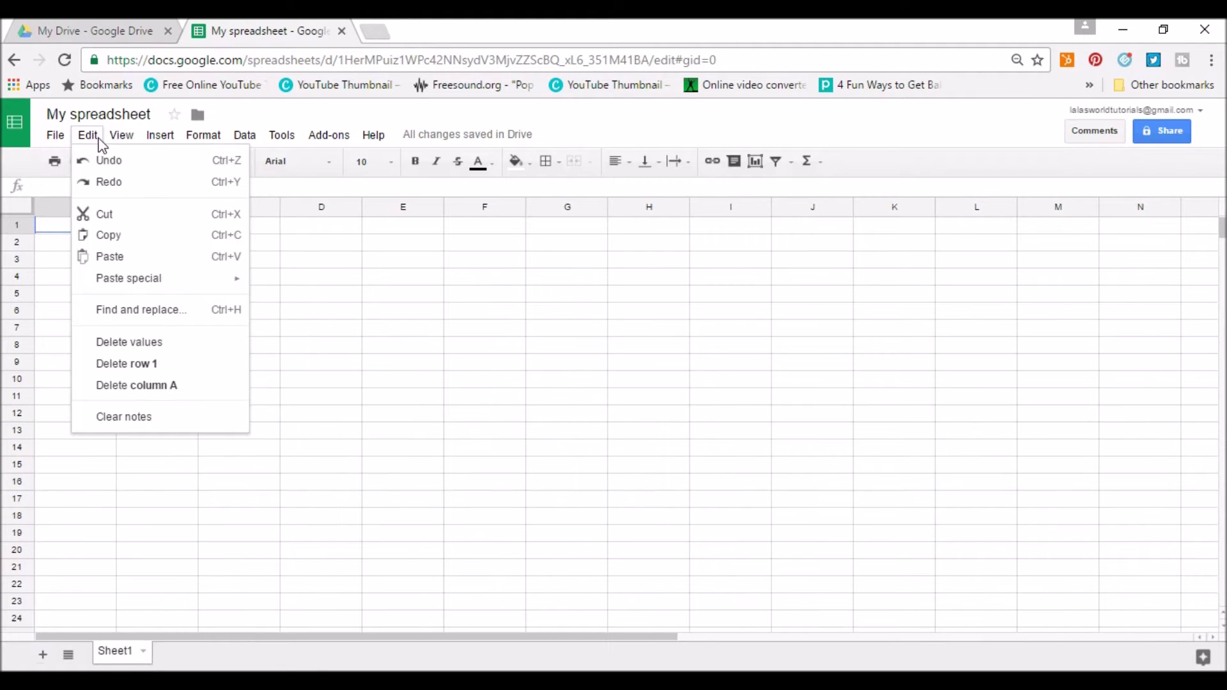
mouse_move(160, 140)
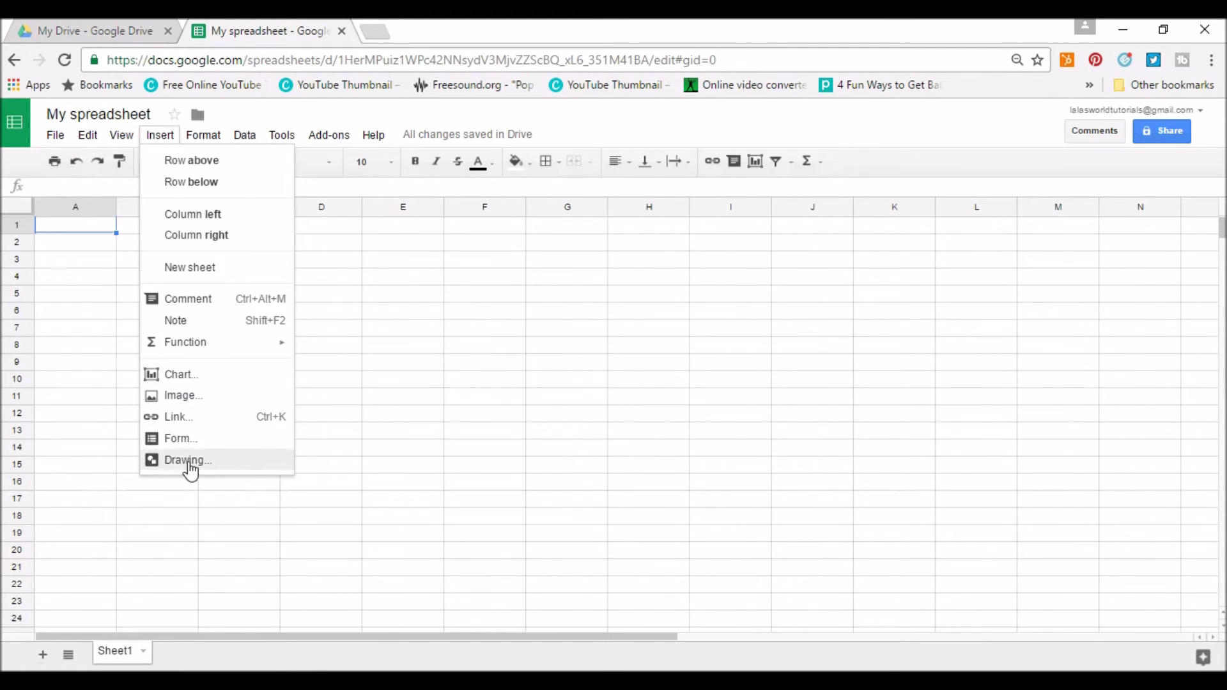
mouse_move(234, 142)
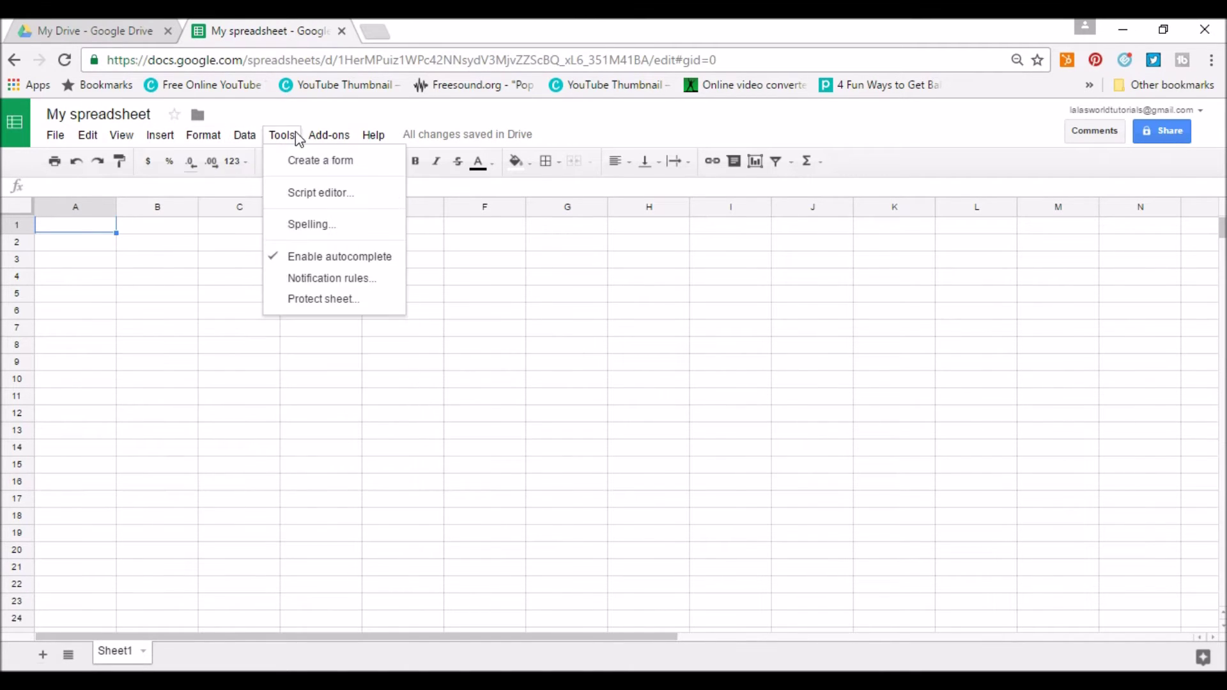
mouse_move(390, 141)
double_click(82, 225)
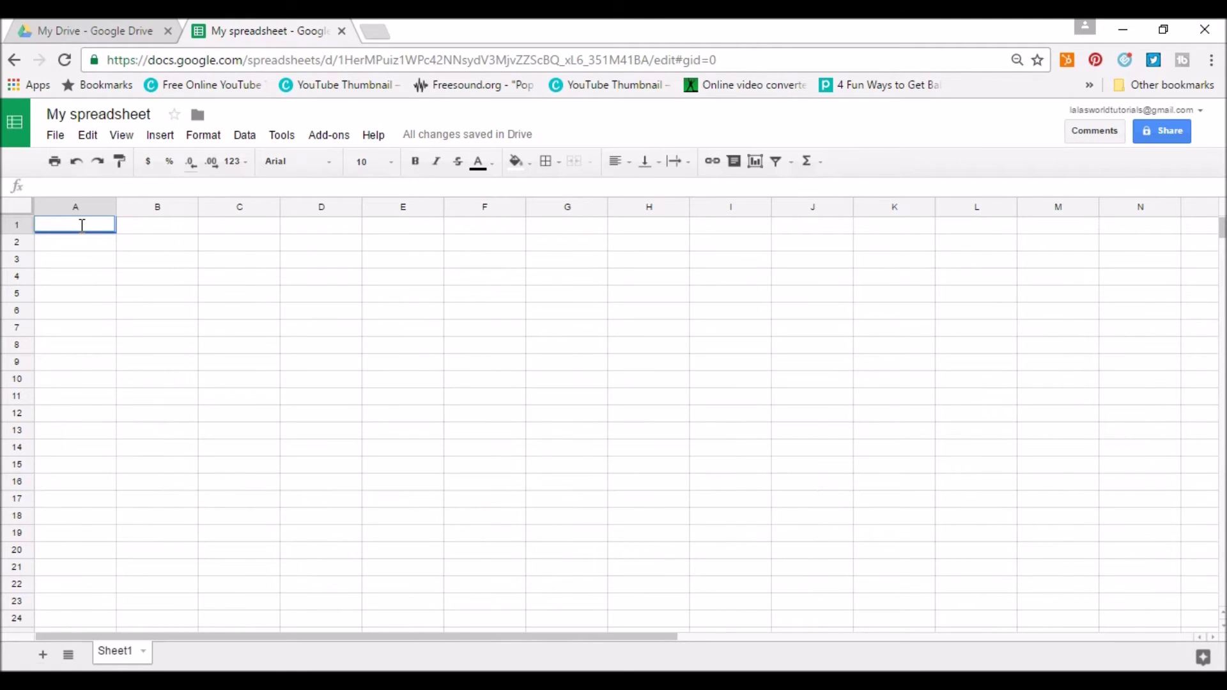
Enter 'Budget' in A1 and headers 'column 1' and 'column2' in A2:B2.
text(Budget)
key(Return)
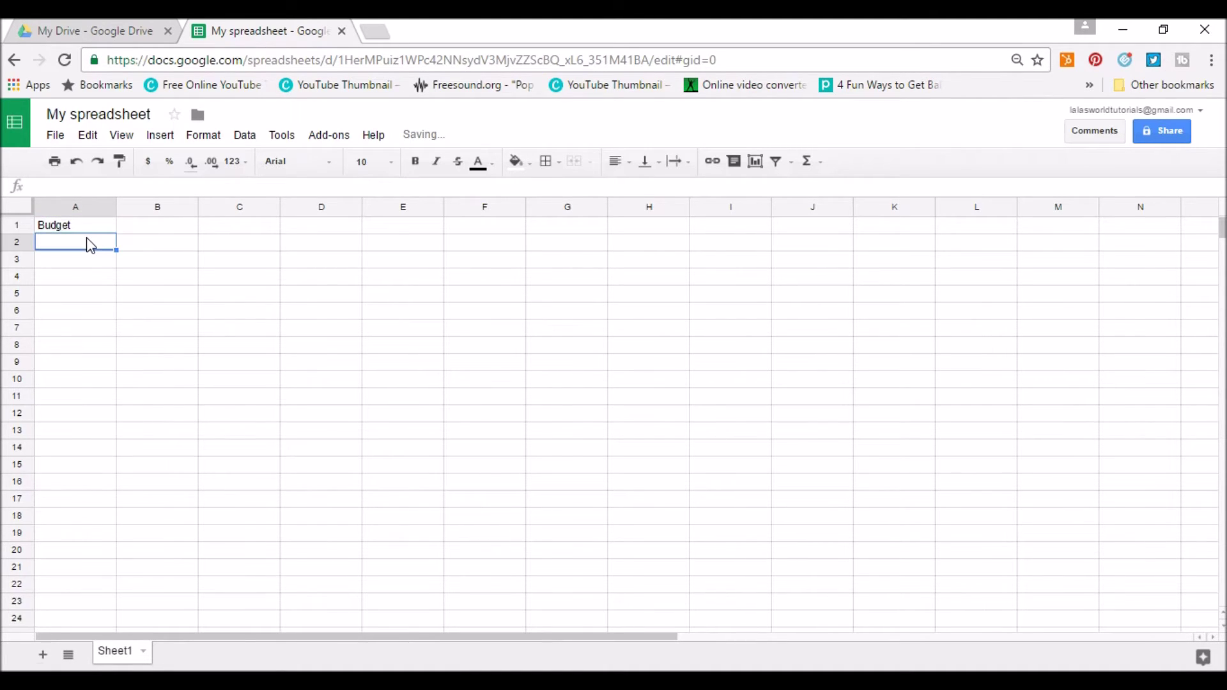
double_click(78, 243)
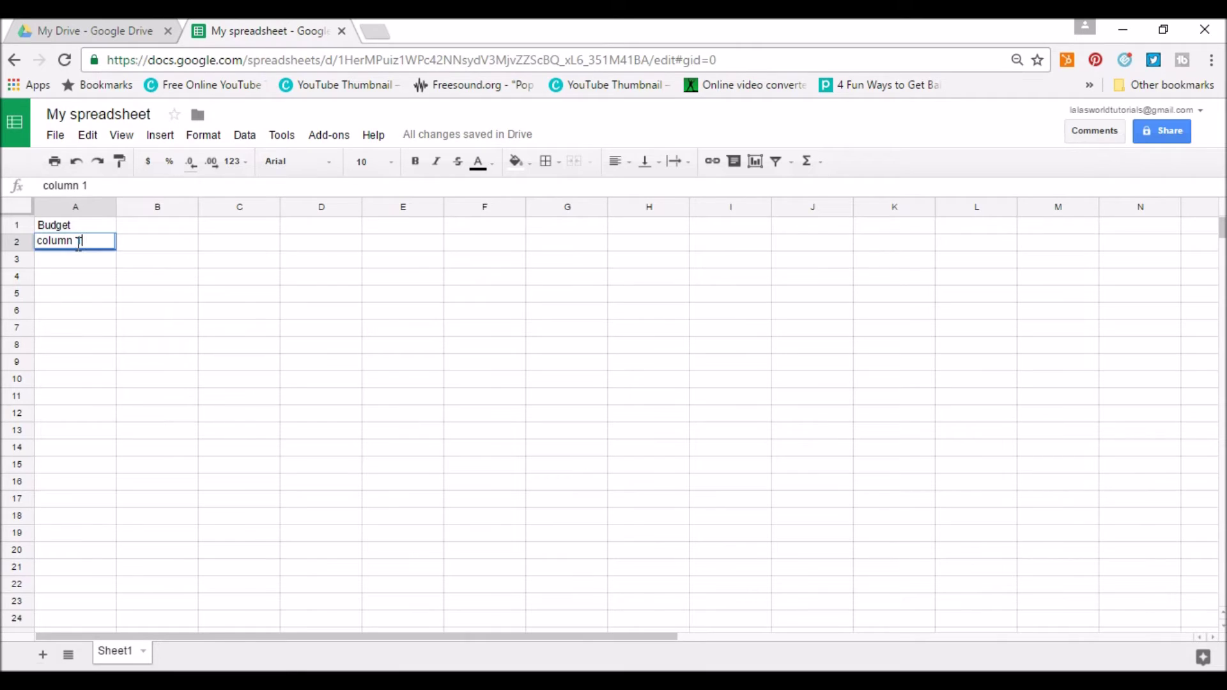
key(Tab)
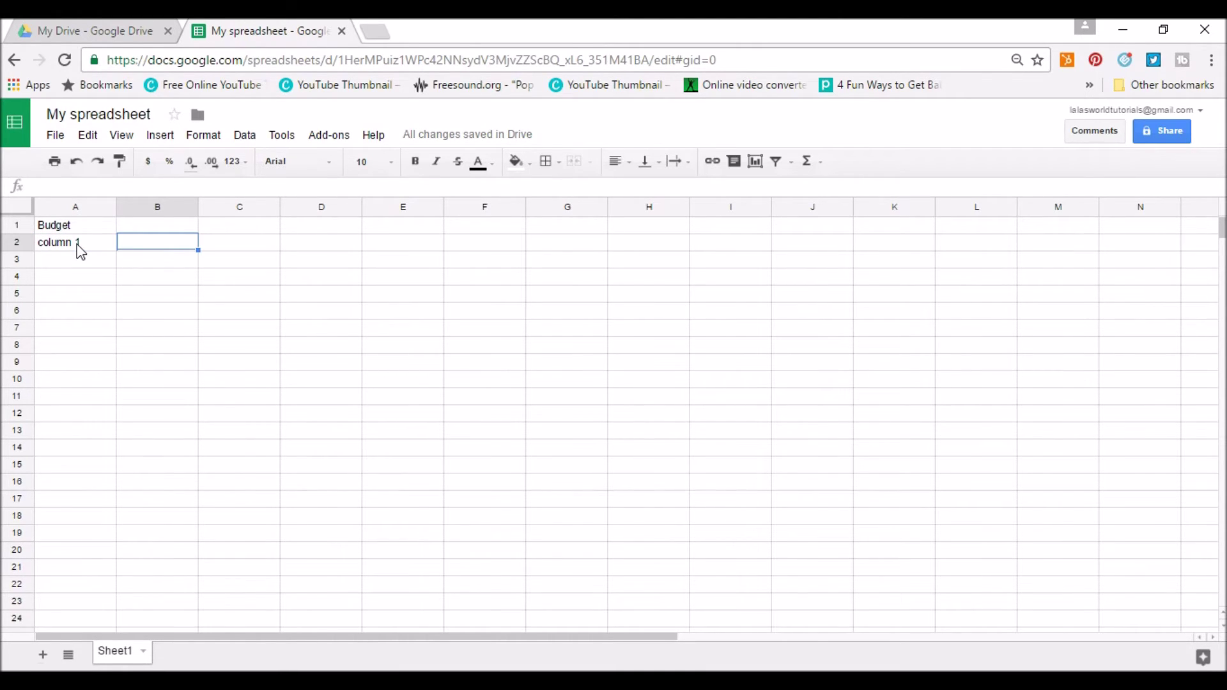
text(column2)
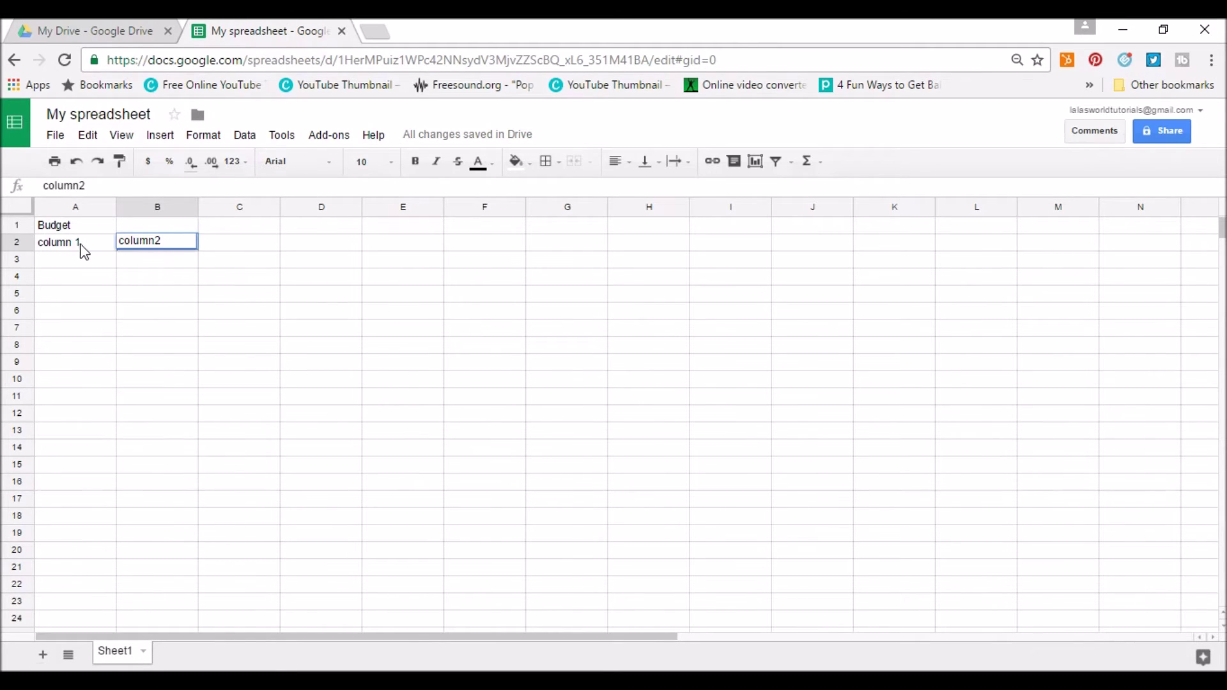
click(80, 264)
Fill row 3 with a, b, b and row 4 with 5, 5, 1.
text(a)
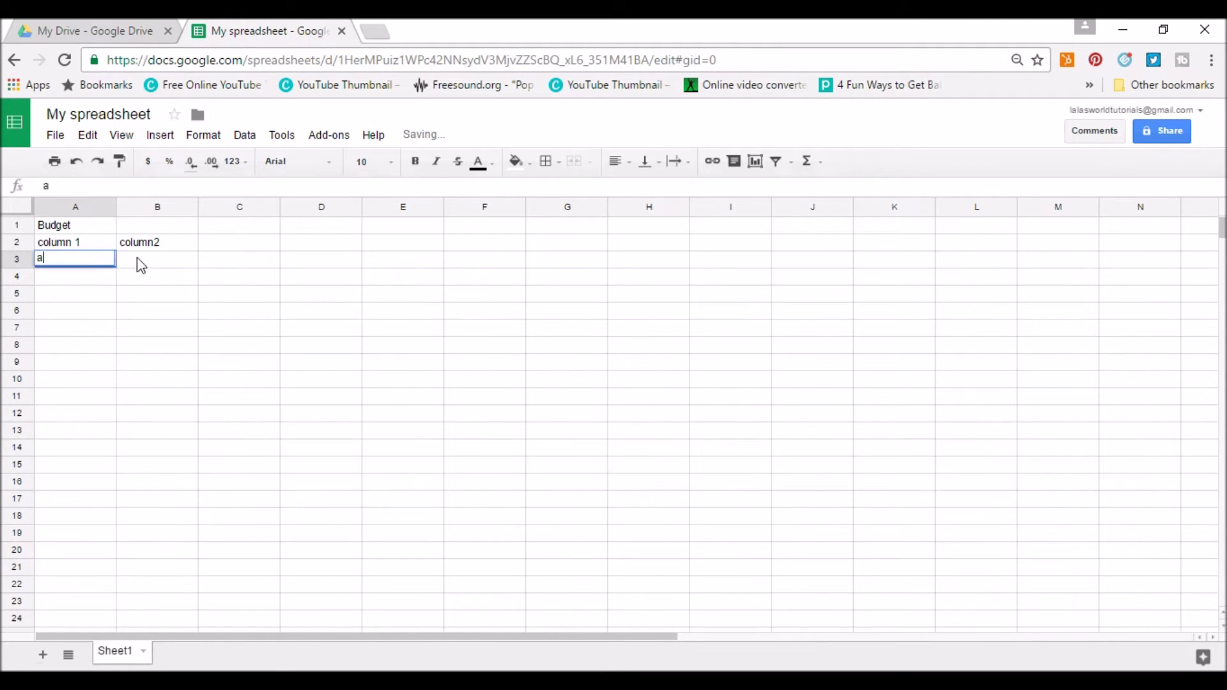
click(154, 259)
text(b)
click(237, 264)
text(b)
click(50, 282)
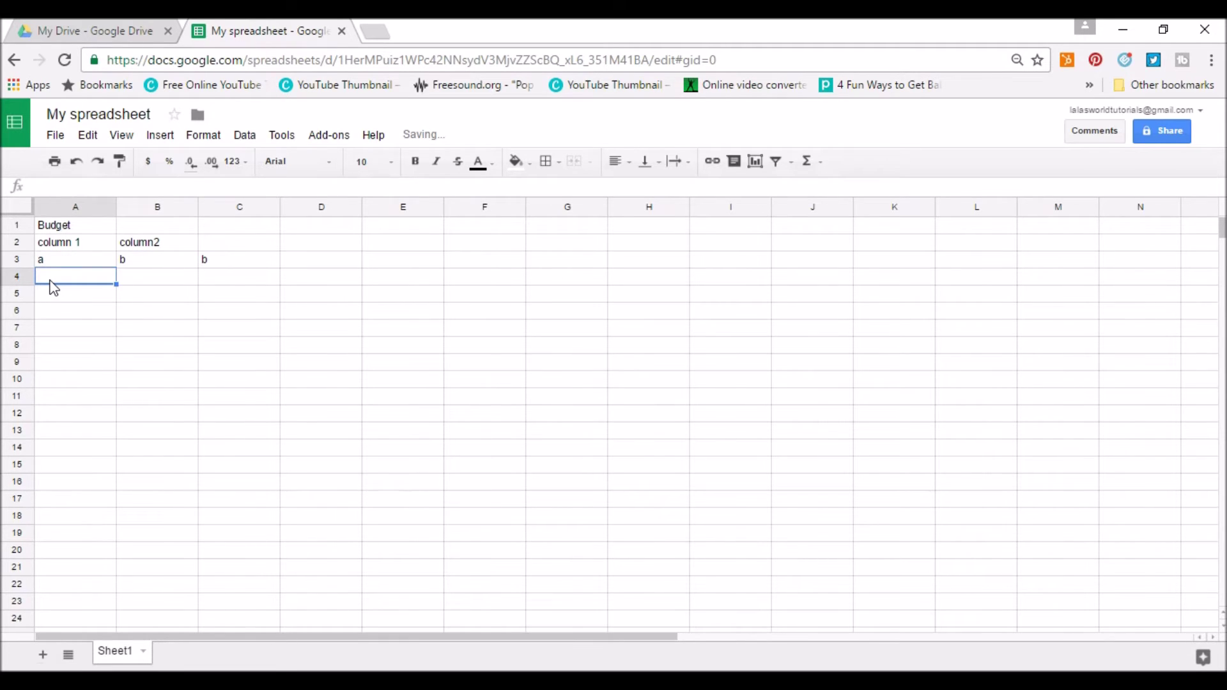
text(5)
click(158, 282)
text(5)
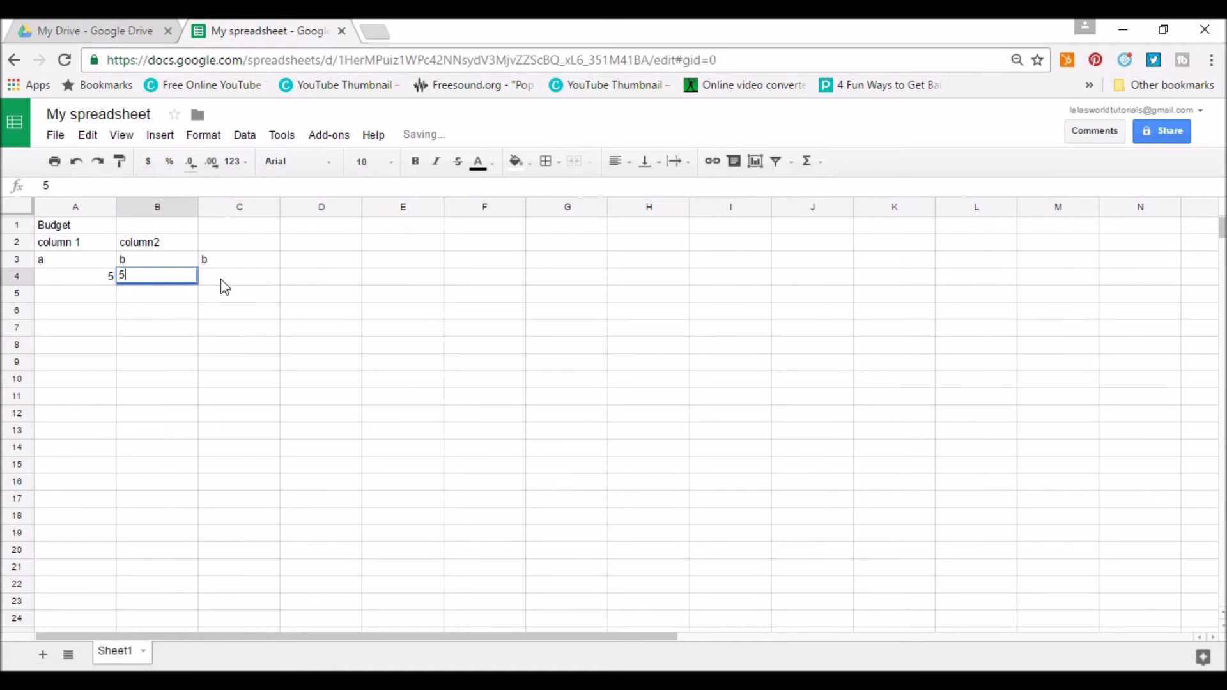
click(221, 280)
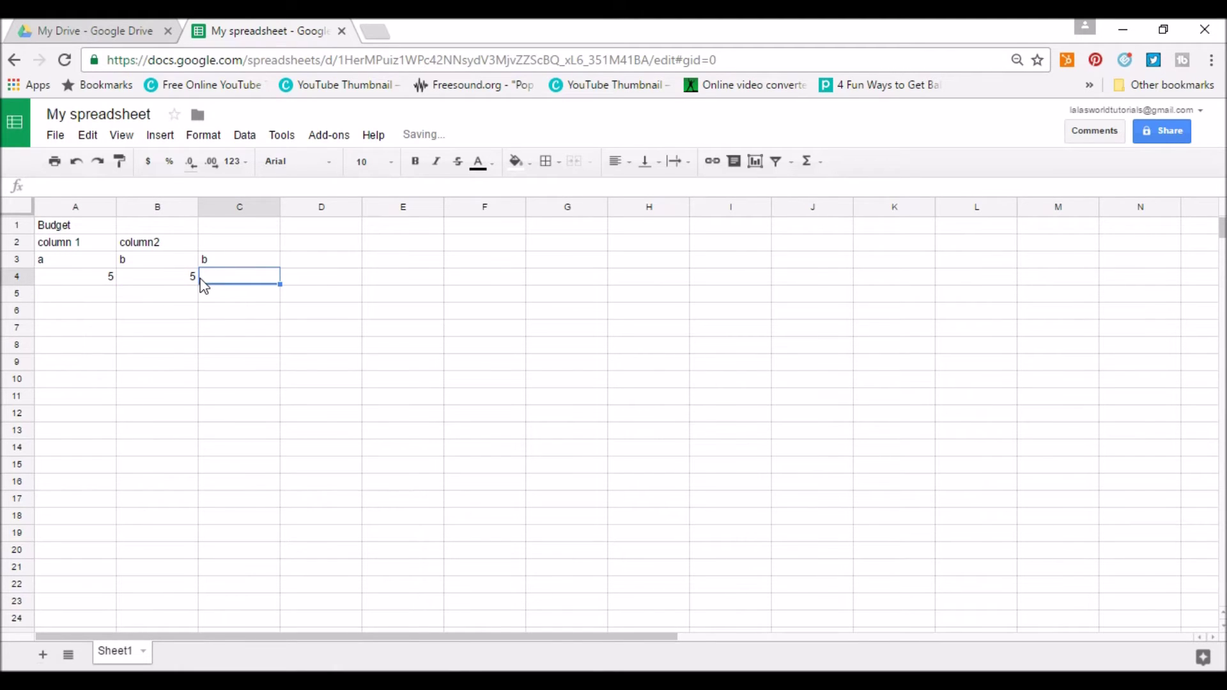
text(1)
click(380, 350)
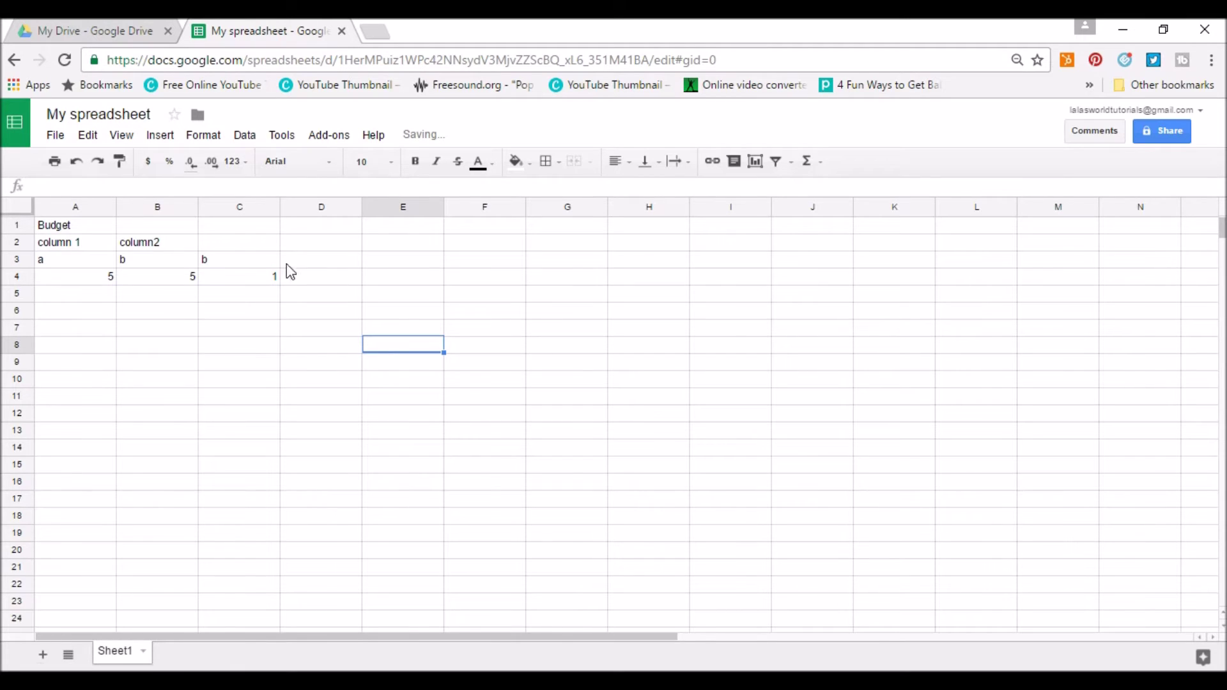
Merge A1:C1 and centre the 'Budget' title across the three columns.
drag(68, 225, 225, 232)
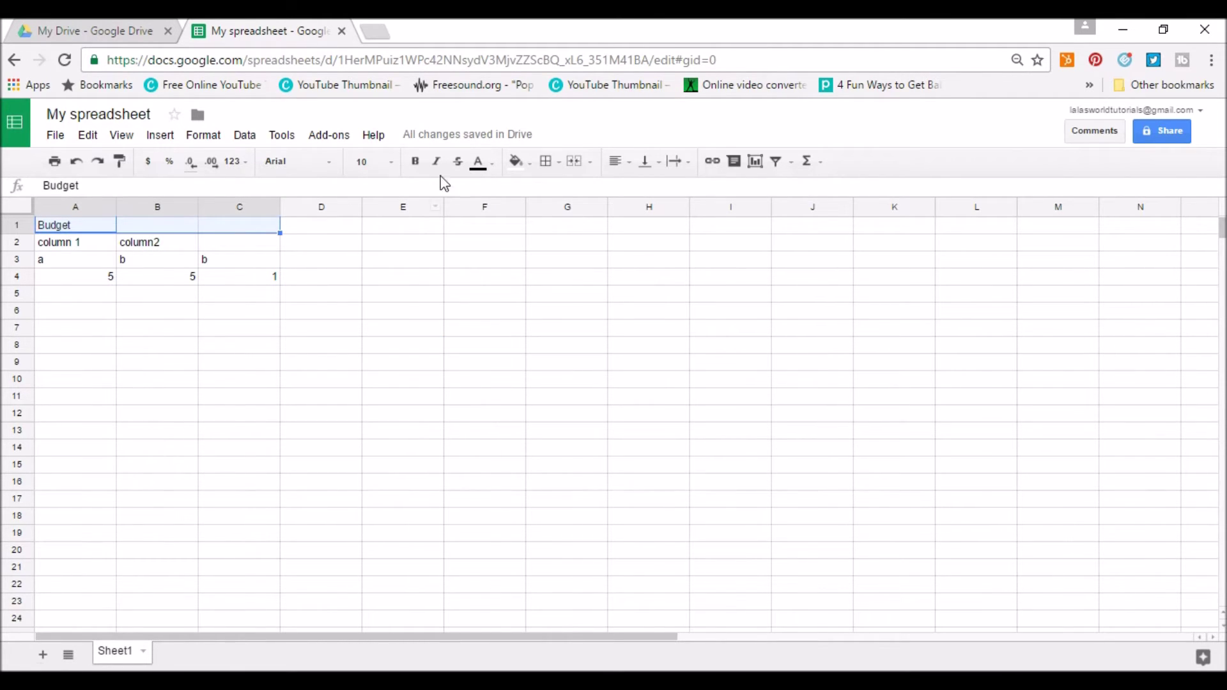
click(578, 165)
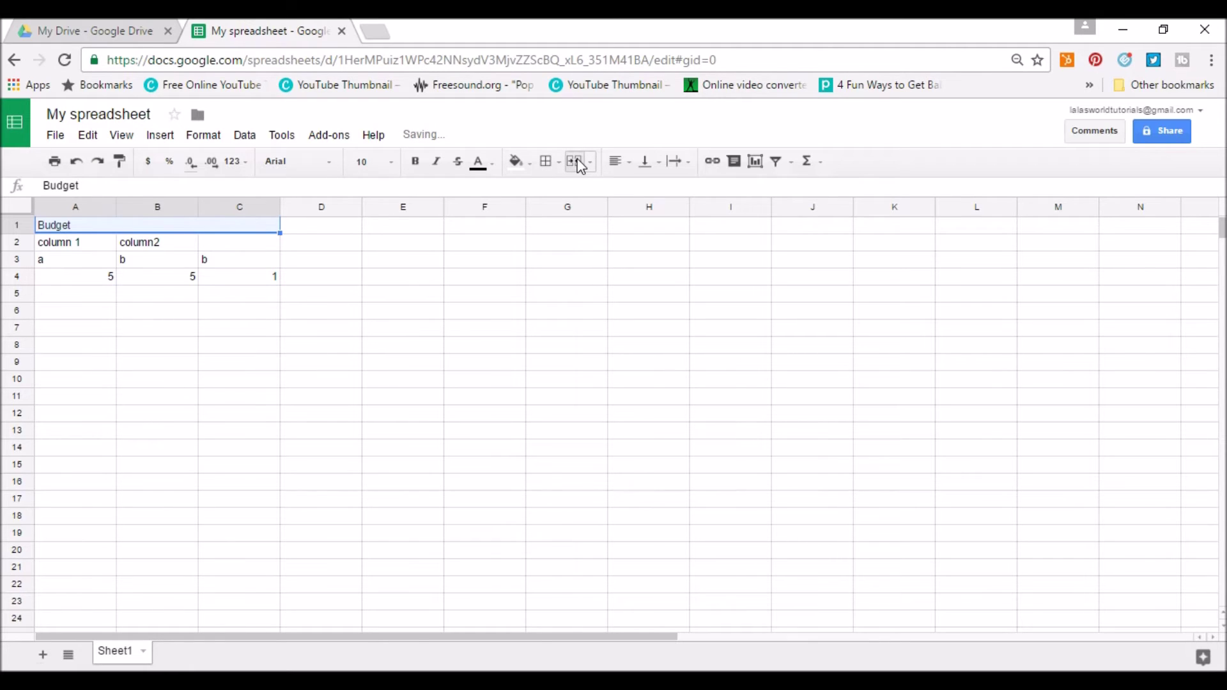
click(618, 163)
click(644, 192)
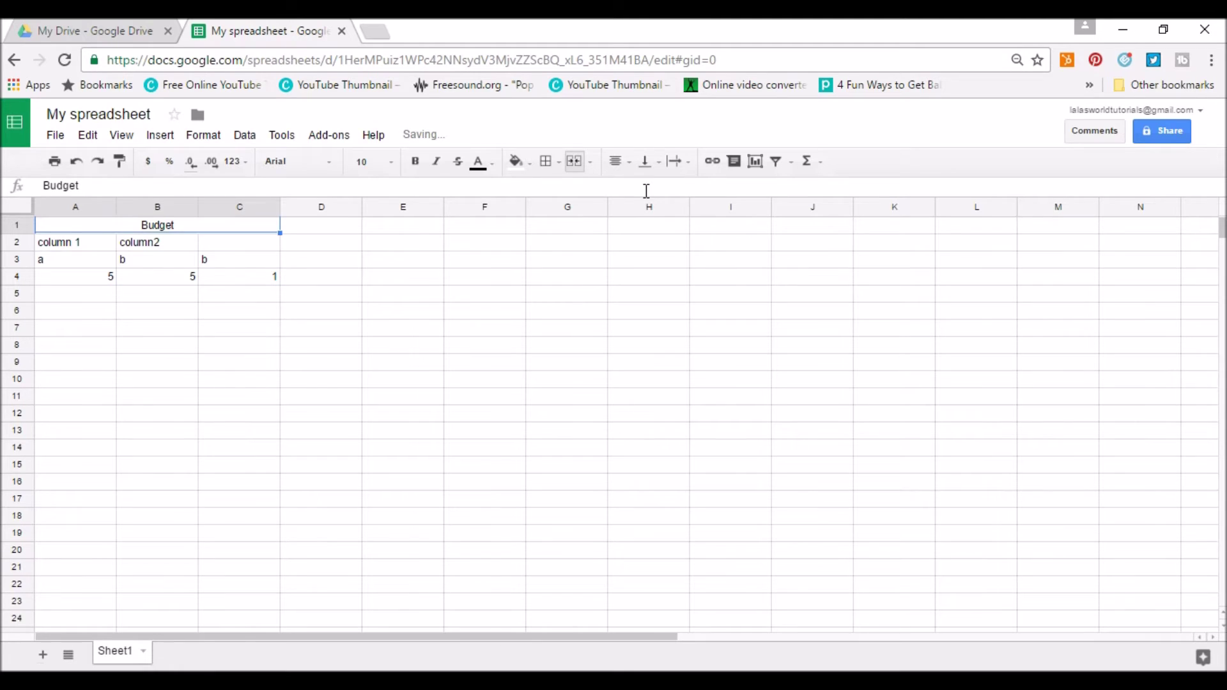
Centre the A2:C2 headers and enter 'column3' in C2.
click(79, 246)
drag(81, 251, 203, 242)
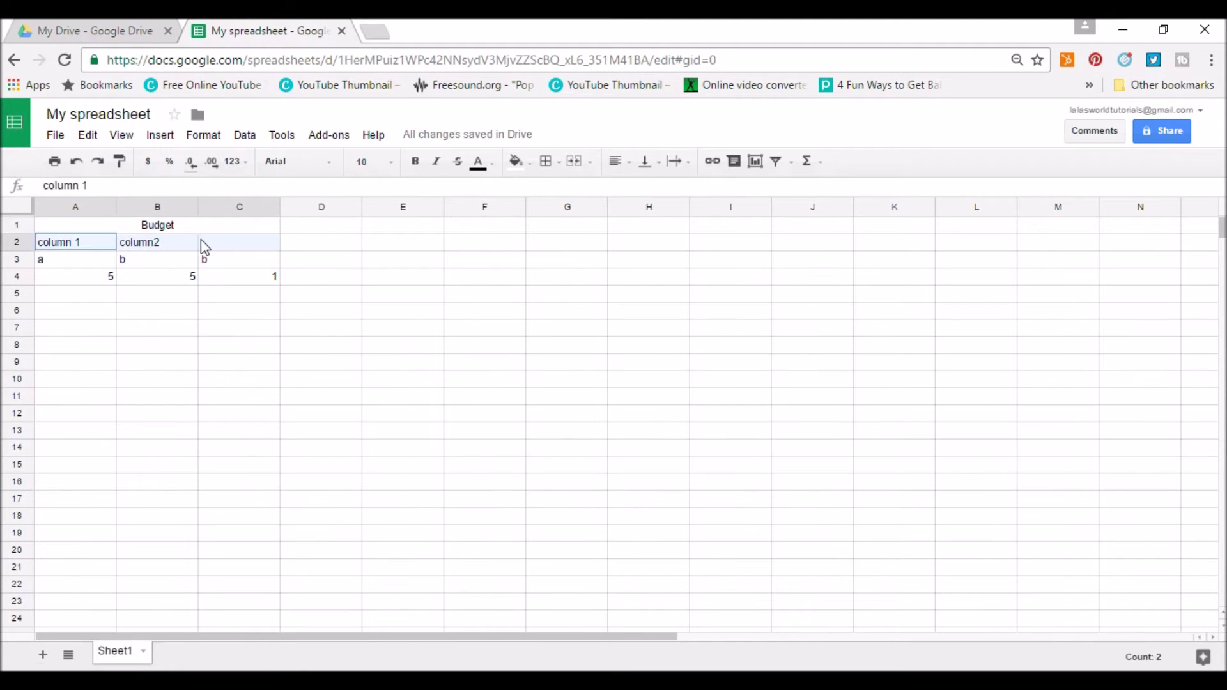
click(616, 162)
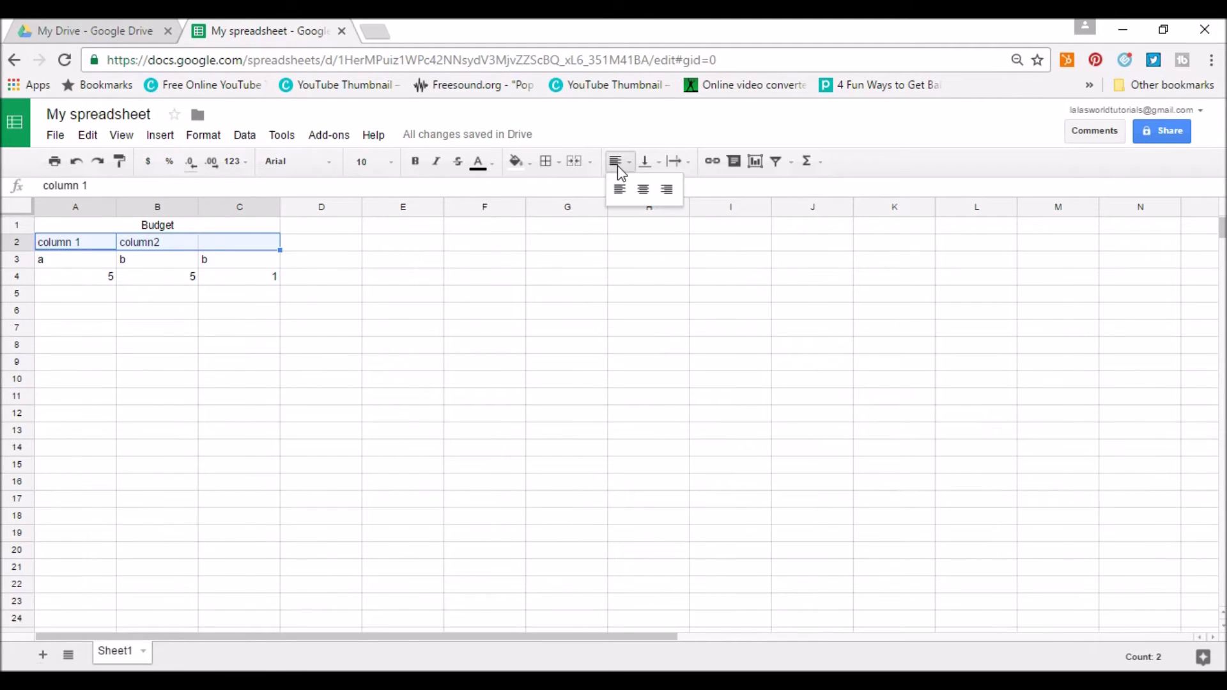
click(643, 190)
double_click(225, 243)
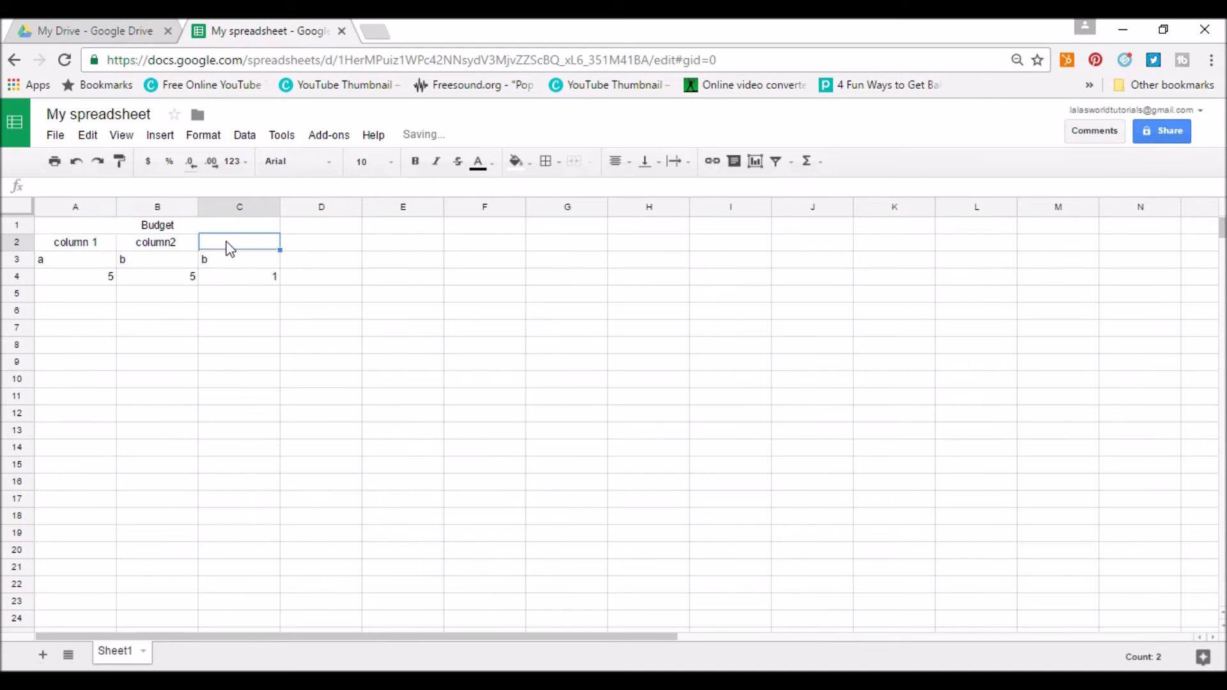
text(colu)
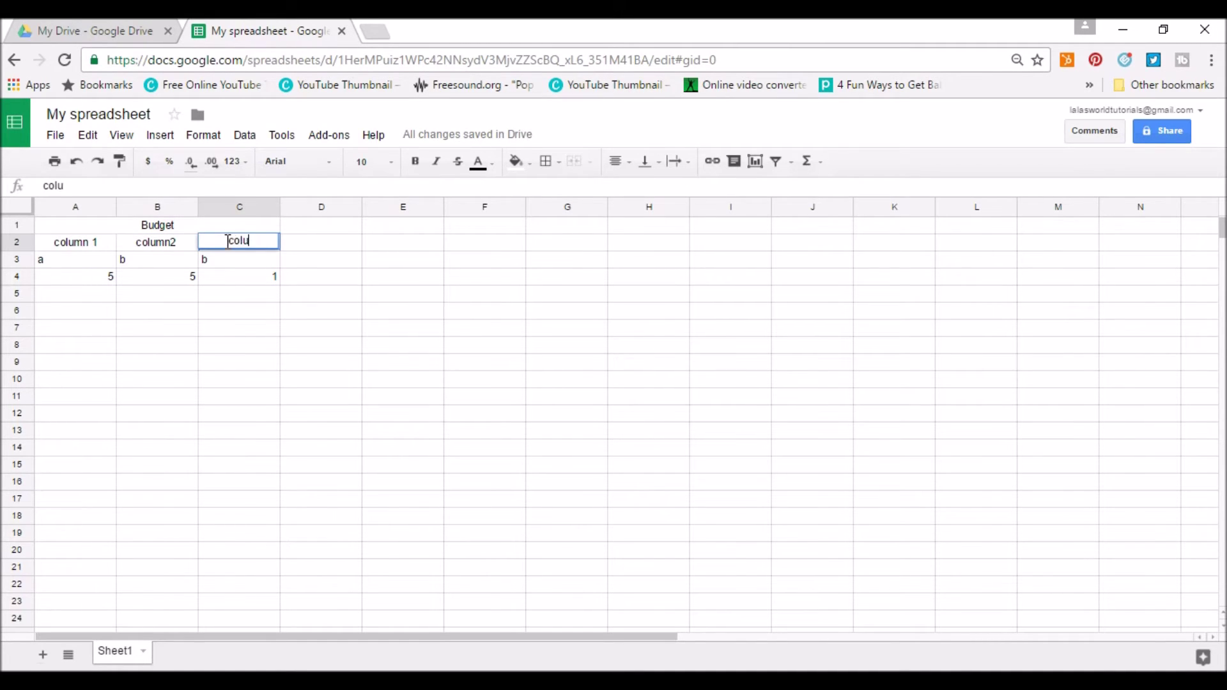
text(mn3)
click(148, 296)
Total A4:C4 with SUM in D4, giving 11.
drag(82, 274, 255, 277)
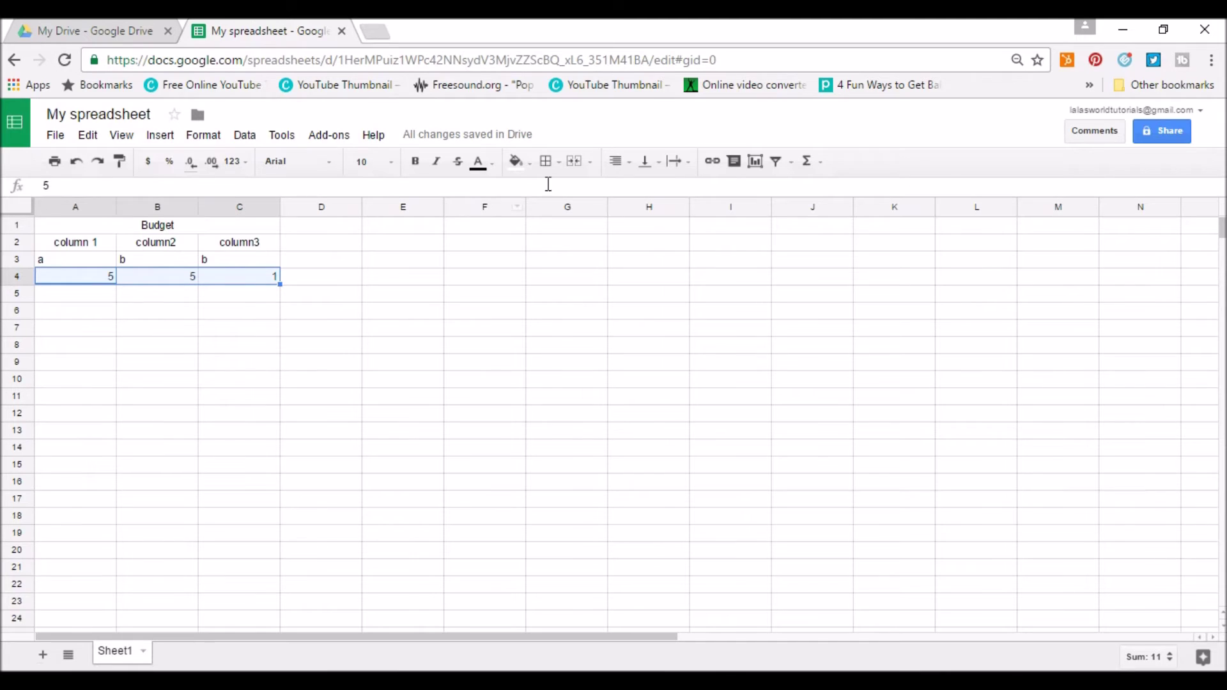
click(812, 163)
click(822, 188)
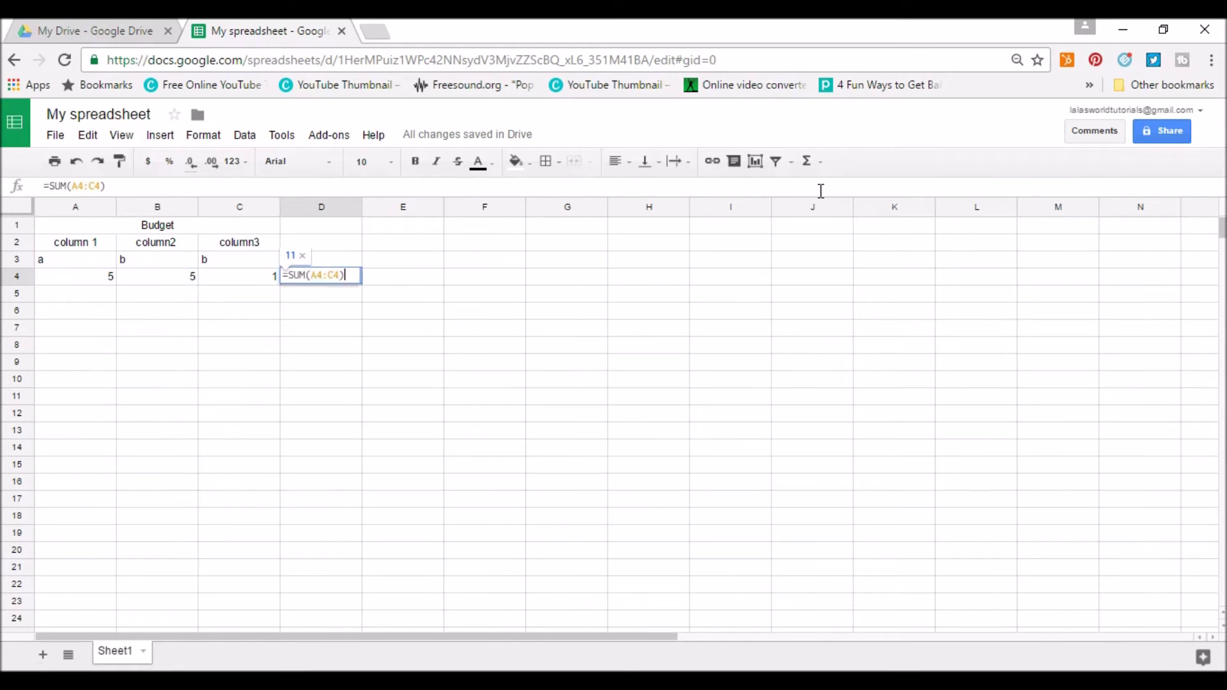
click(585, 361)
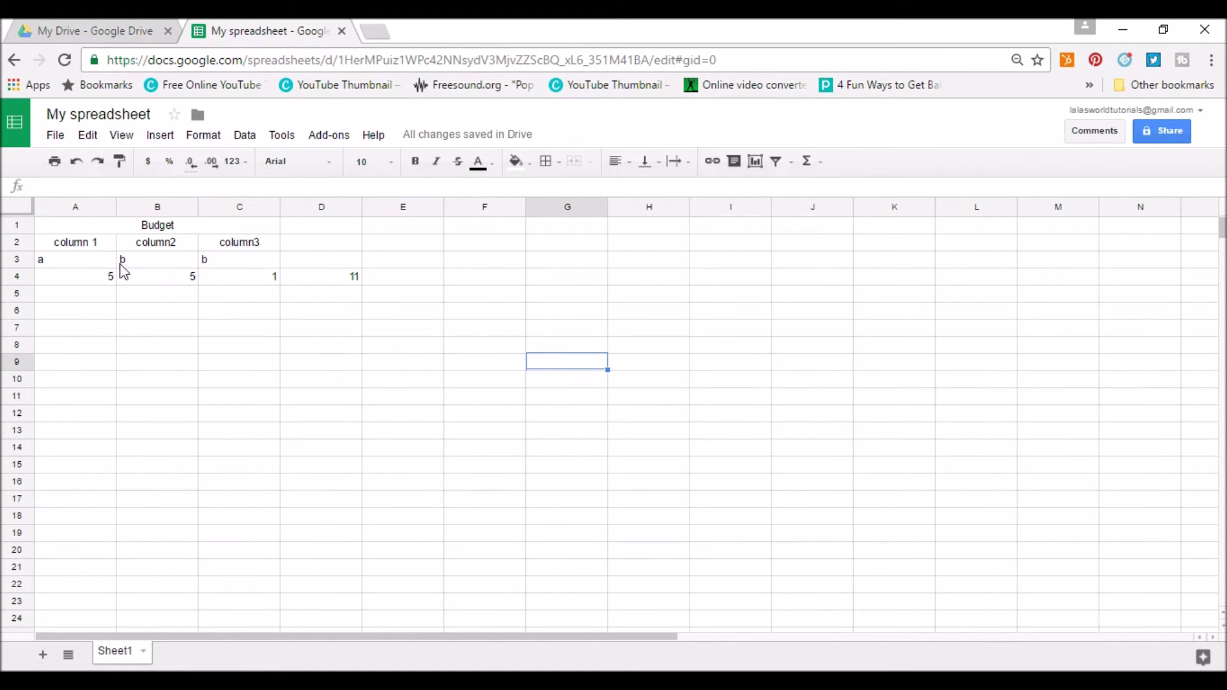
Select header cells A2:C2 and keep their text colour black.
drag(96, 248, 239, 249)
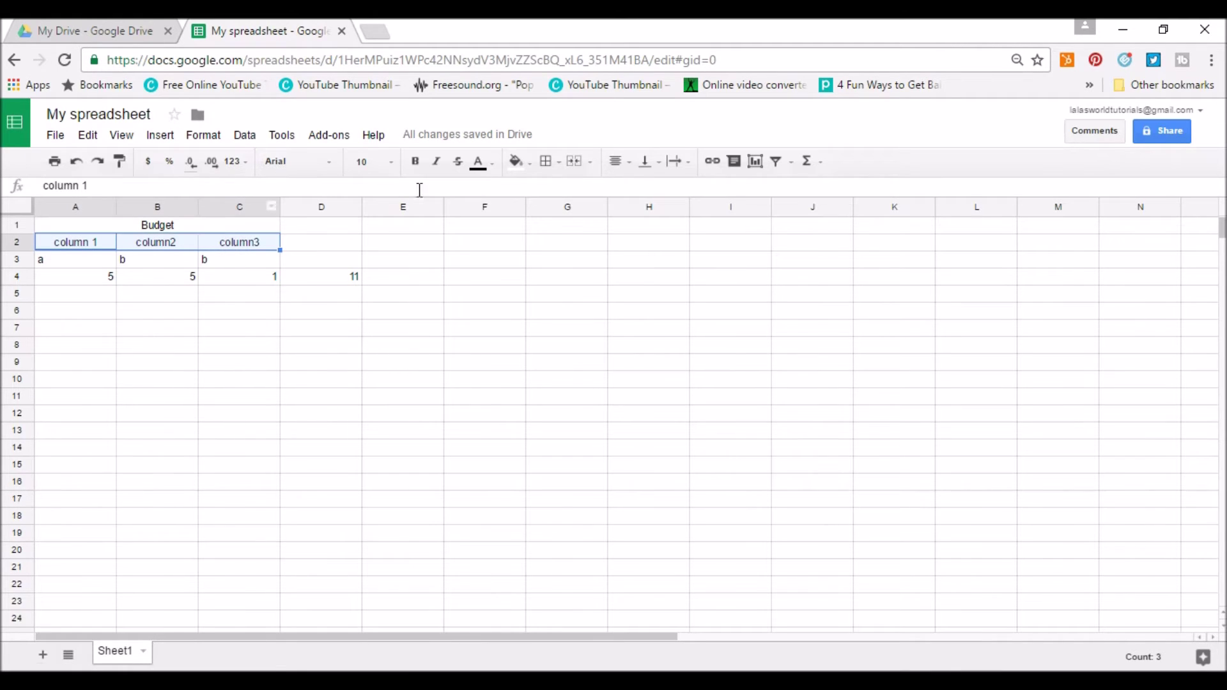
click(494, 164)
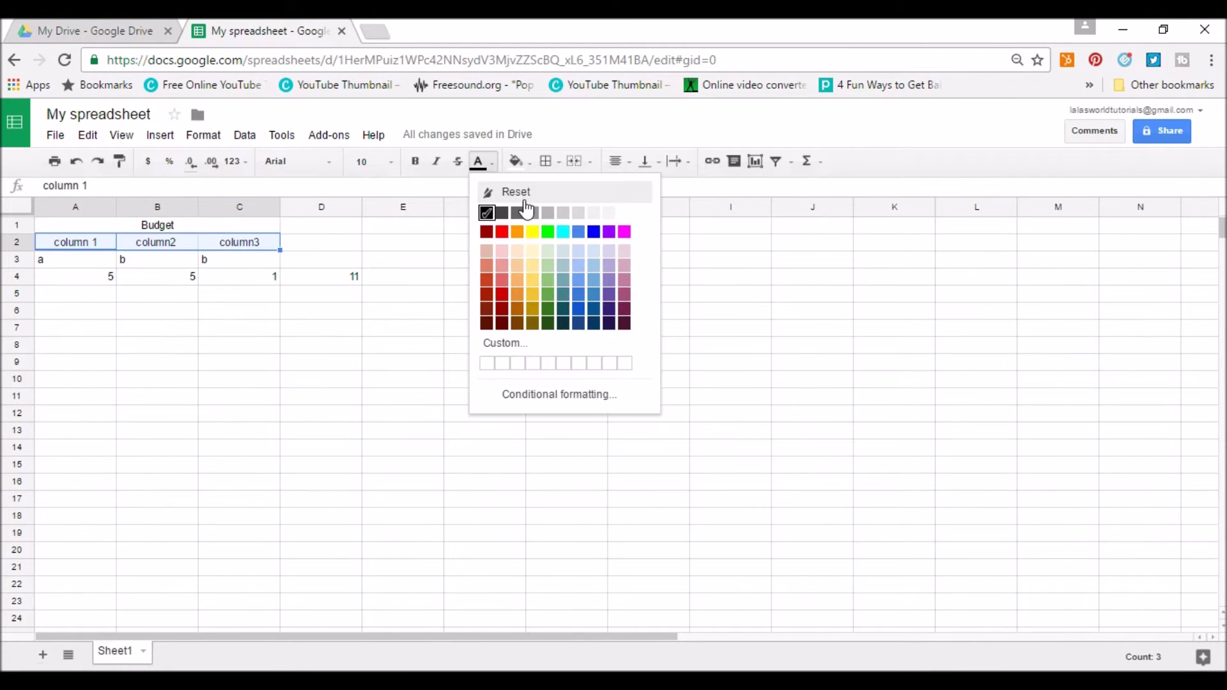
click(534, 238)
click(493, 165)
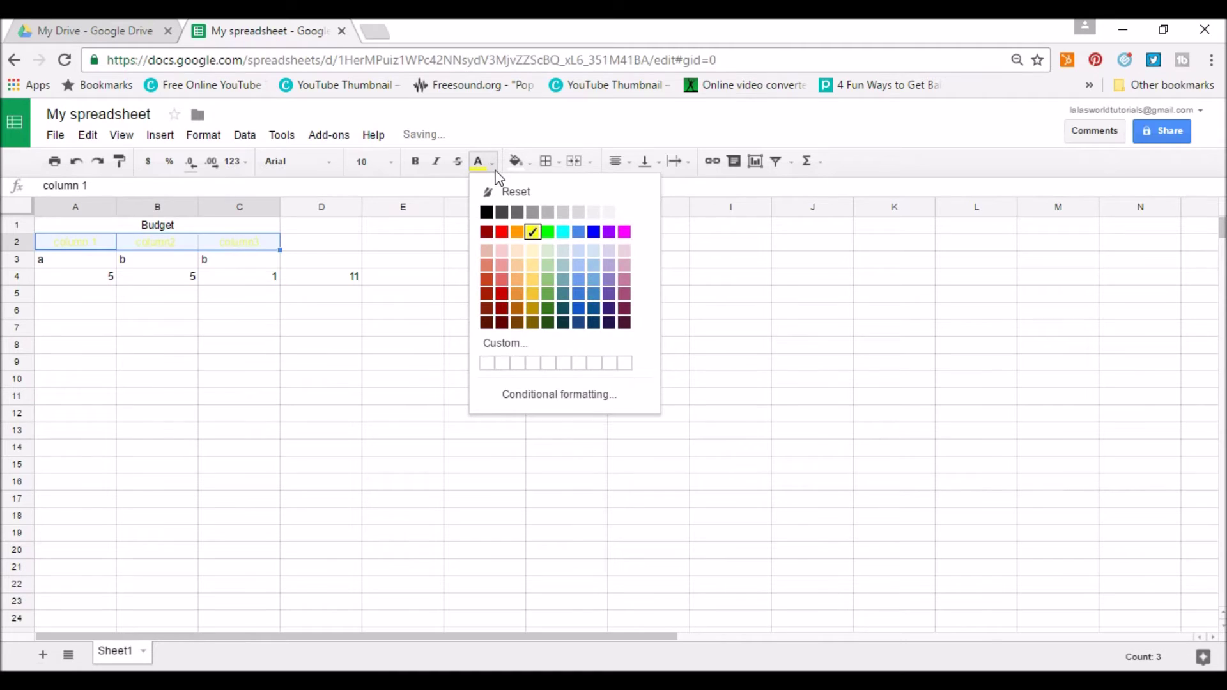
click(503, 195)
Fill the A2:C2 header cells yellow and add borders around every cell.
click(517, 162)
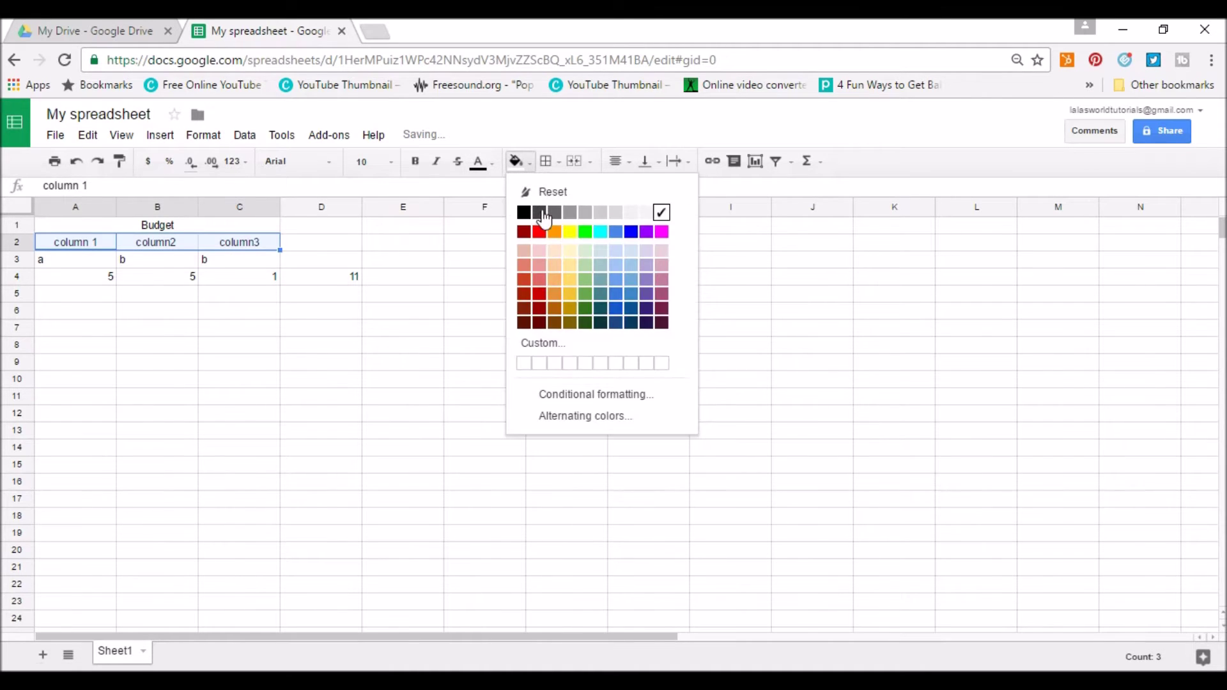
click(567, 231)
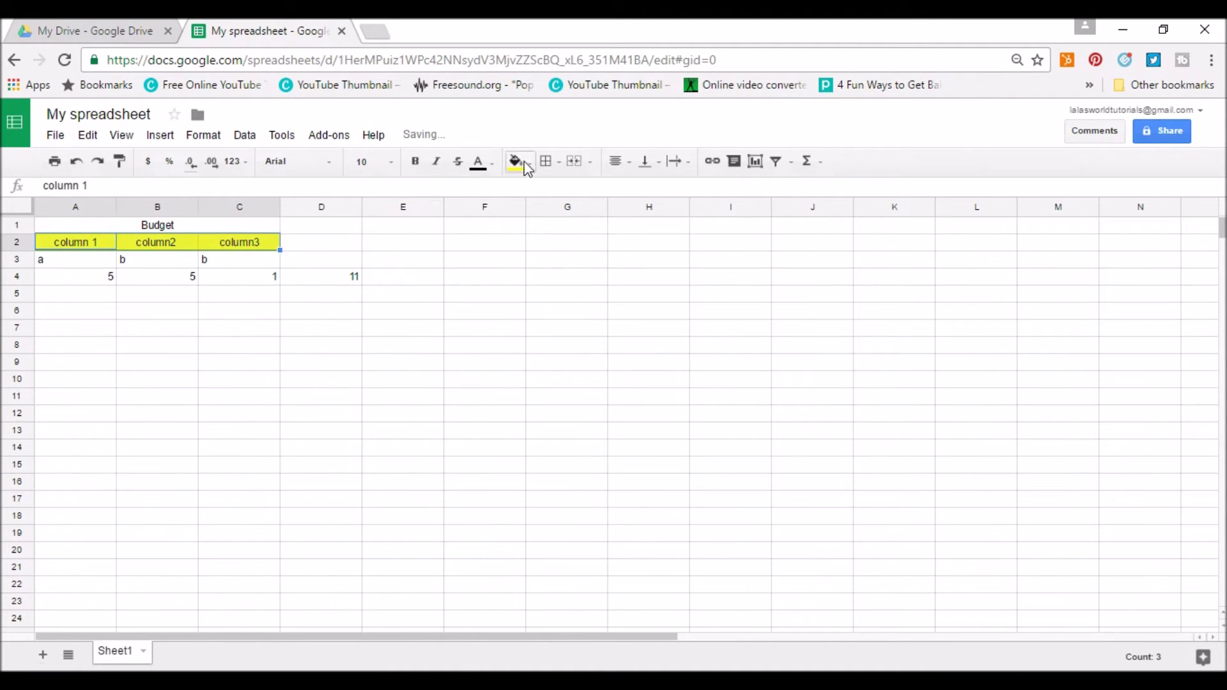
click(546, 161)
click(553, 192)
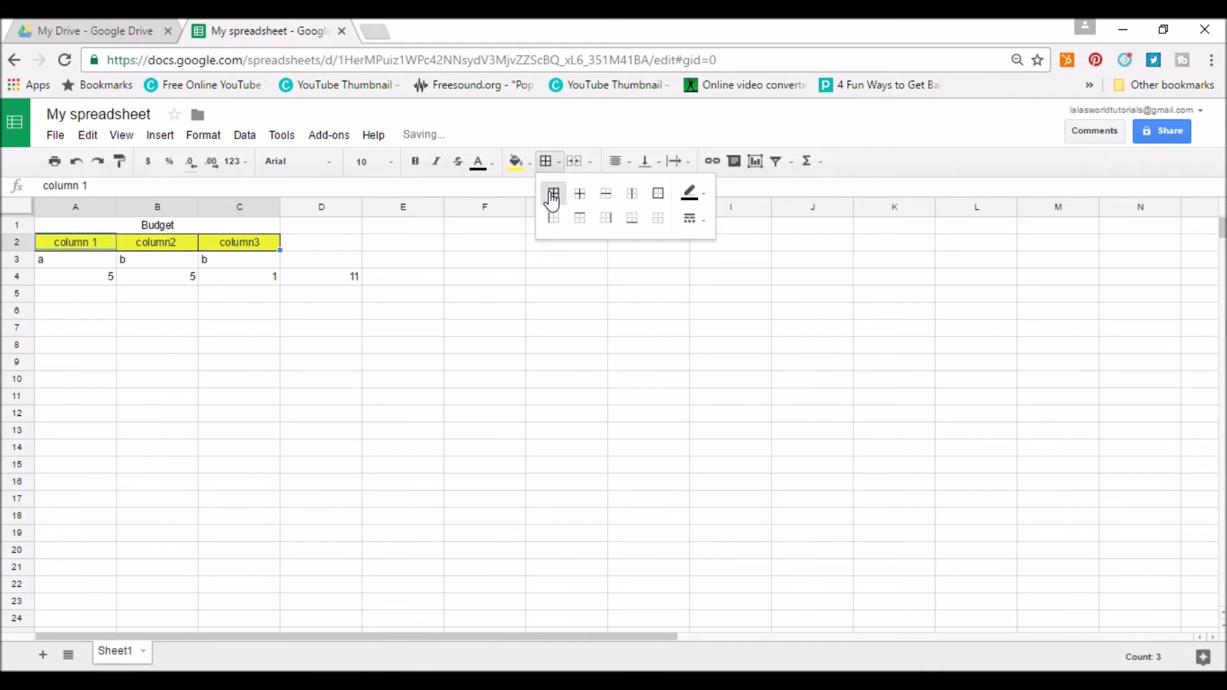
click(479, 295)
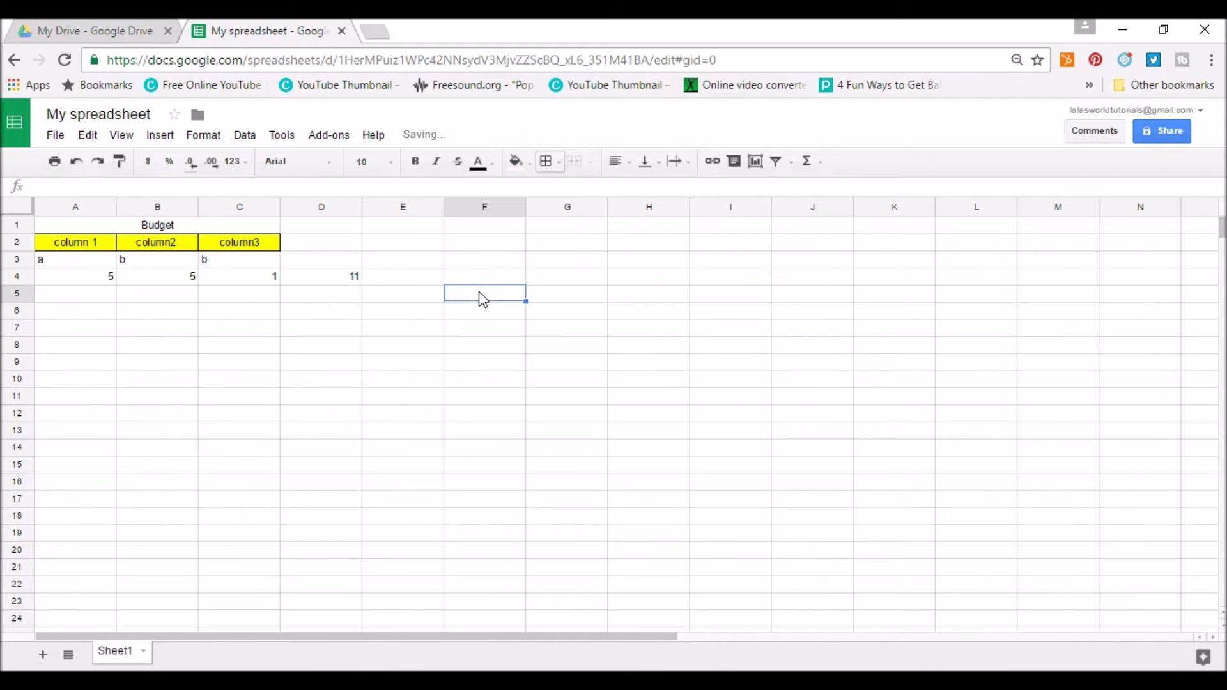
click(330, 262)
Enter the label 'Total' in cell D3.
text(Total)
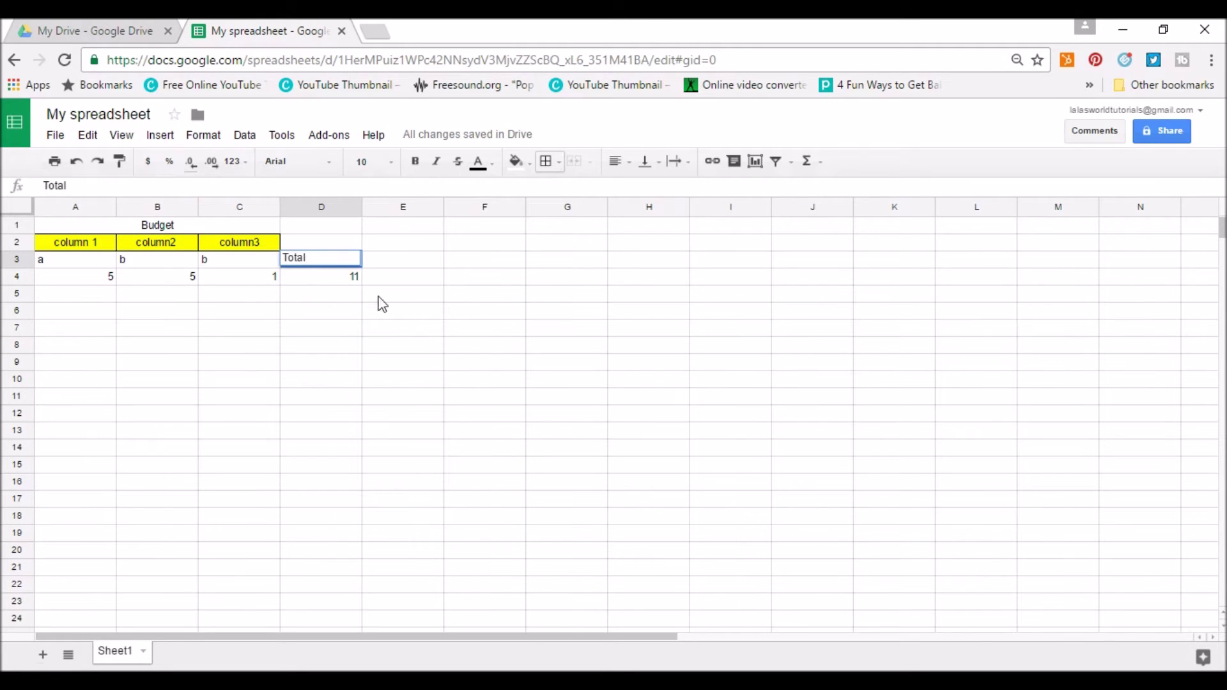
click(451, 358)
click(90, 297)
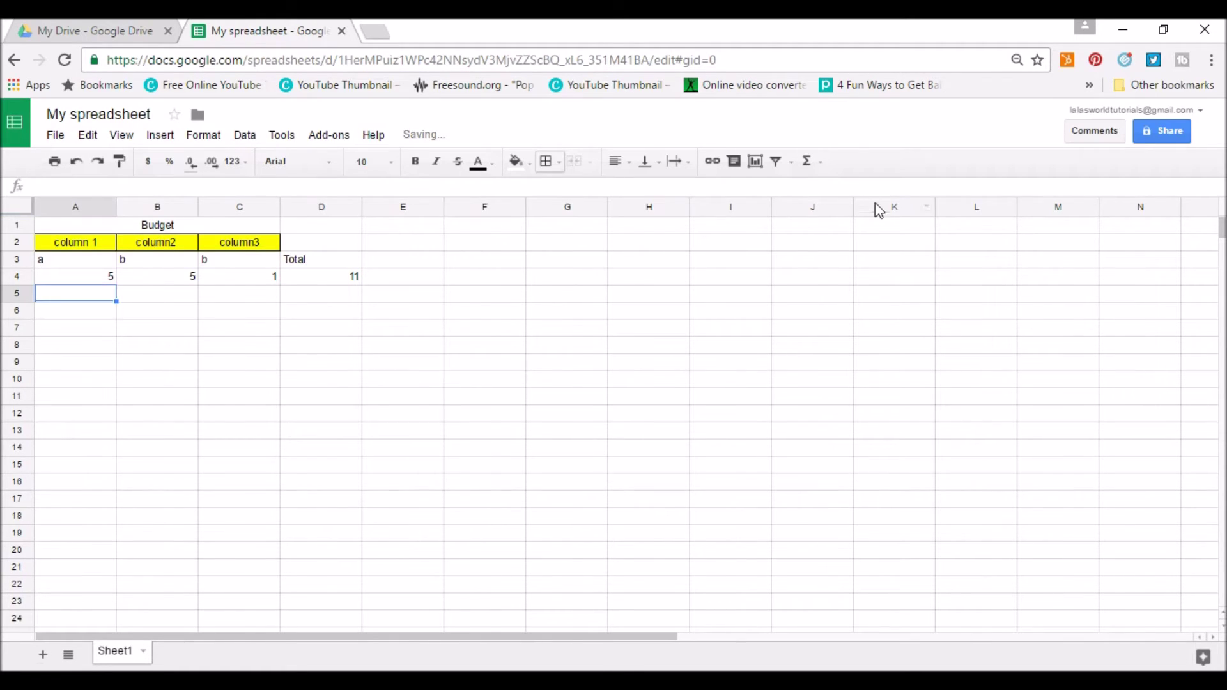
Browse the quick functions, chart, filter and menu bar options without applying any.
click(806, 165)
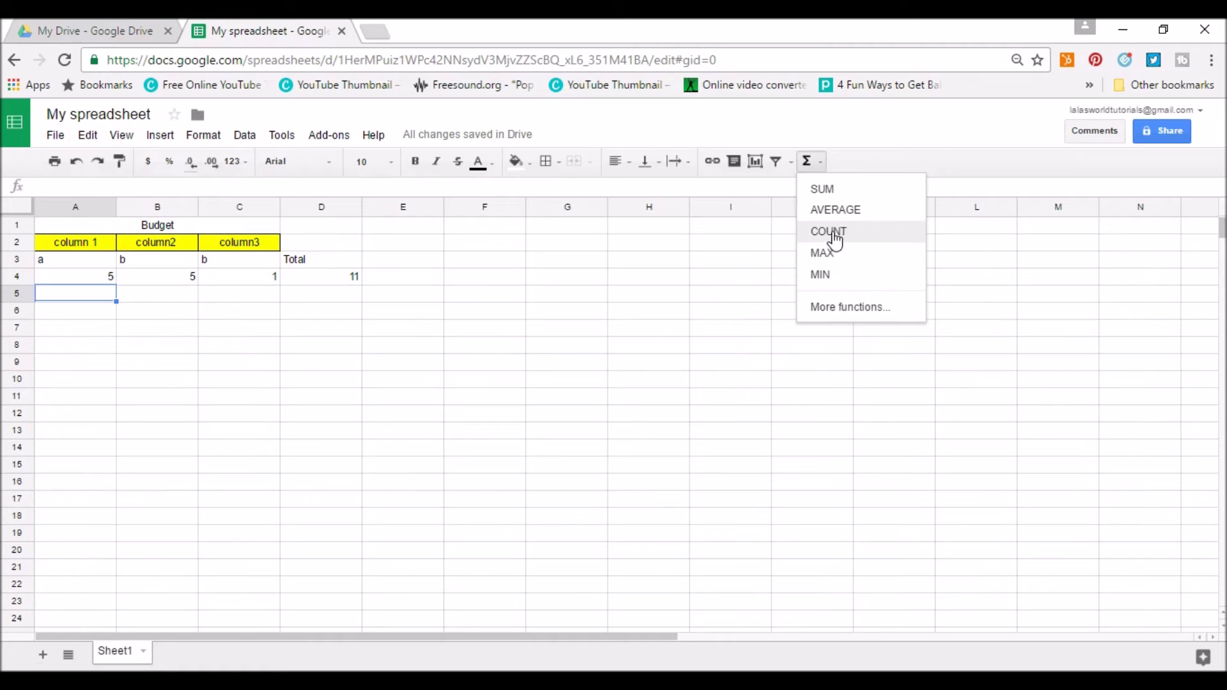
click(756, 166)
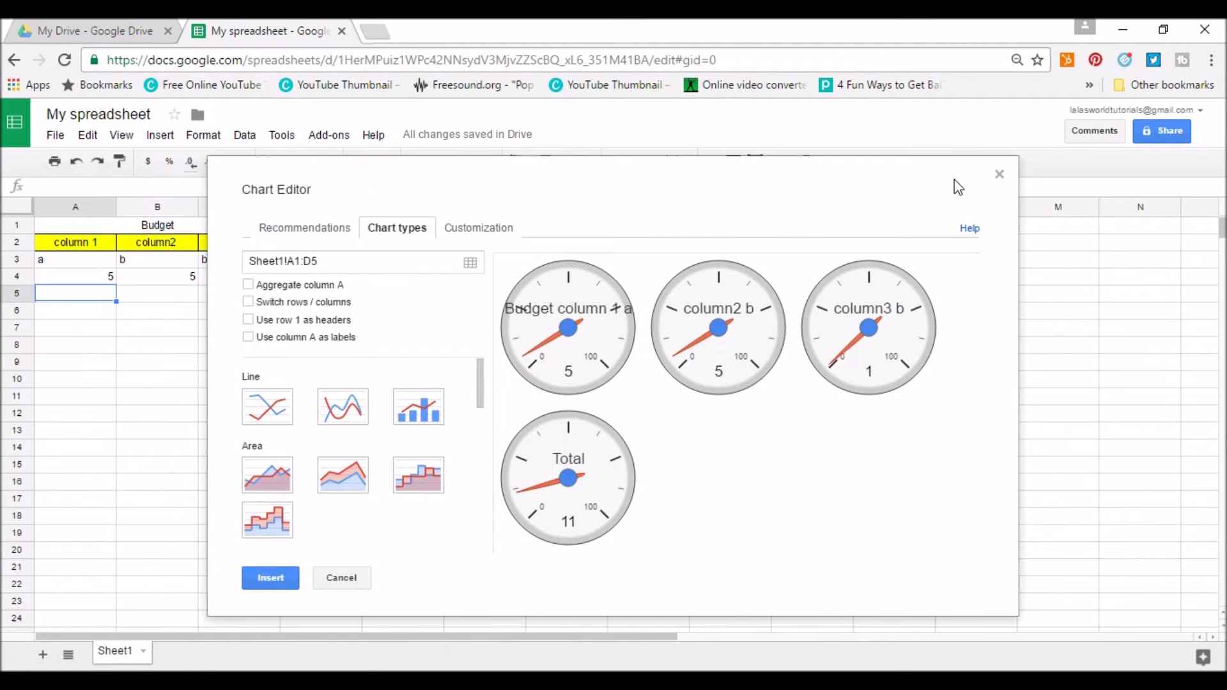
click(999, 176)
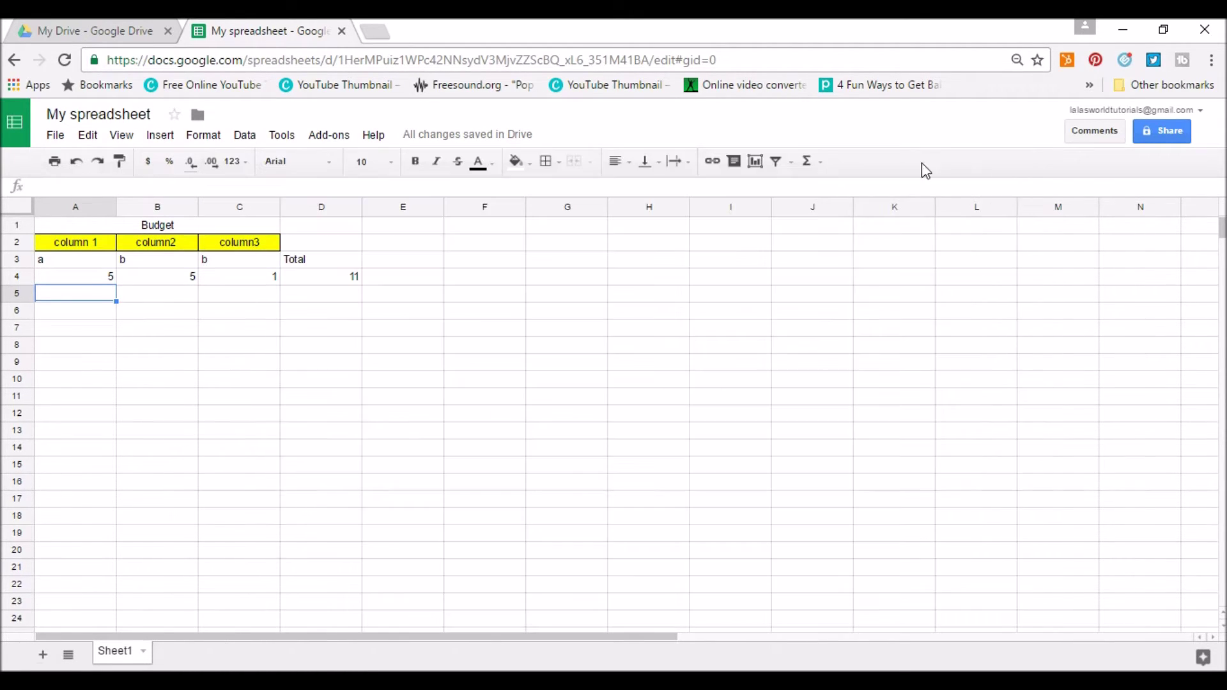
click(791, 168)
click(792, 167)
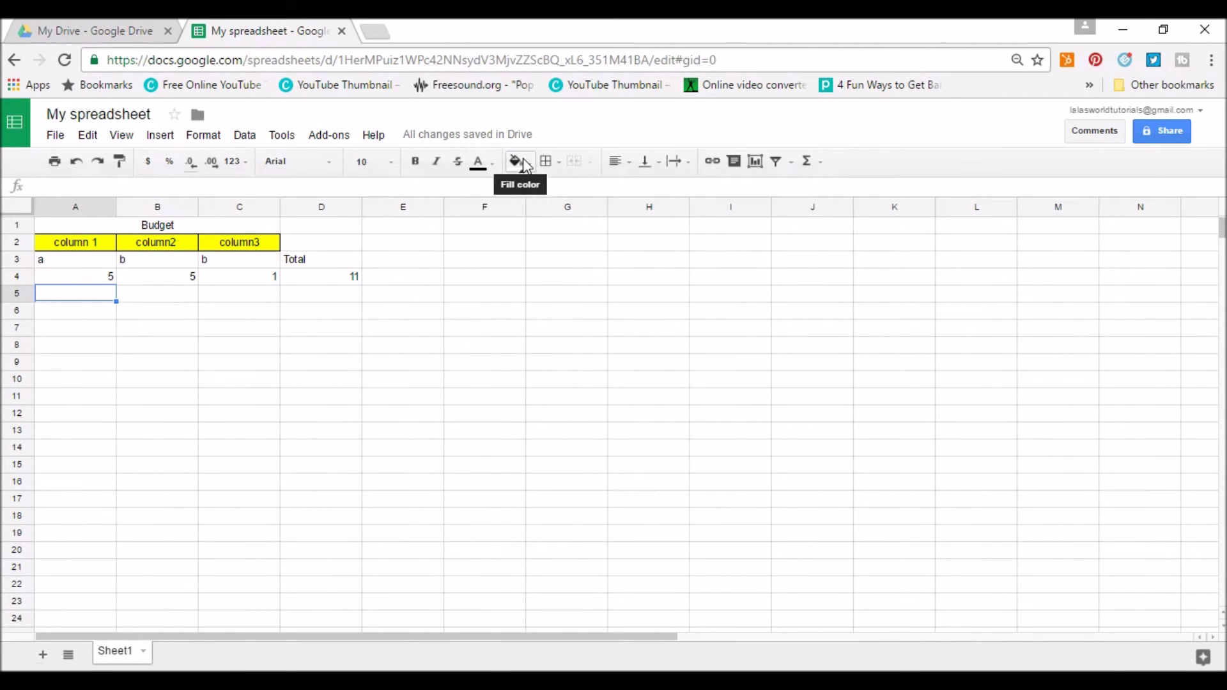
click(244, 137)
mouse_move(316, 142)
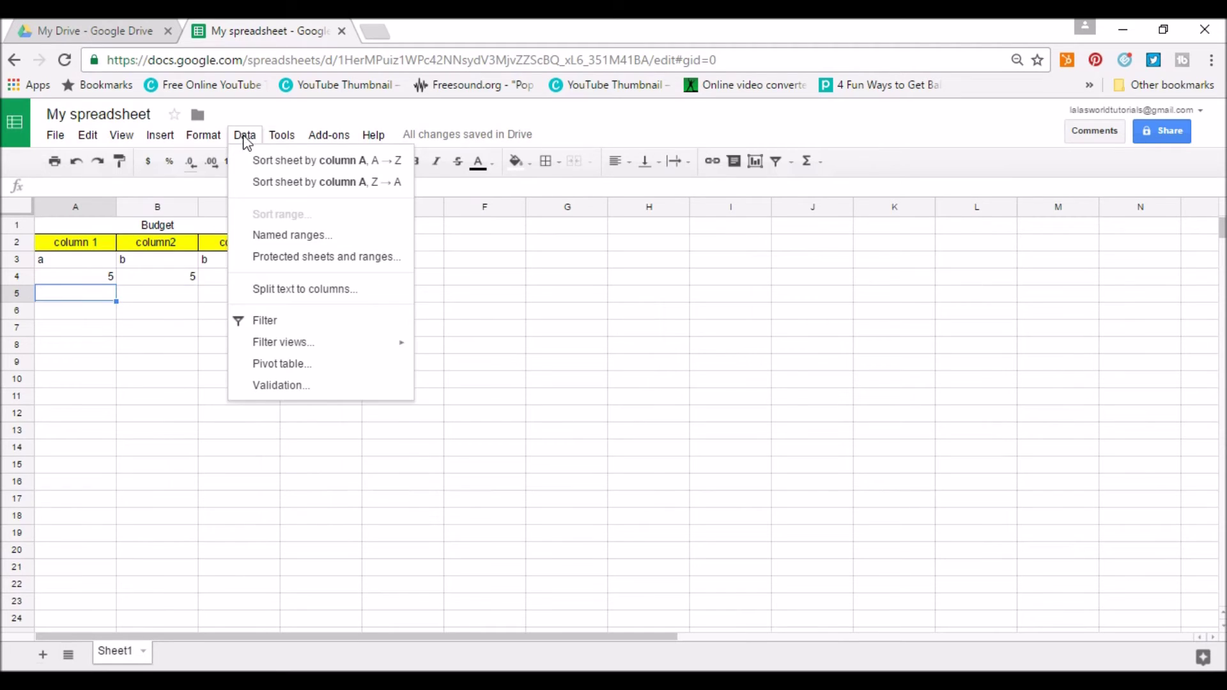
mouse_move(212, 142)
mouse_move(167, 142)
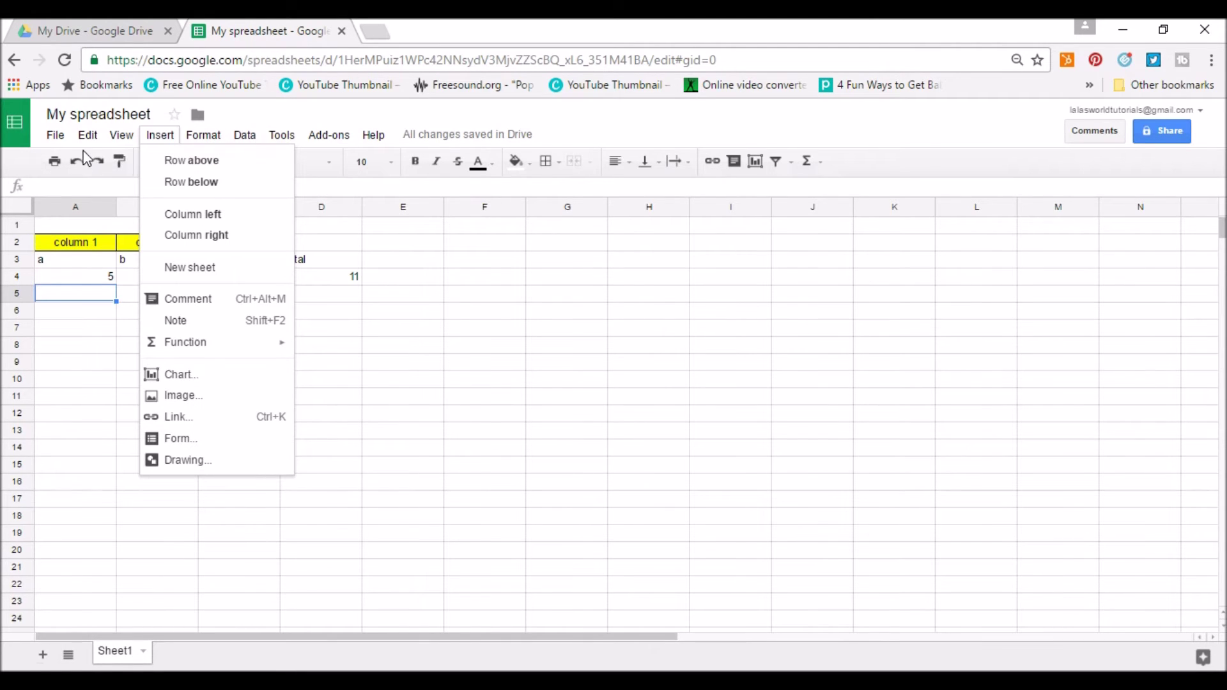
mouse_move(55, 140)
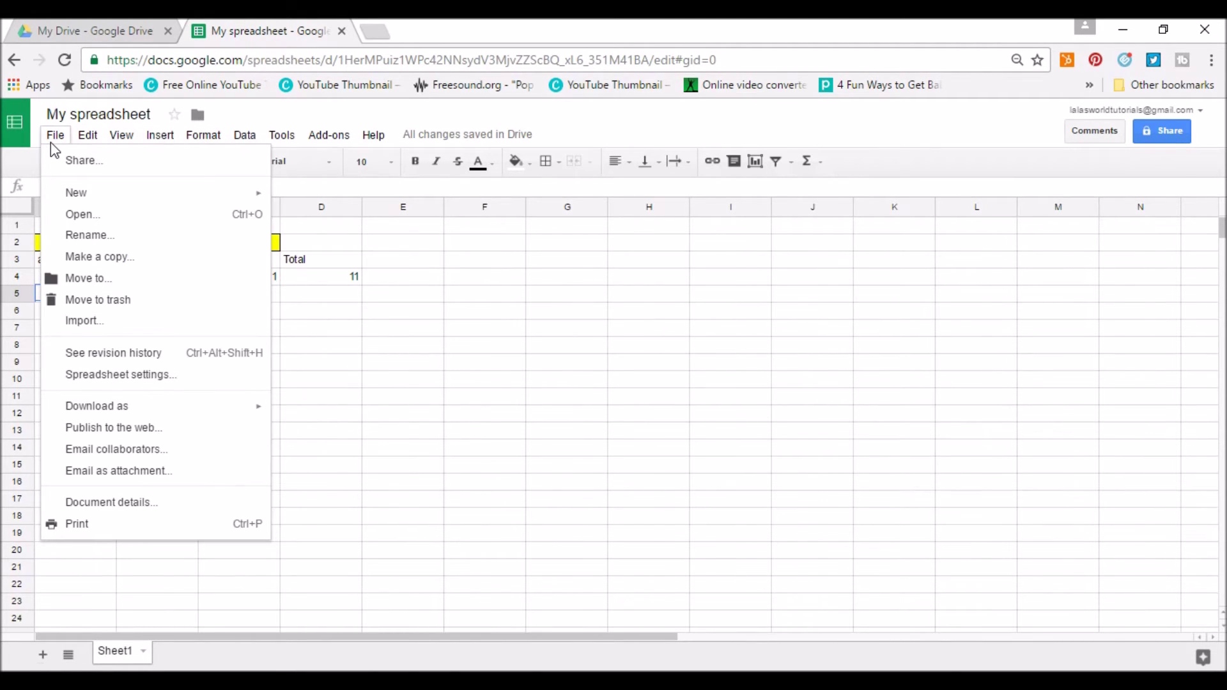
click(476, 518)
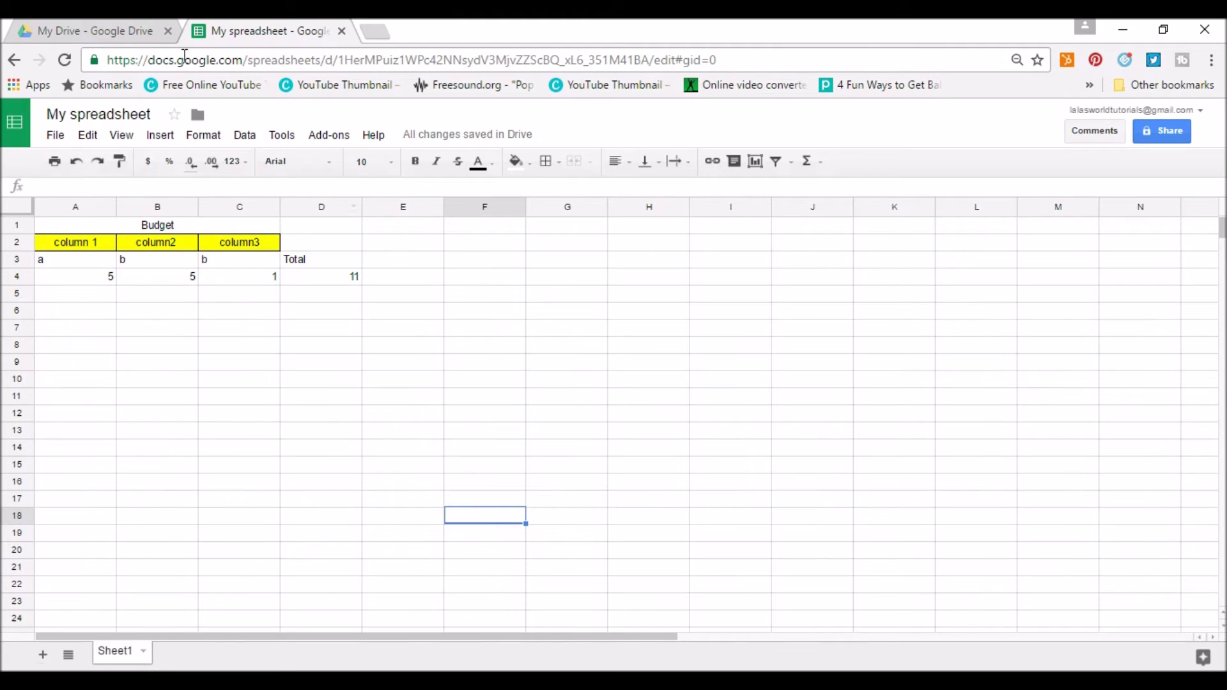
Close the spreadsheet and create a new Google Slides presentation from Drive.
click(342, 31)
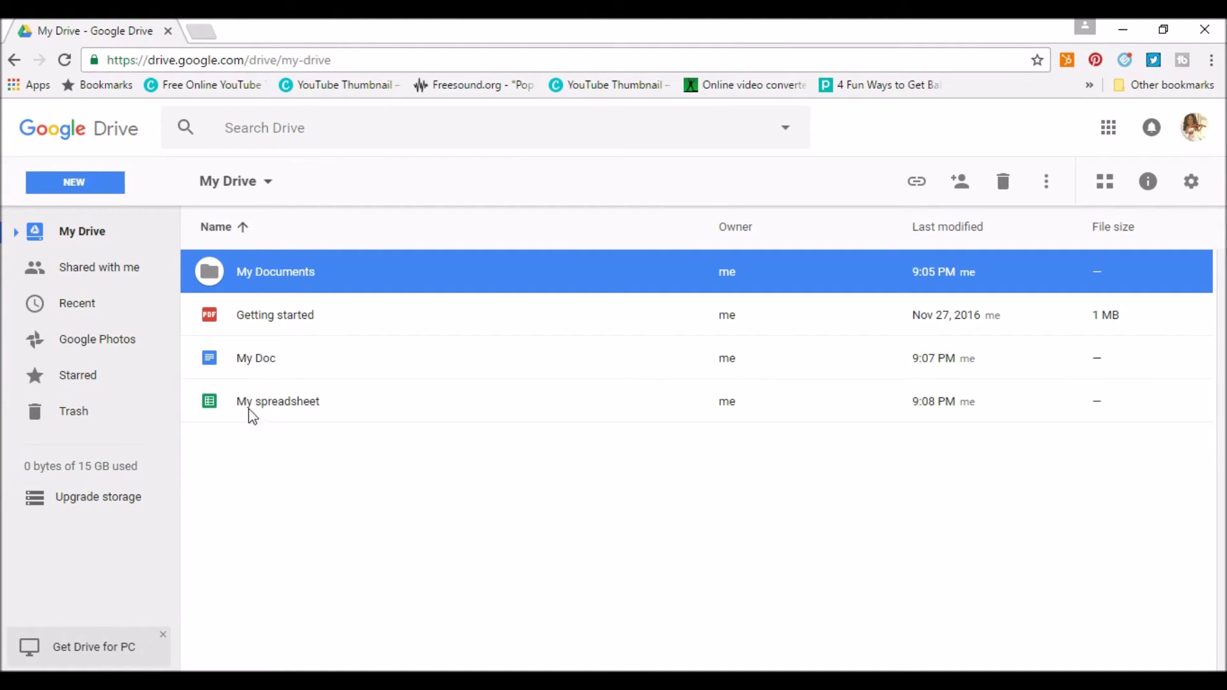
click(75, 183)
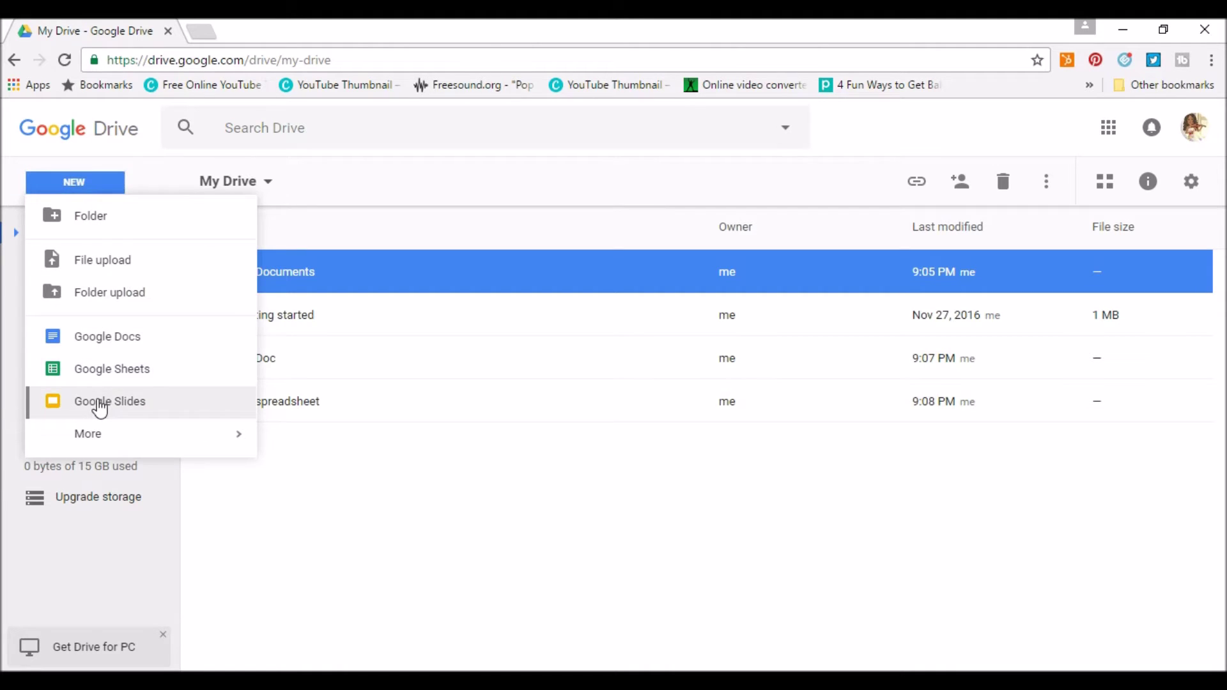
click(100, 402)
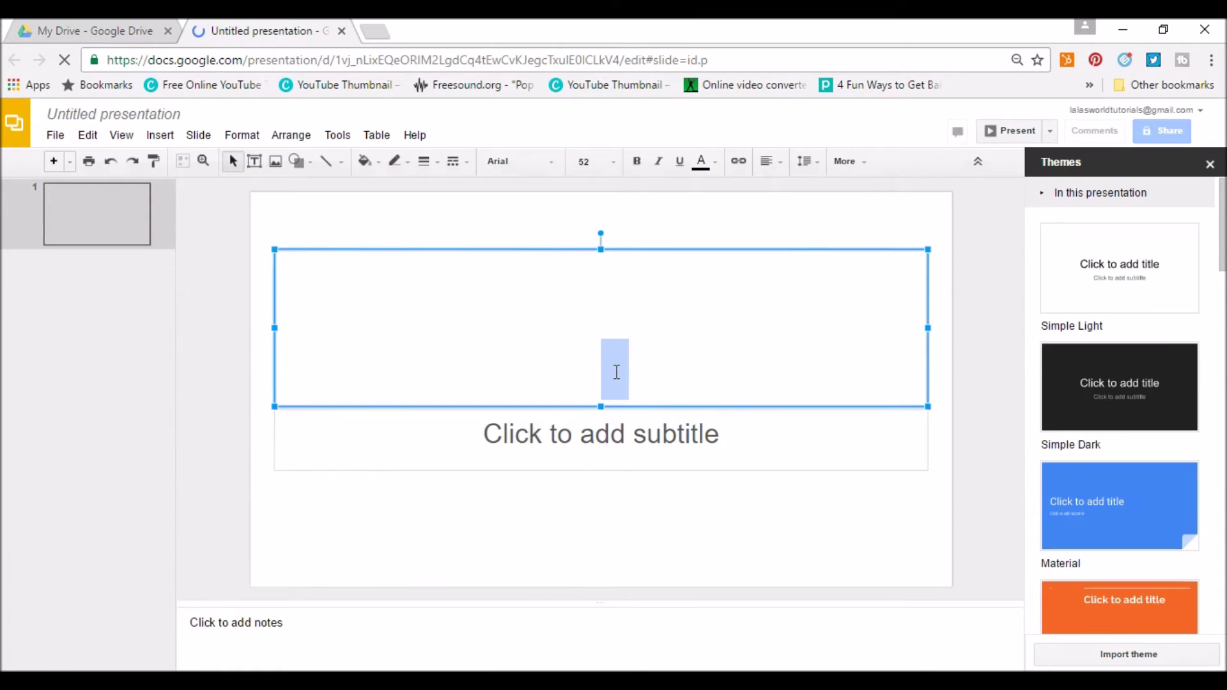
Title the slide 'My Presentation' with the subtitle 'Google Slides :-)'.
text(My Presentation)
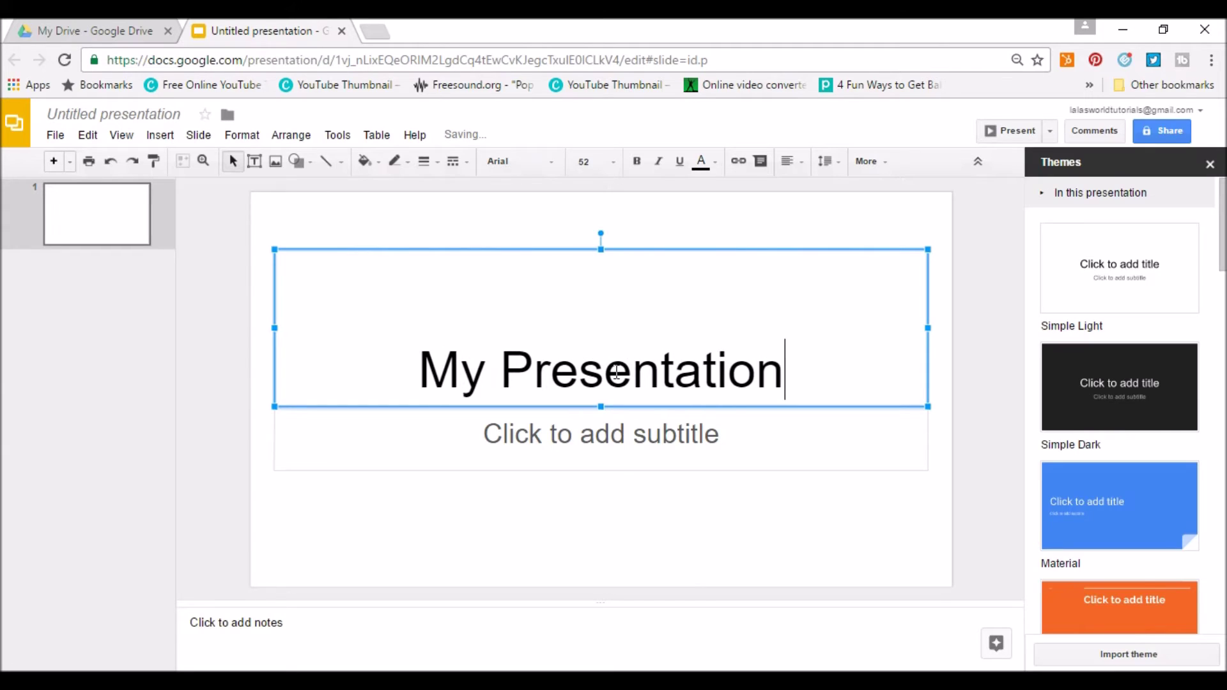
click(614, 428)
text(Google )
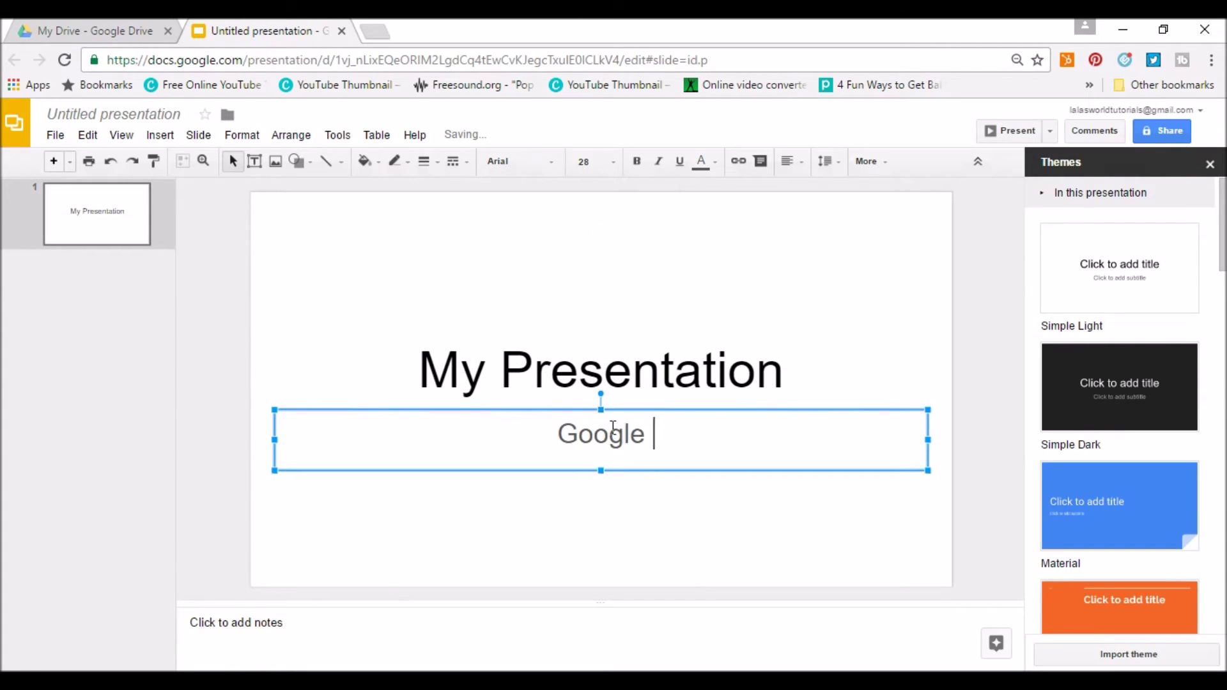
text(Sl)
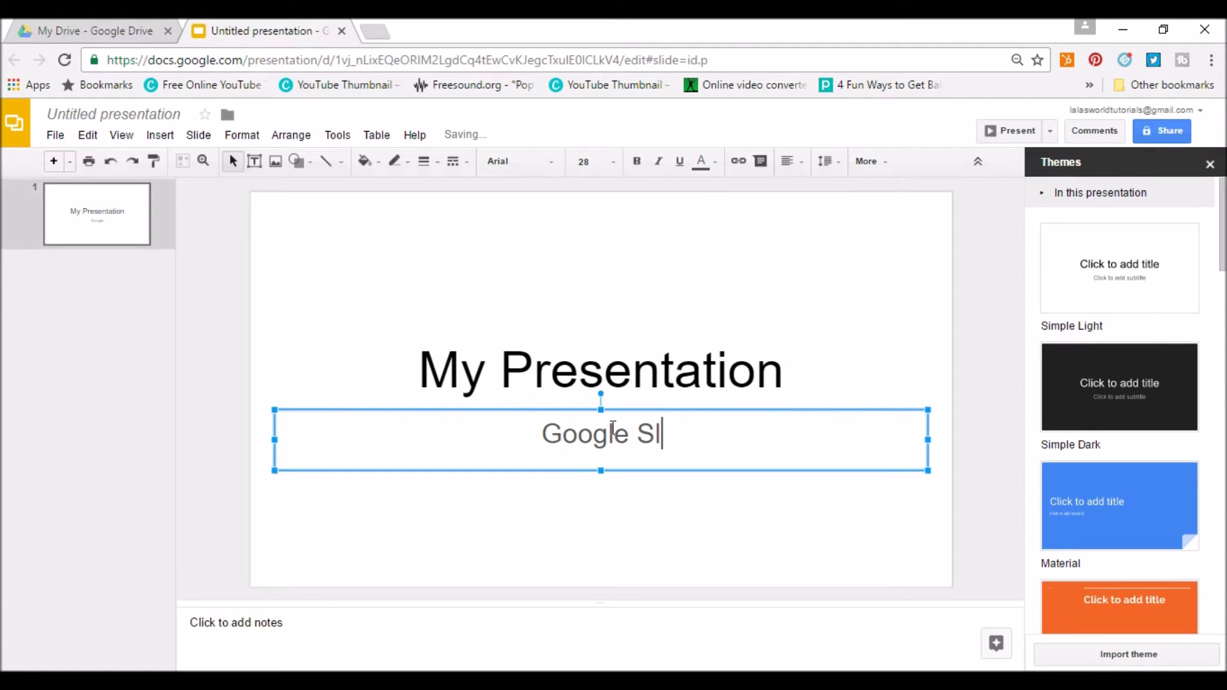
text(ides)
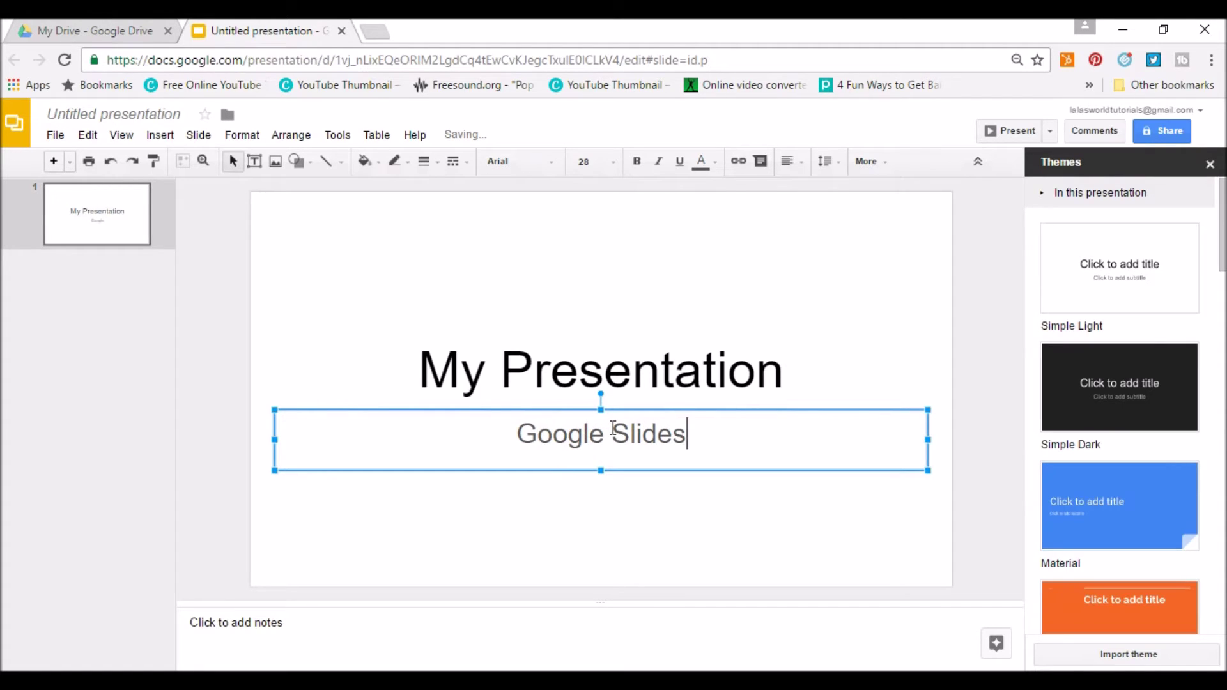
text( :-))
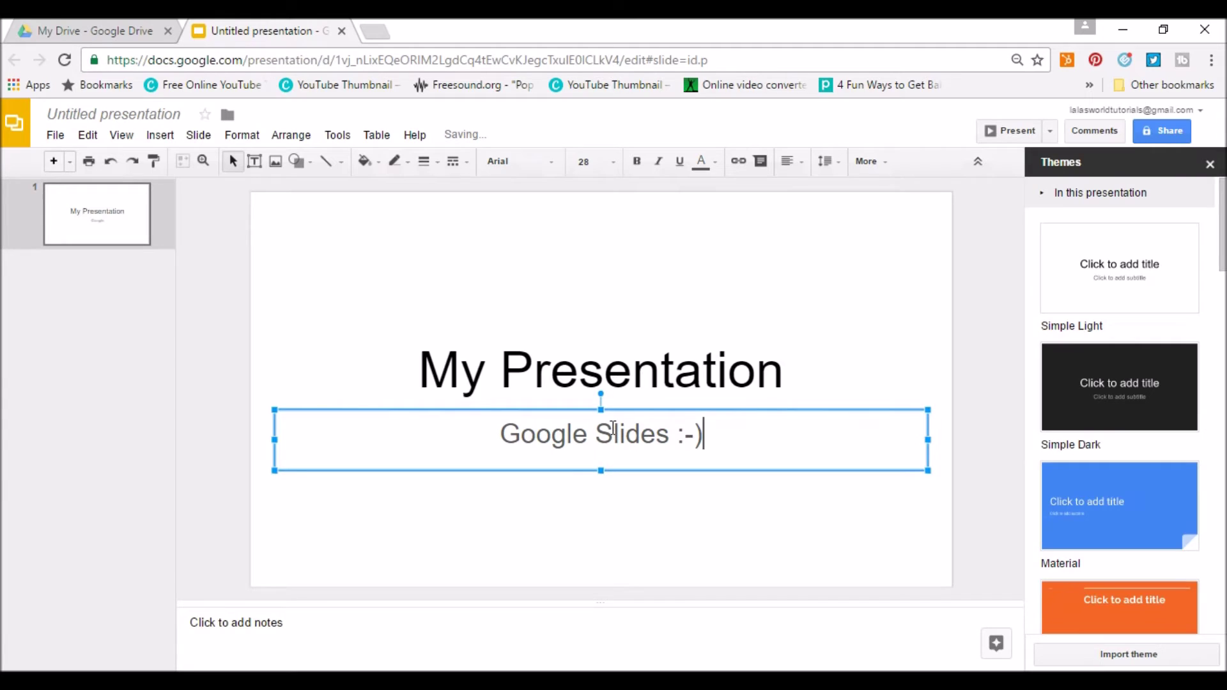
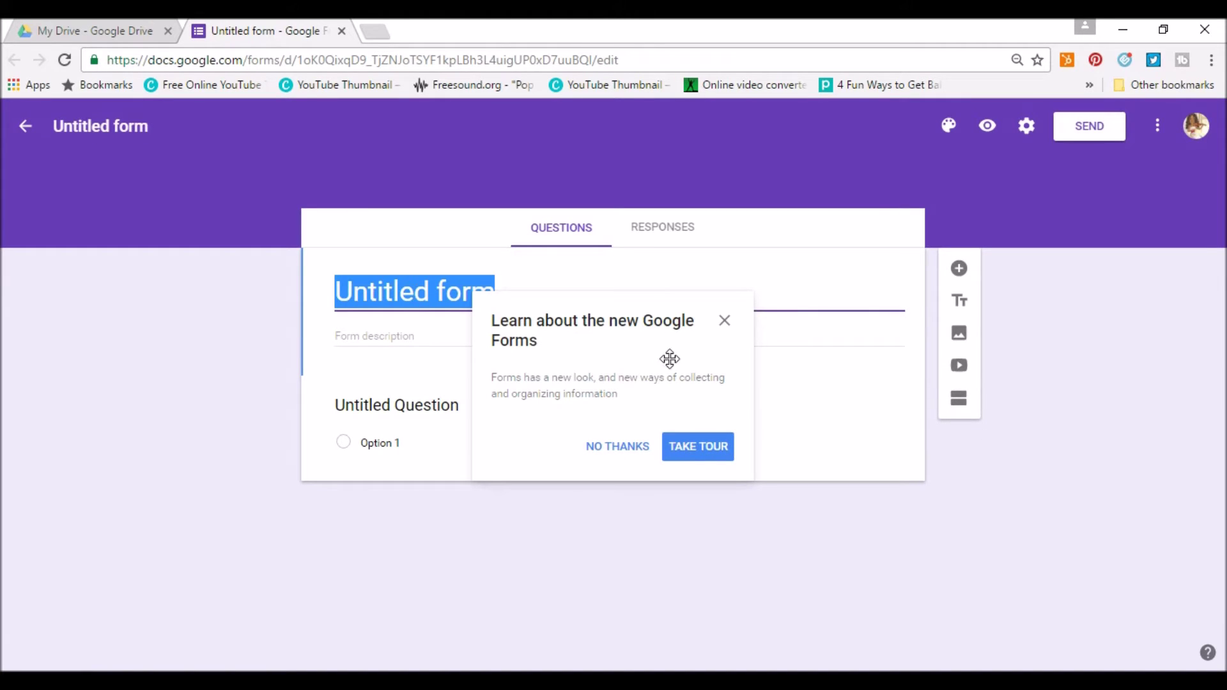
Take the Forms tour, dismiss it, and glance at the Responses tab before returning to Questions.
click(695, 450)
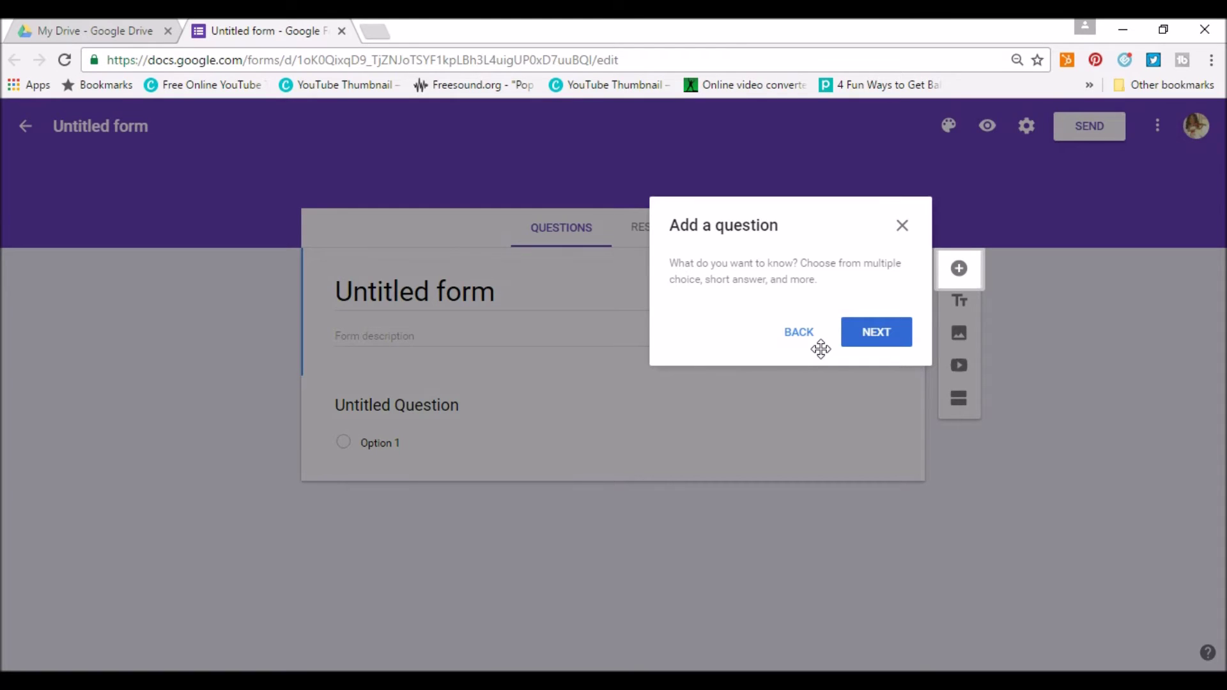
click(903, 227)
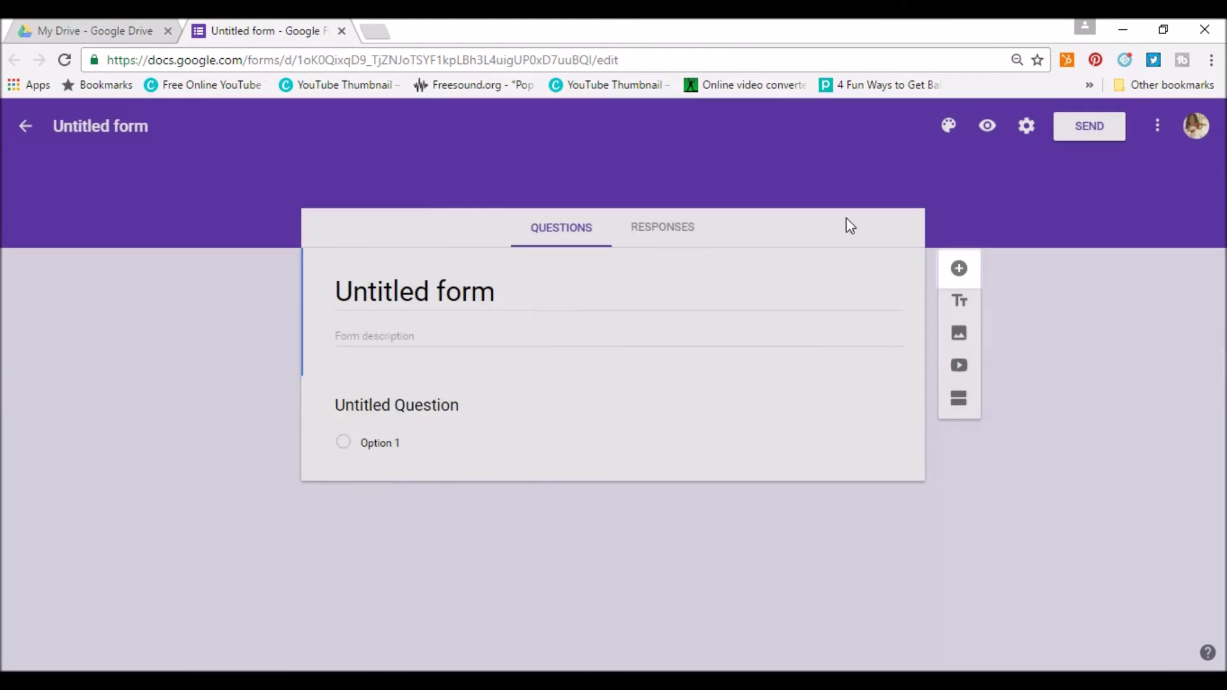
click(676, 243)
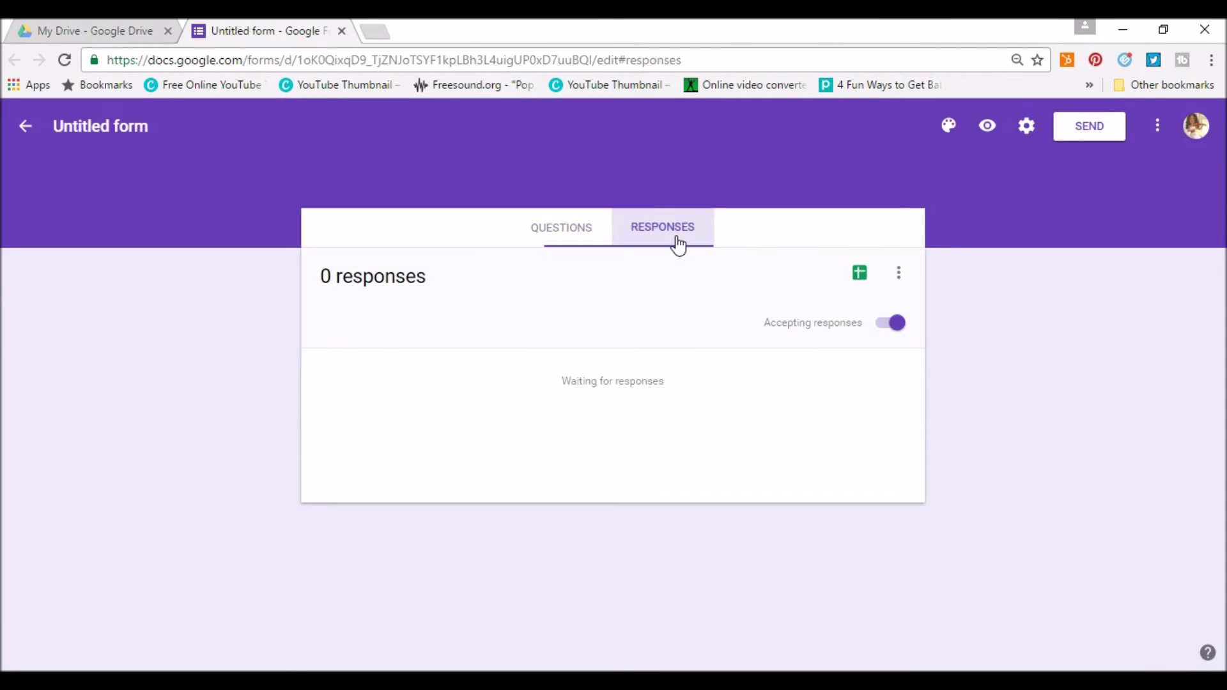
click(579, 240)
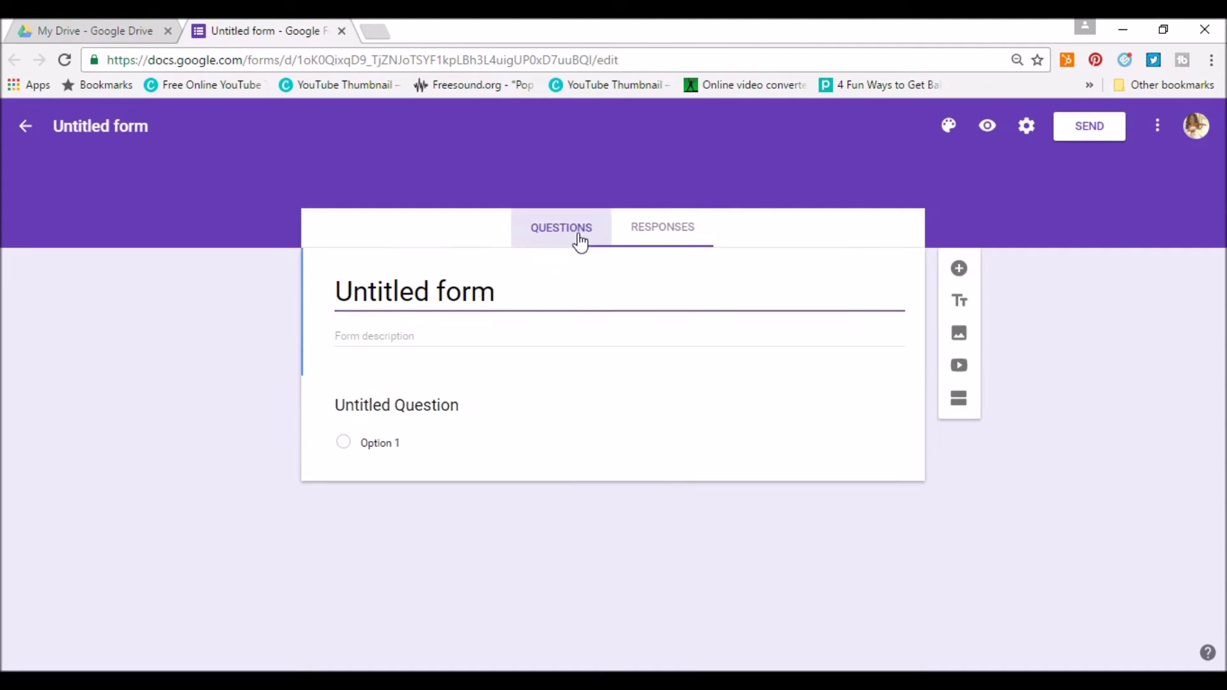
Title the form 'My Form' with the description 'Data Collection'.
triple_click(405, 293)
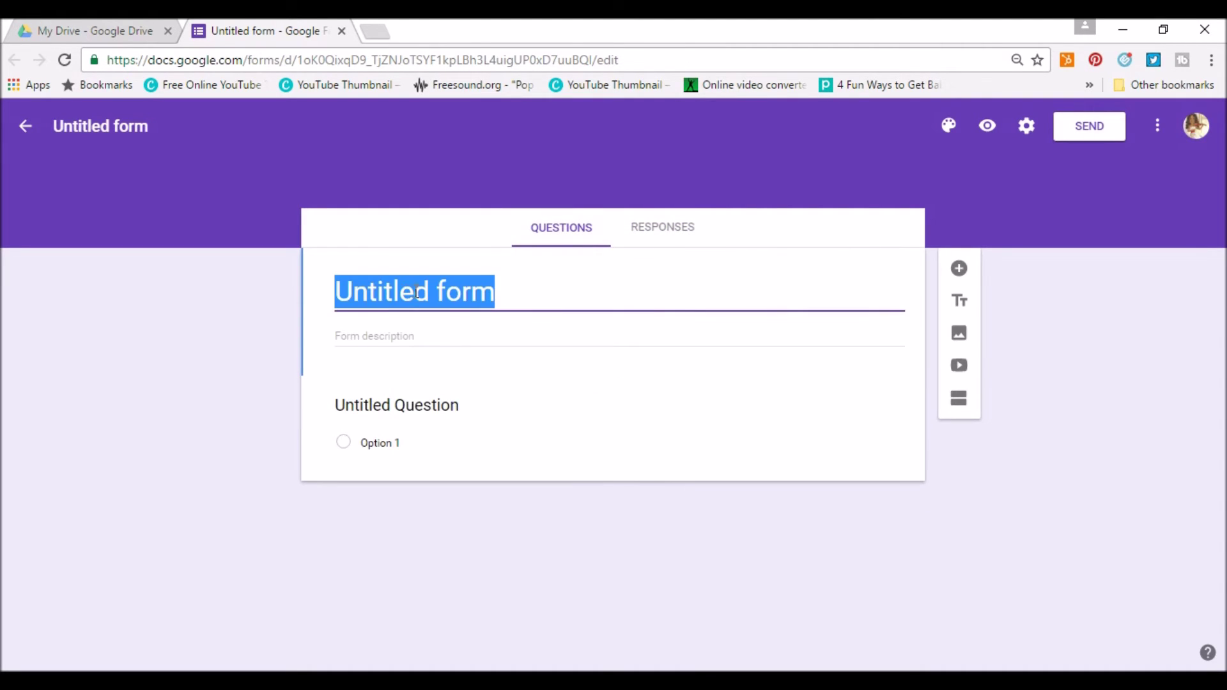
text(My Form)
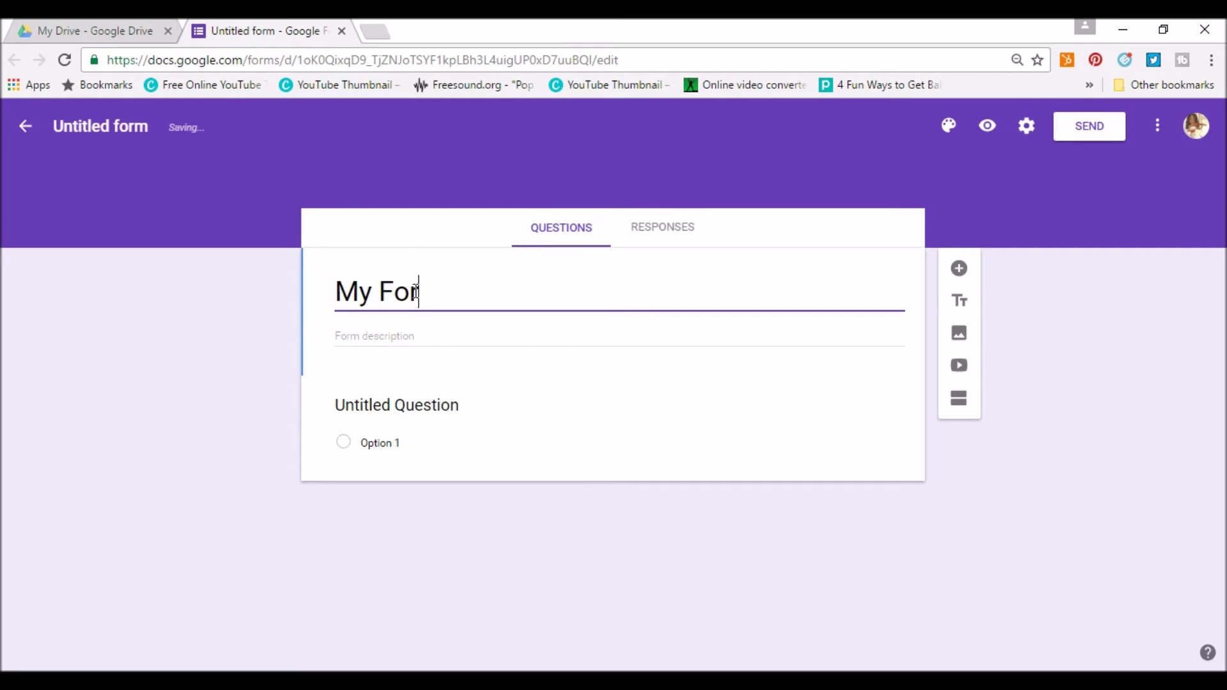
click(362, 338)
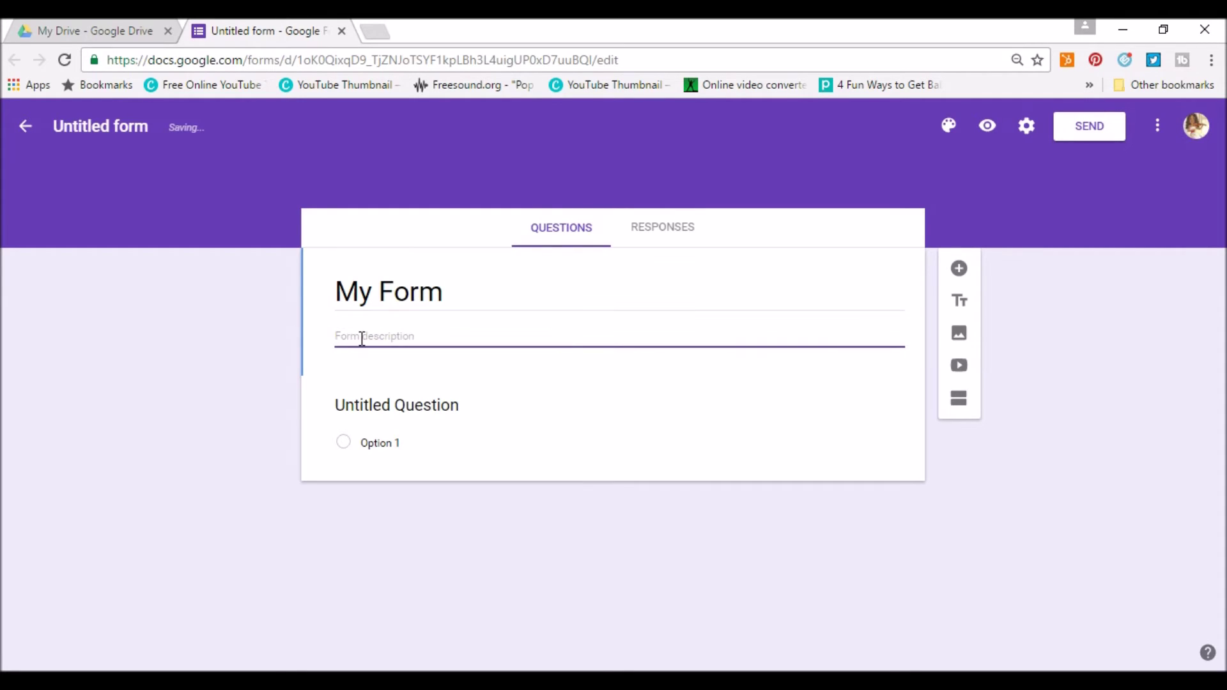
text(Data Collection)
Enter the question 'What flavor do you like' and keep it as multiple choice.
click(368, 399)
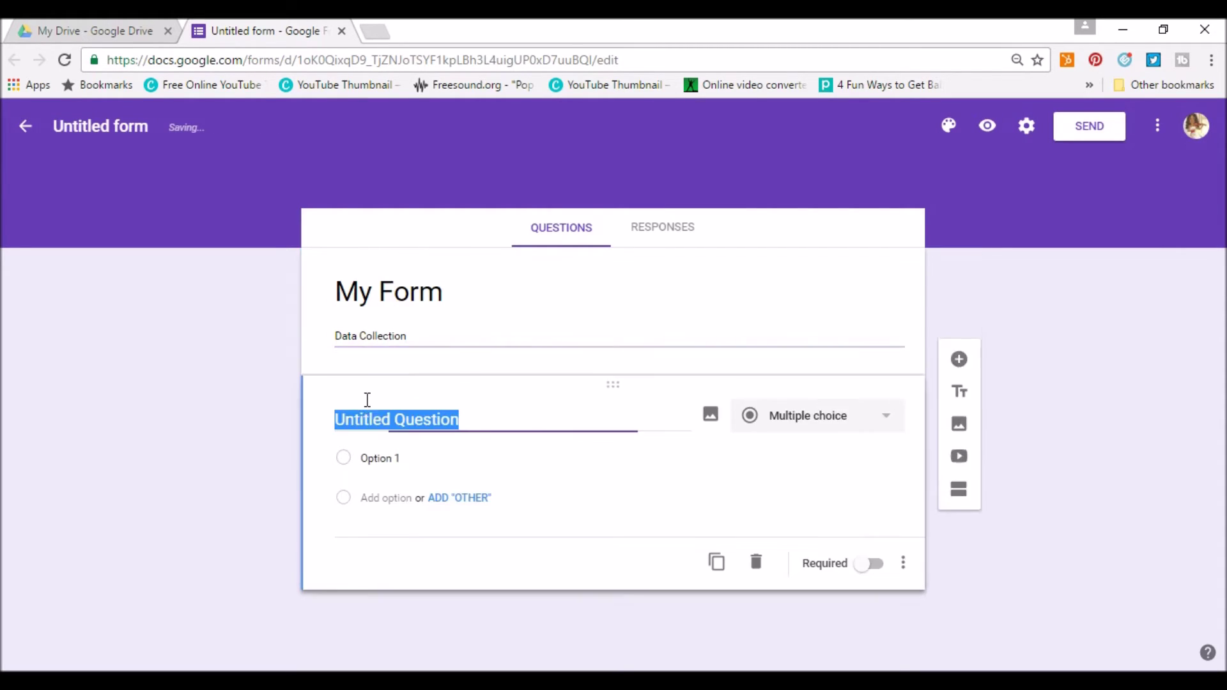
click(364, 408)
triple_click(357, 417)
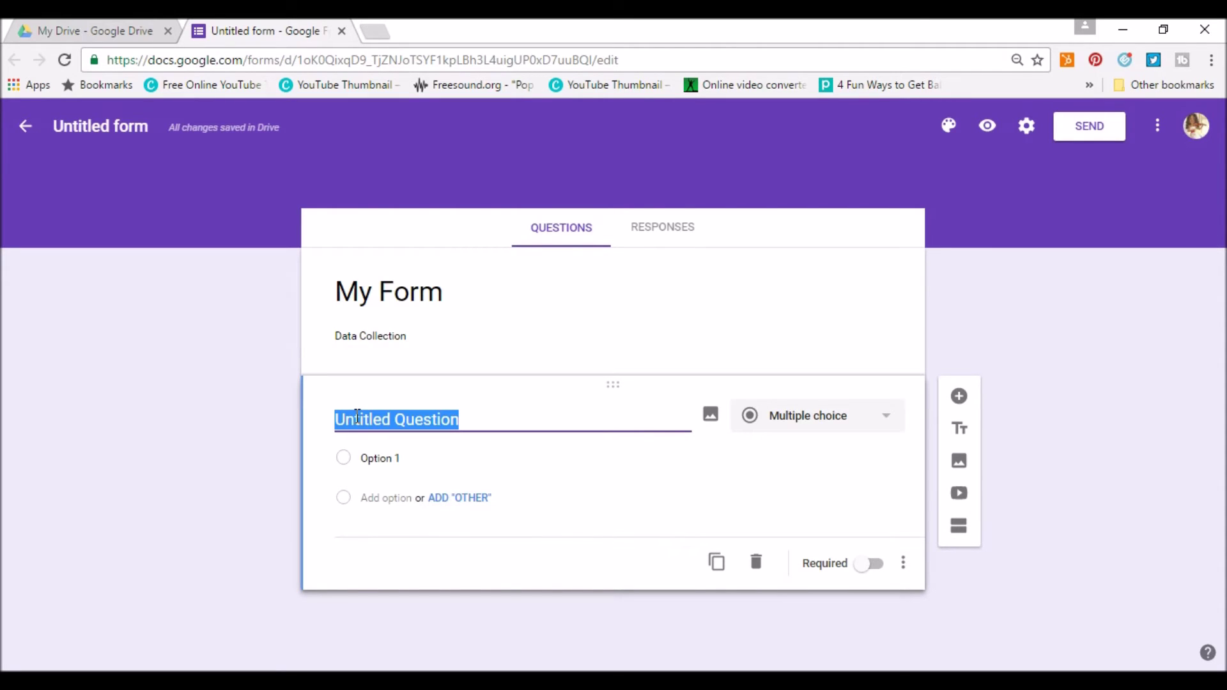
text(W)
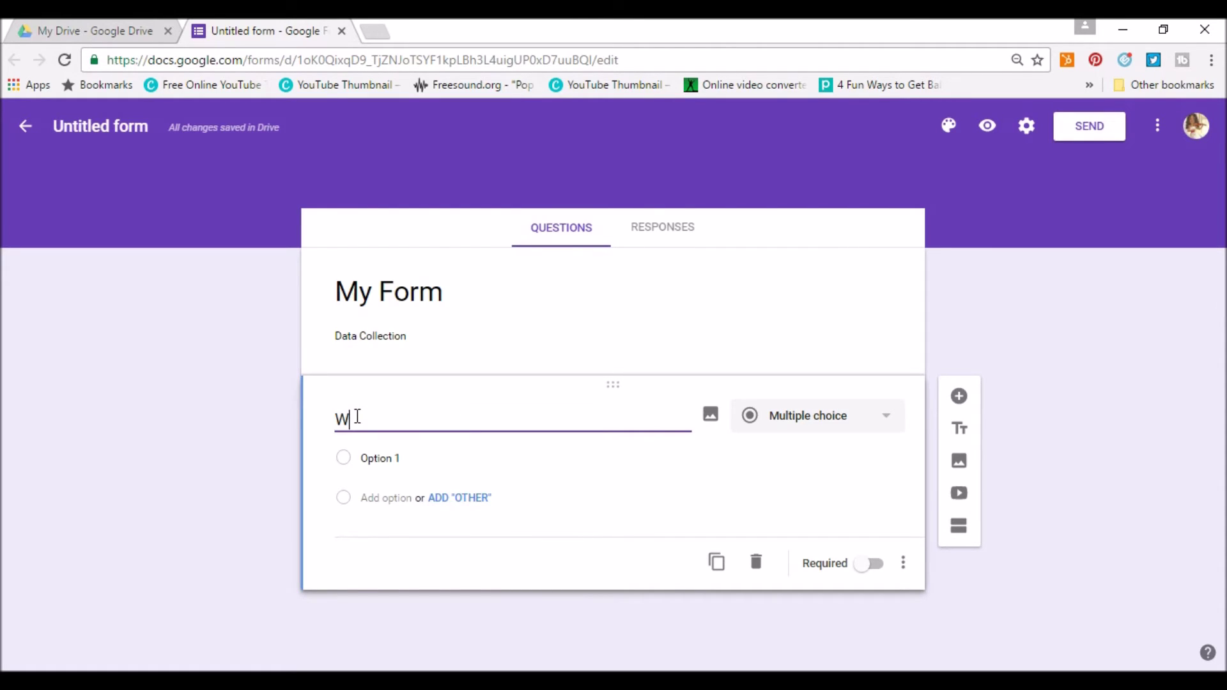
text(hat flavor do you like ?)
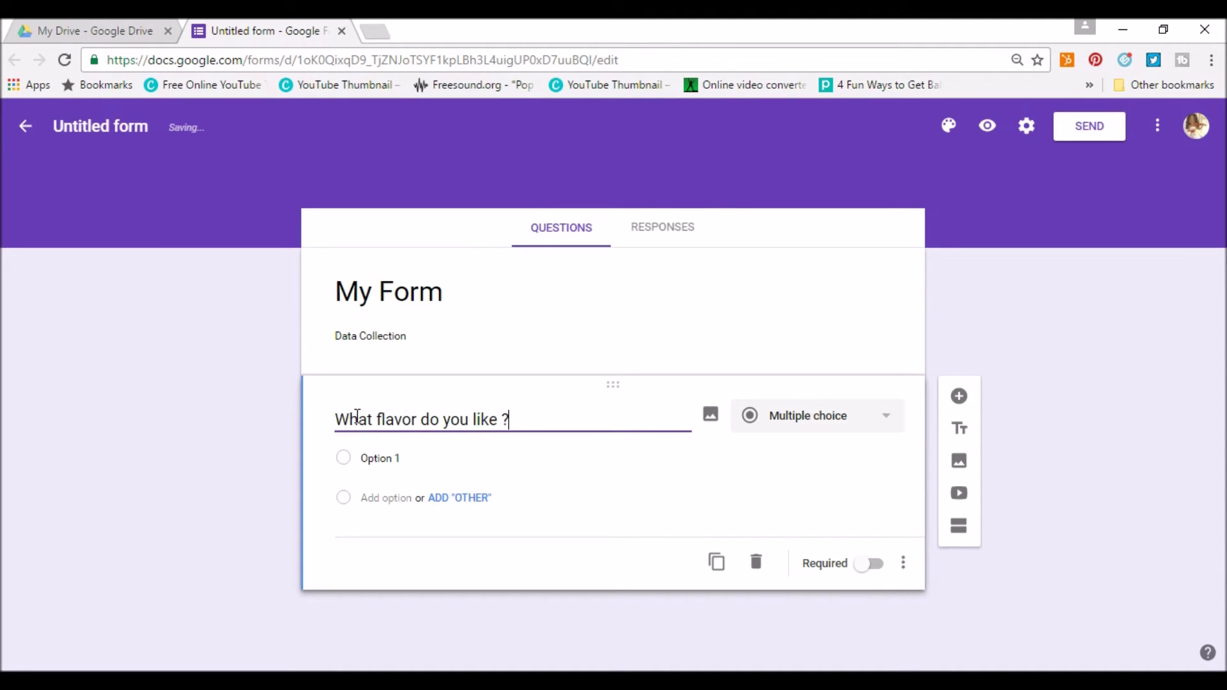
click(820, 430)
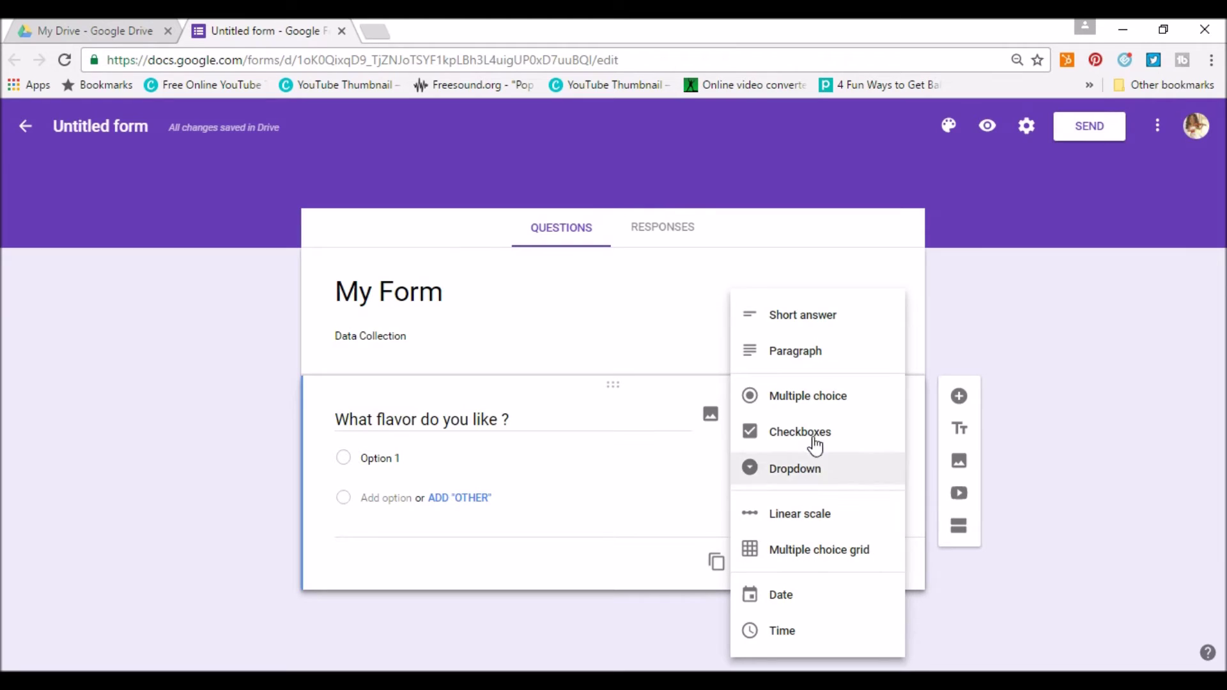
click(791, 411)
Add the answers Cherry, Lemon, Apple and Other, and make the question required.
click(397, 456)
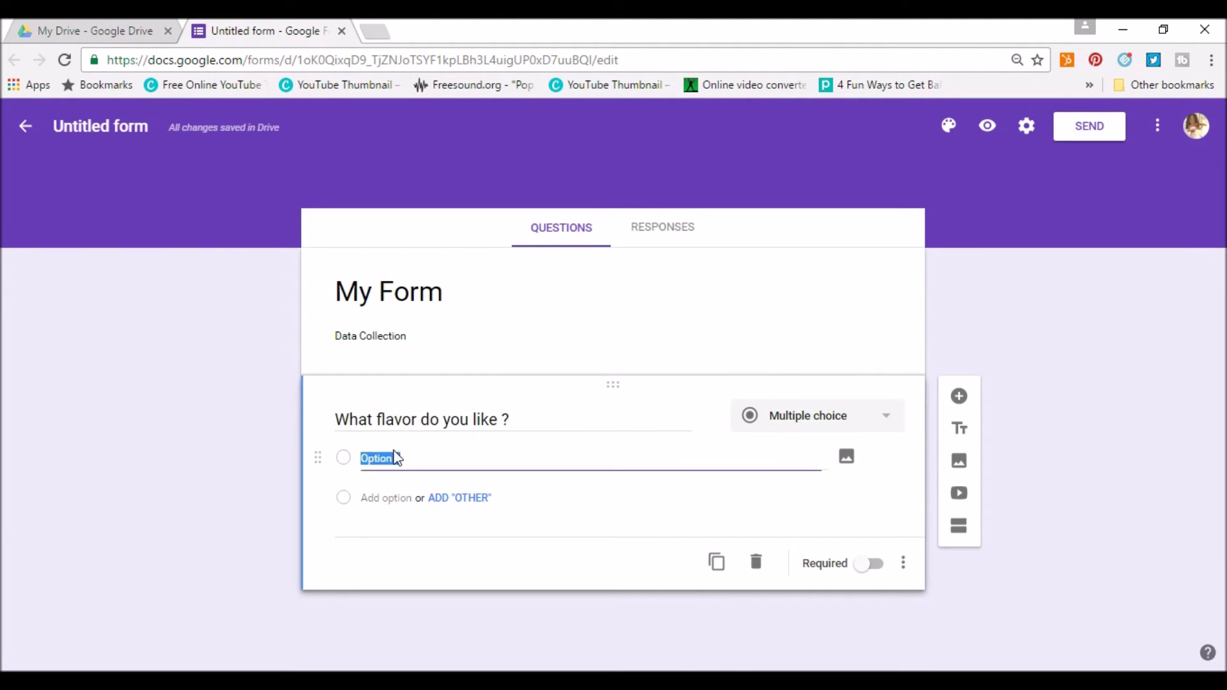
text(Cherry)
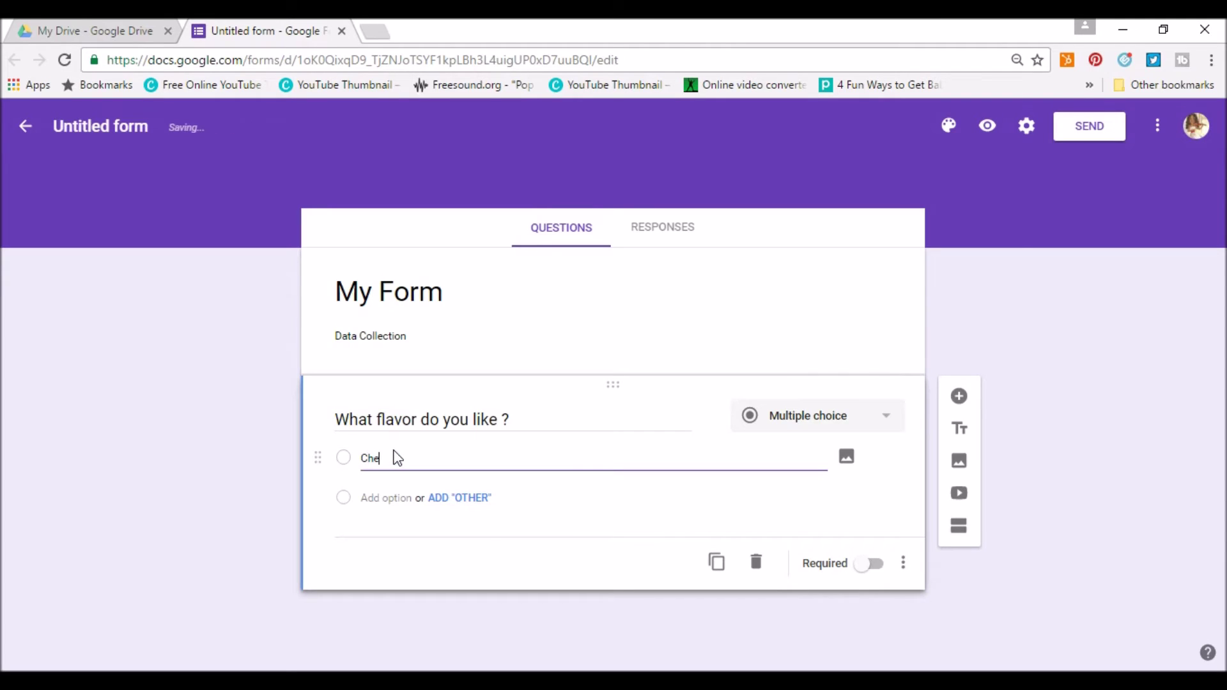
click(443, 499)
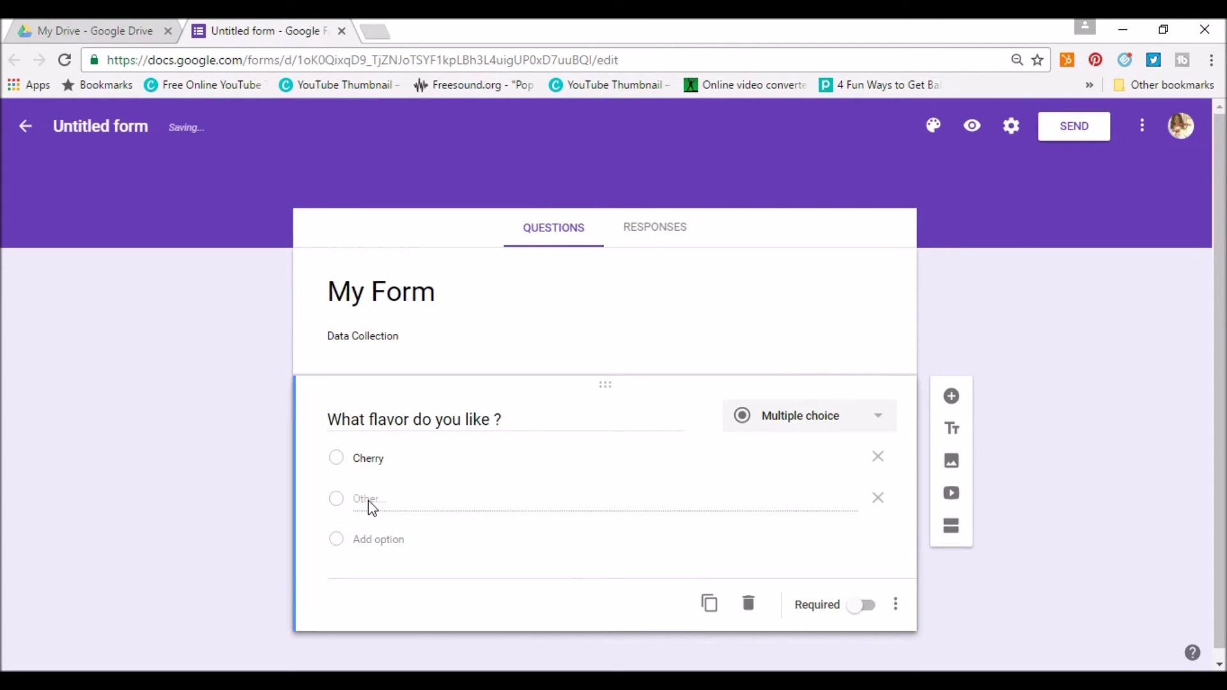
click(375, 540)
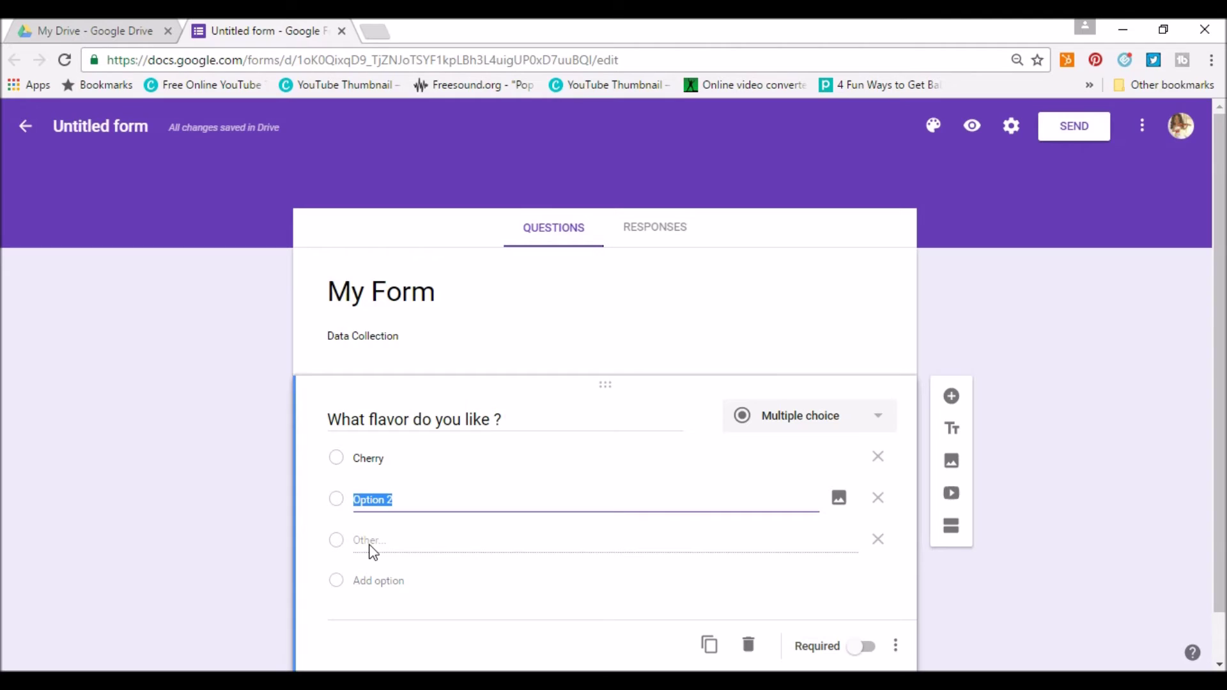
text(Lemon)
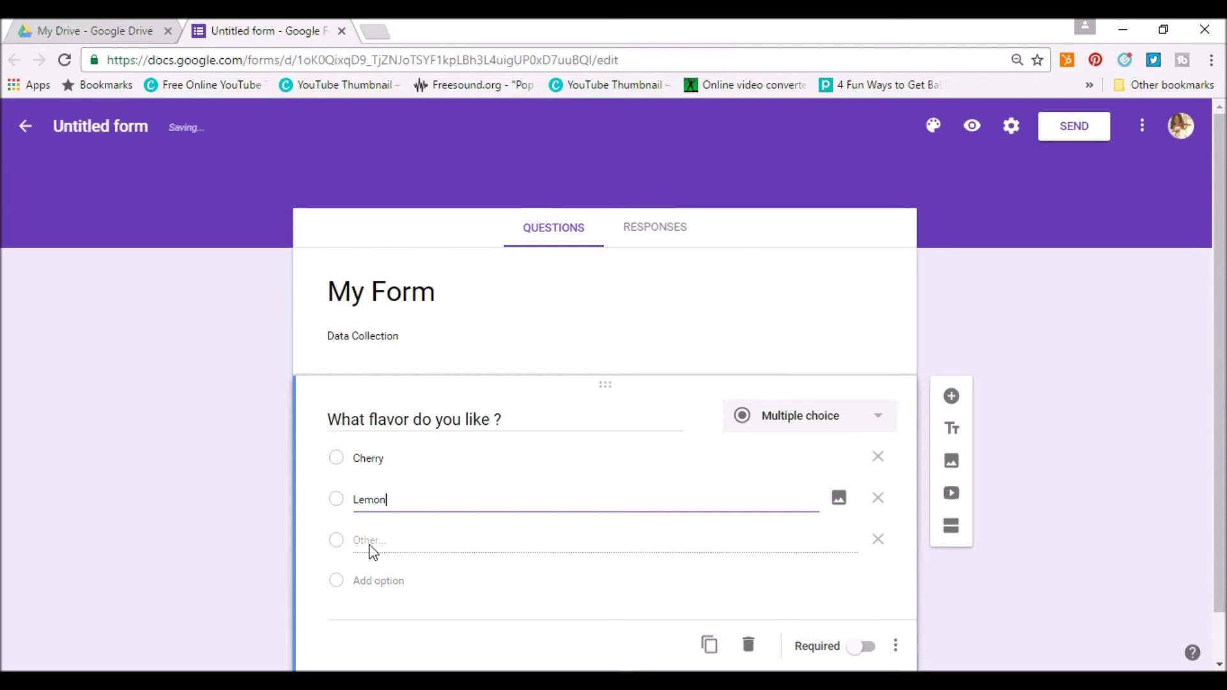
click(376, 580)
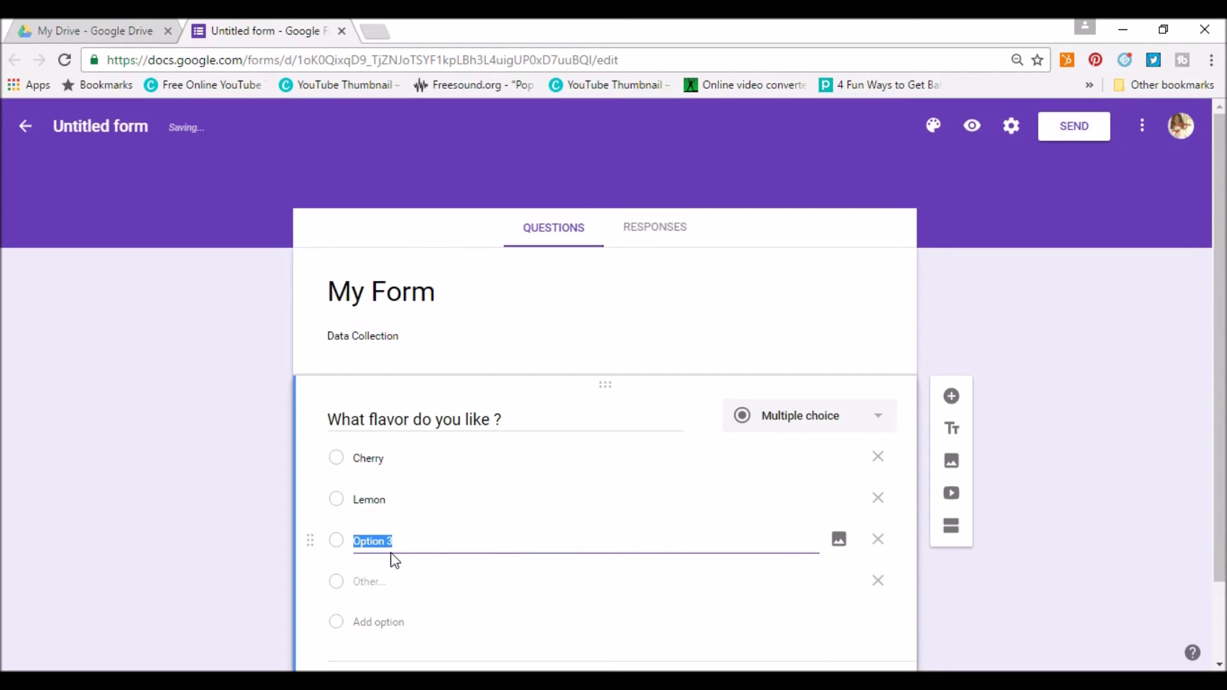
text(Apple)
scroll(703, 500, down, 2)
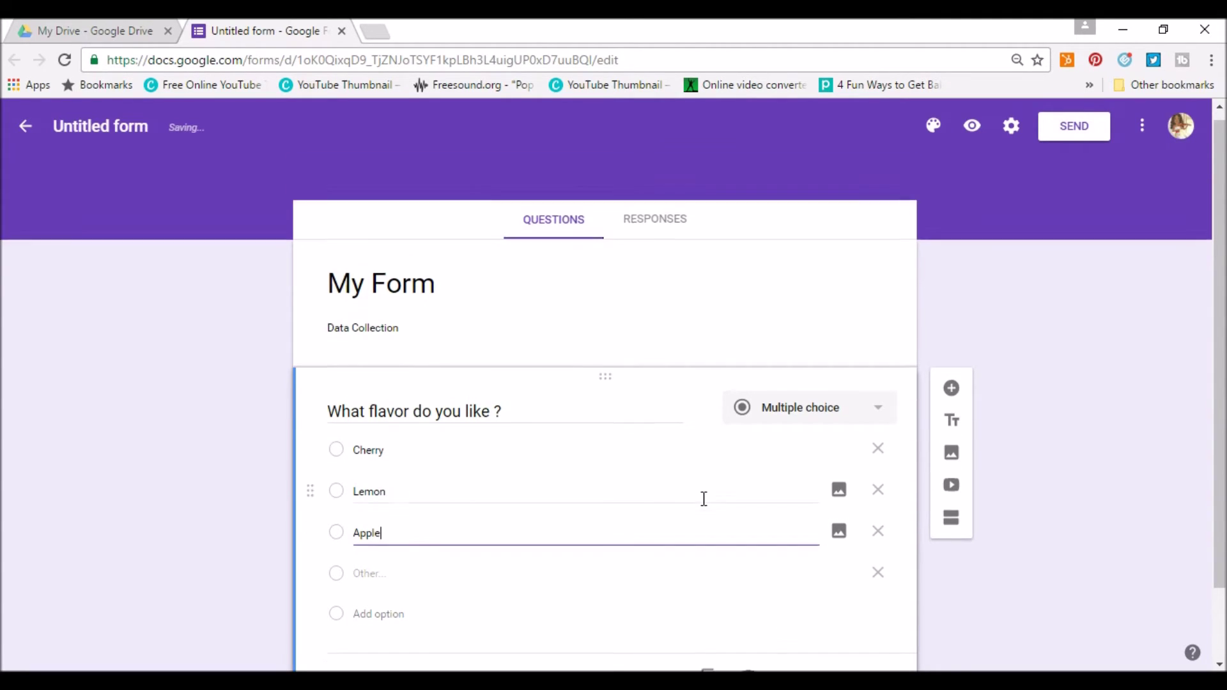
click(855, 608)
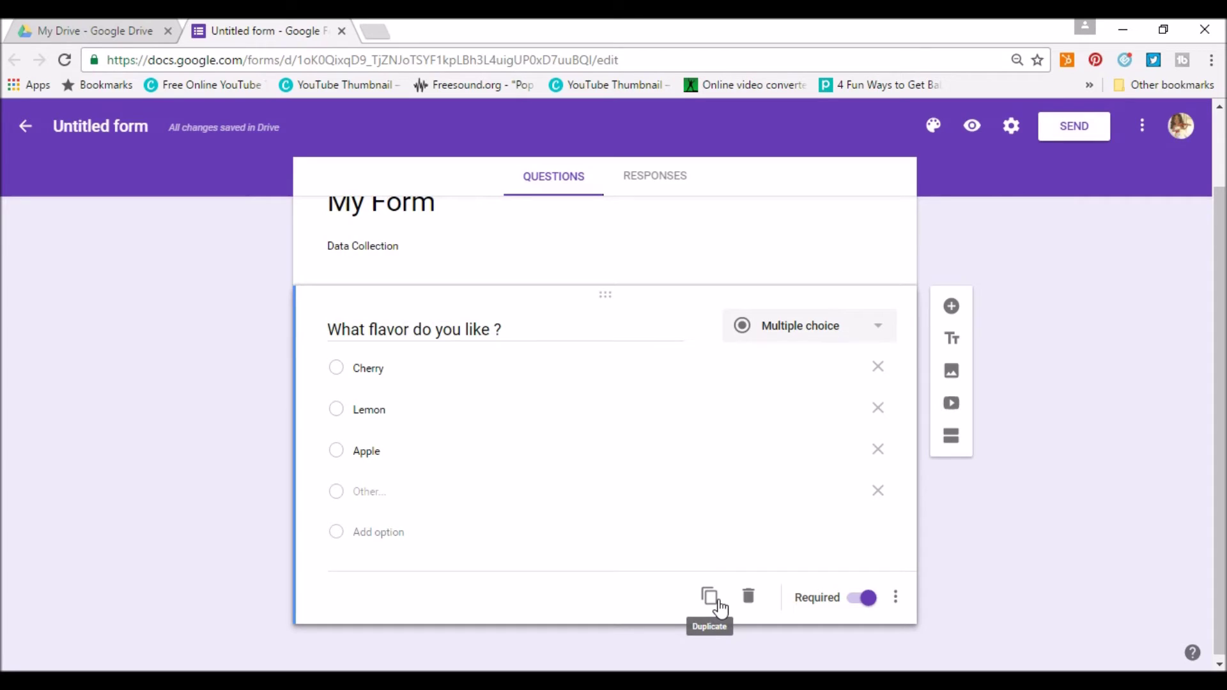
scroll(697, 556, up, 2)
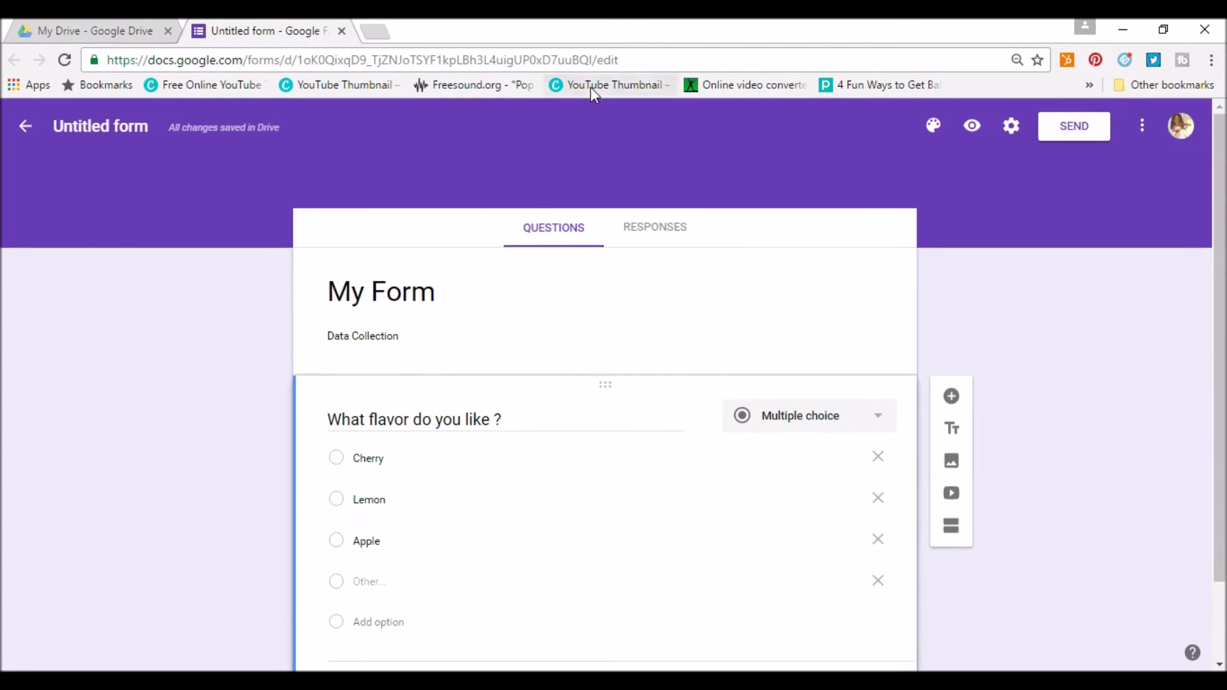
click(656, 229)
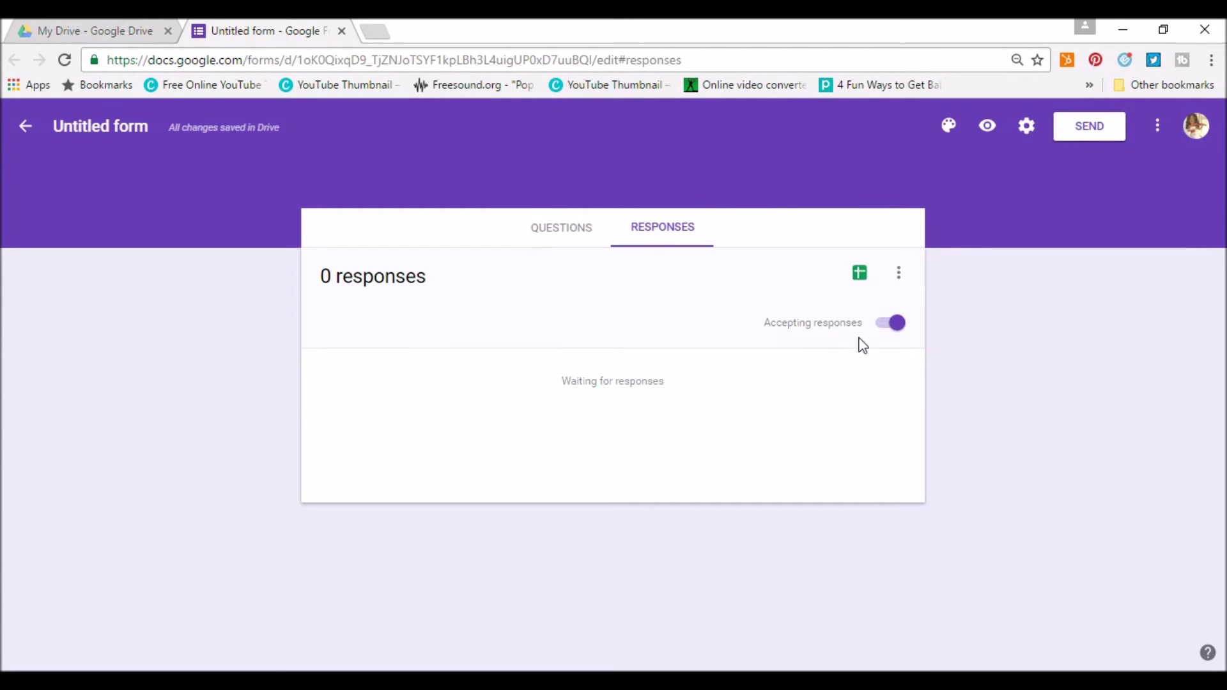
click(878, 324)
click(878, 324)
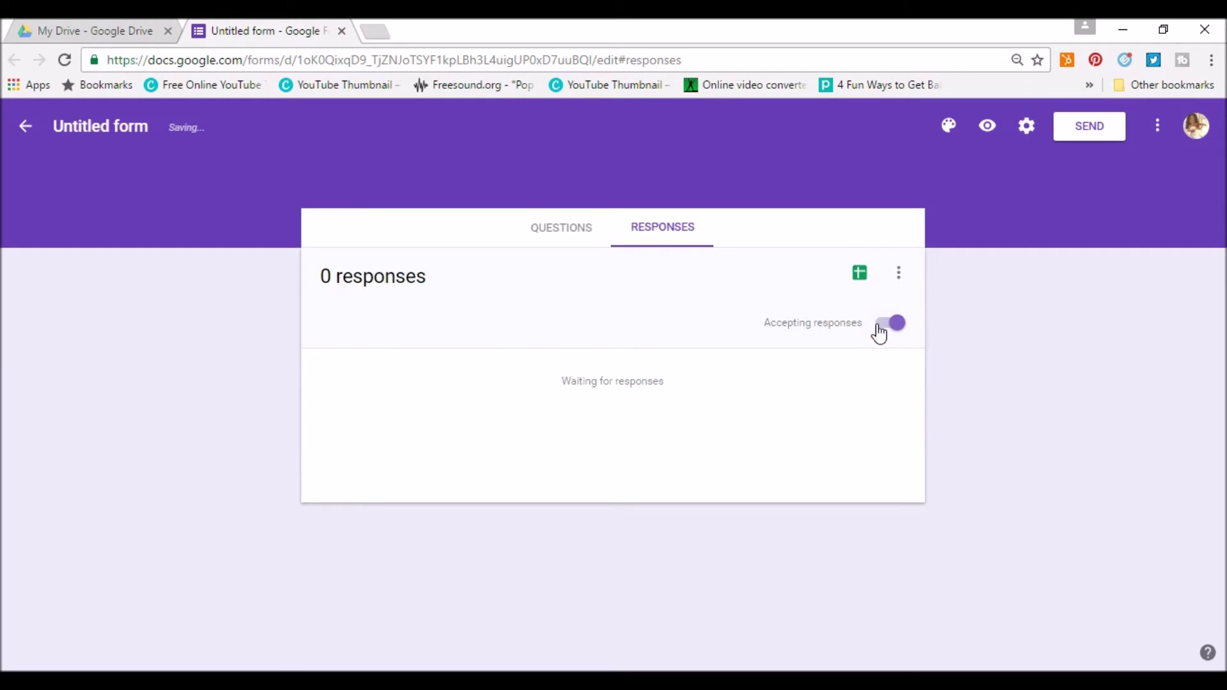
click(523, 238)
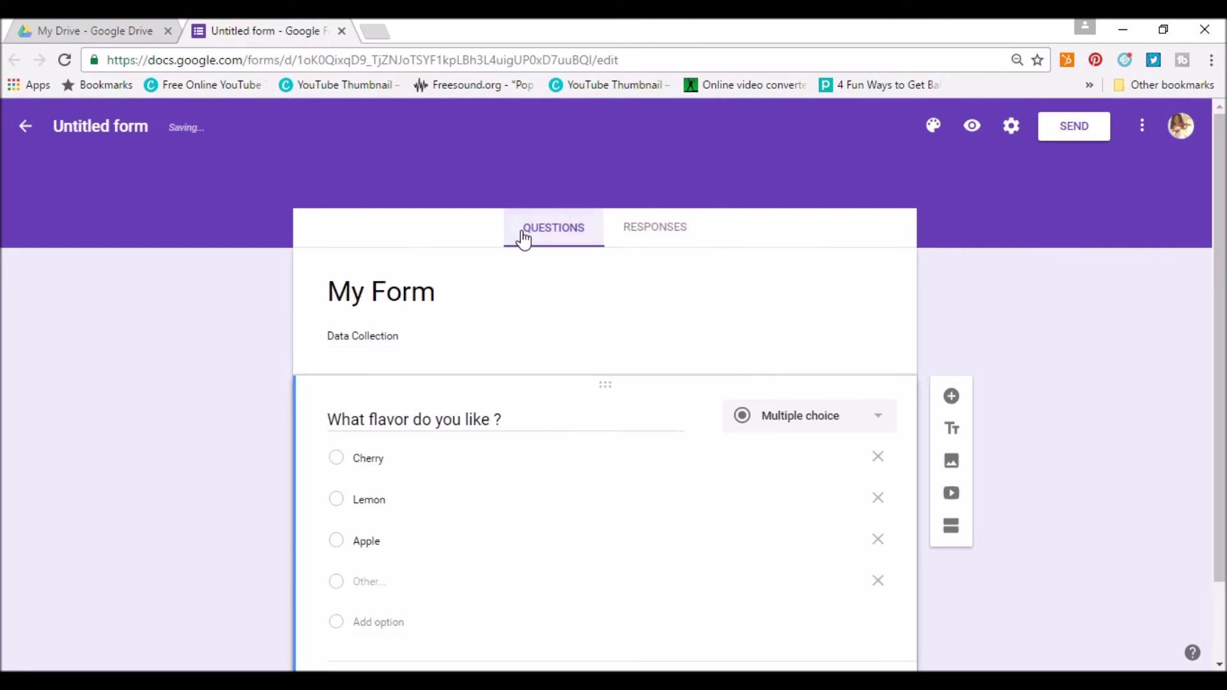
scroll(521, 239, down, 2)
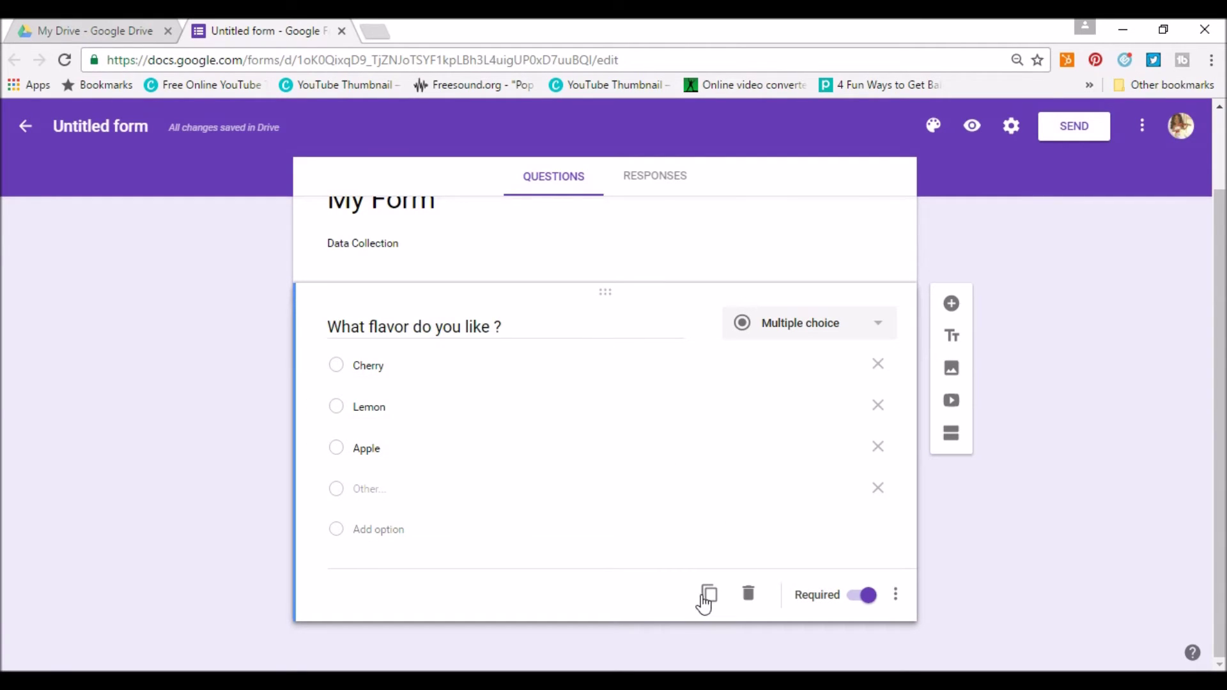
click(895, 601)
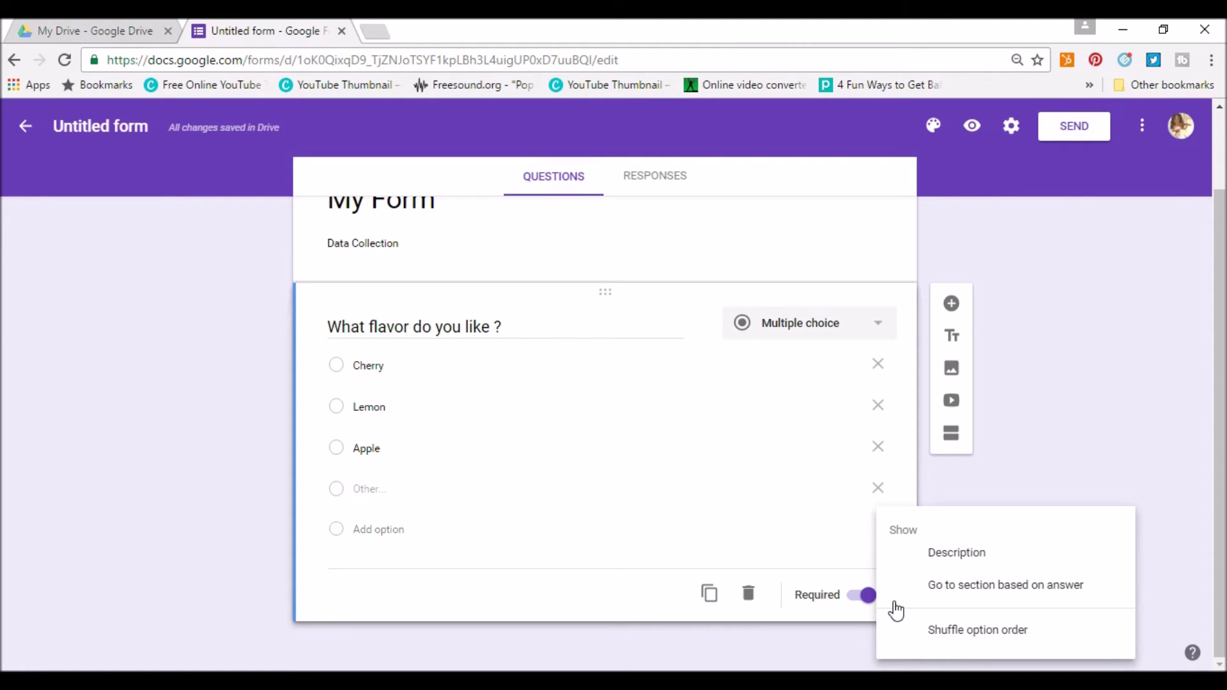
click(1049, 367)
click(951, 370)
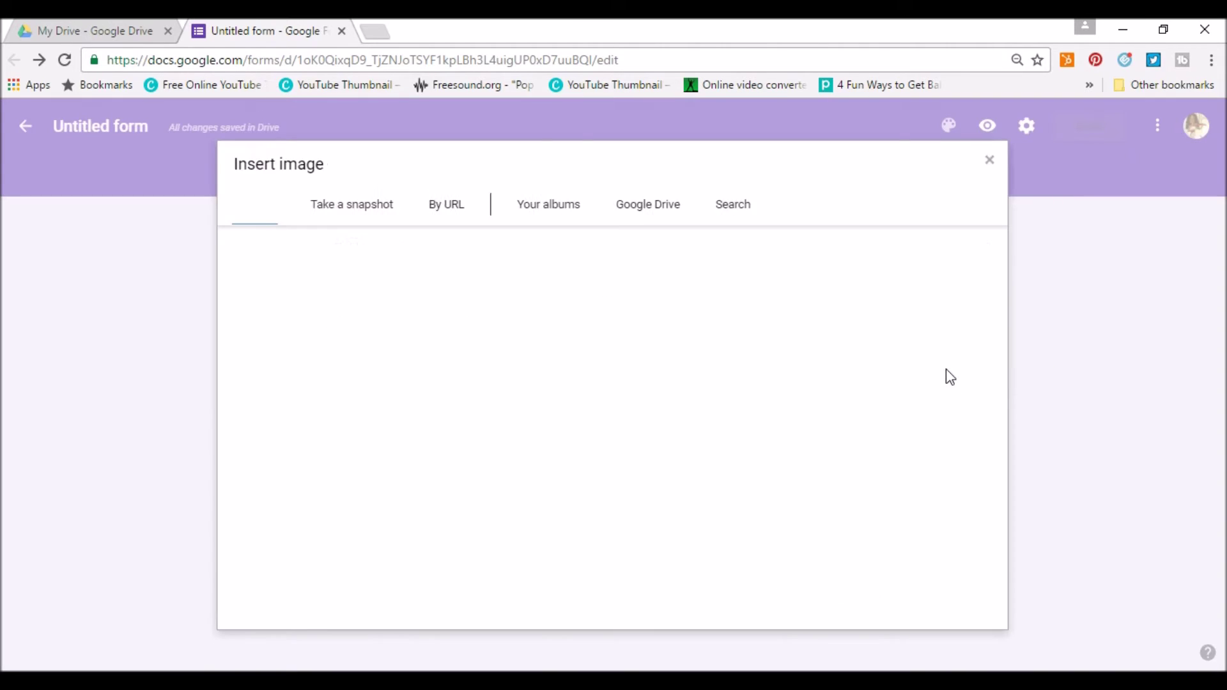
click(992, 164)
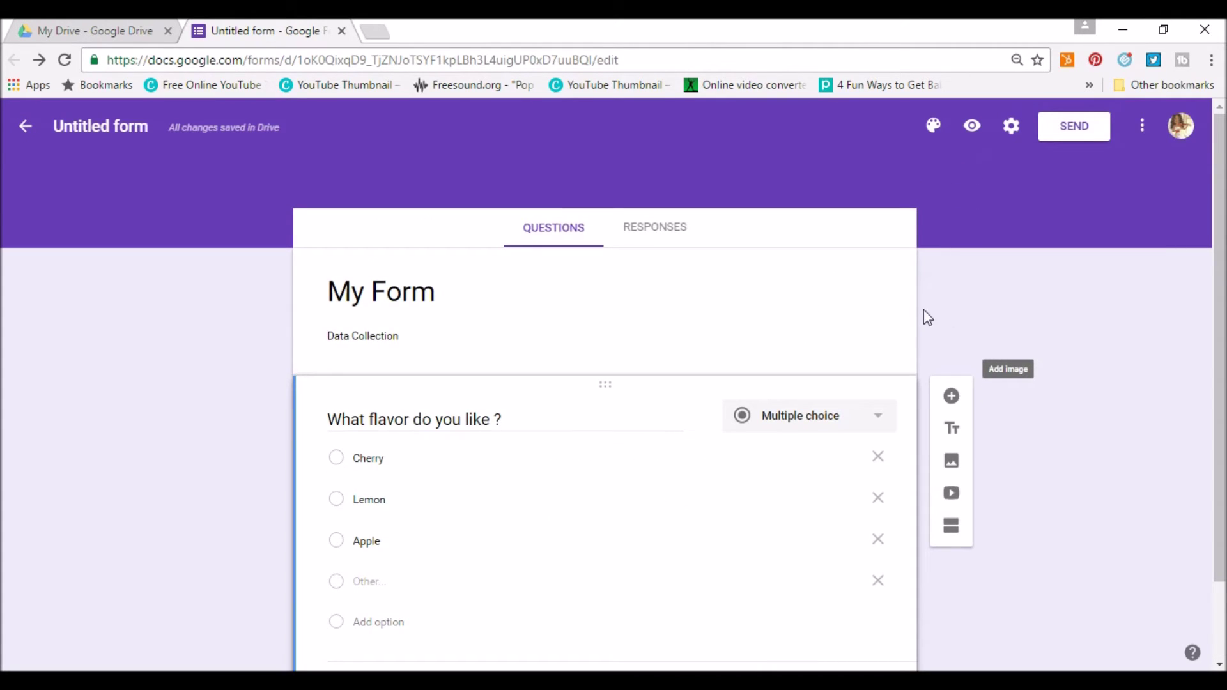
click(1096, 136)
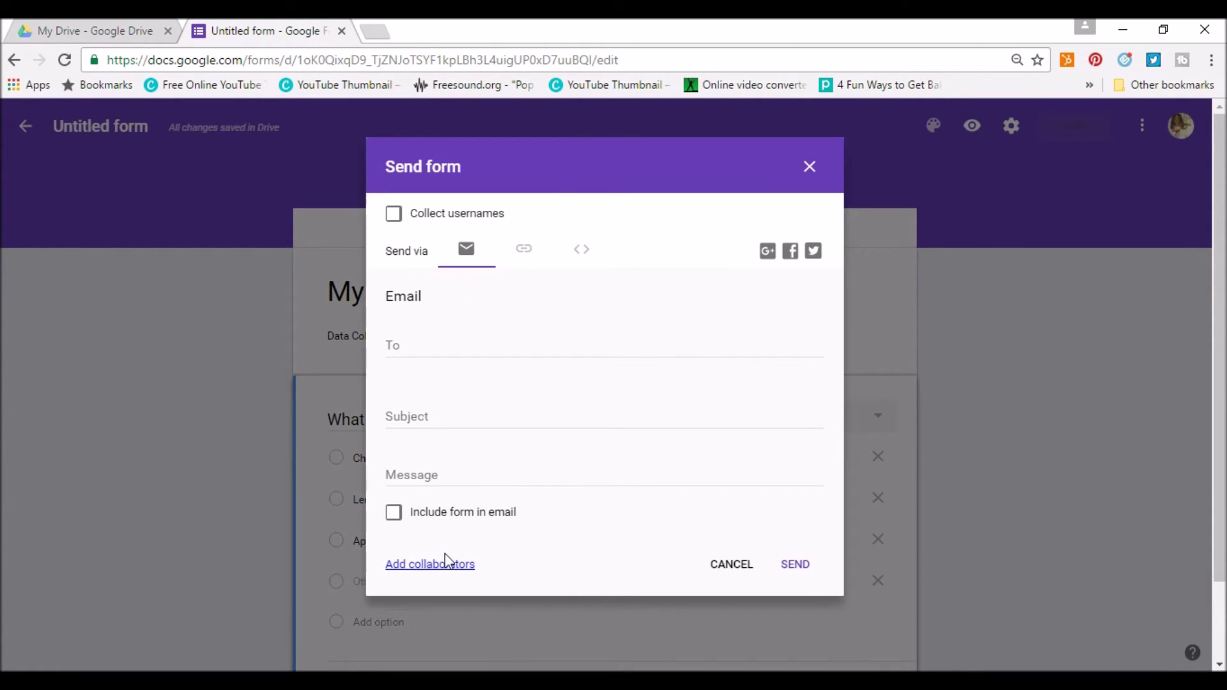
click(810, 167)
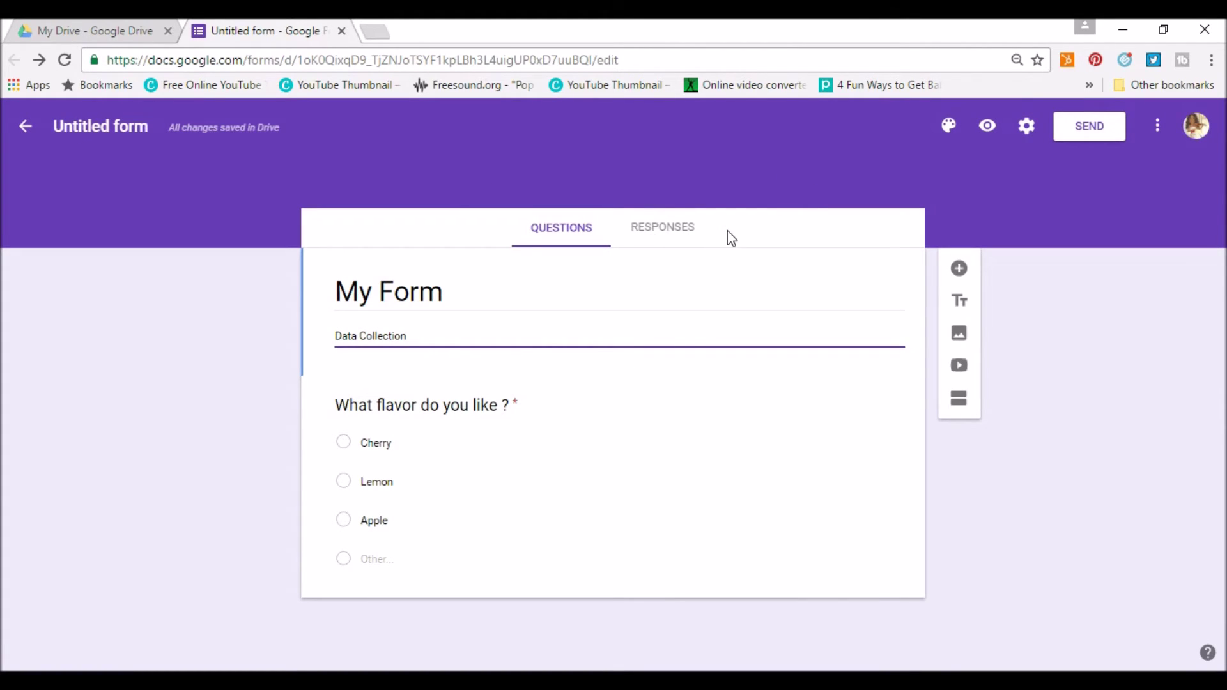
Close the form and create a new Google Drawings document from Drive's New > More menu.
click(342, 31)
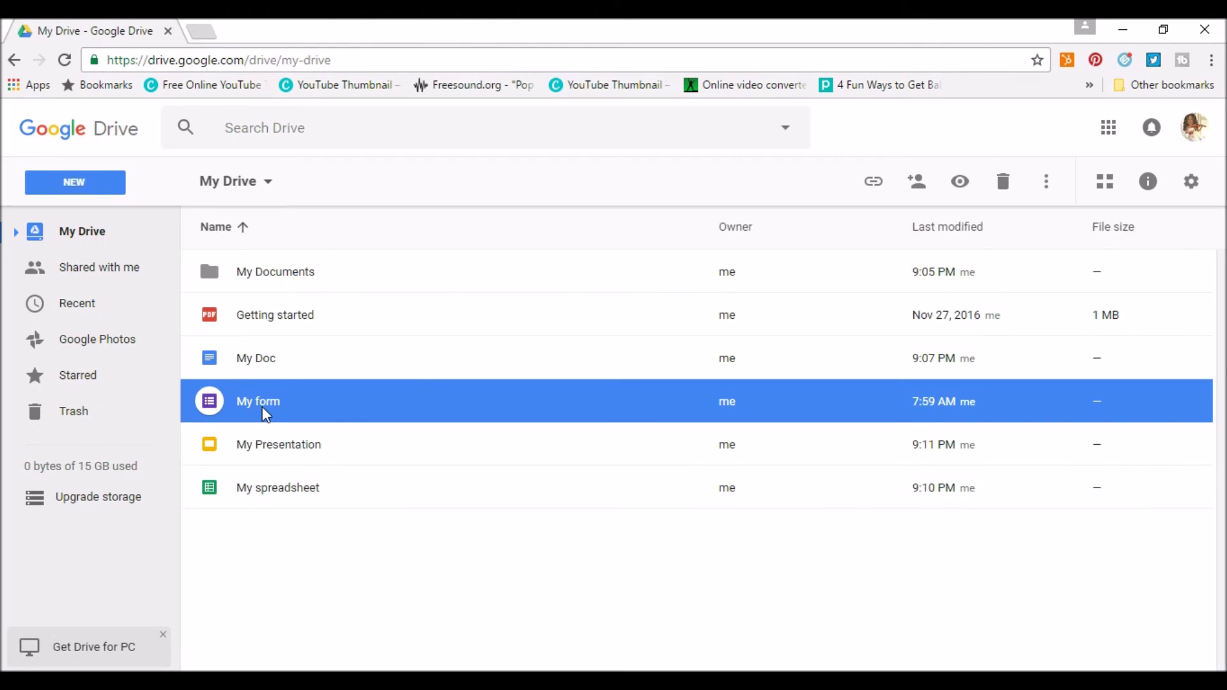
click(87, 189)
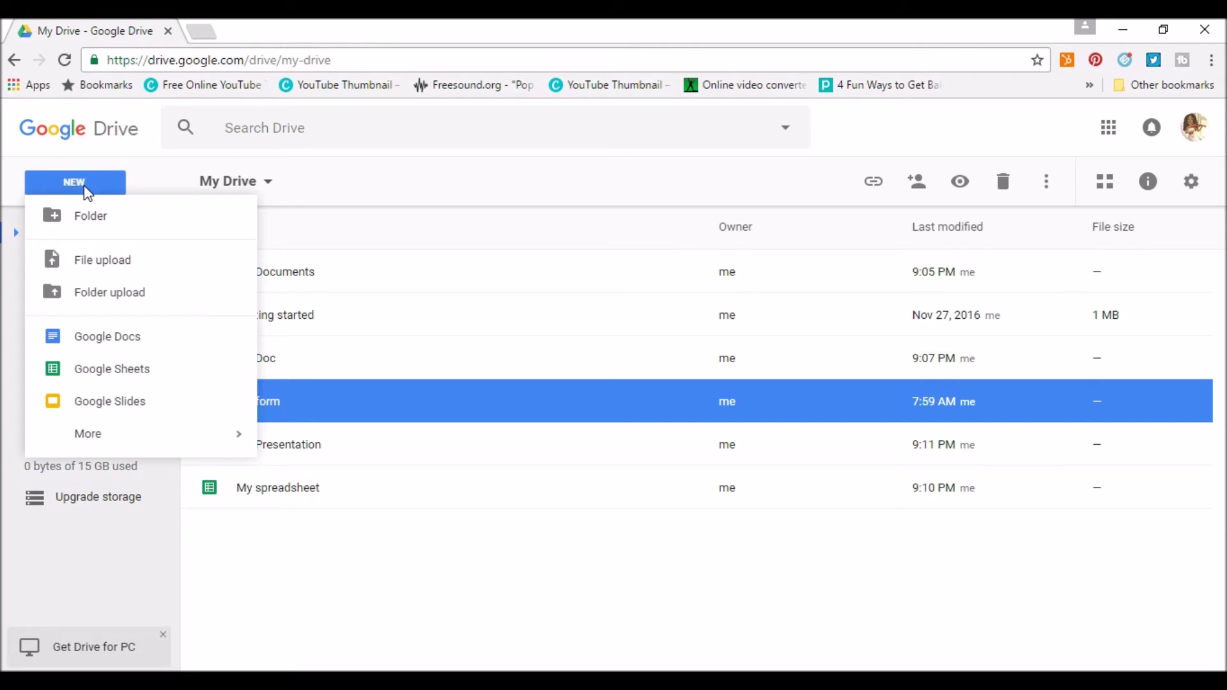
mouse_move(112, 441)
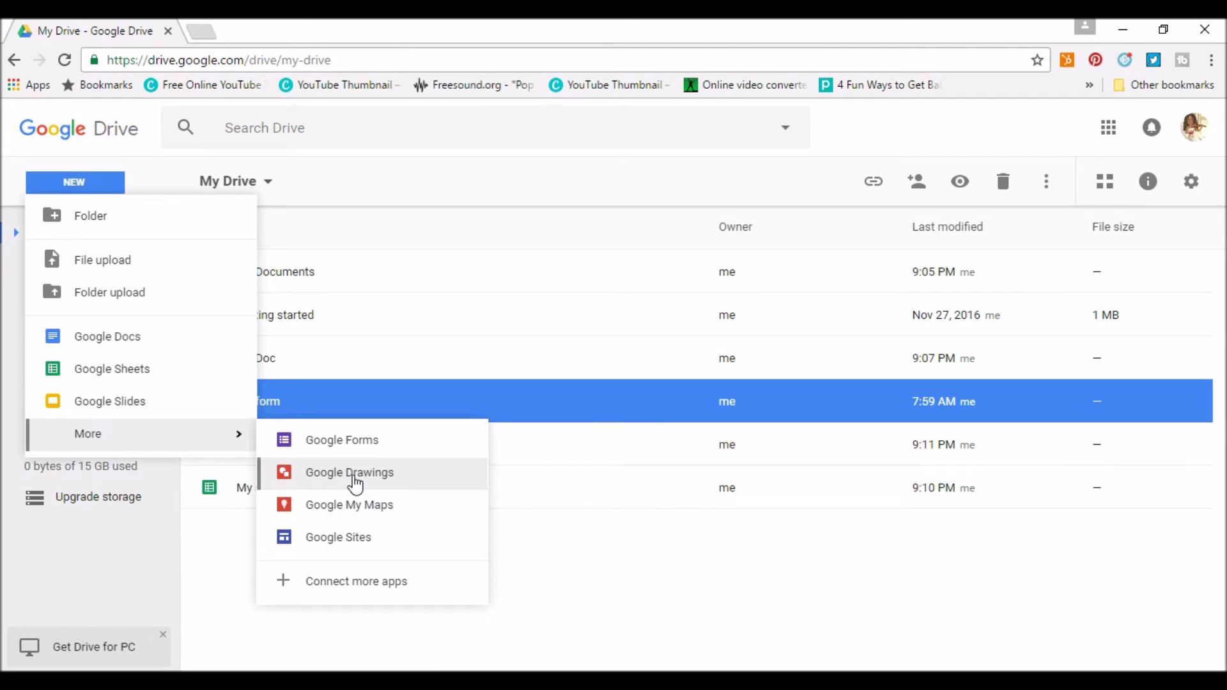
click(355, 473)
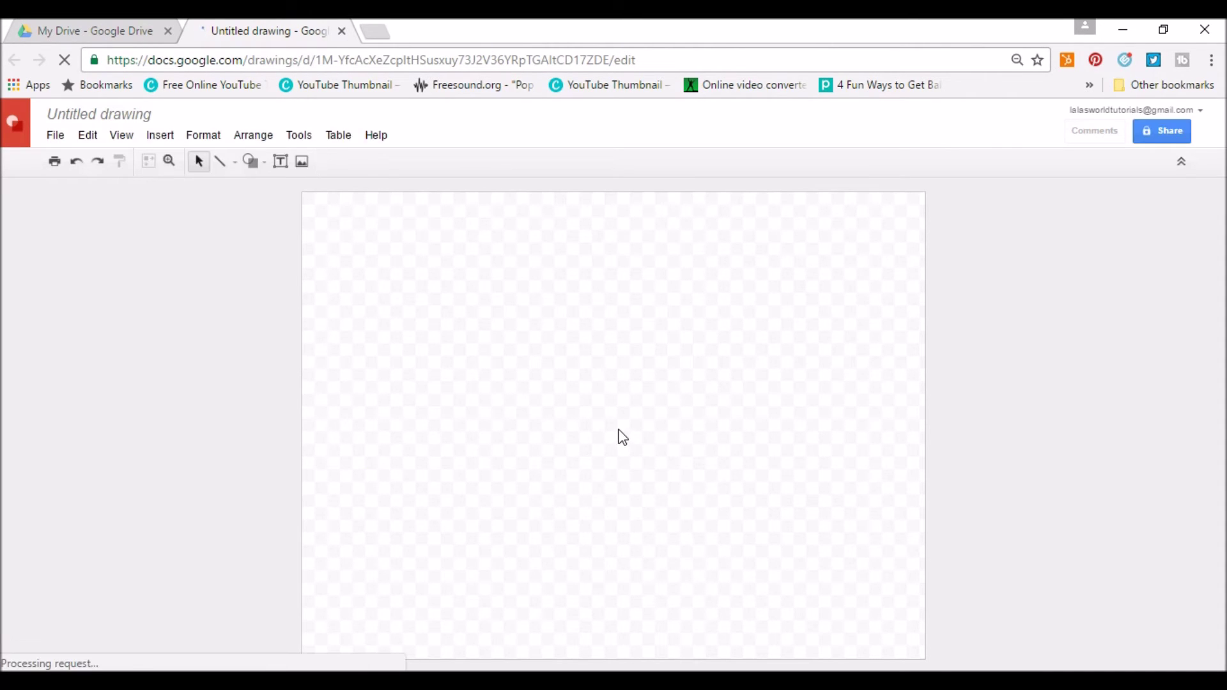
Rename the untitled drawing to 'My Drawing'.
click(114, 116)
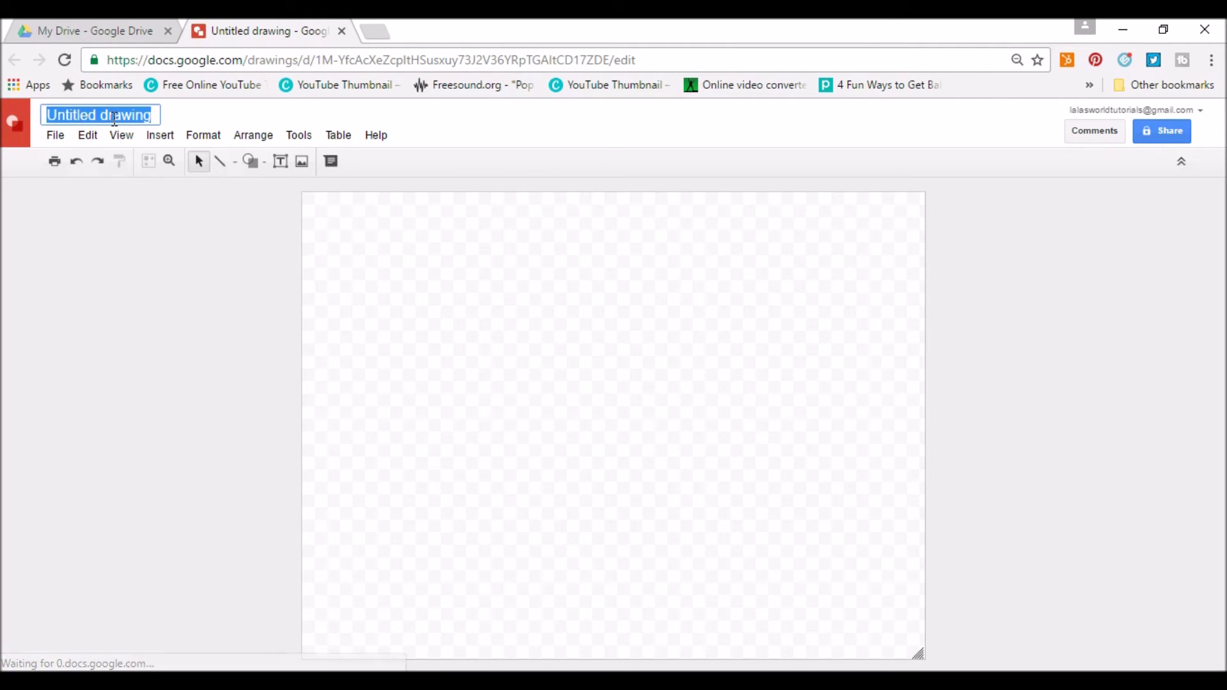
text(My Dr)
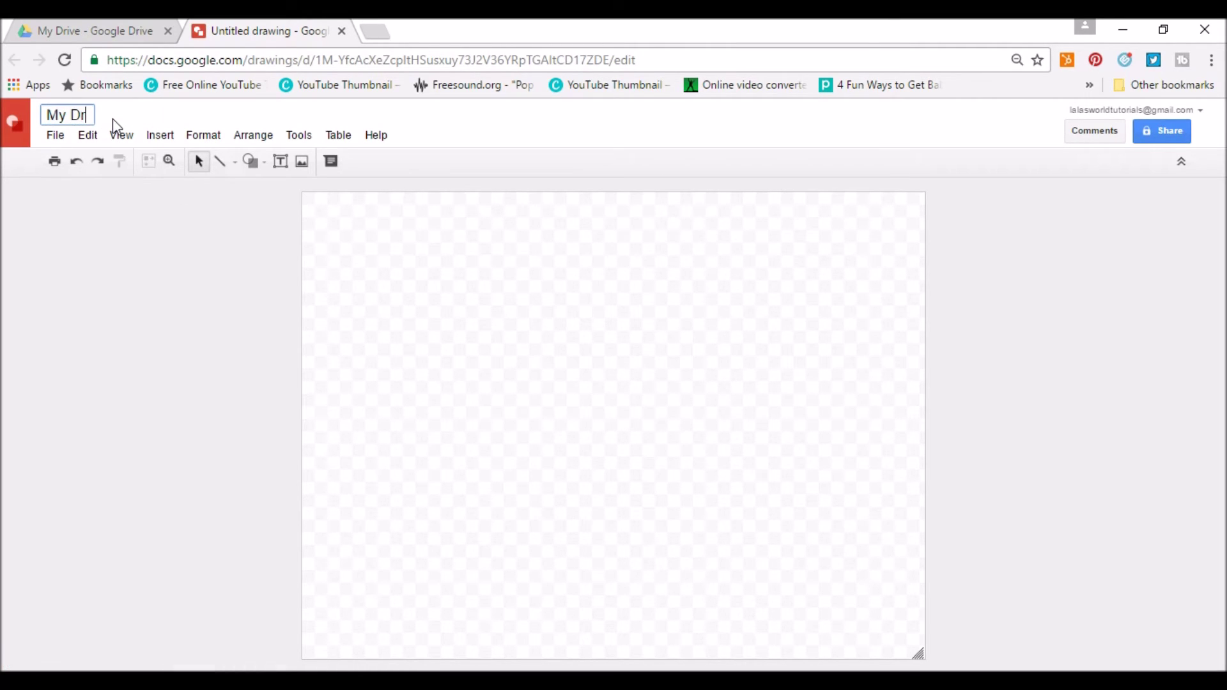
text(awing)
click(395, 295)
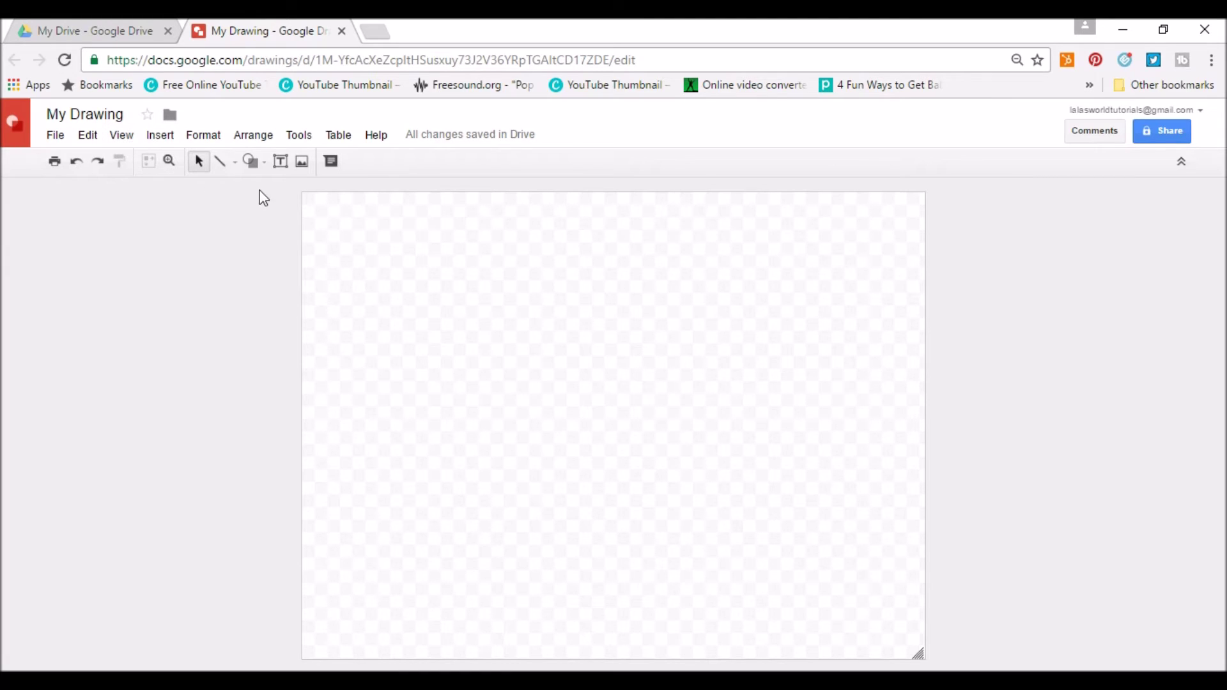
Draw a rectangle in the upper left of the page and fill it red.
click(251, 162)
mouse_move(269, 194)
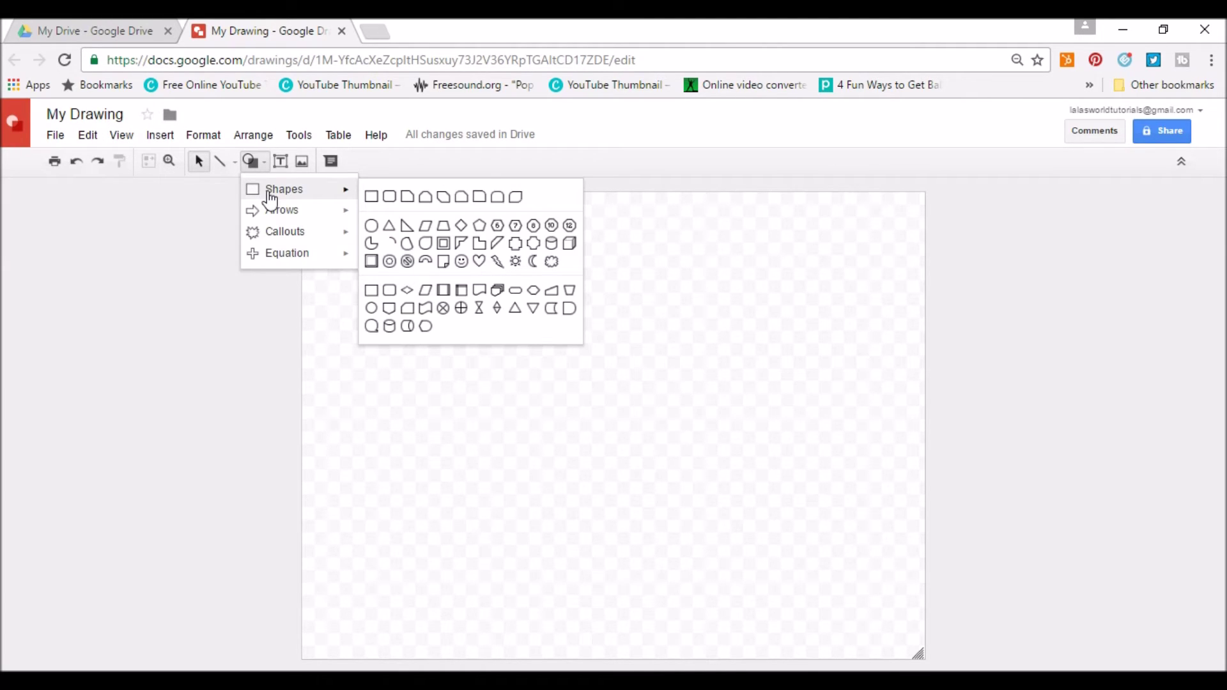
click(371, 196)
drag(378, 228, 562, 428)
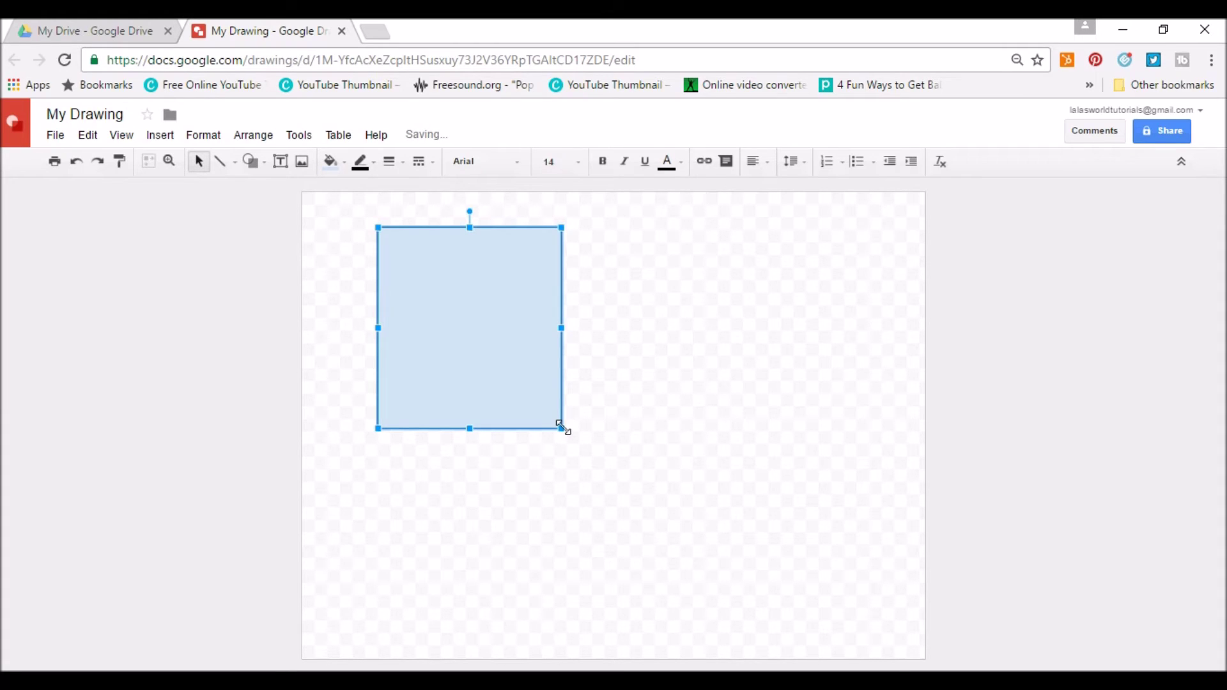
click(337, 167)
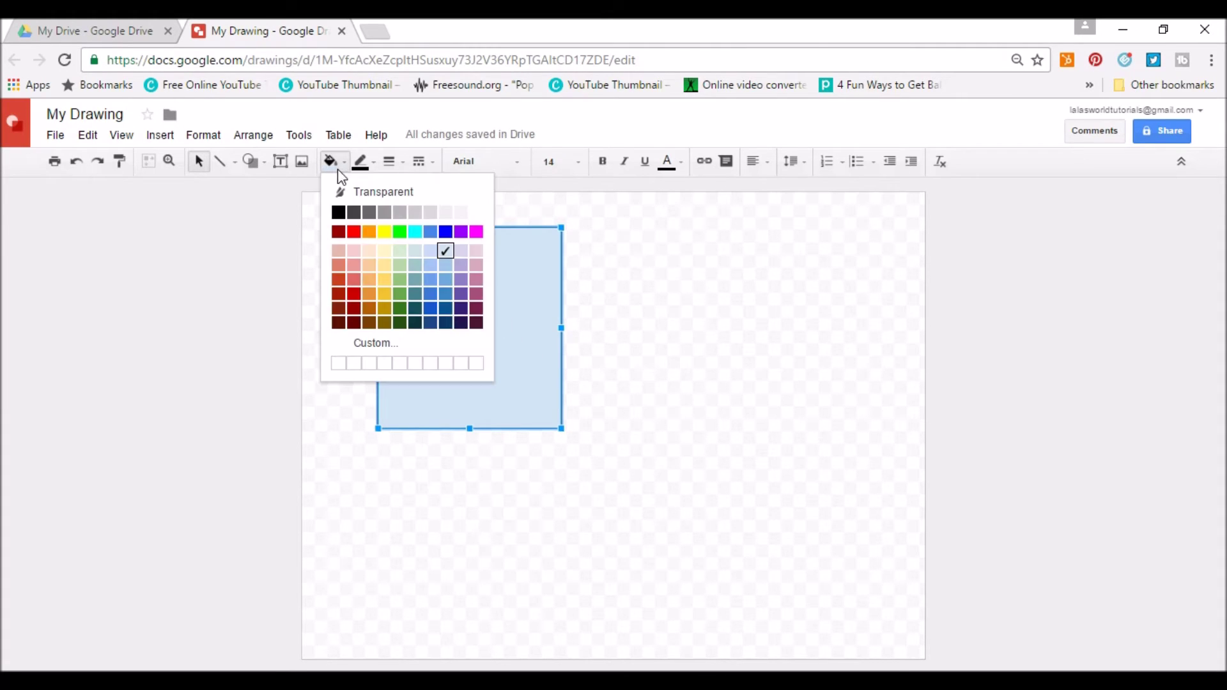
click(355, 232)
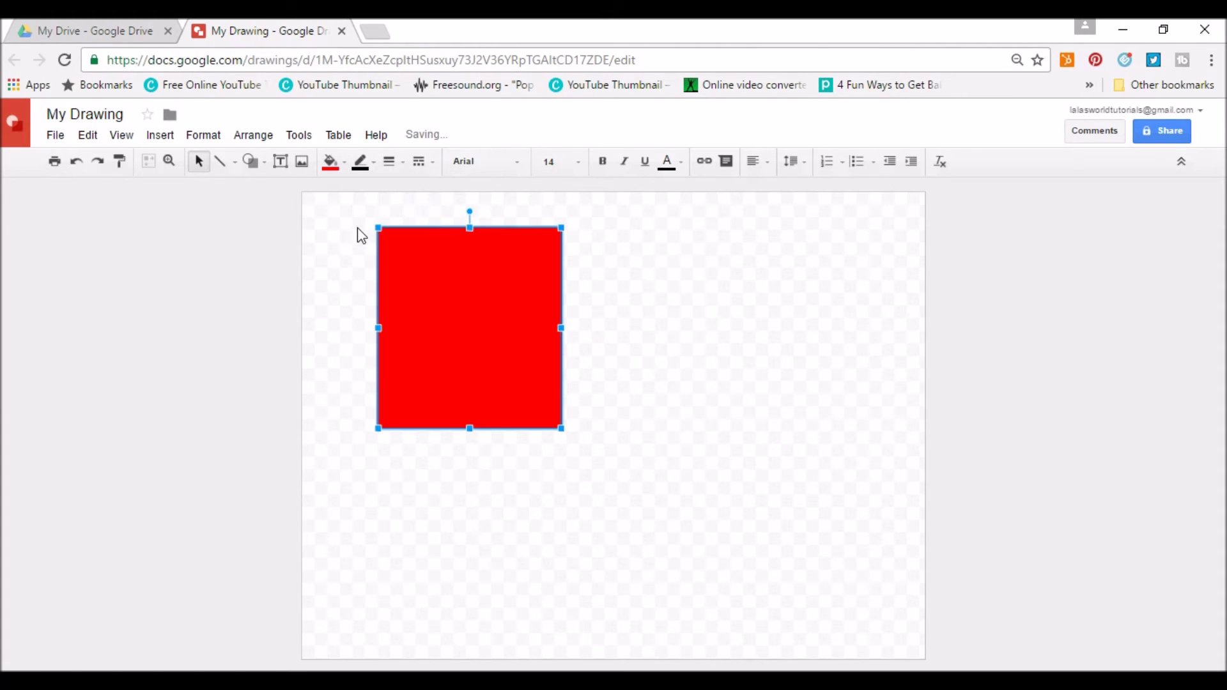
click(647, 335)
Draw a smiley face to the right of the rectangle and fill it yellow.
click(252, 162)
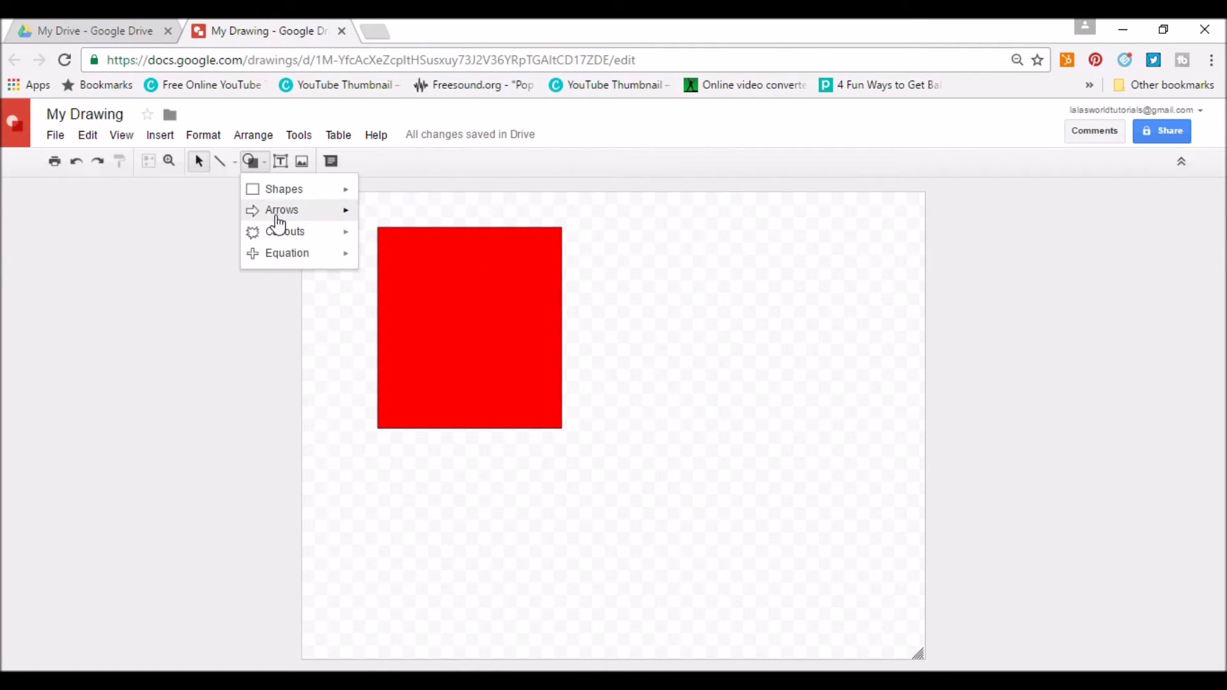
mouse_move(279, 220)
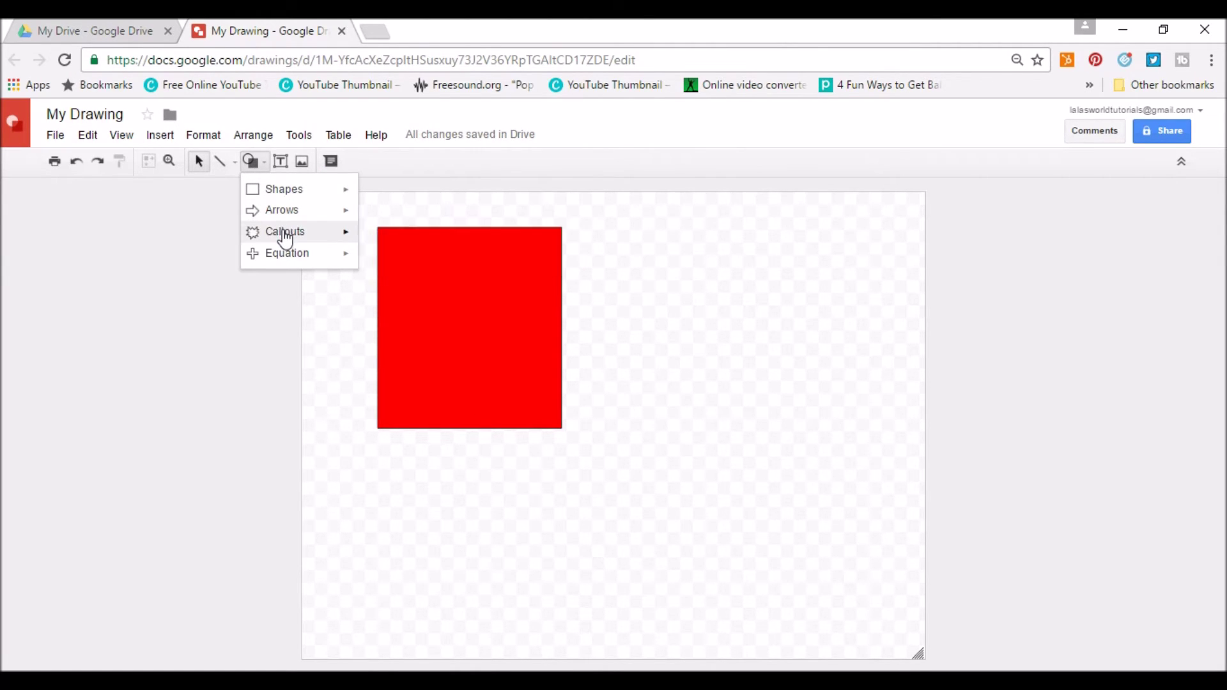
mouse_move(285, 261)
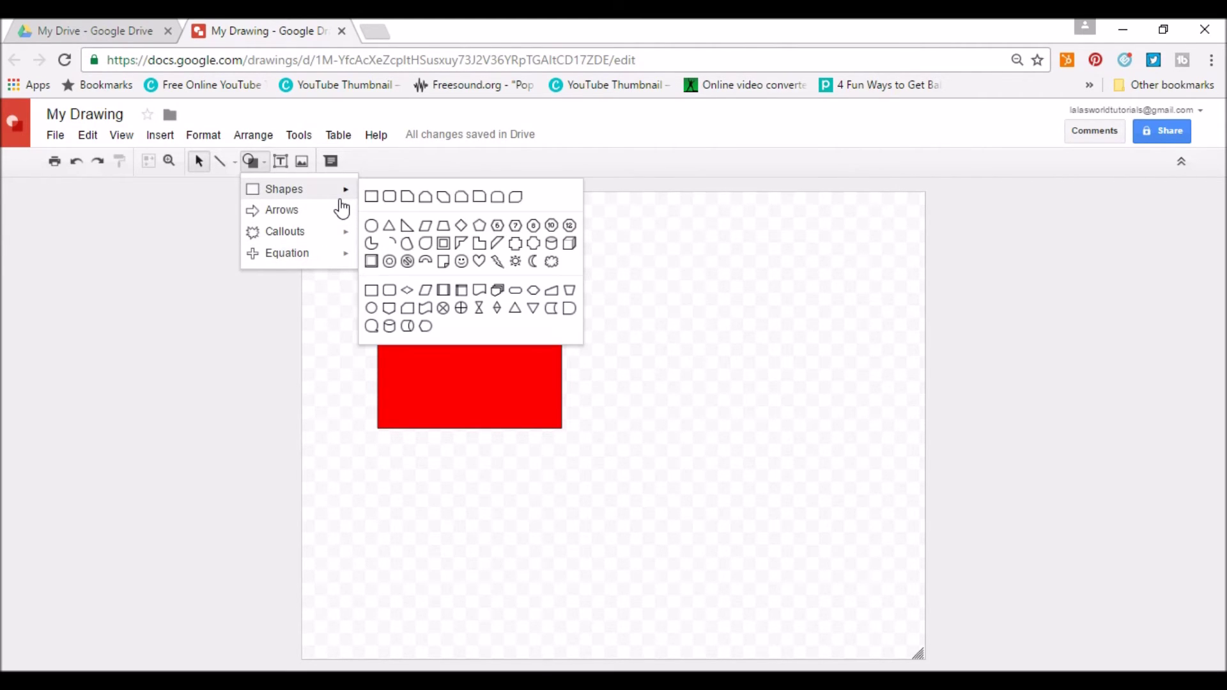
click(461, 260)
drag(637, 276, 852, 490)
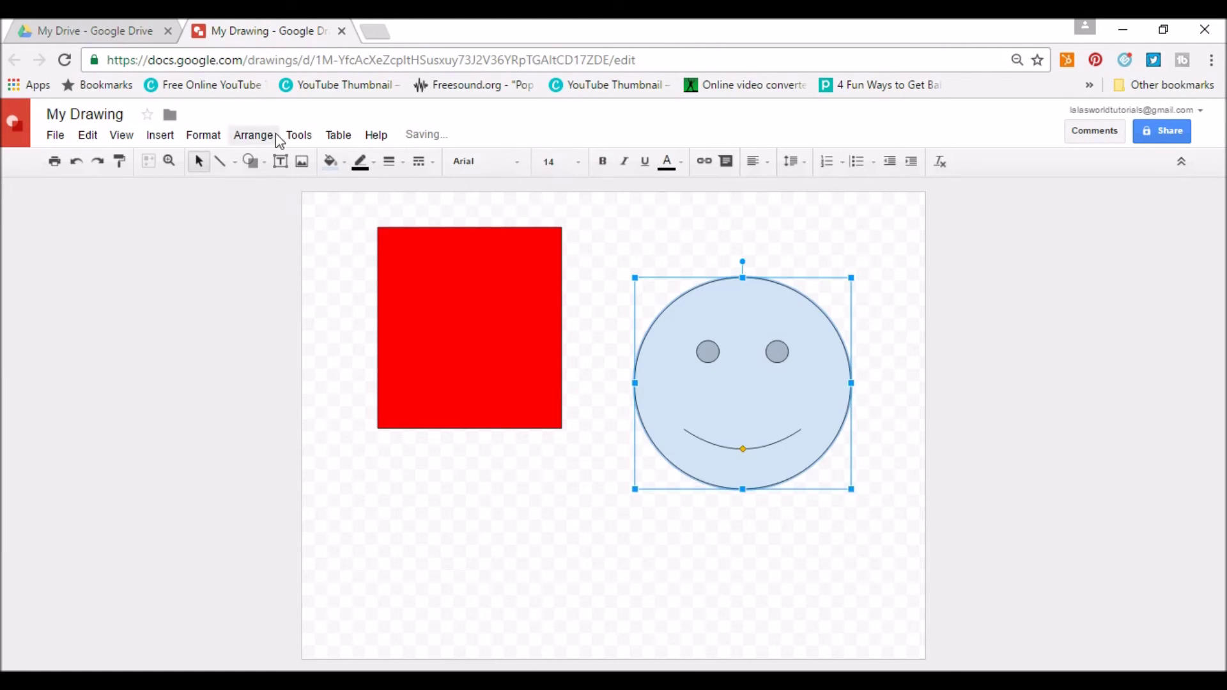
click(330, 162)
click(384, 234)
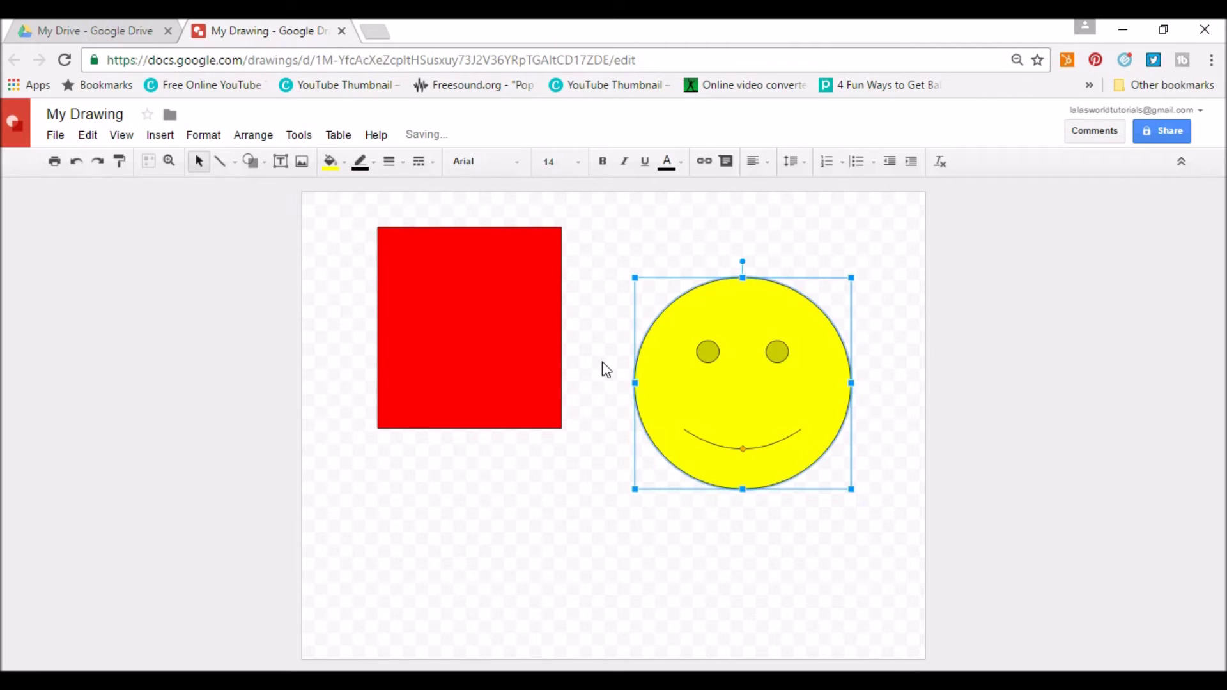
click(645, 515)
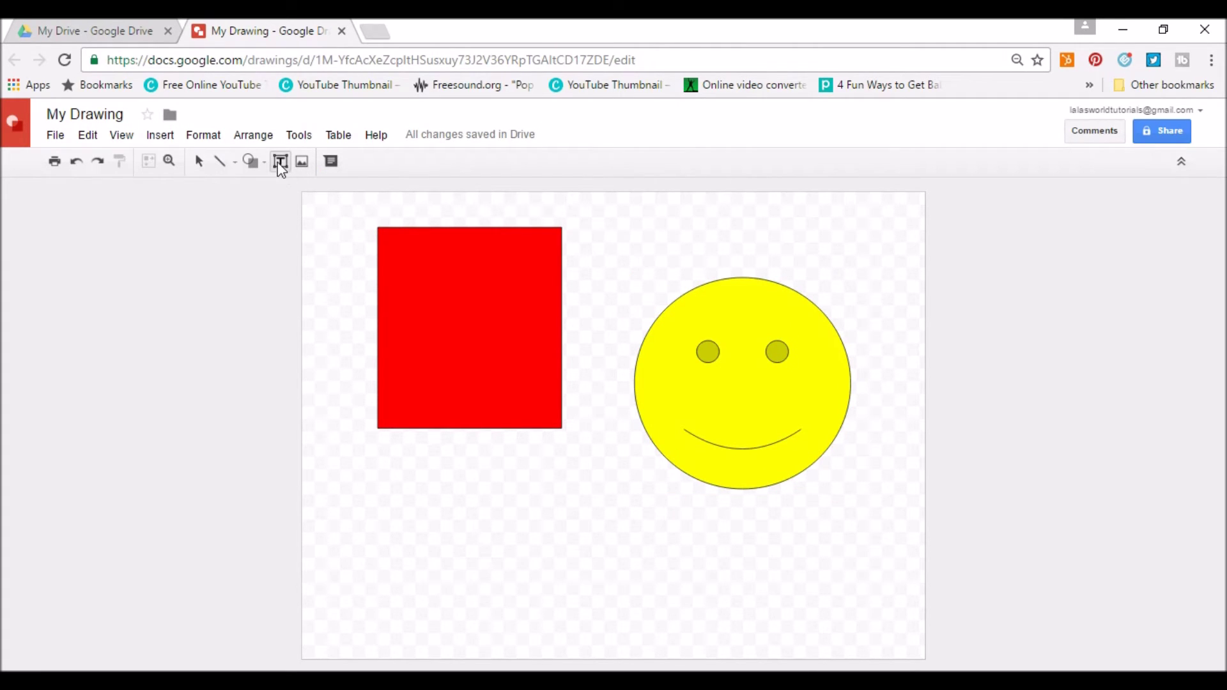
Add a 'This is my drawing' text box below the rectangle, then open and cancel a comment.
drag(334, 435, 493, 540)
click(288, 168)
drag(411, 484, 491, 537)
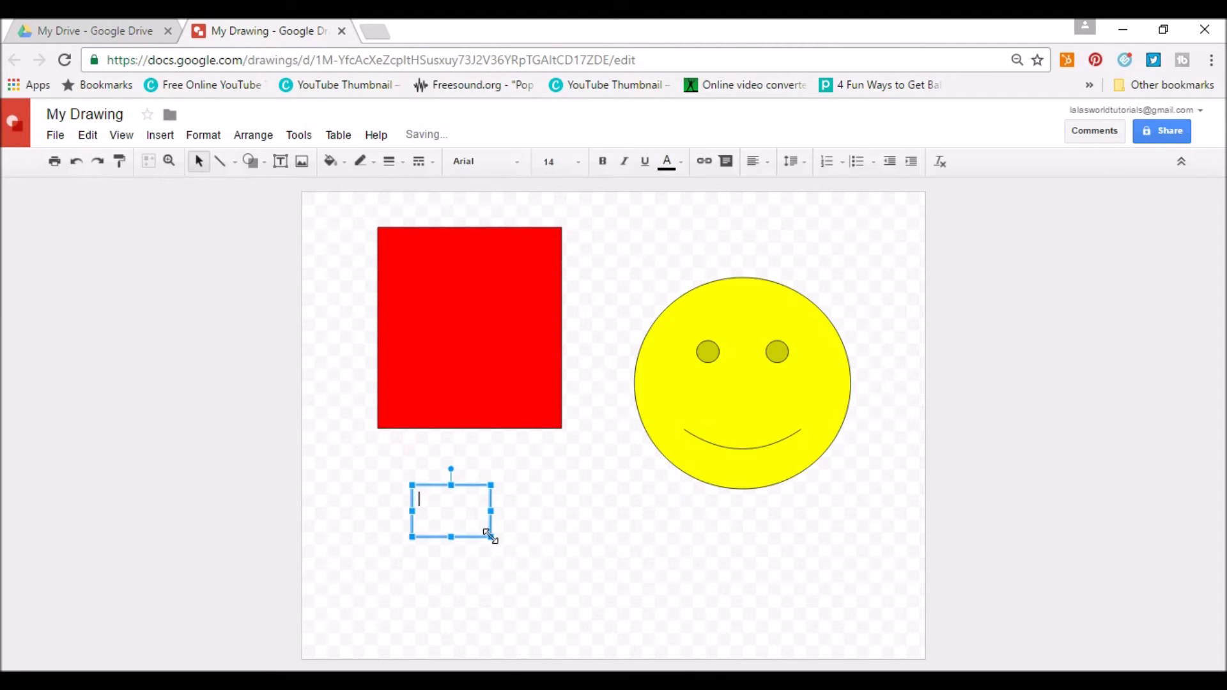
text(This is my drawing)
click(648, 578)
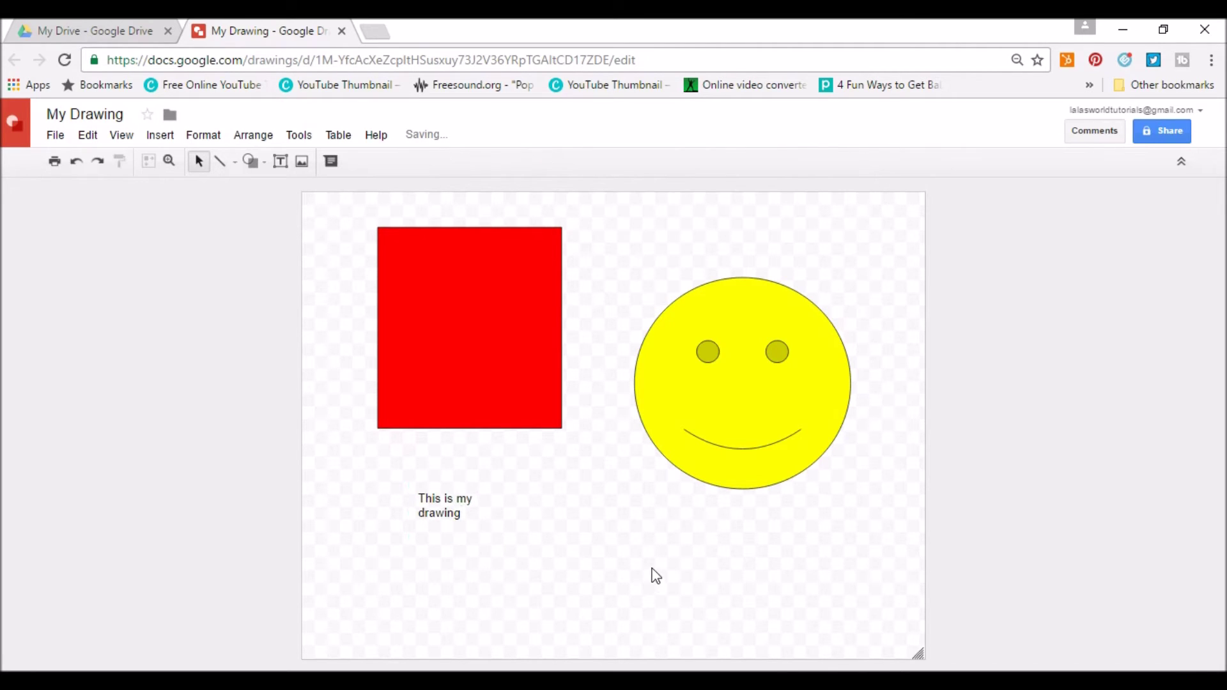
click(330, 160)
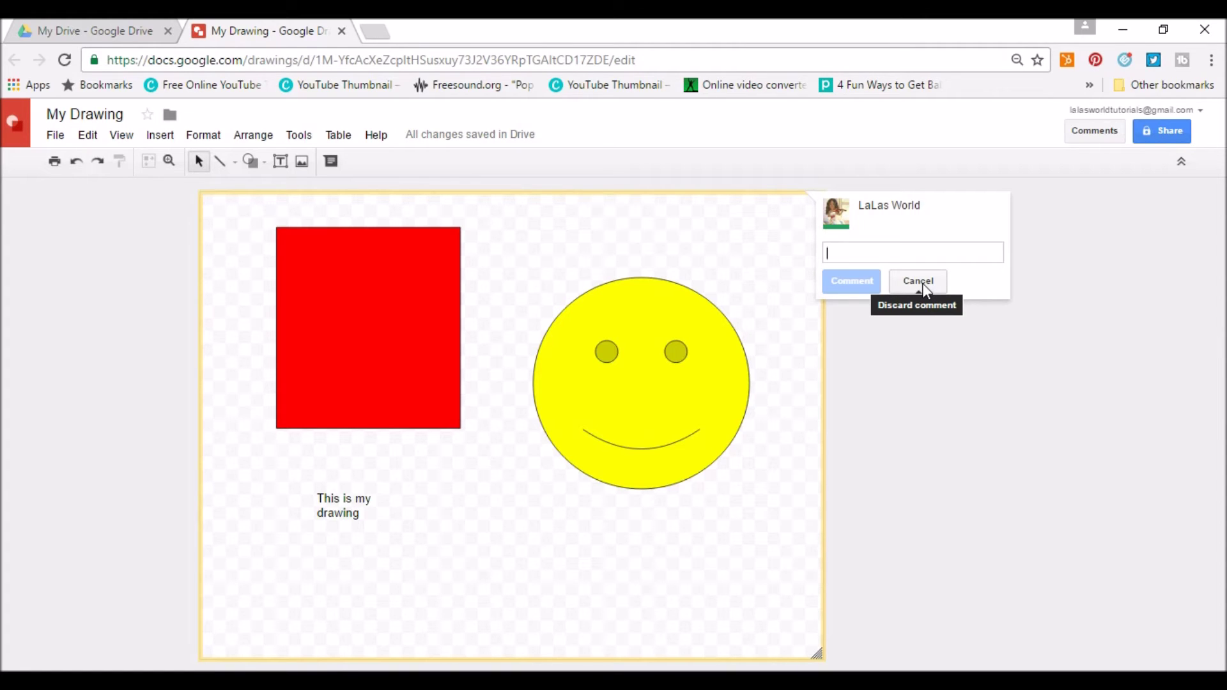
click(922, 282)
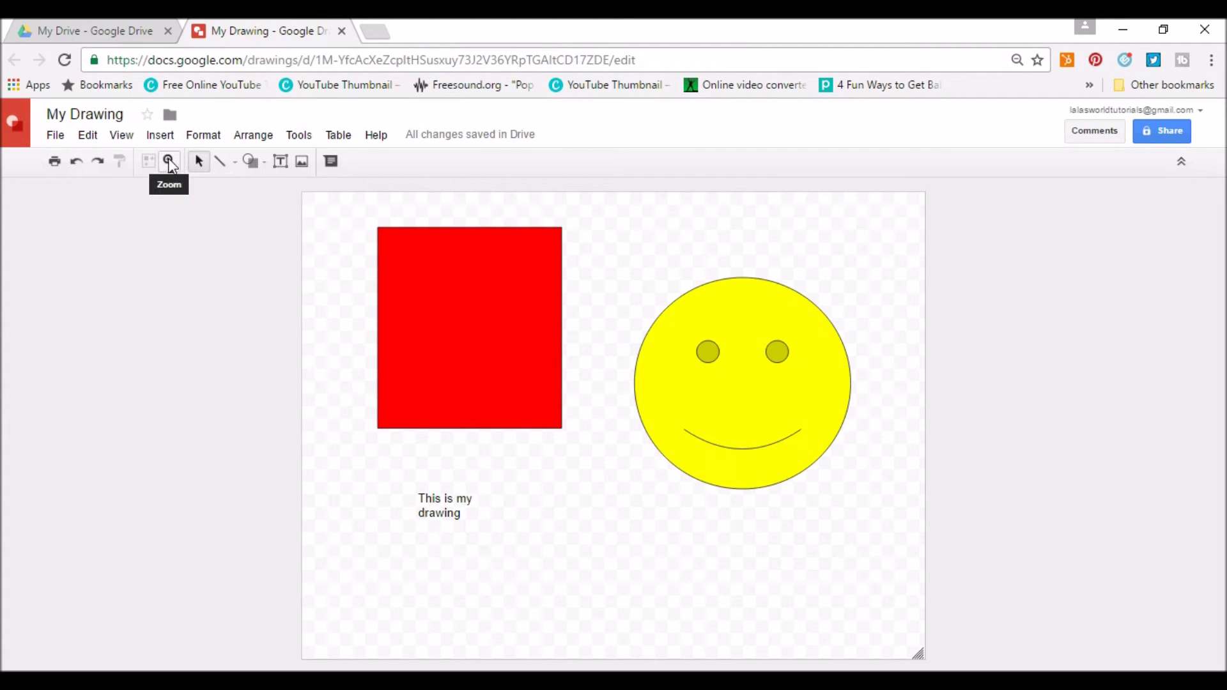
Look through the Drawings menu bar, then close My Drawing to return to Drive.
click(69, 137)
mouse_move(112, 142)
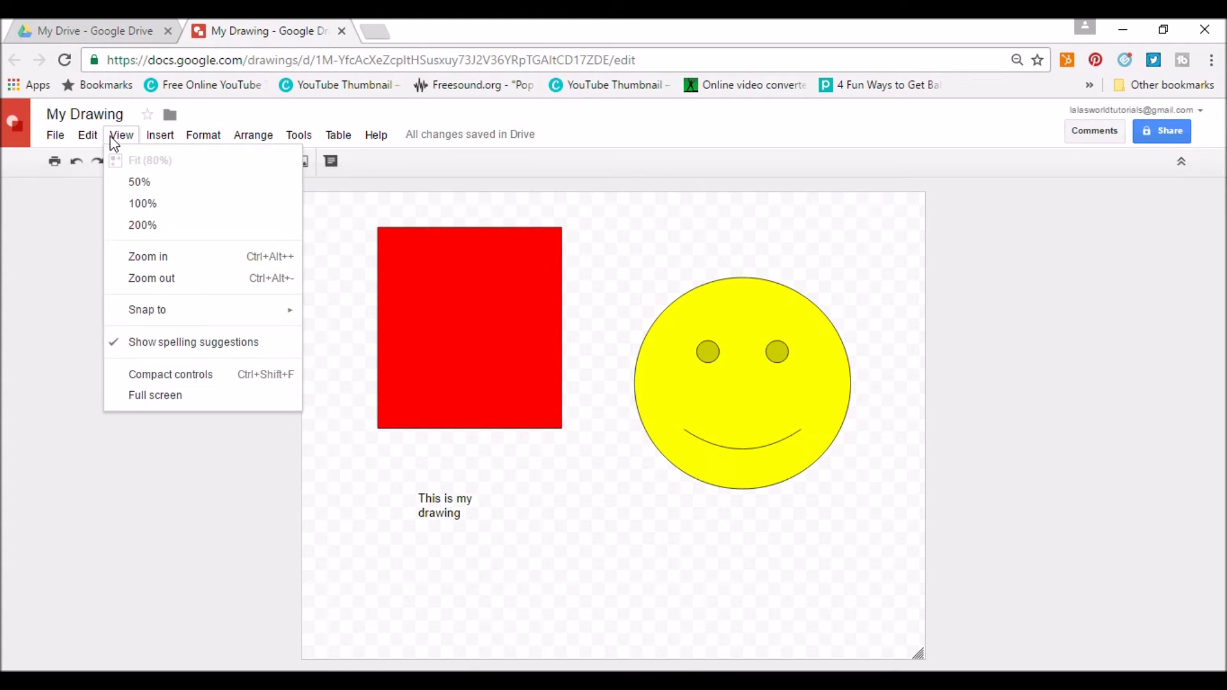
mouse_move(153, 142)
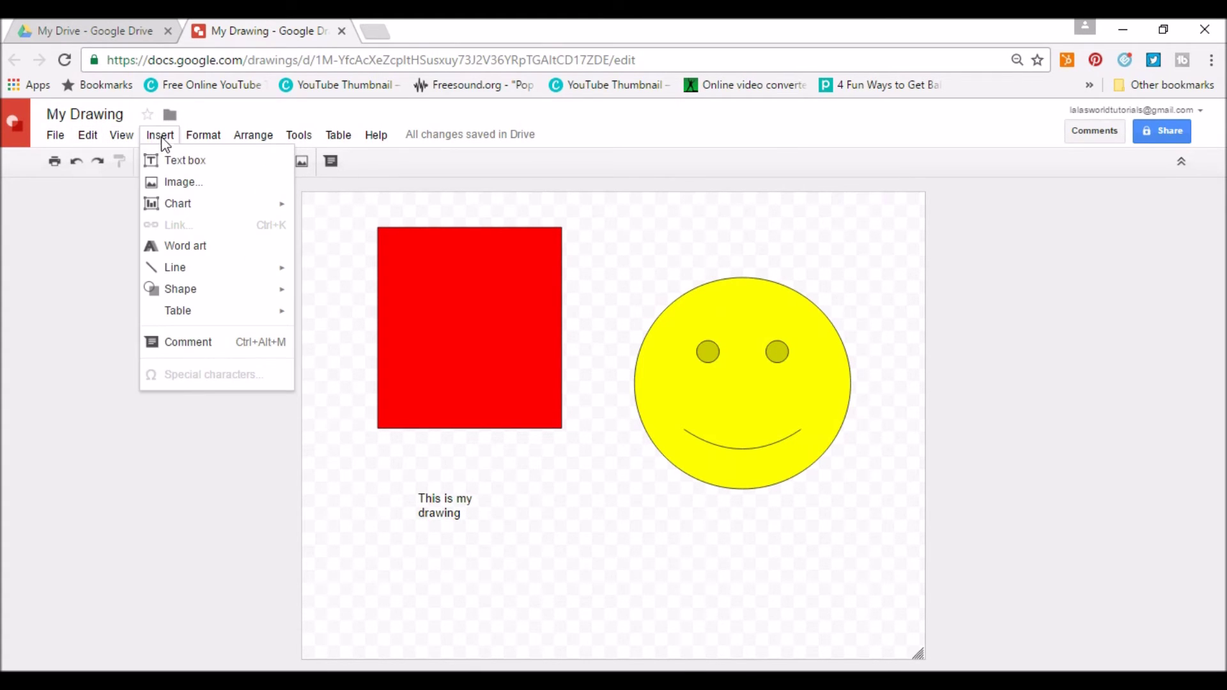
mouse_move(243, 142)
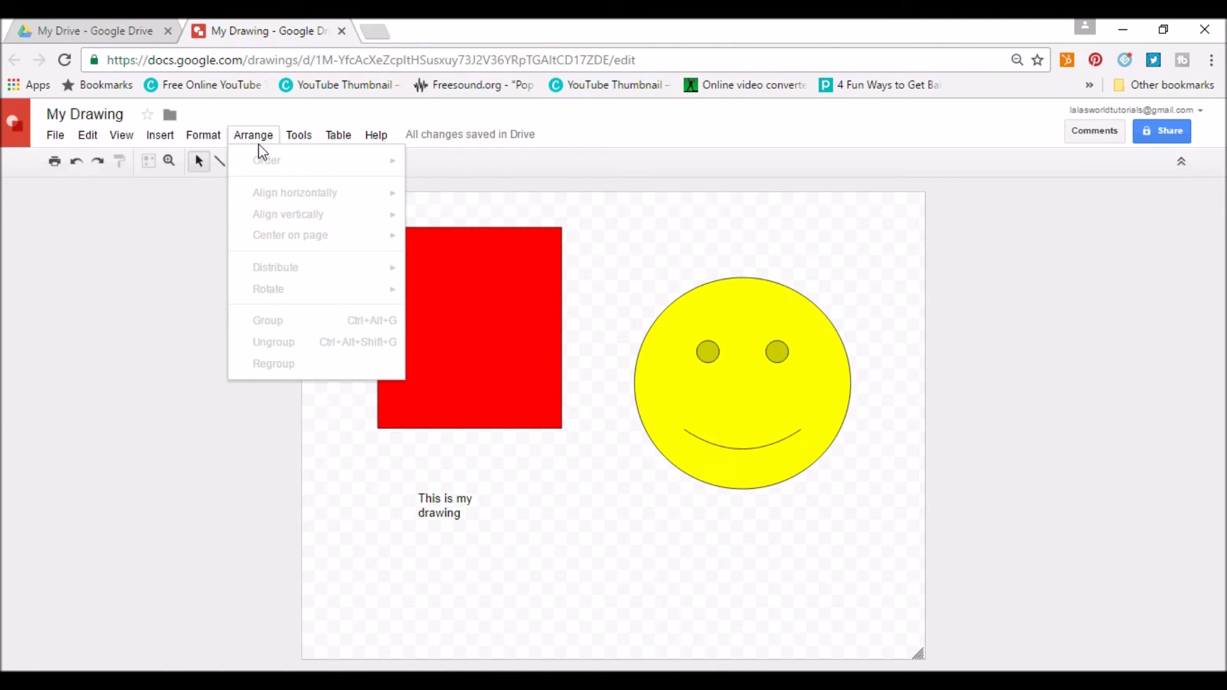
mouse_move(294, 144)
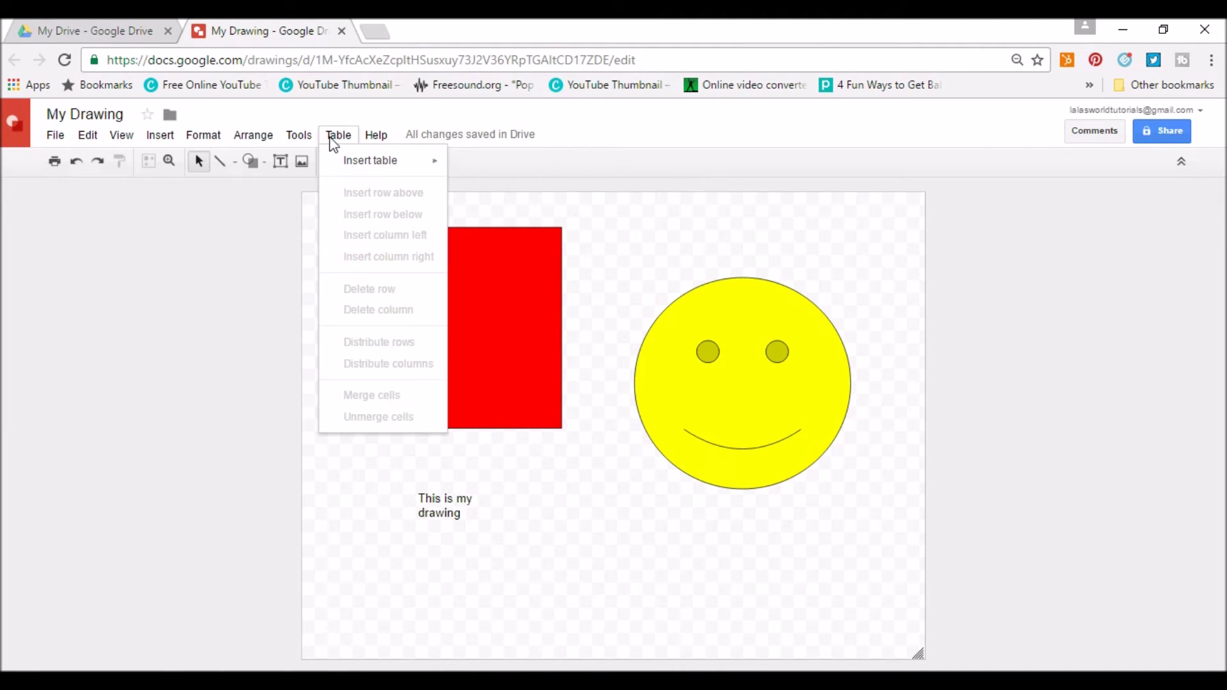
mouse_move(369, 144)
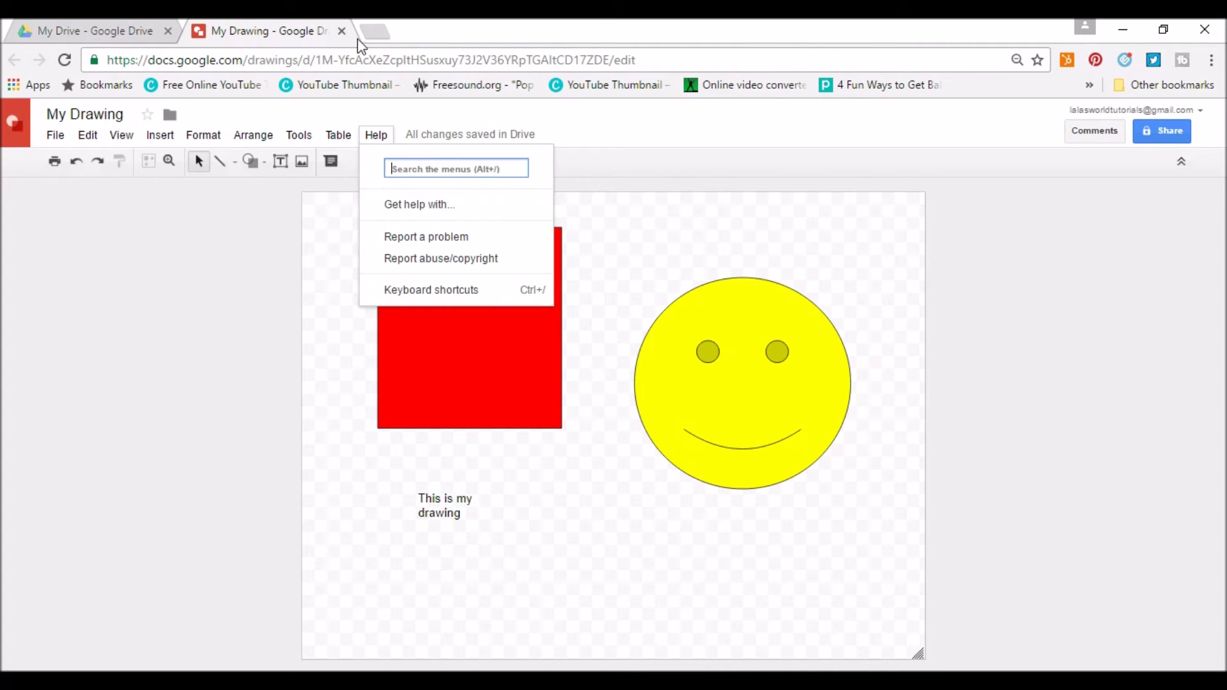
click(342, 31)
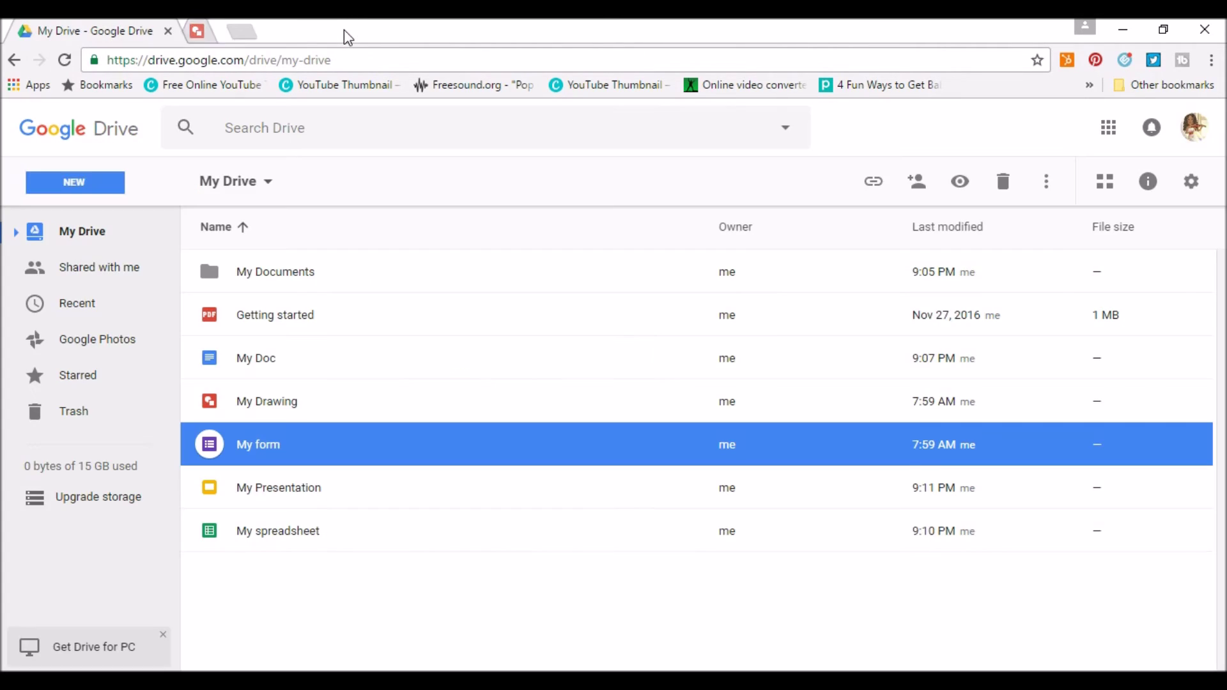
Create a blank Google My Maps map from Drive's New > More menu.
click(103, 190)
mouse_move(115, 433)
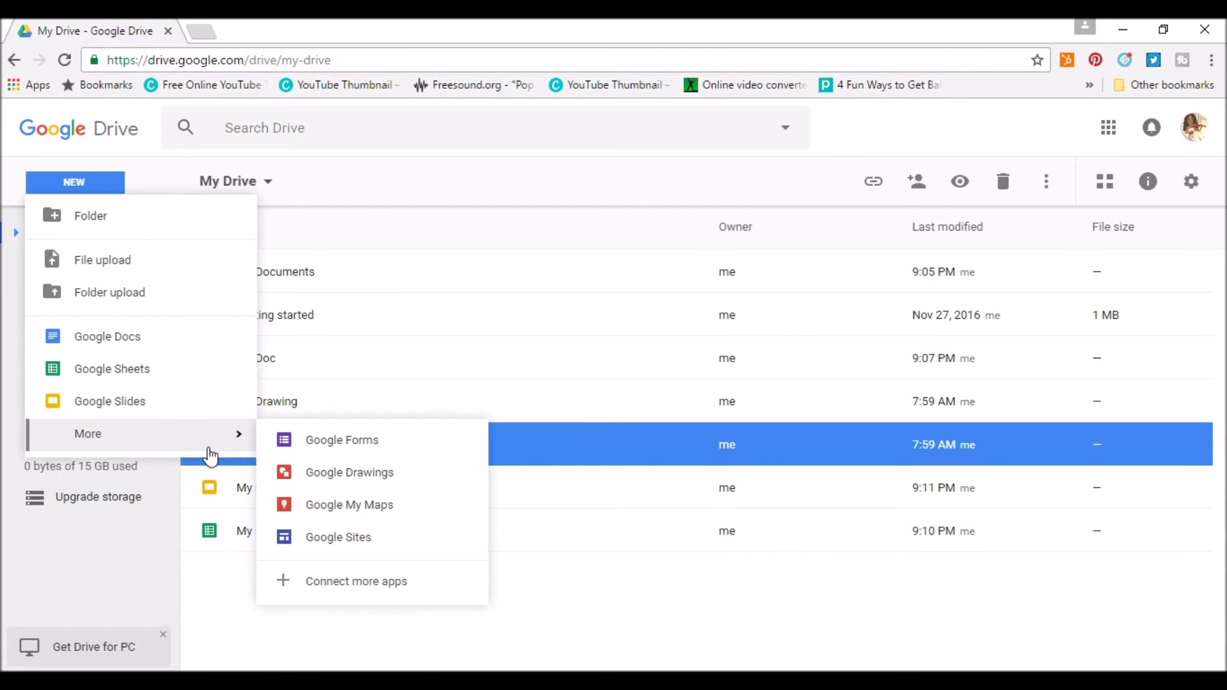
click(360, 508)
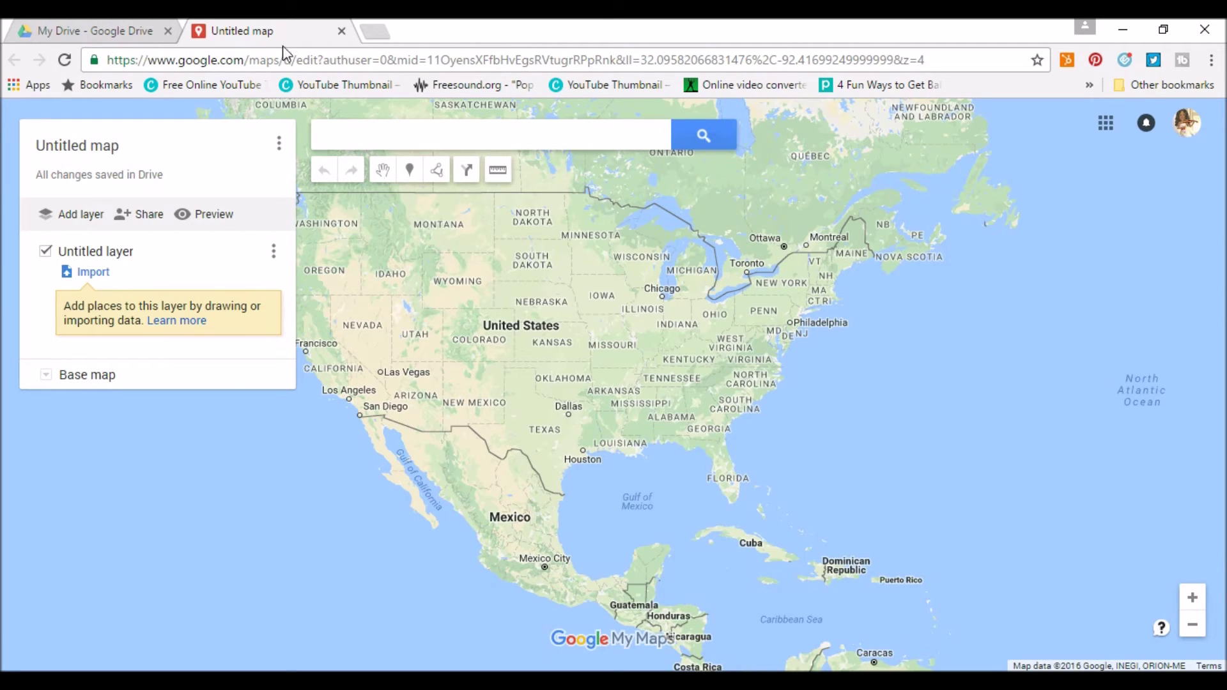
Close the map and start a new Google Sites website from Drive's New > More menu.
click(342, 32)
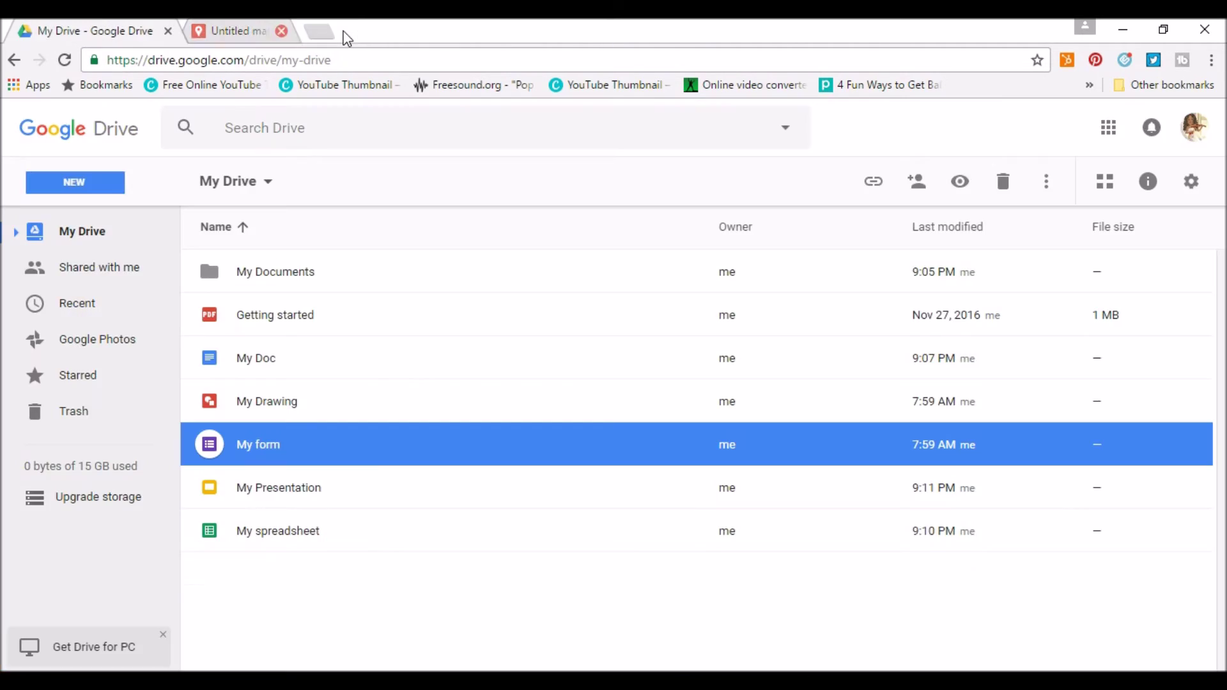
click(60, 188)
mouse_move(115, 430)
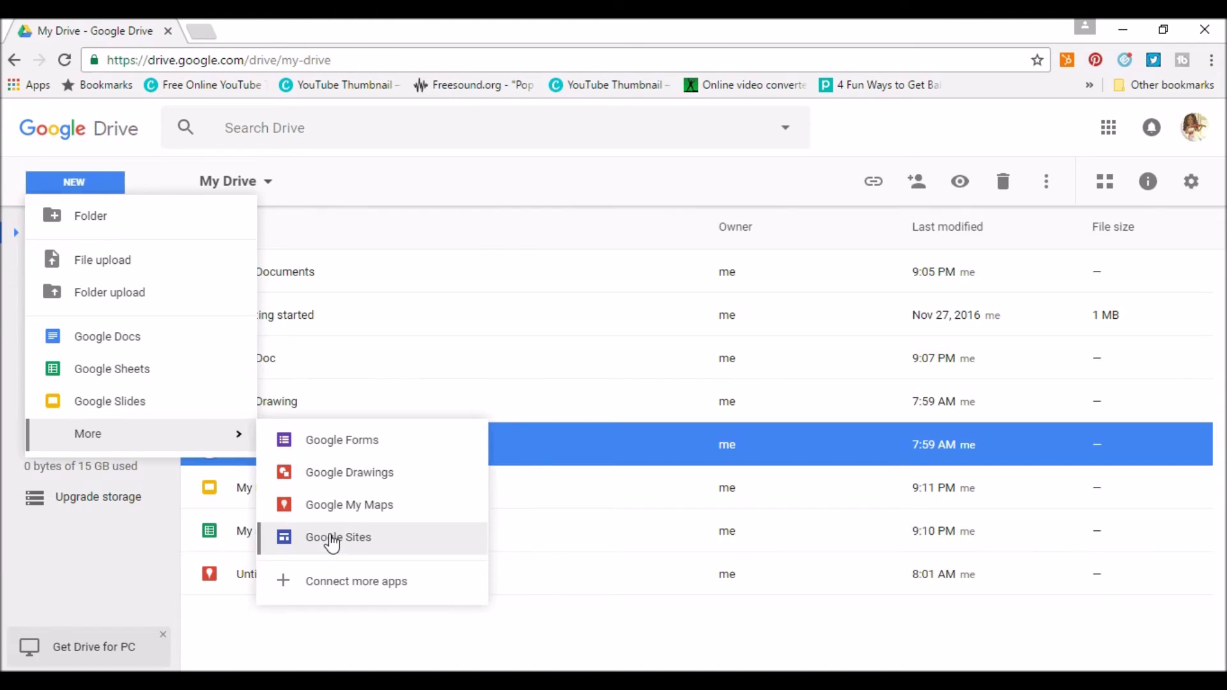
click(331, 540)
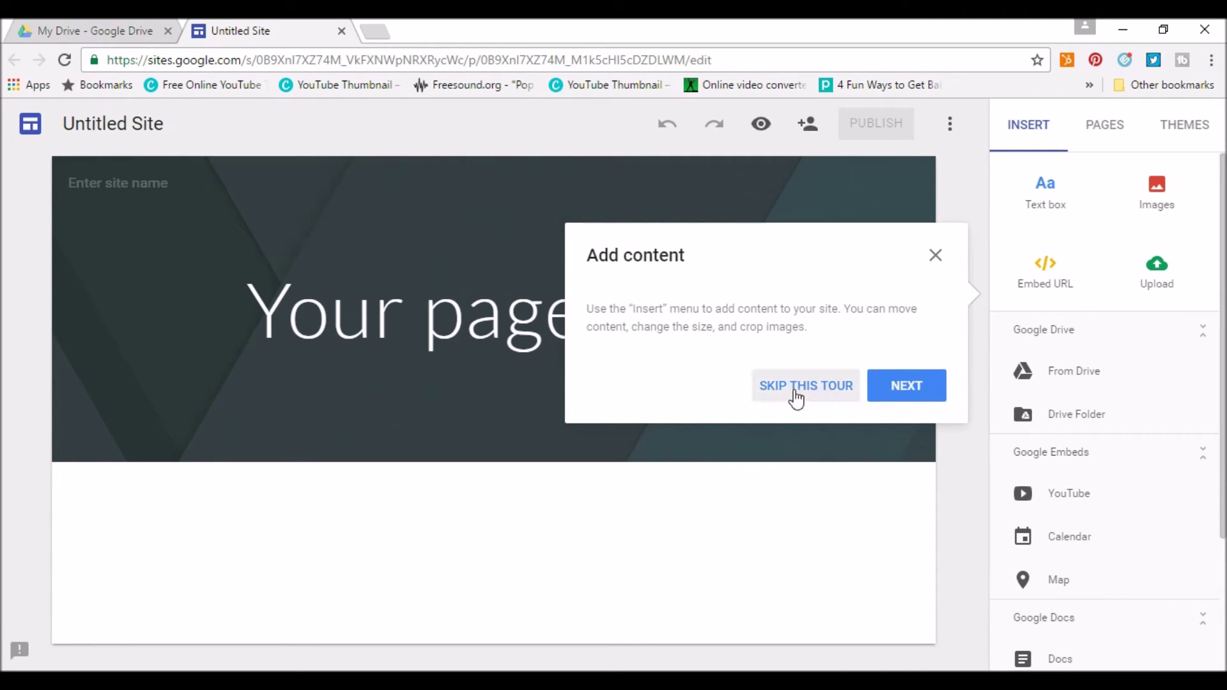
Skip the Sites tour and set the page title to 'My Web Page/Site'.
click(936, 257)
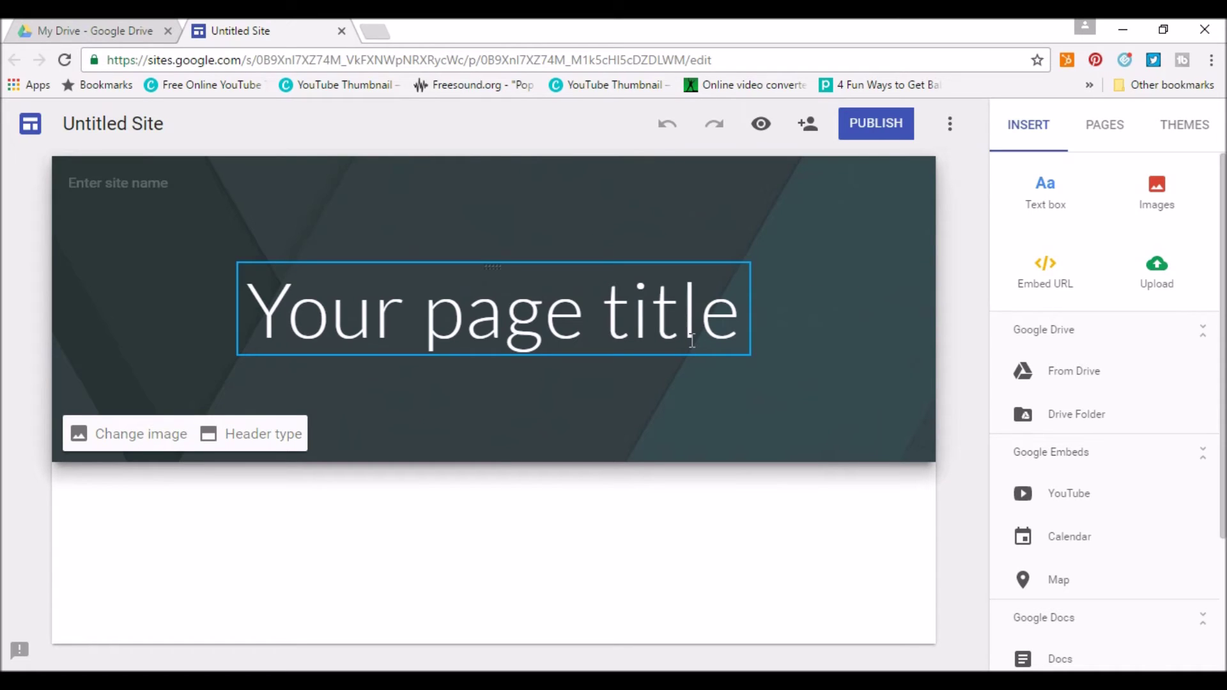
click(571, 299)
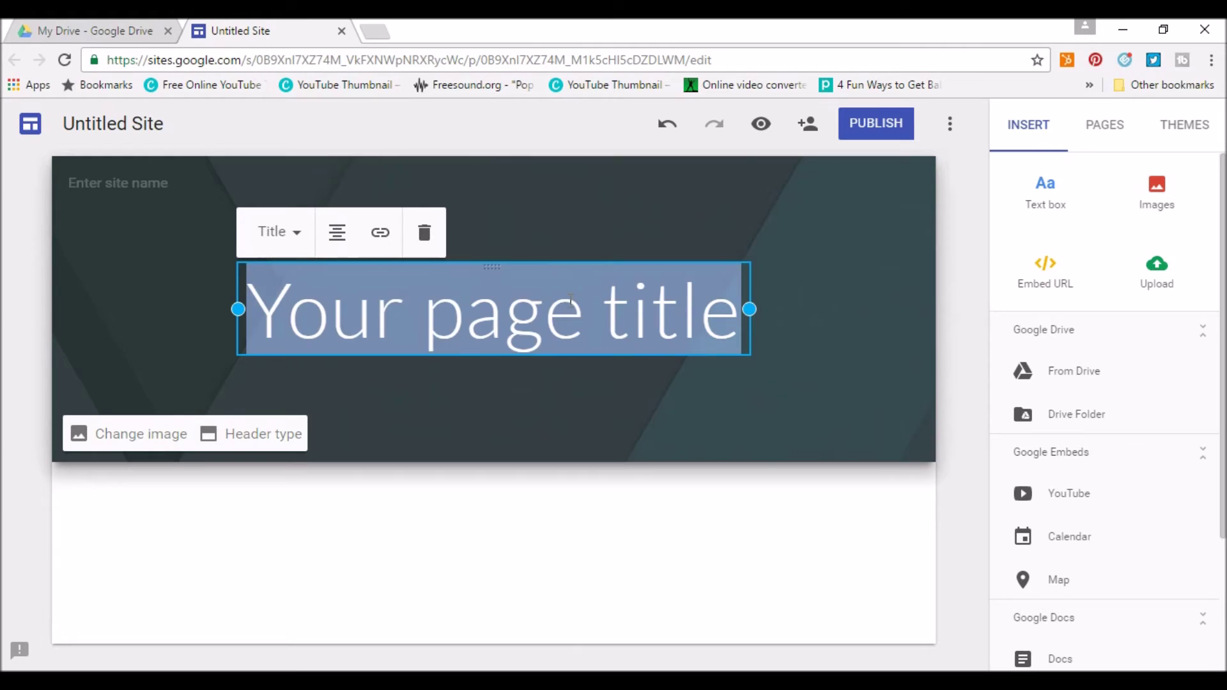
text(My Web)
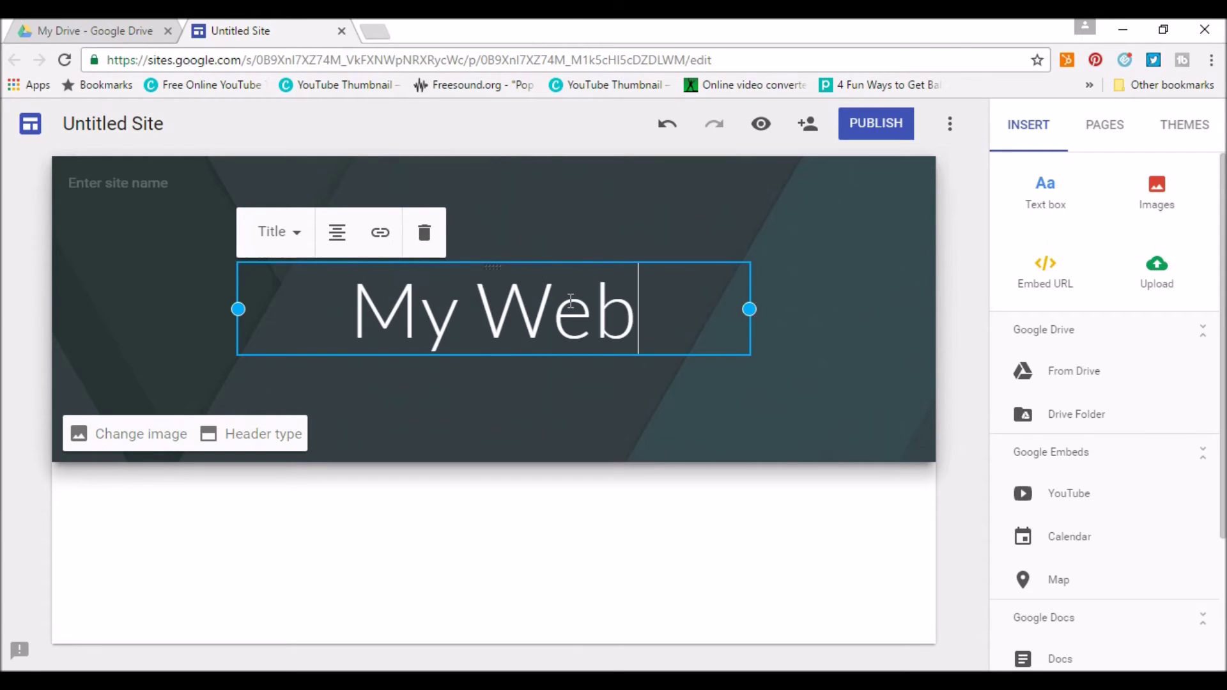
text( Page)
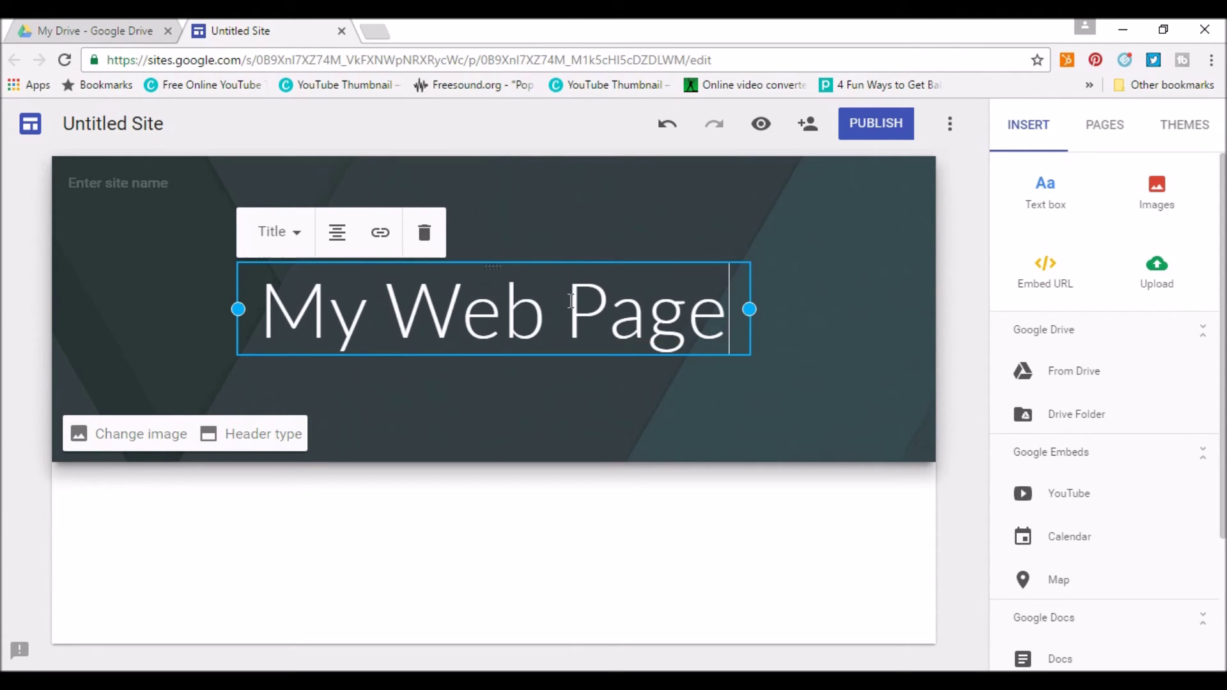
text(/Site)
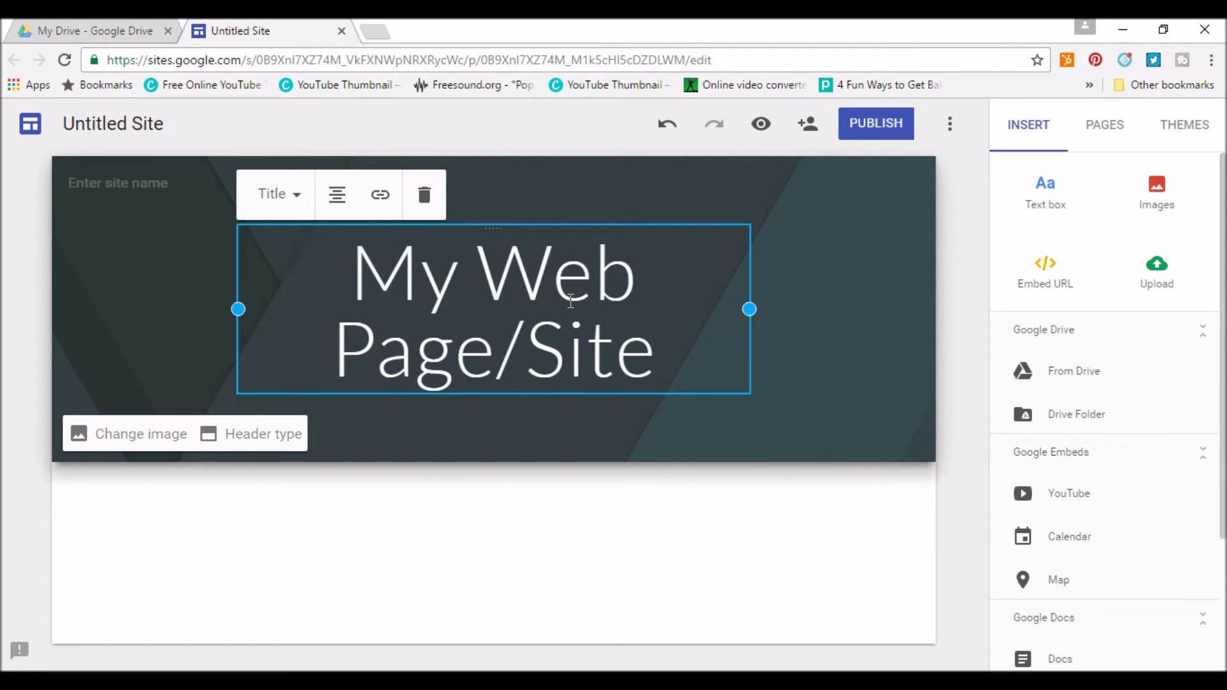
click(540, 452)
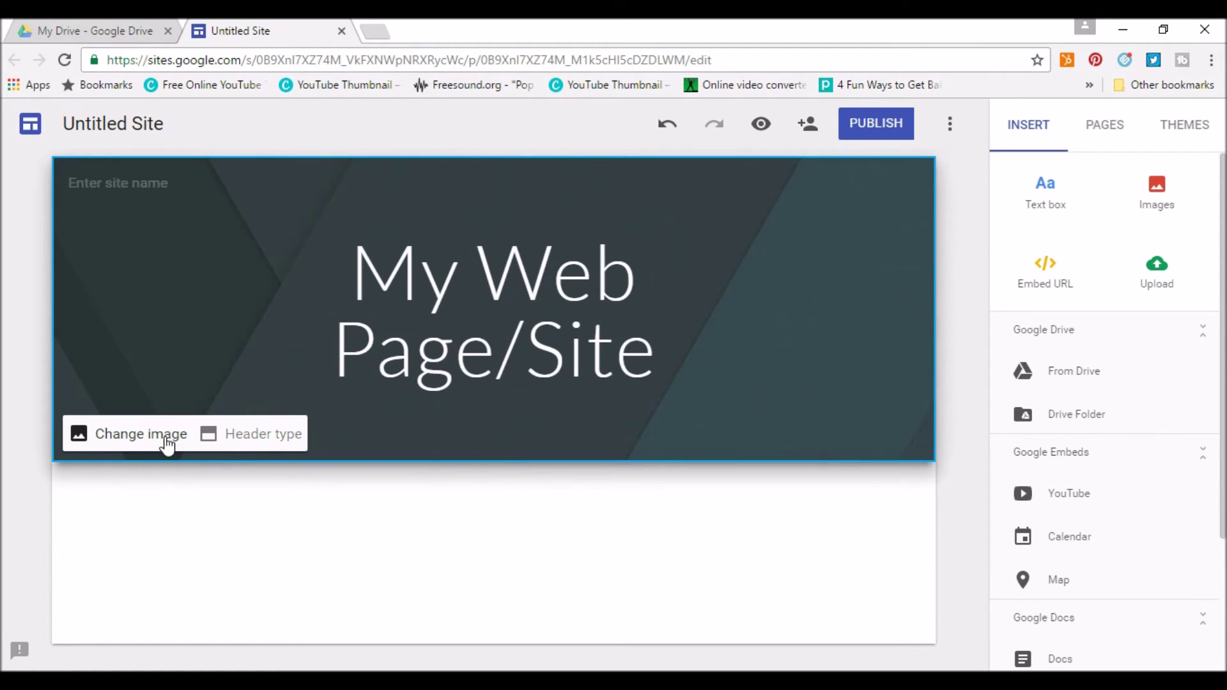
Change the header background to the sticky-notes image.
click(161, 439)
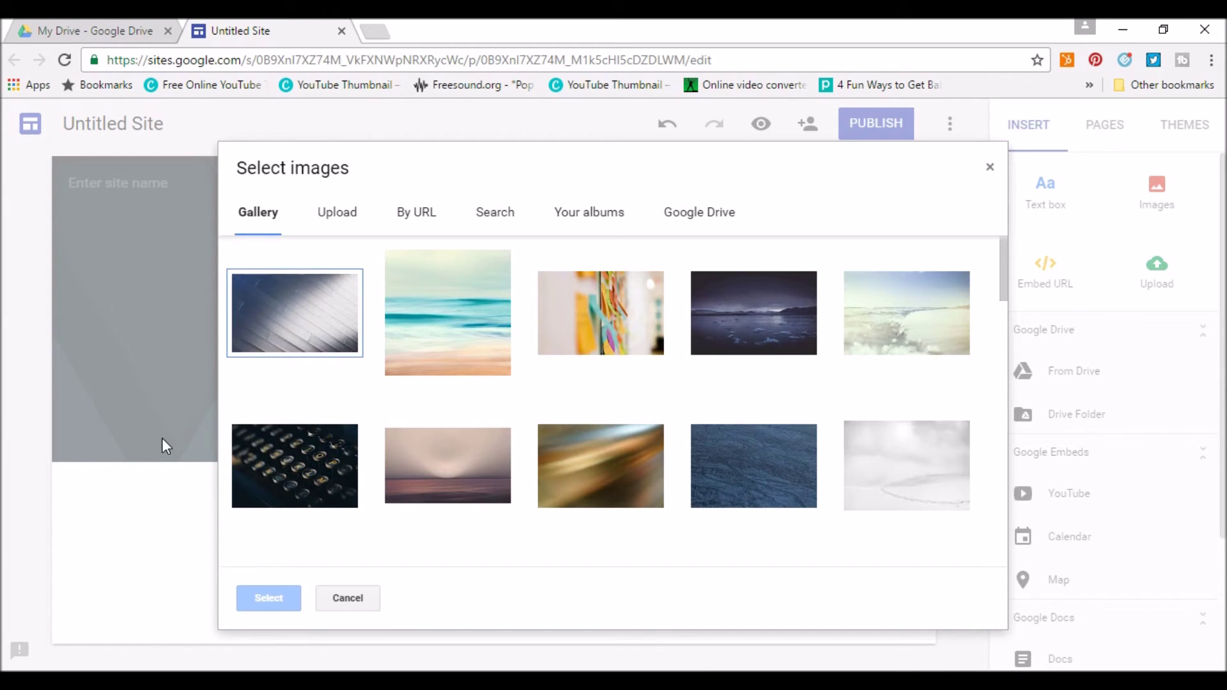
click(598, 323)
click(297, 594)
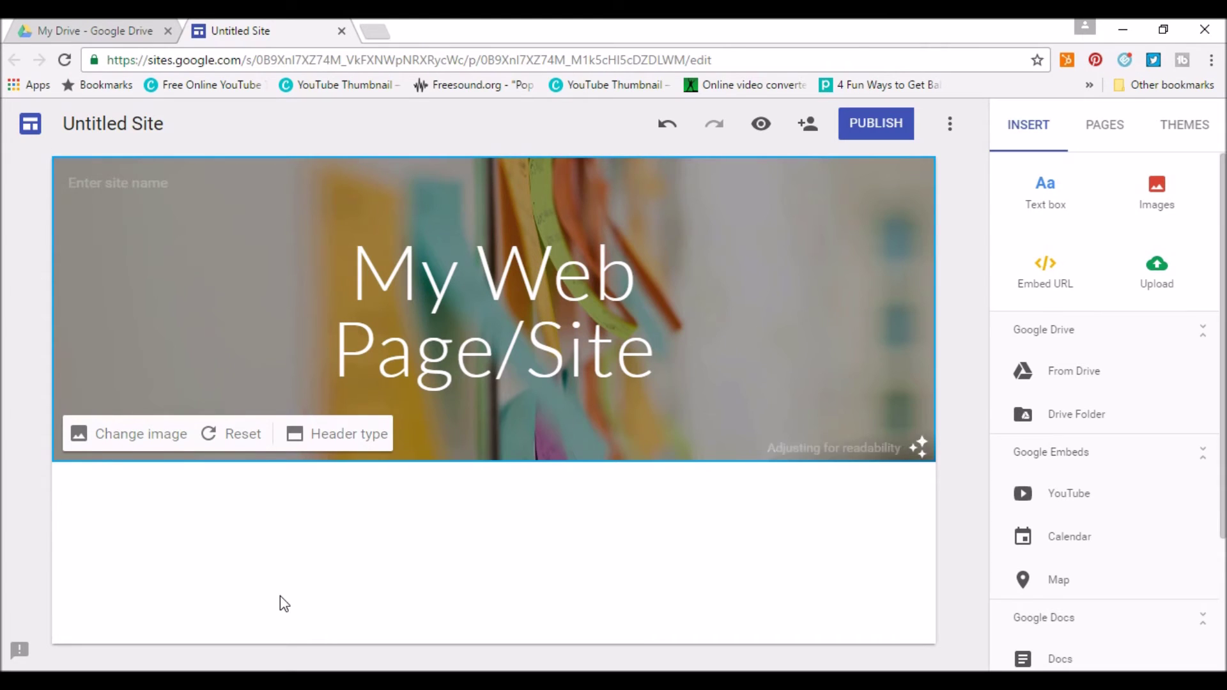
Name the site 'My Site'.
click(107, 182)
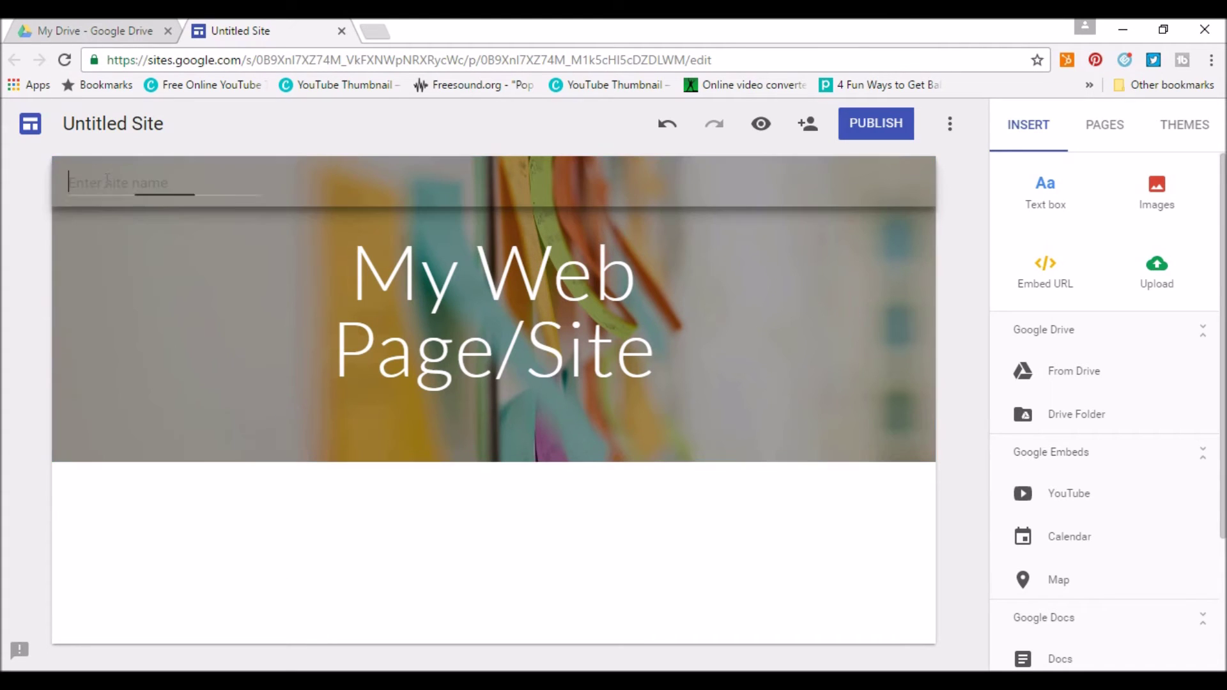
text(My Site)
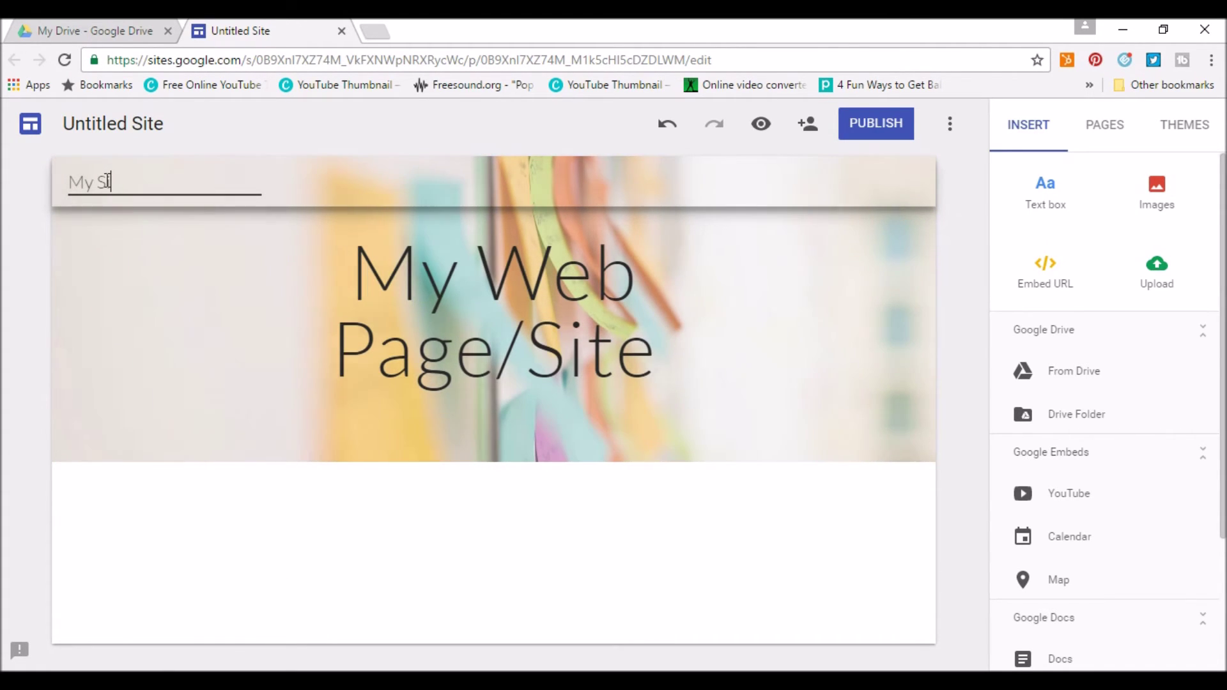
click(572, 581)
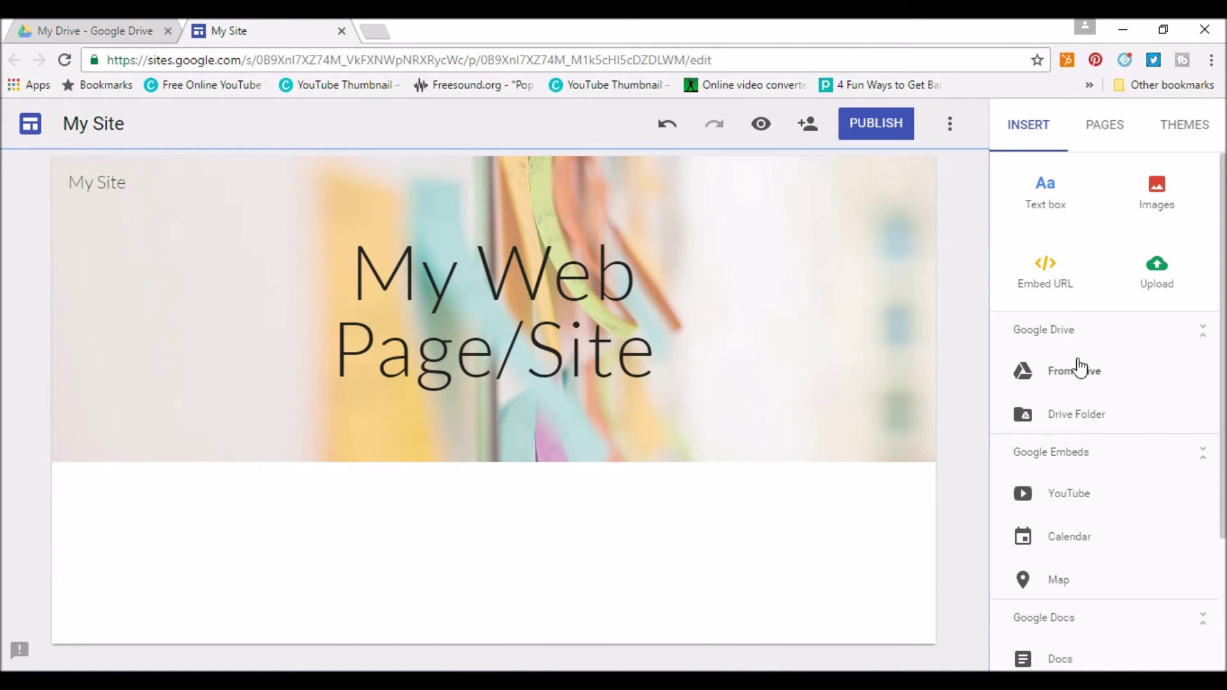
Browse Drive files for inserting without adding any, then open the Publish to the web settings.
click(1072, 380)
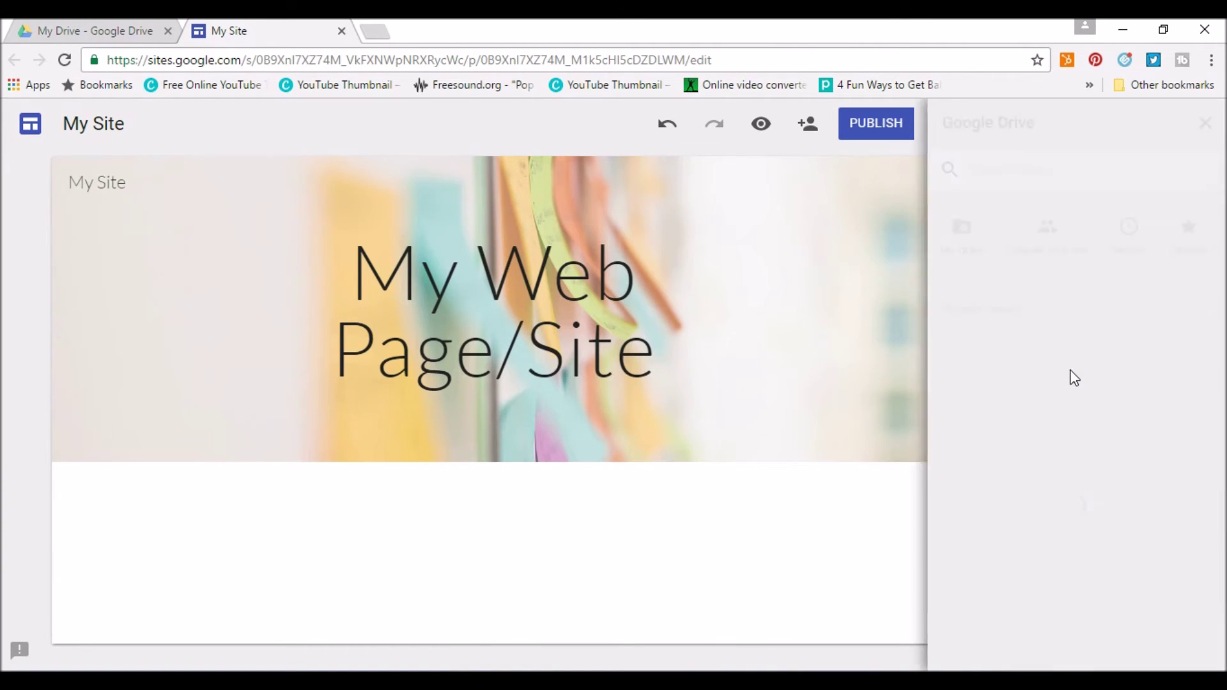
scroll(1080, 413, down, 1)
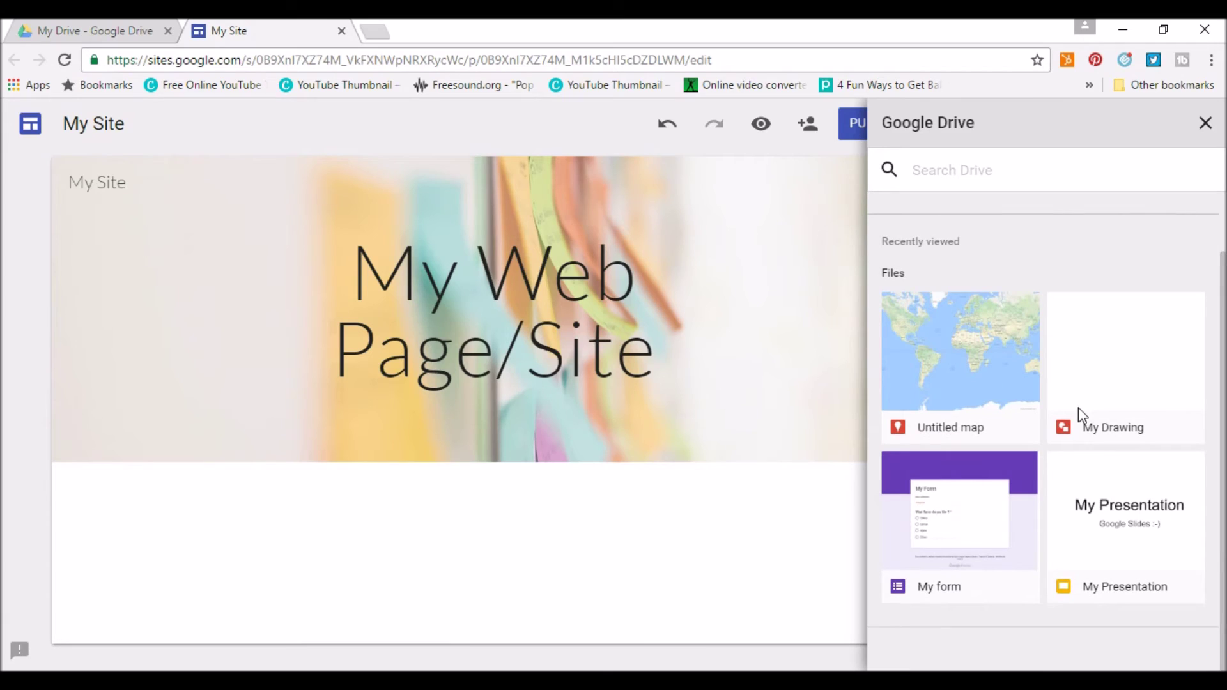
scroll(1079, 408, up, 1)
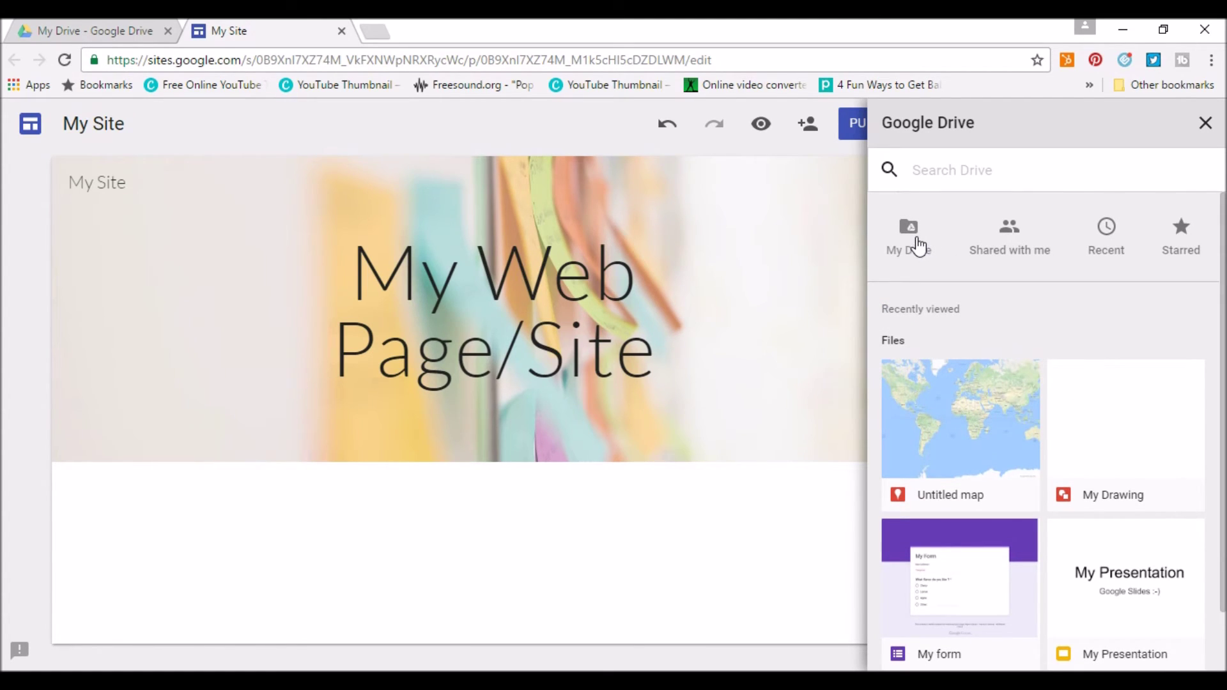
click(1197, 123)
scroll(1153, 424, down, 3)
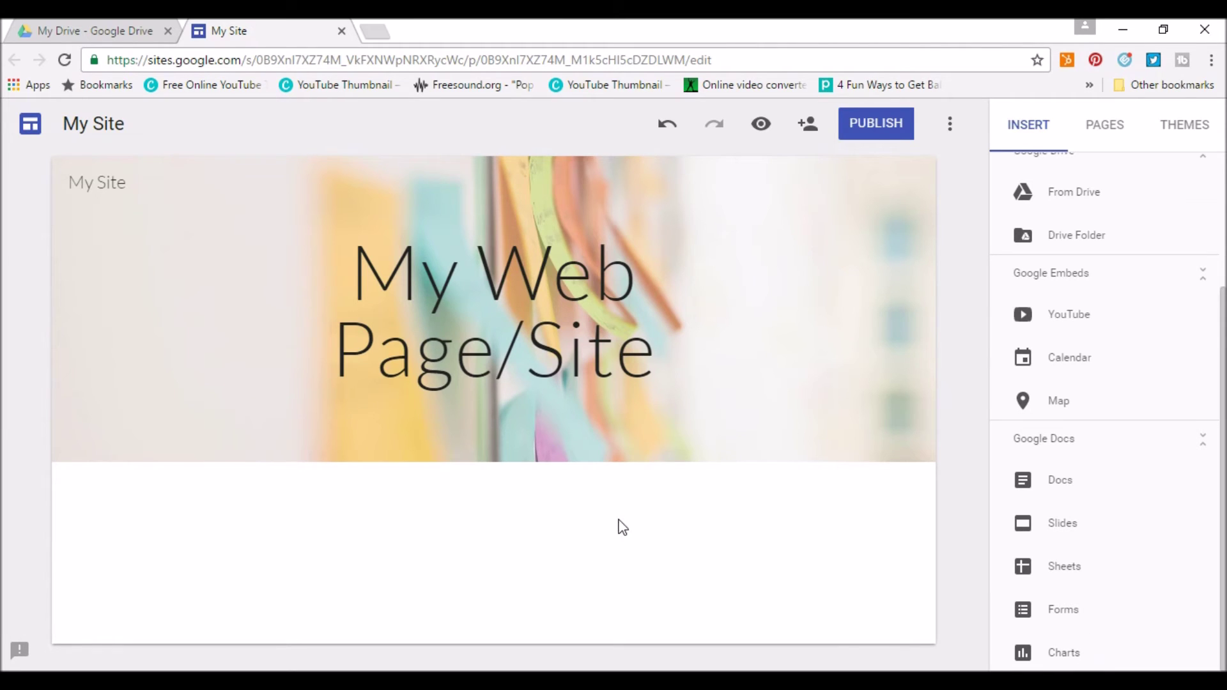
click(870, 125)
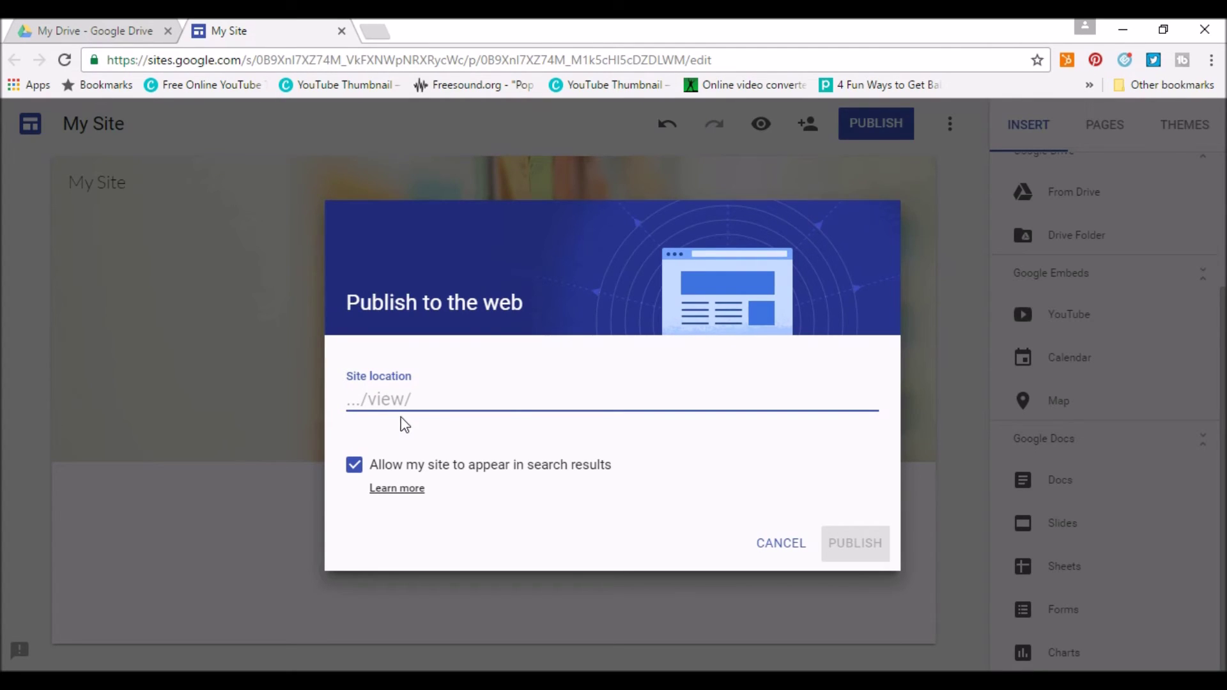
Cancel publishing and try the Simple theme in teal on the site.
click(787, 541)
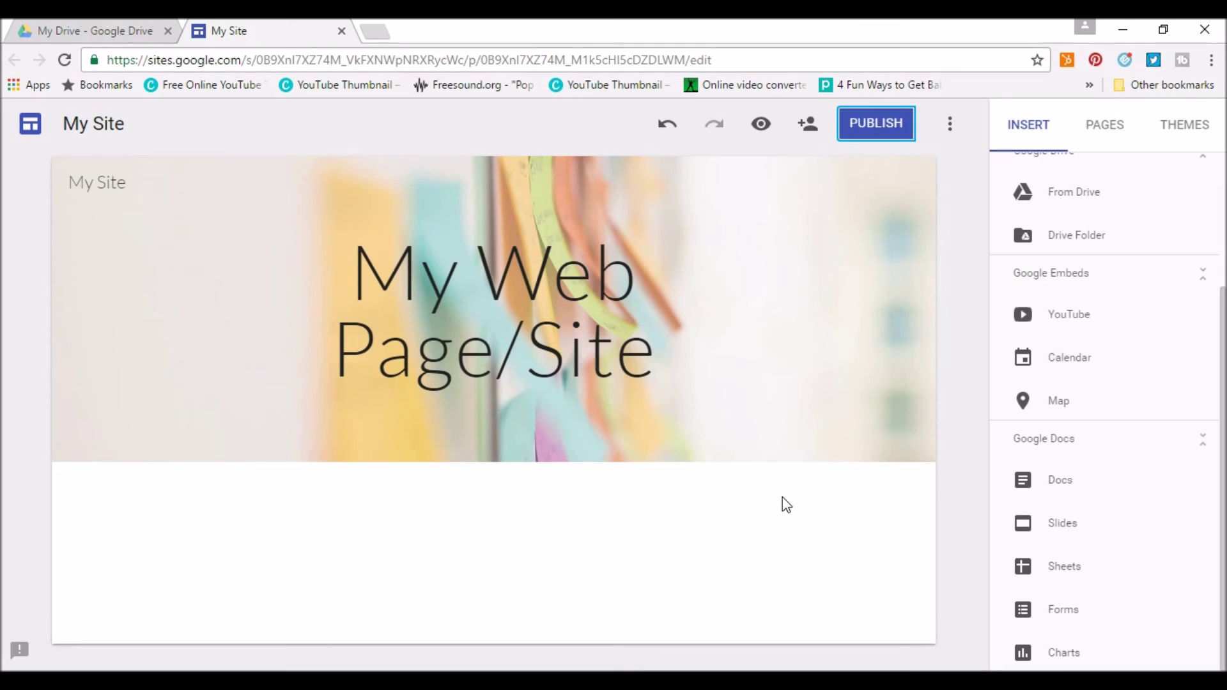
click(1108, 129)
click(1184, 133)
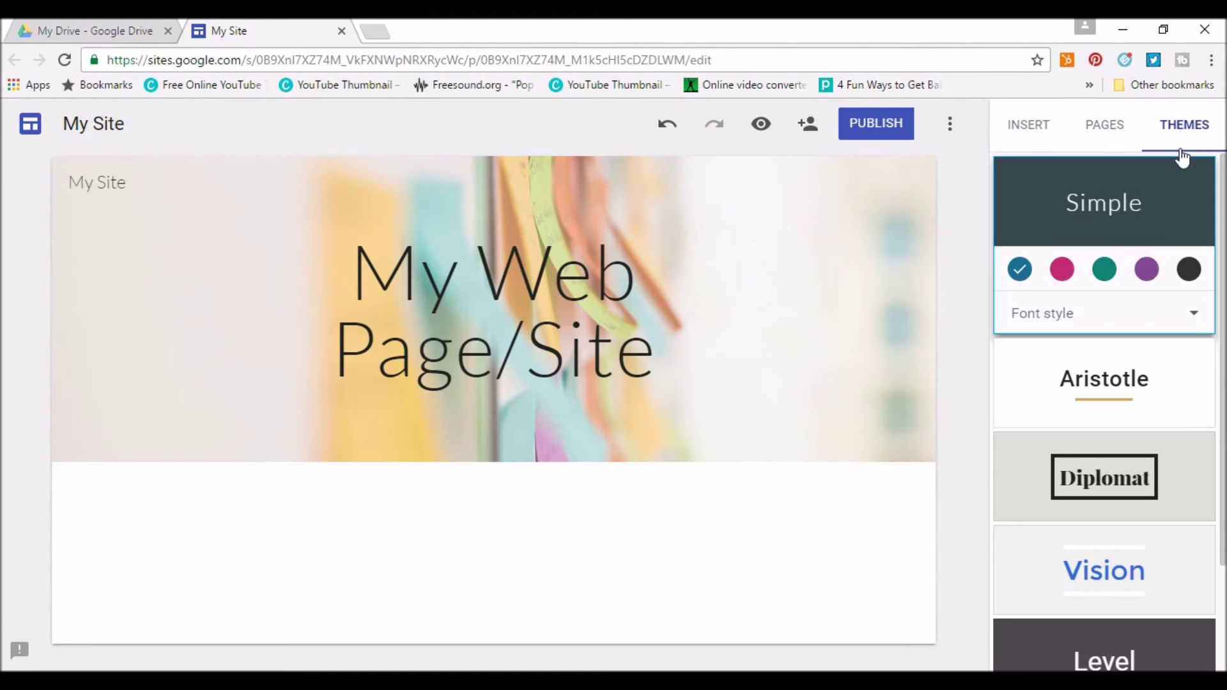
click(1106, 272)
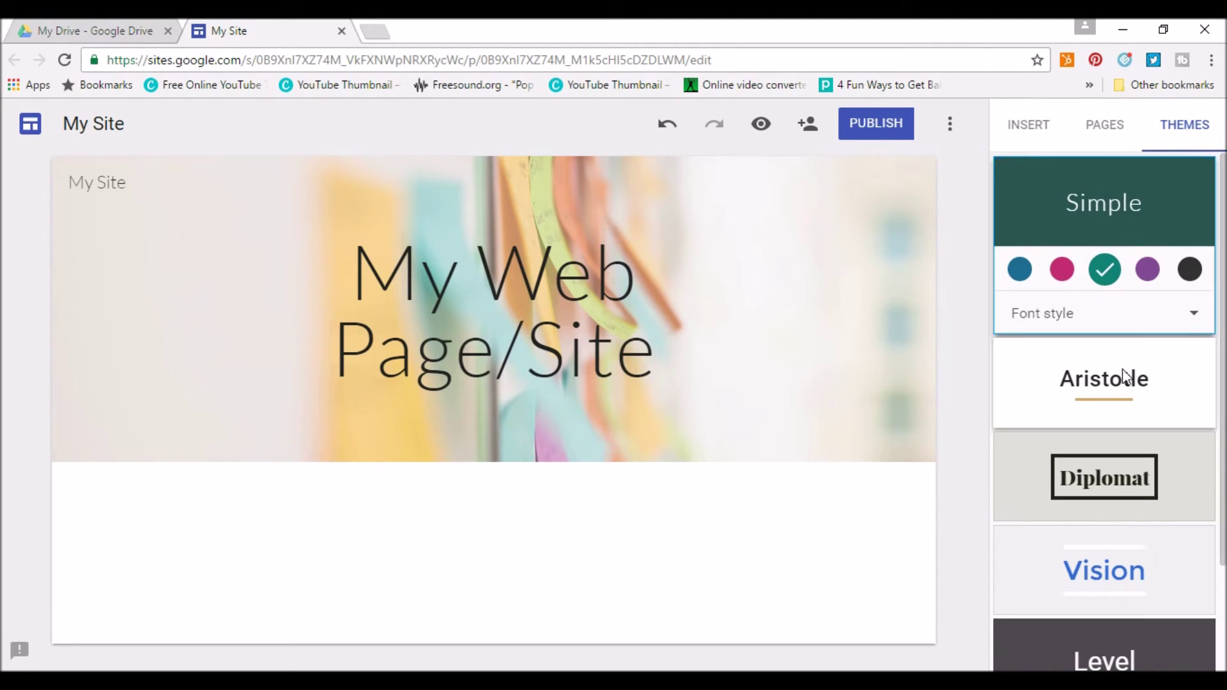
Apply the Impression theme with its green colour, then close the My Site tab.
scroll(1118, 339, down, 2)
click(1080, 629)
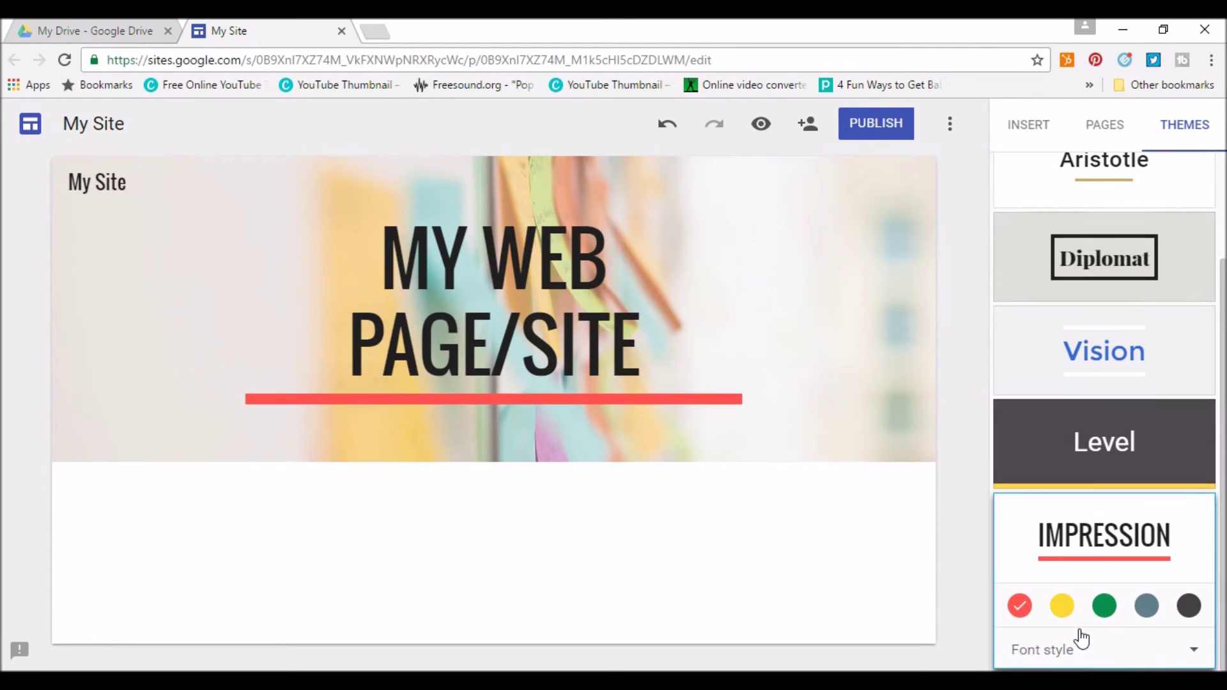
click(1108, 605)
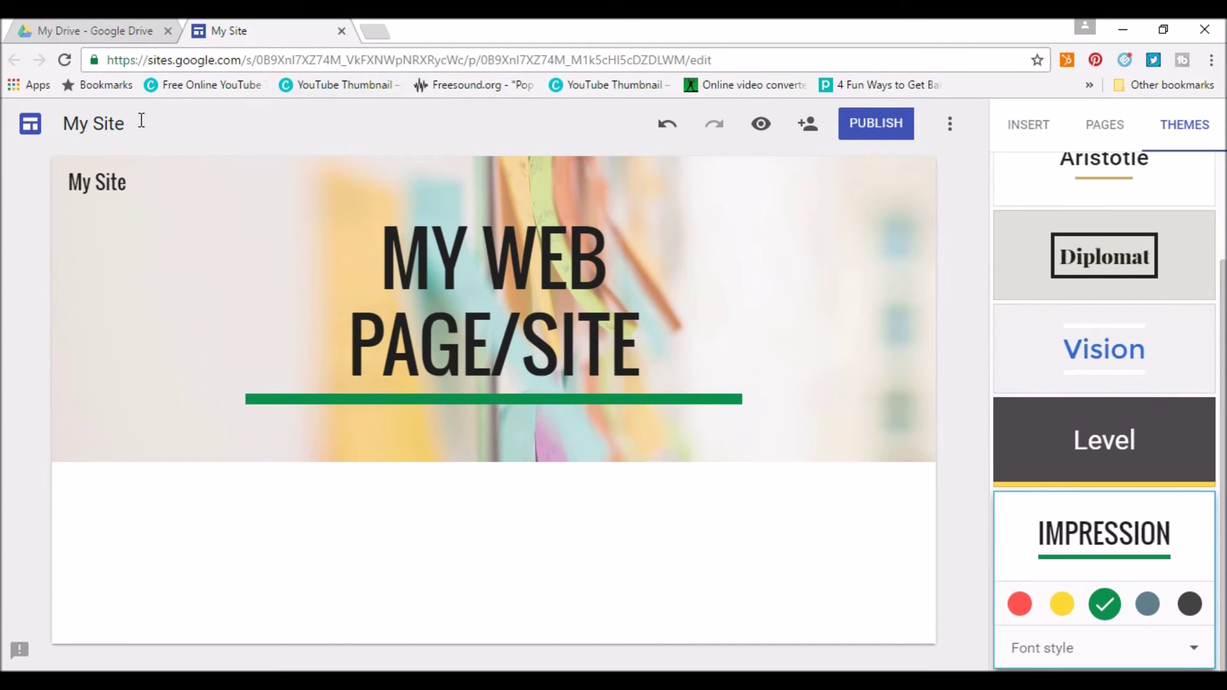
click(342, 31)
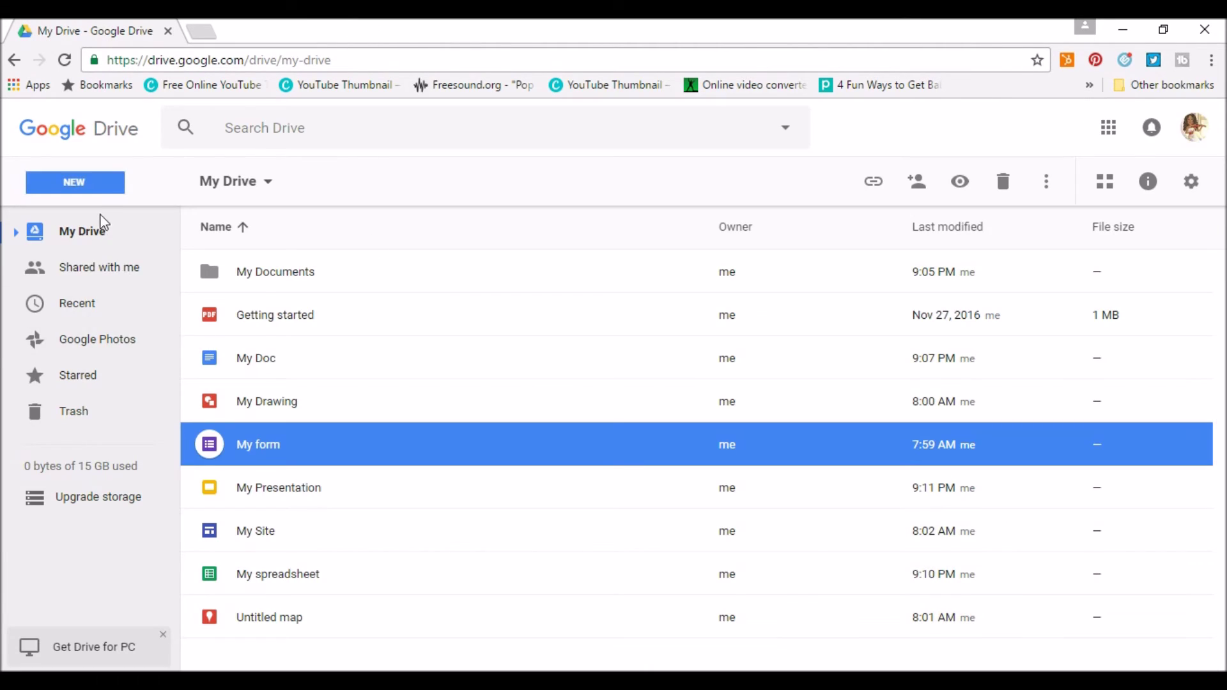
click(96, 185)
mouse_move(118, 432)
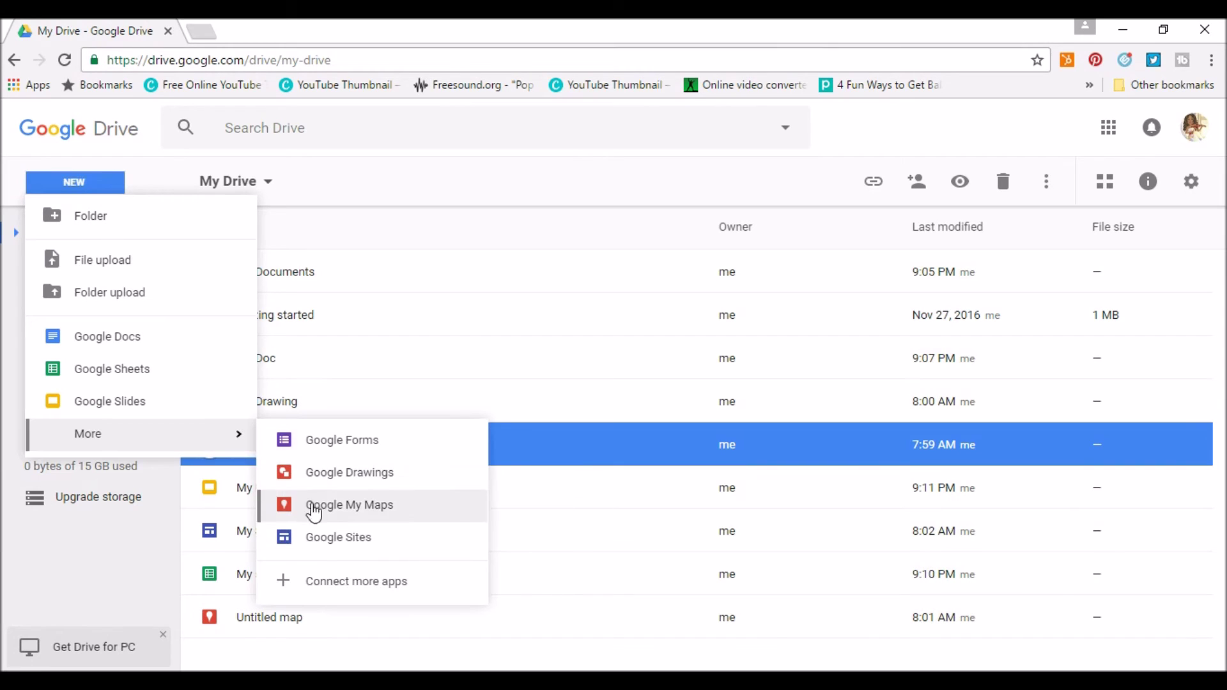
click(320, 583)
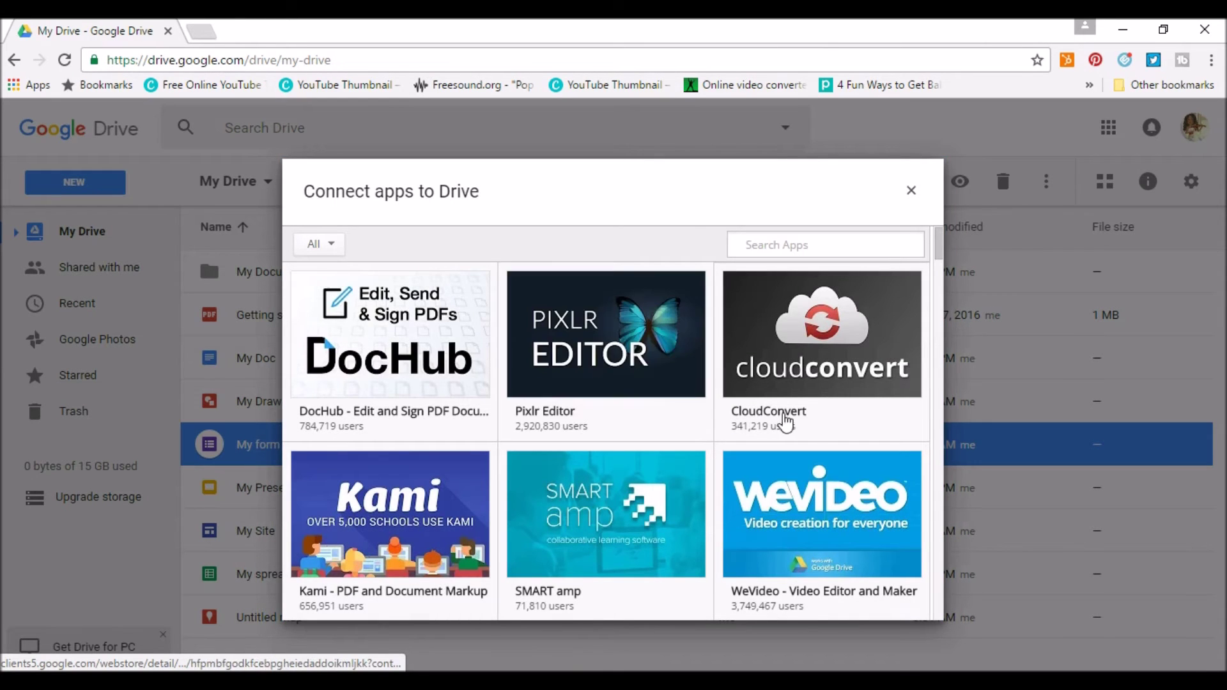
scroll(800, 424, down, 7)
scroll(815, 430, up, 7)
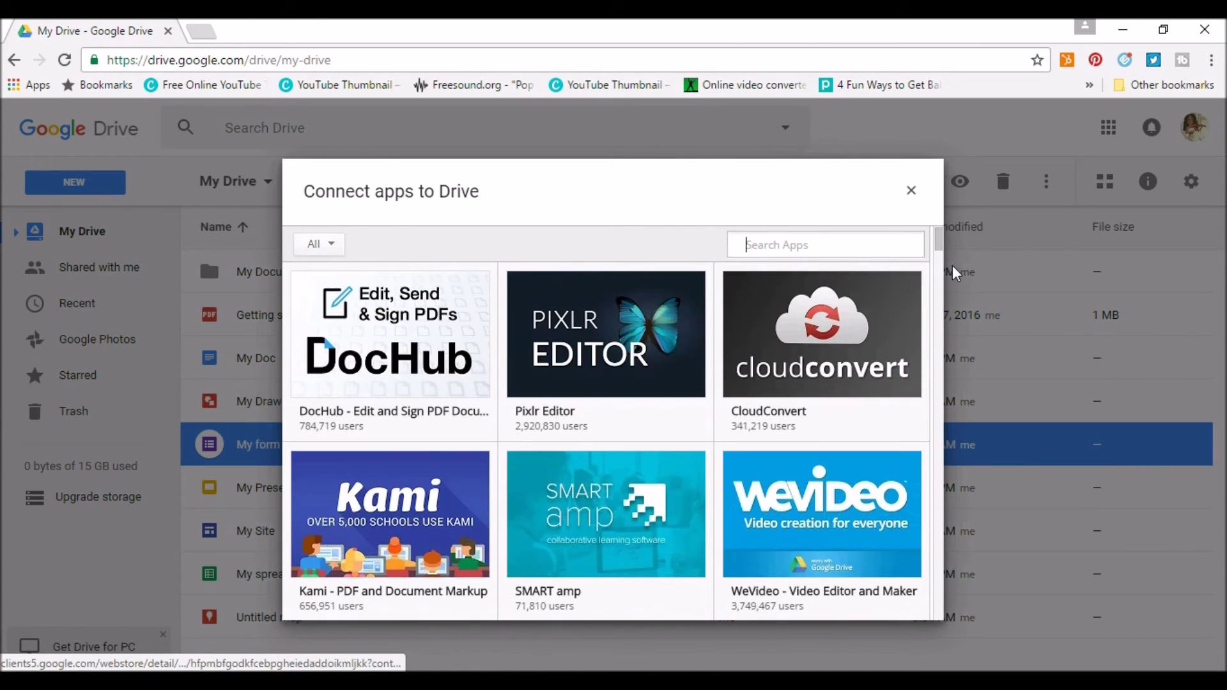
click(911, 190)
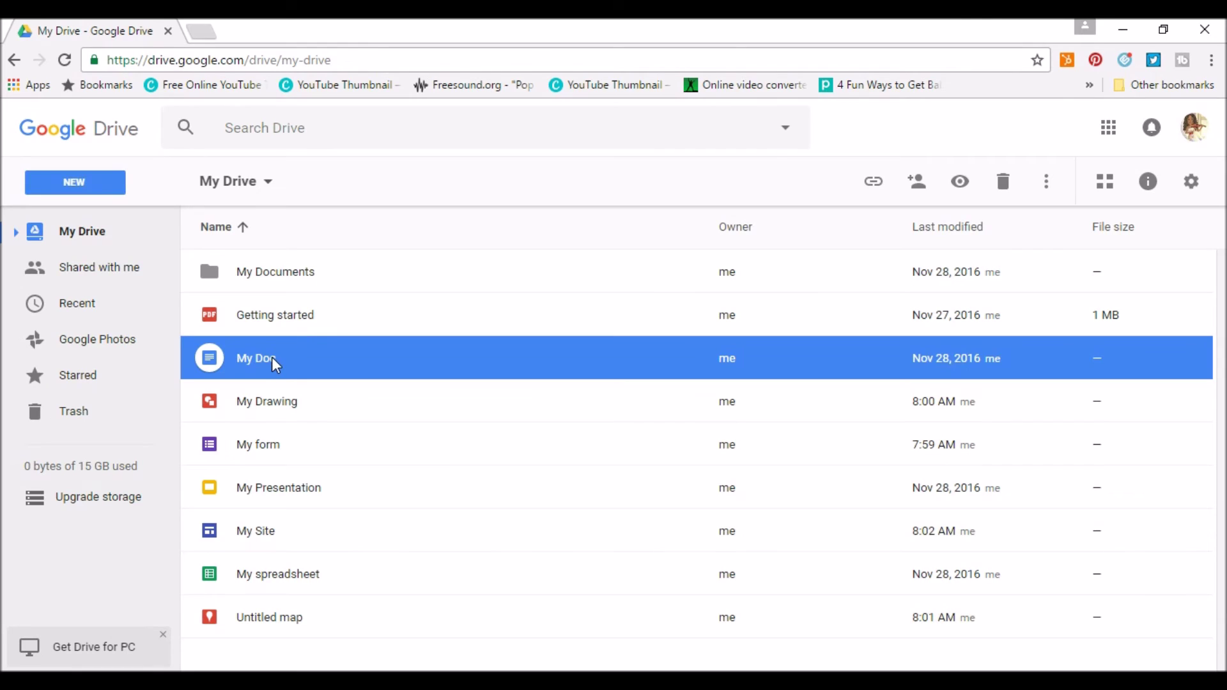
Open My Doc and start sharing it with the recipient's e-mail address.
double_click(273, 358)
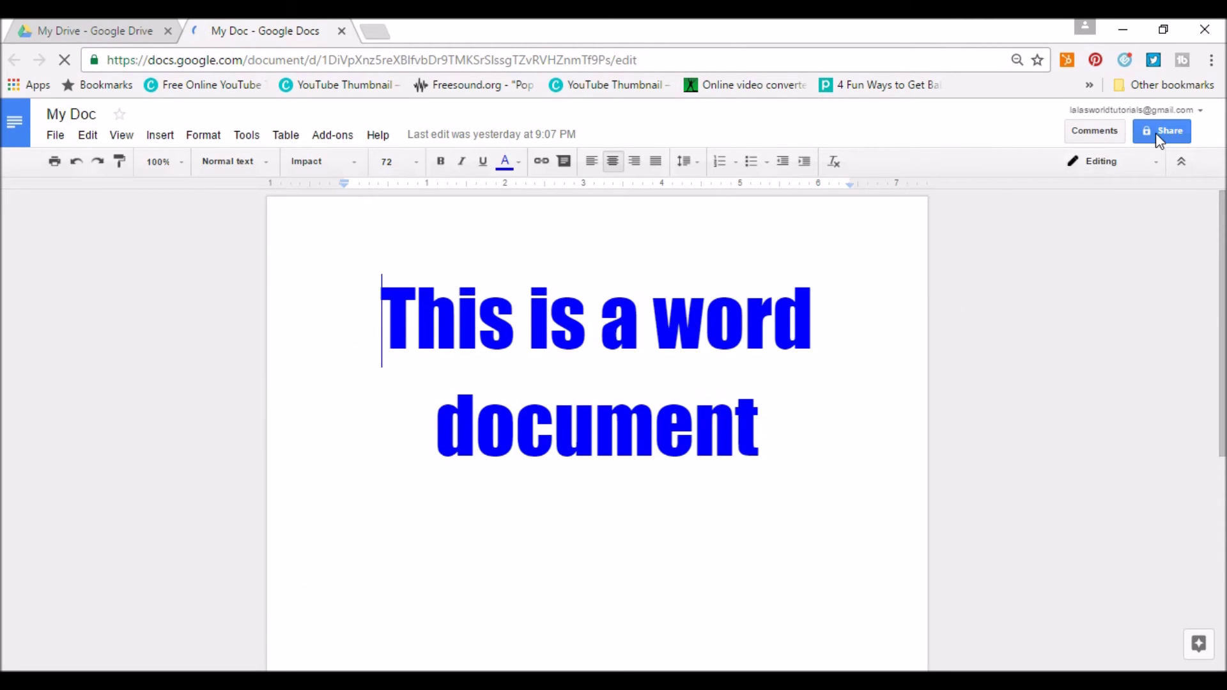
click(1159, 136)
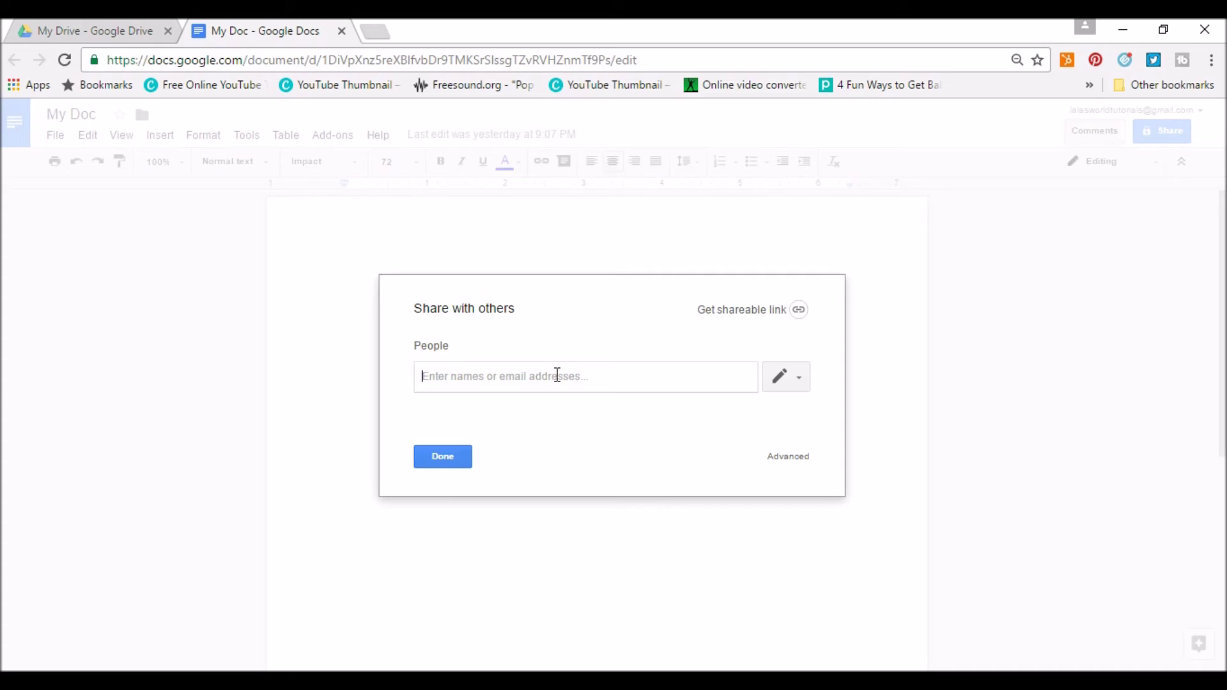
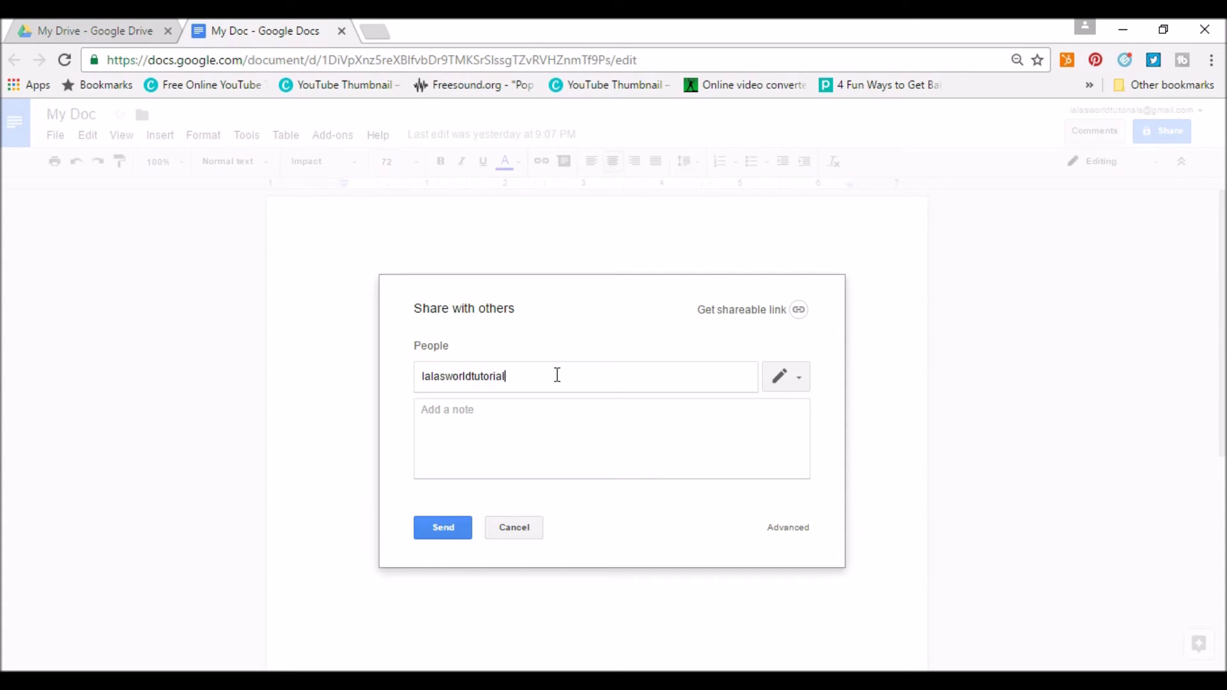
Add the note 'Check this out', check the permission level, and turn on view-by-link sharing.
click(691, 441)
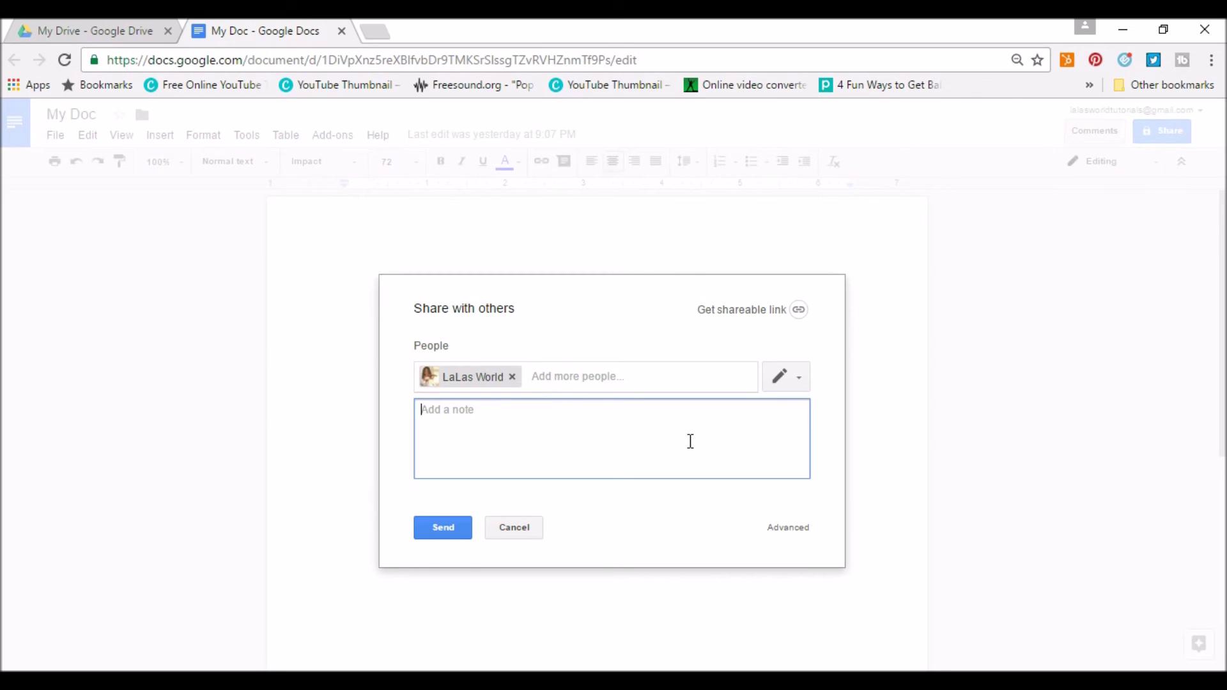
text(Check this out)
click(805, 379)
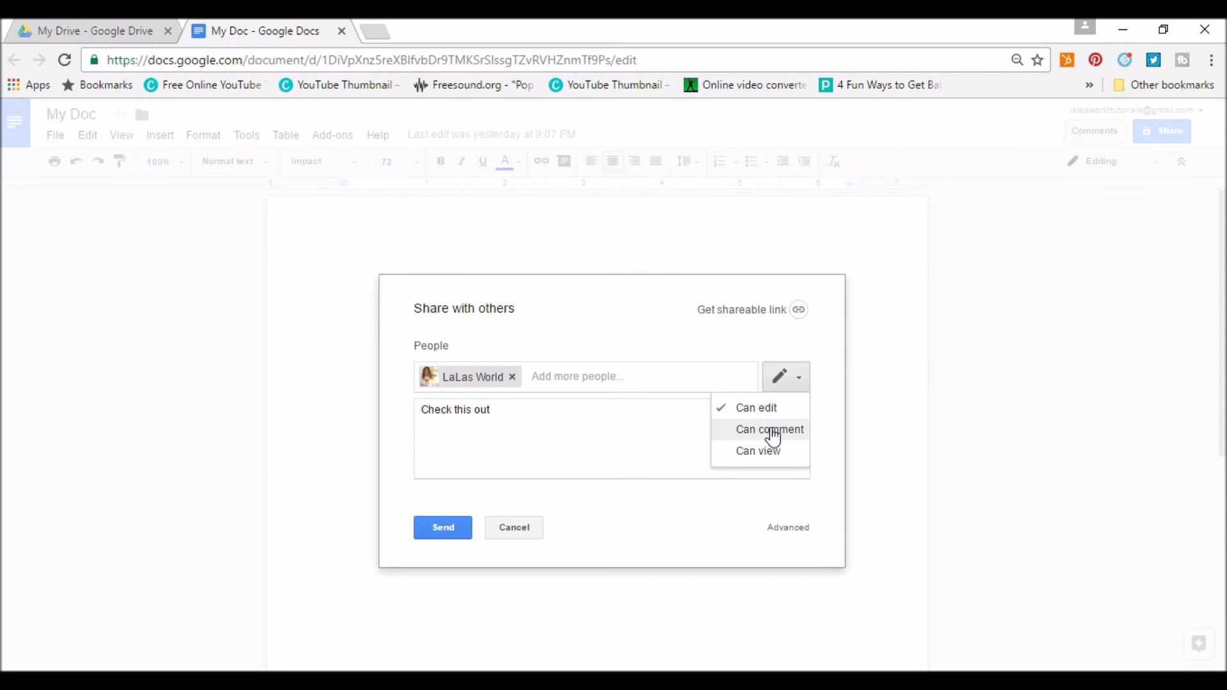
click(744, 312)
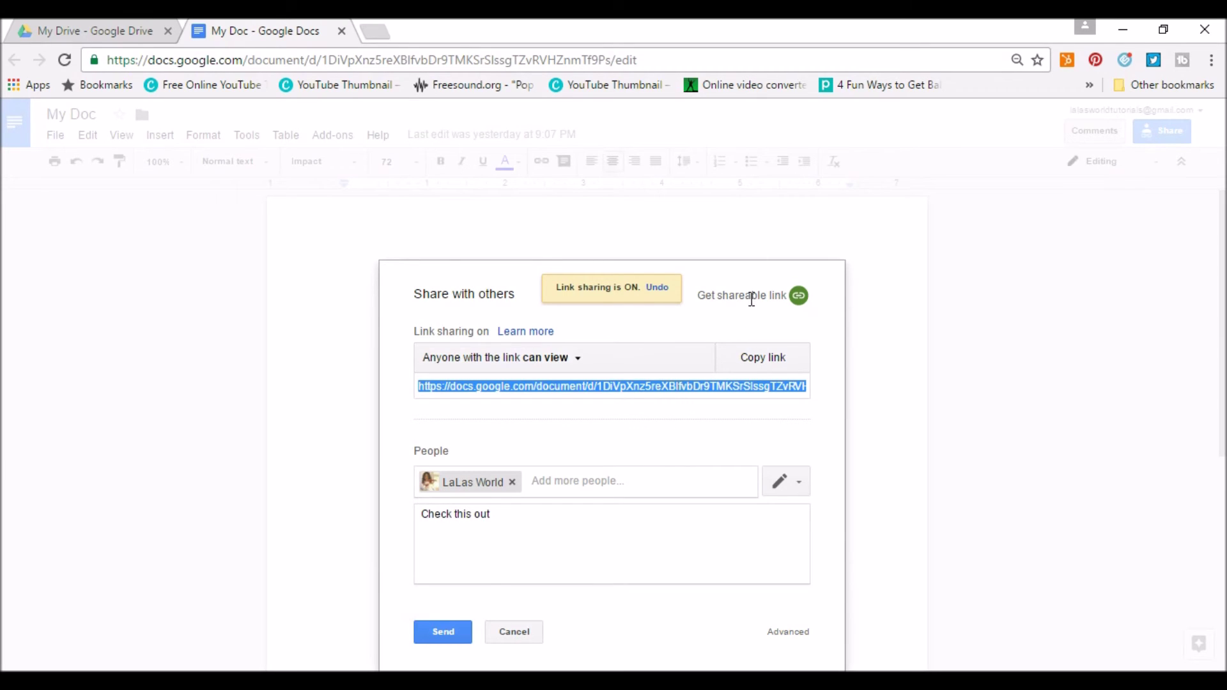
Undo link sharing for My Doc, review the More... link options without changes, and open full sharing settings.
click(656, 289)
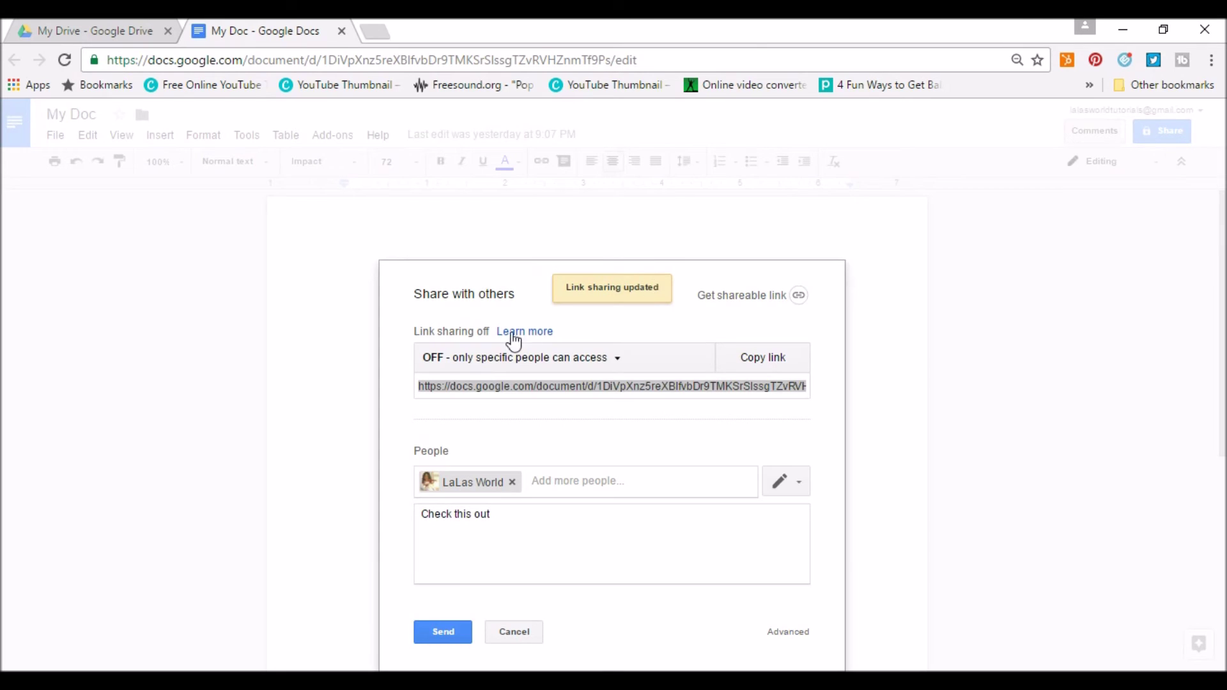
click(617, 366)
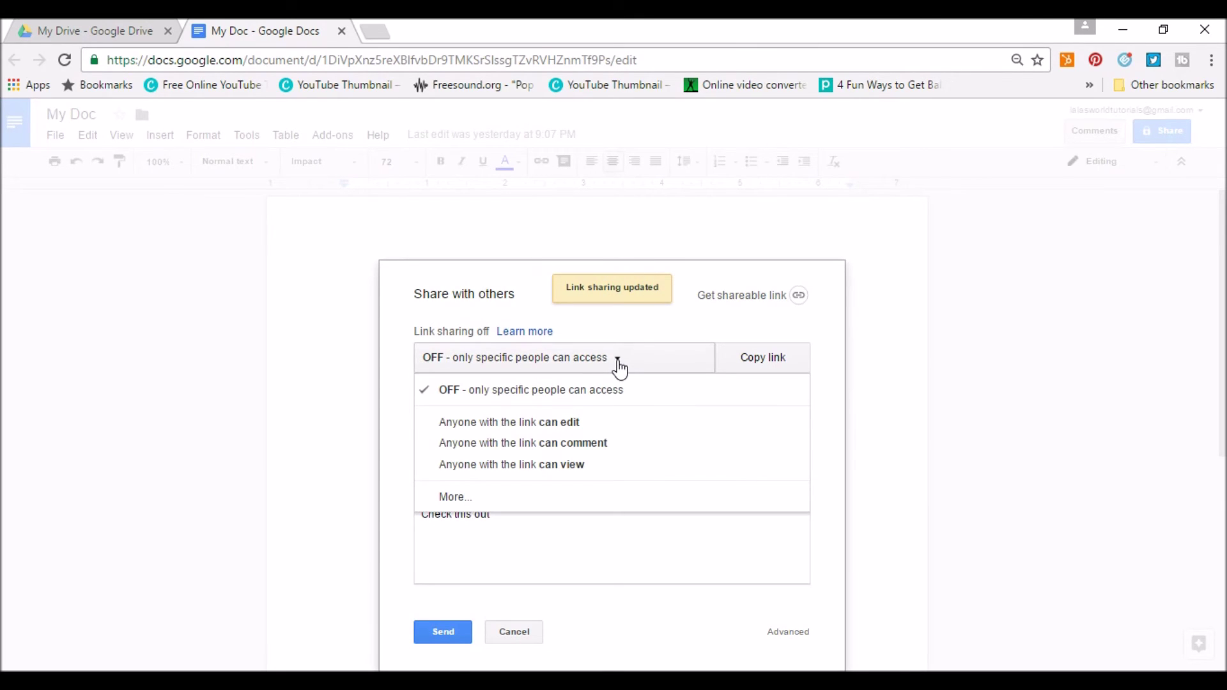
click(456, 497)
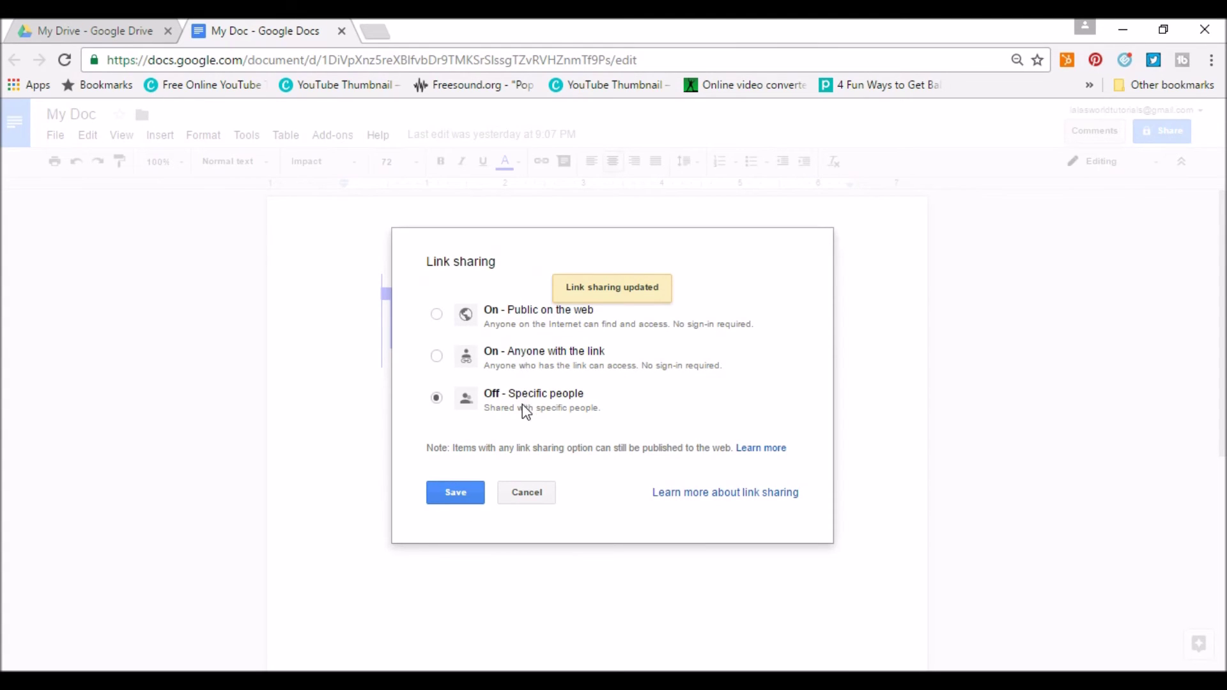
click(528, 493)
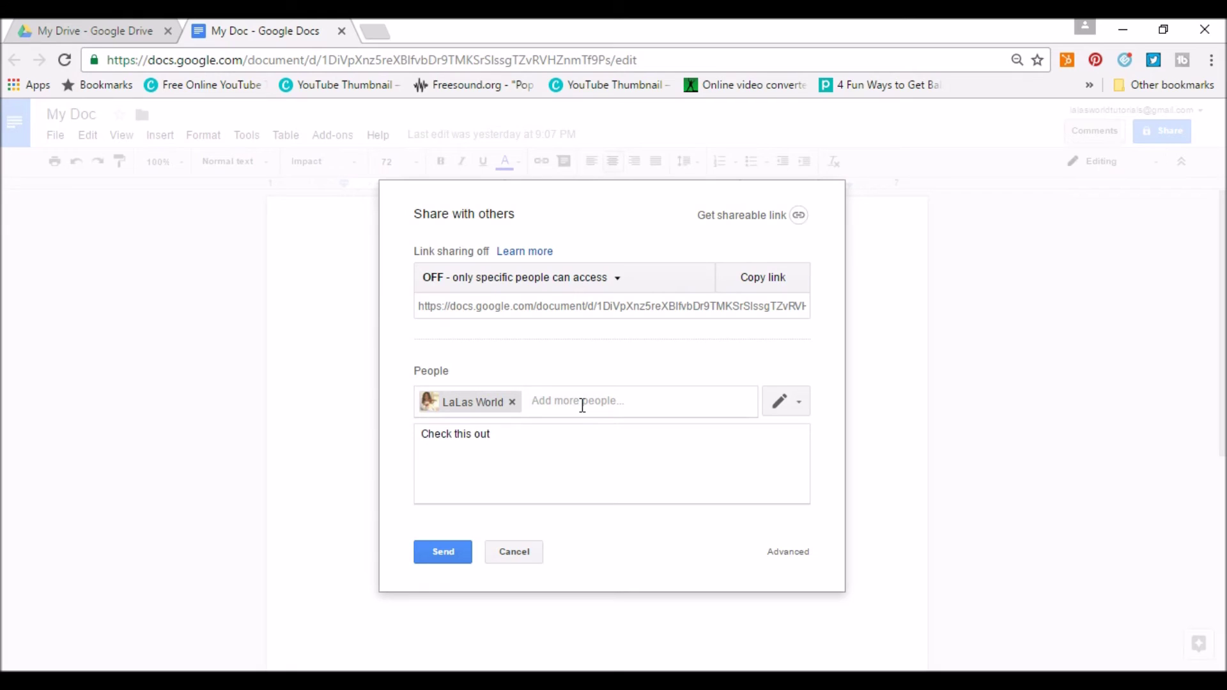
click(804, 553)
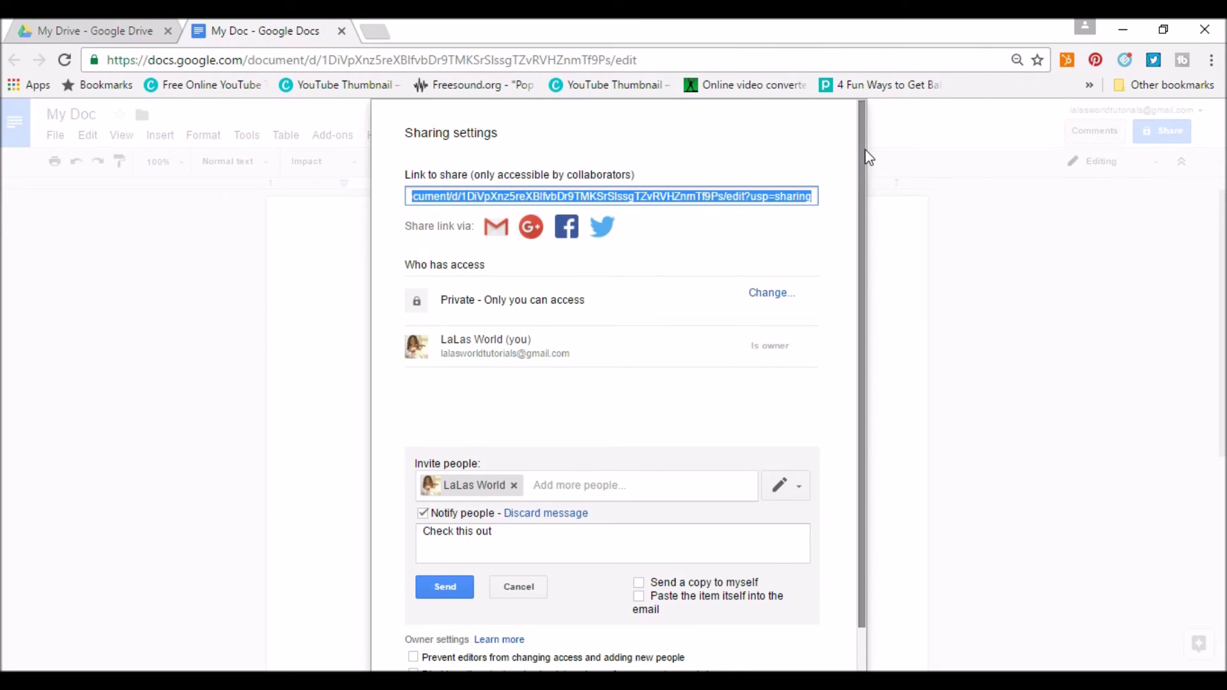
Send the 'Check this out' invitation and close Sharing settings with Done.
drag(865, 150, 863, 232)
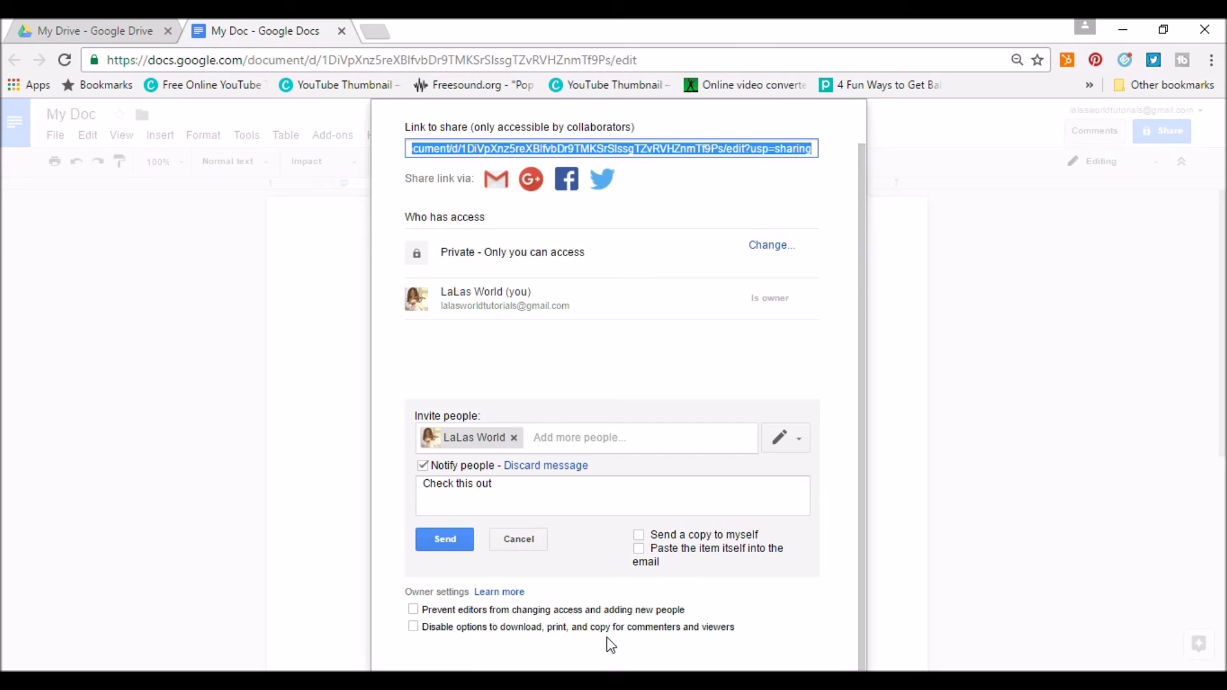
click(445, 541)
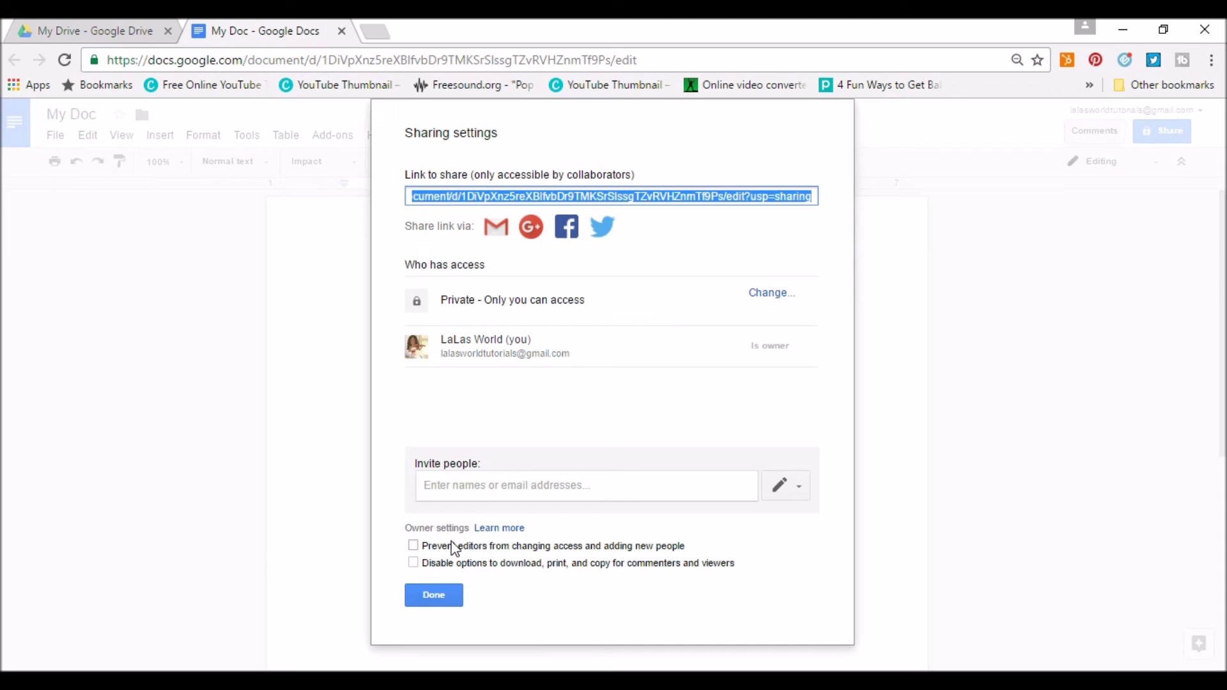
click(434, 595)
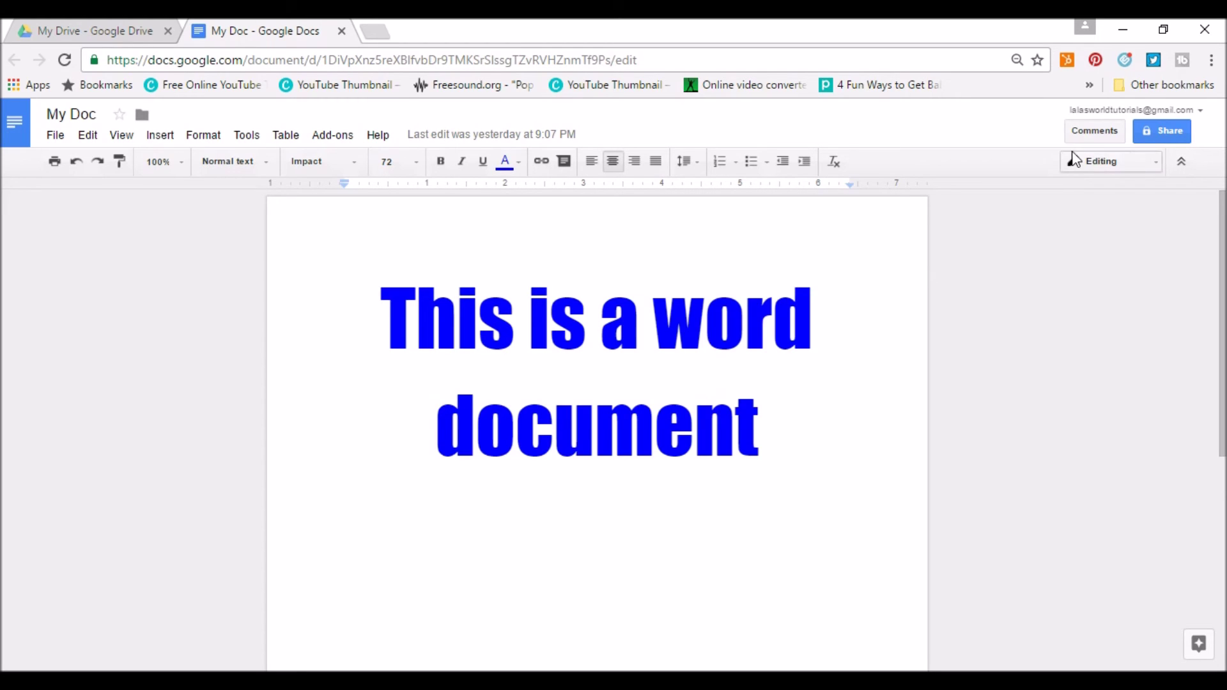
Close My Doc, glance at Shared with me, and open My spreadsheet from My Drive.
click(342, 30)
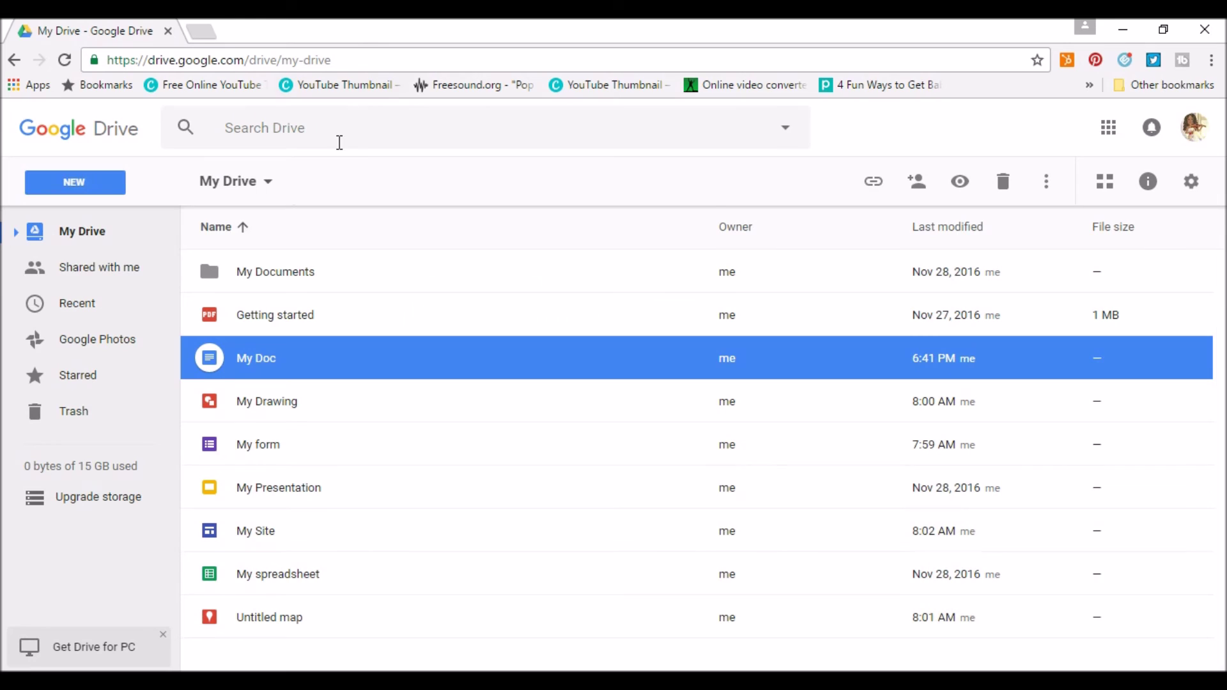
click(115, 265)
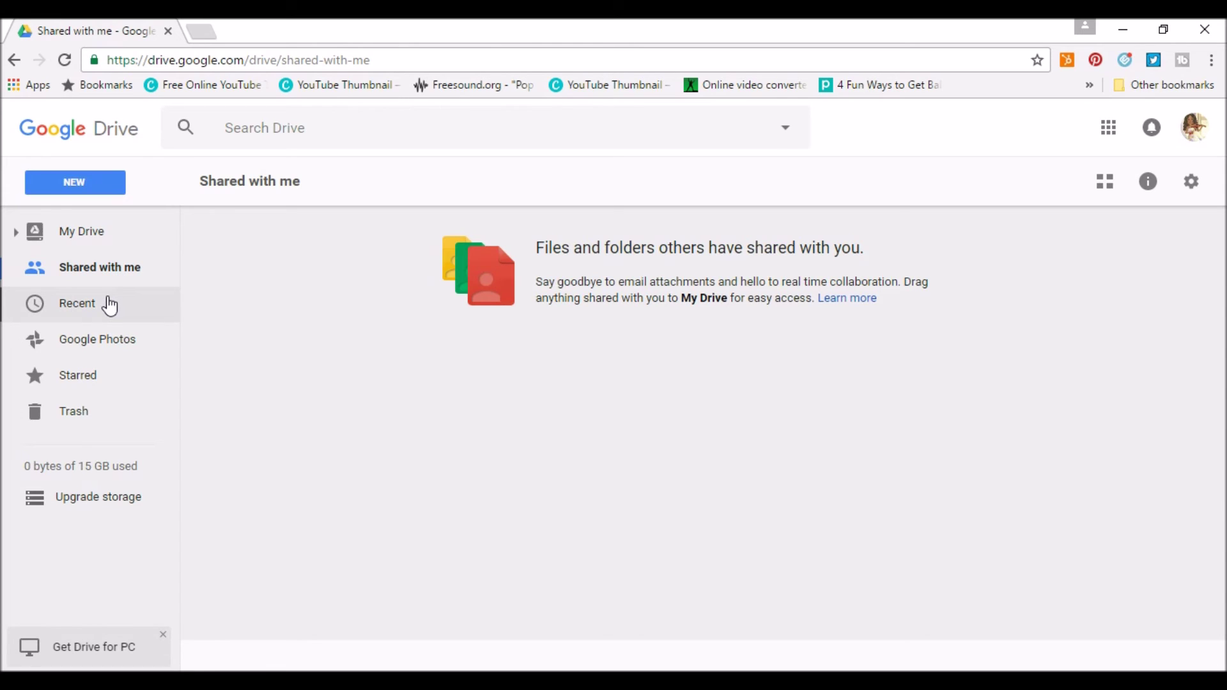
click(84, 234)
double_click(265, 578)
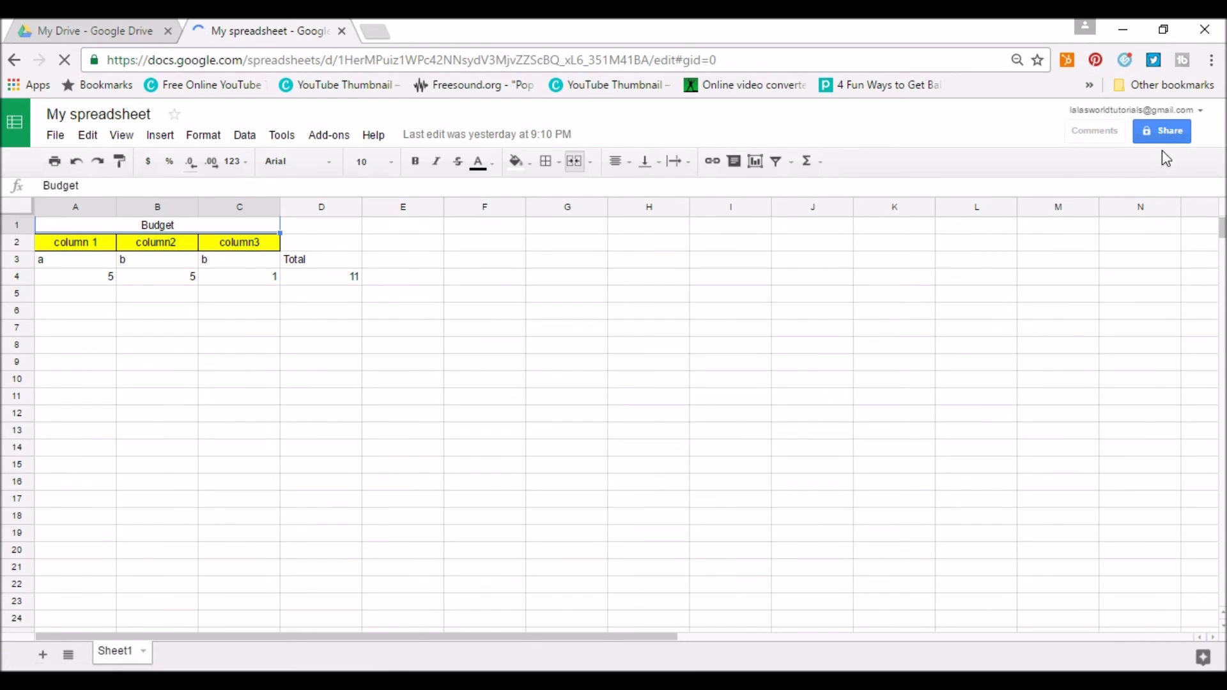
Open and close sharing without changes, then review the comment notification settings.
click(1171, 139)
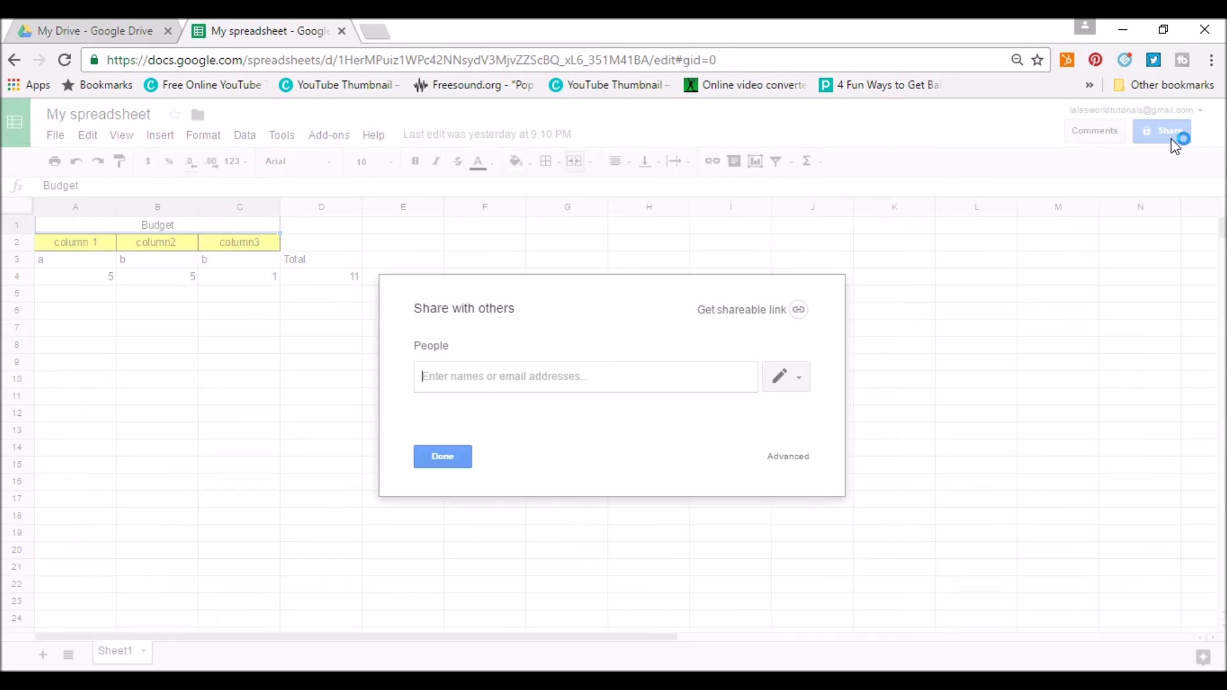
click(450, 456)
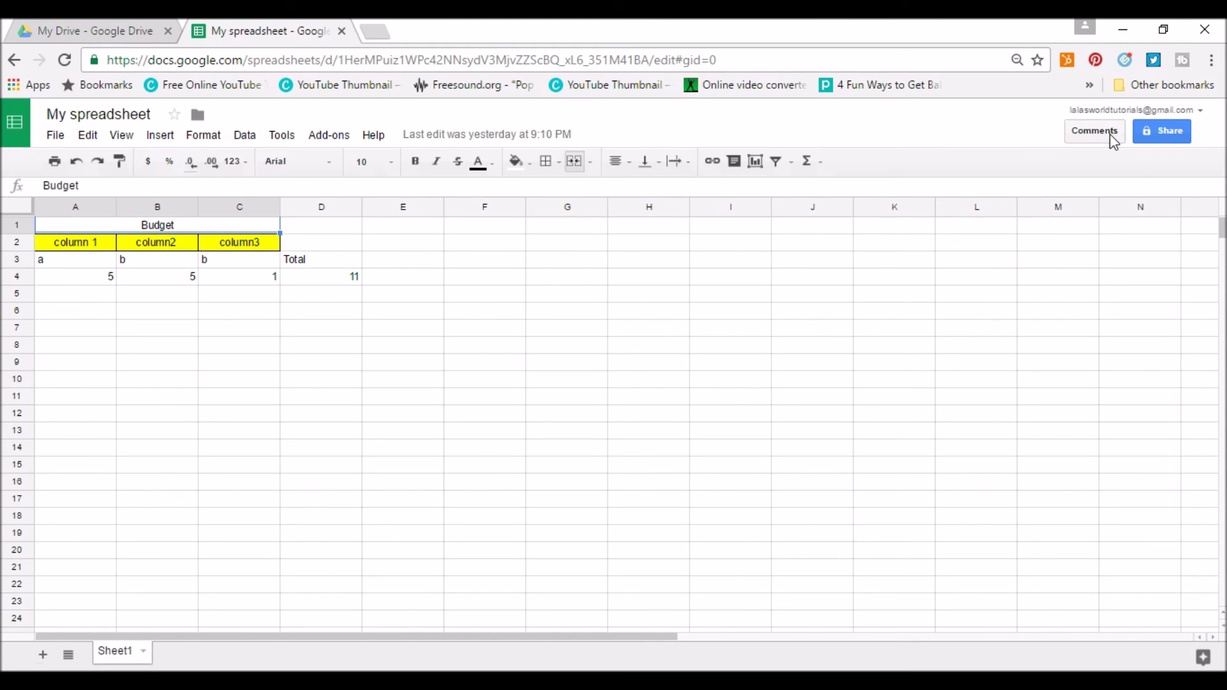
click(1111, 135)
click(1039, 180)
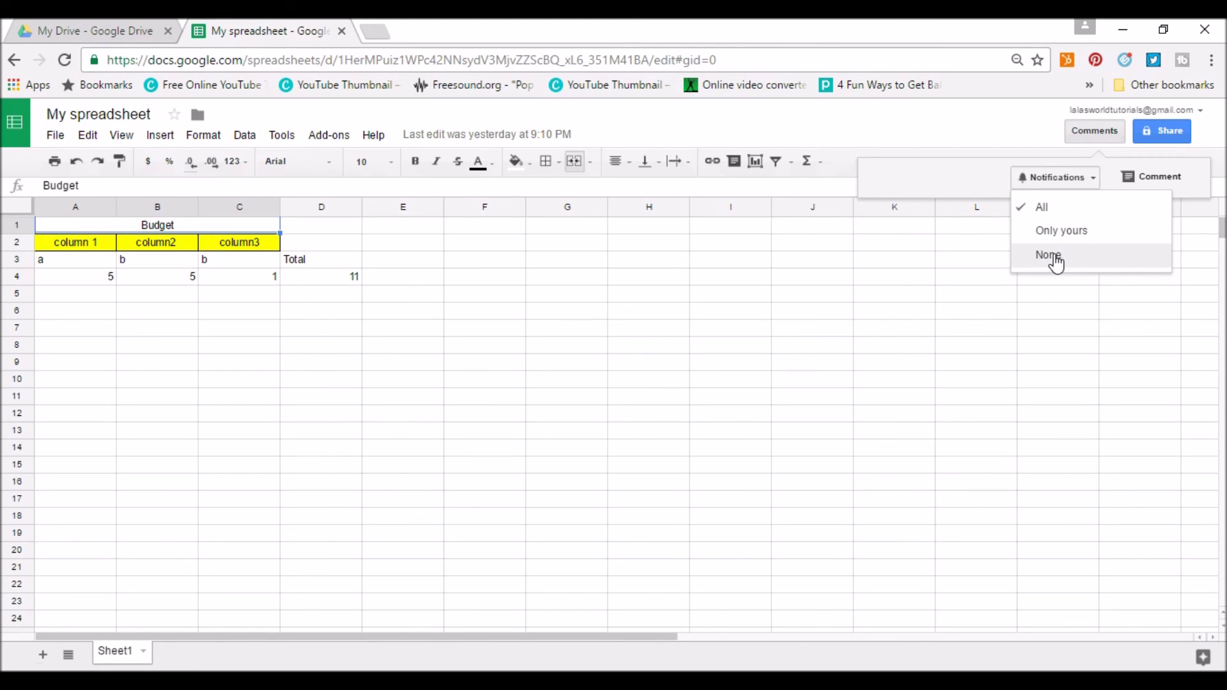
Post a comment reading 'Please look at D4' on the sheet.
click(1148, 182)
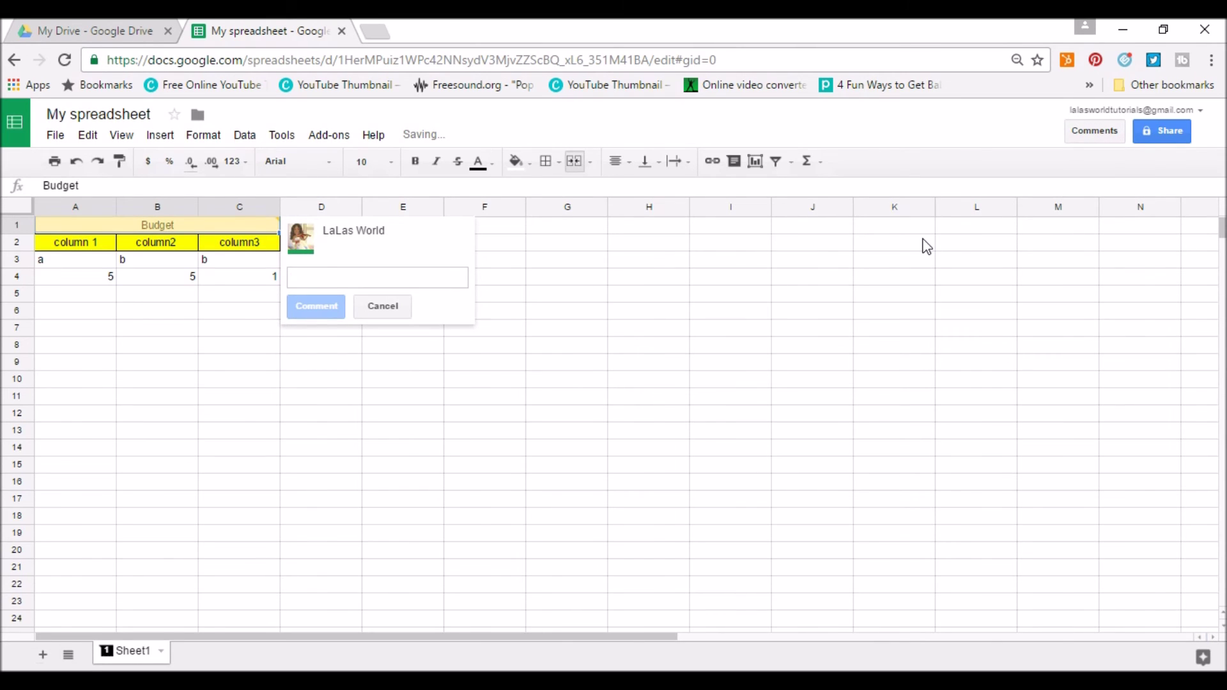
text(Please look )
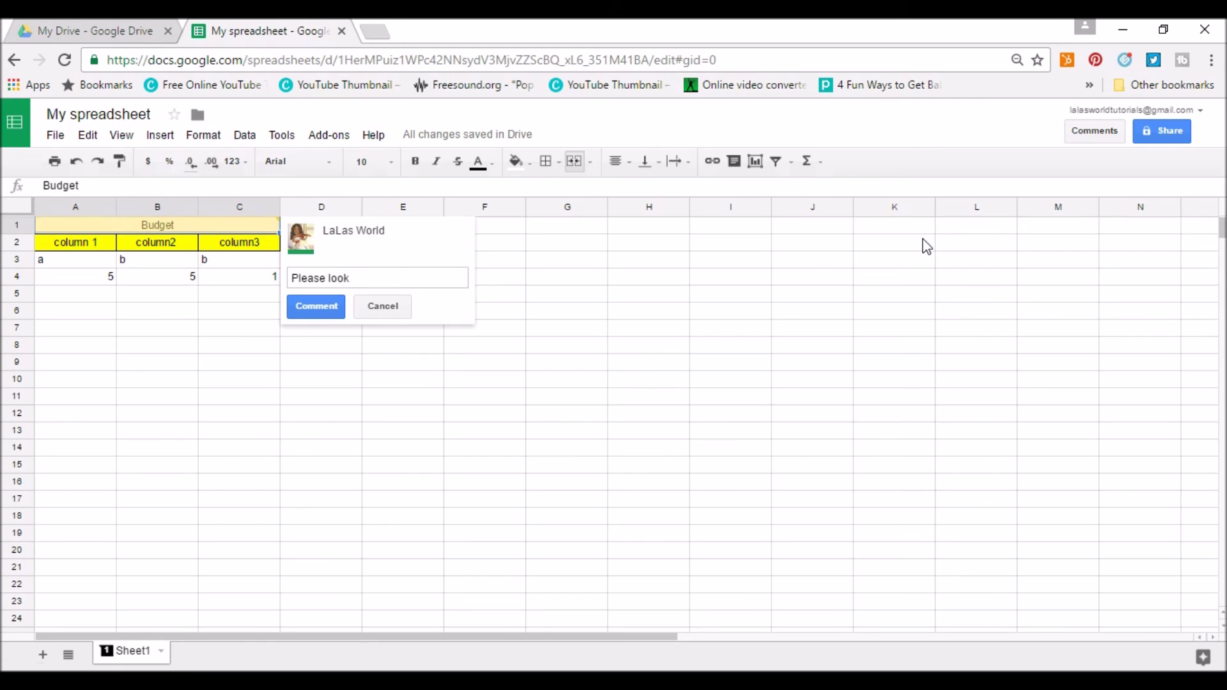
text(at)
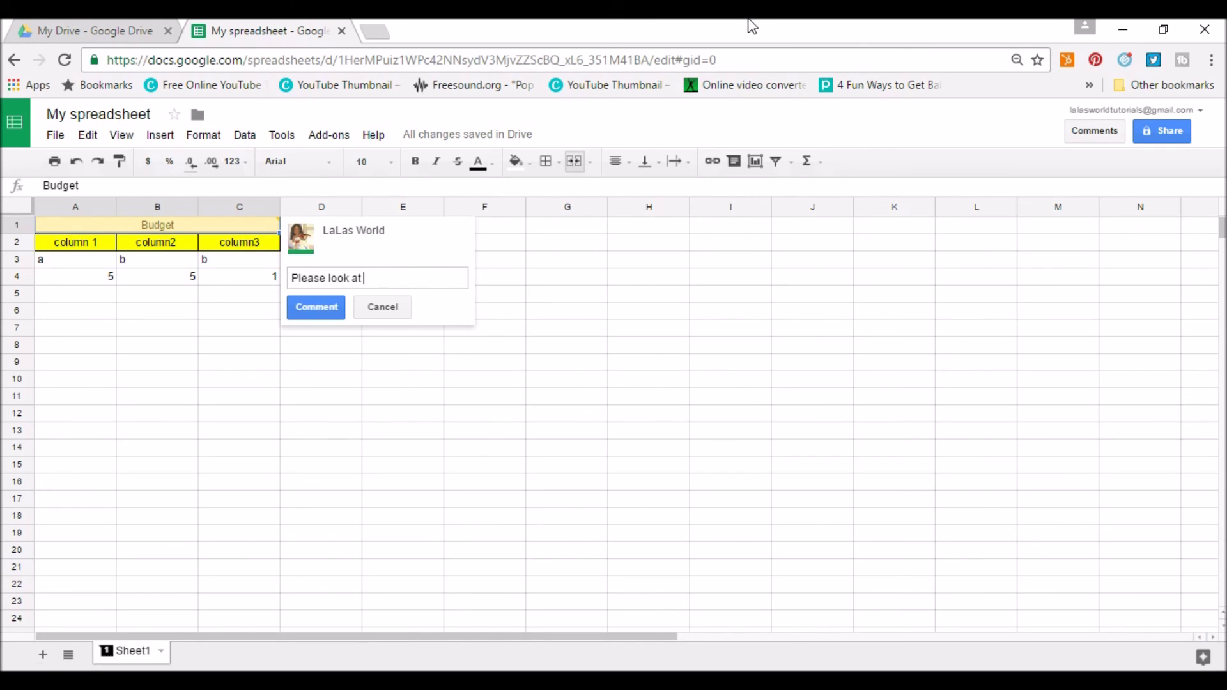
text(D4)
click(334, 316)
drag(356, 230, 490, 315)
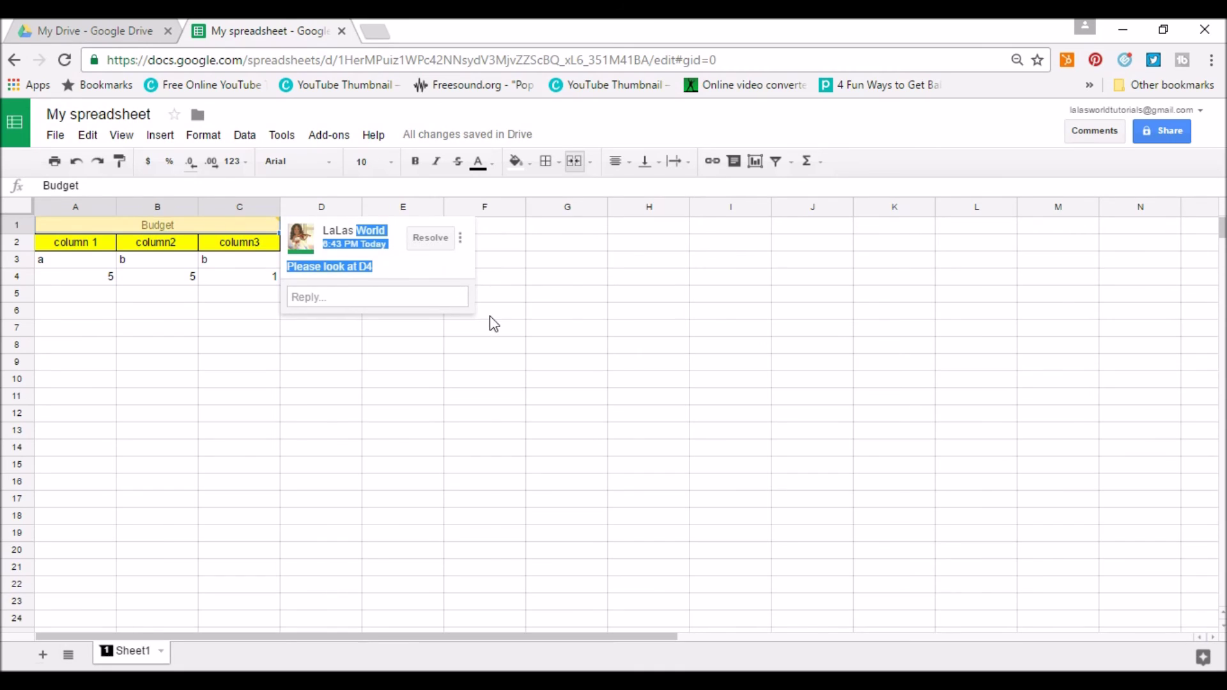
drag(394, 249, 404, 263)
click(441, 349)
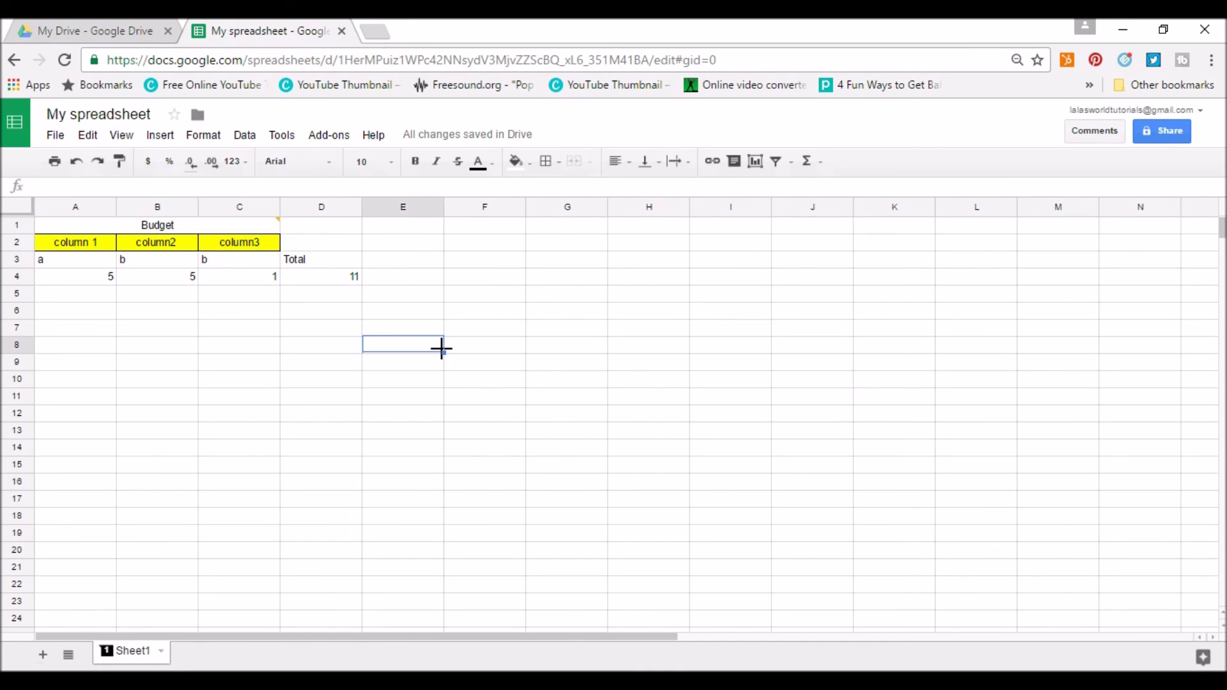
Inspect the Total label in D3 and the formula totalling 11 in D4.
click(329, 256)
mouse_move(275, 222)
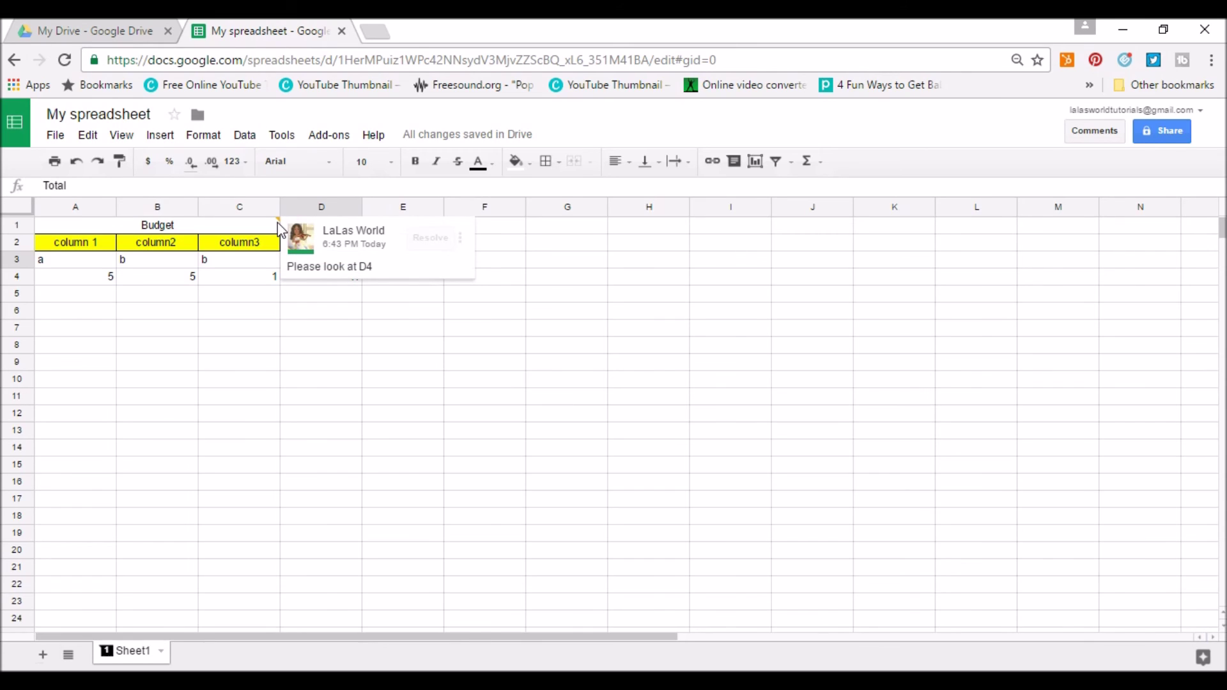
click(333, 280)
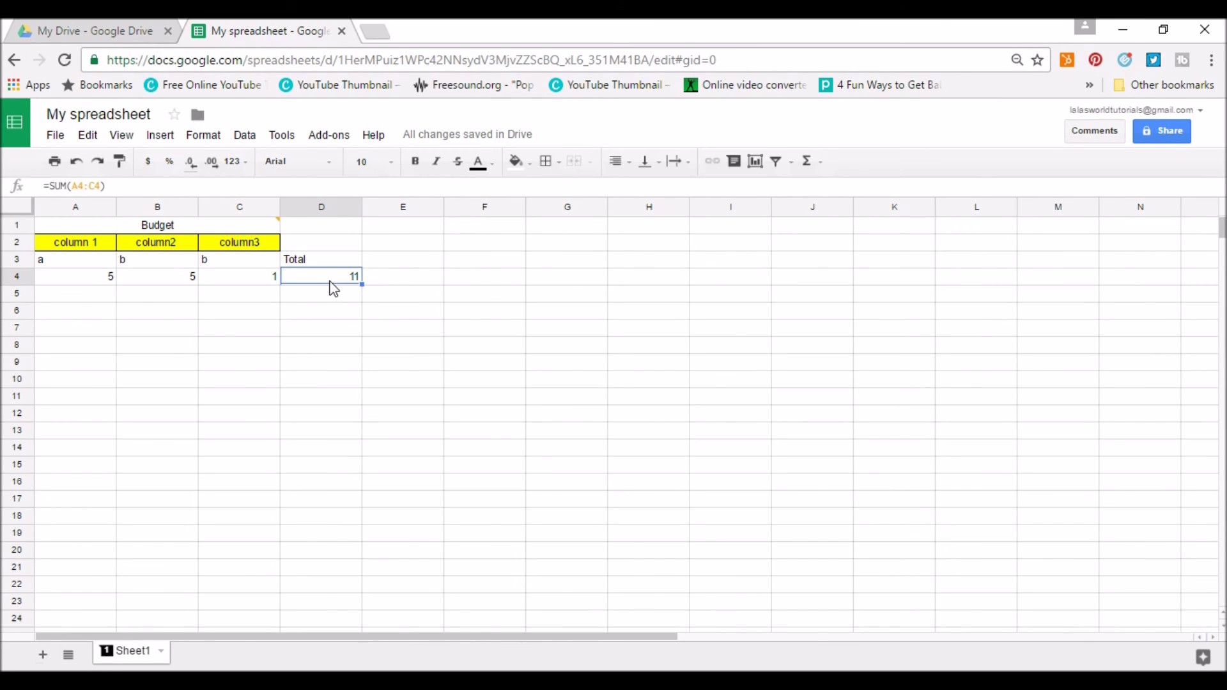
Reply 'ok' to the comment on the Budget header and resolve it.
mouse_move(281, 225)
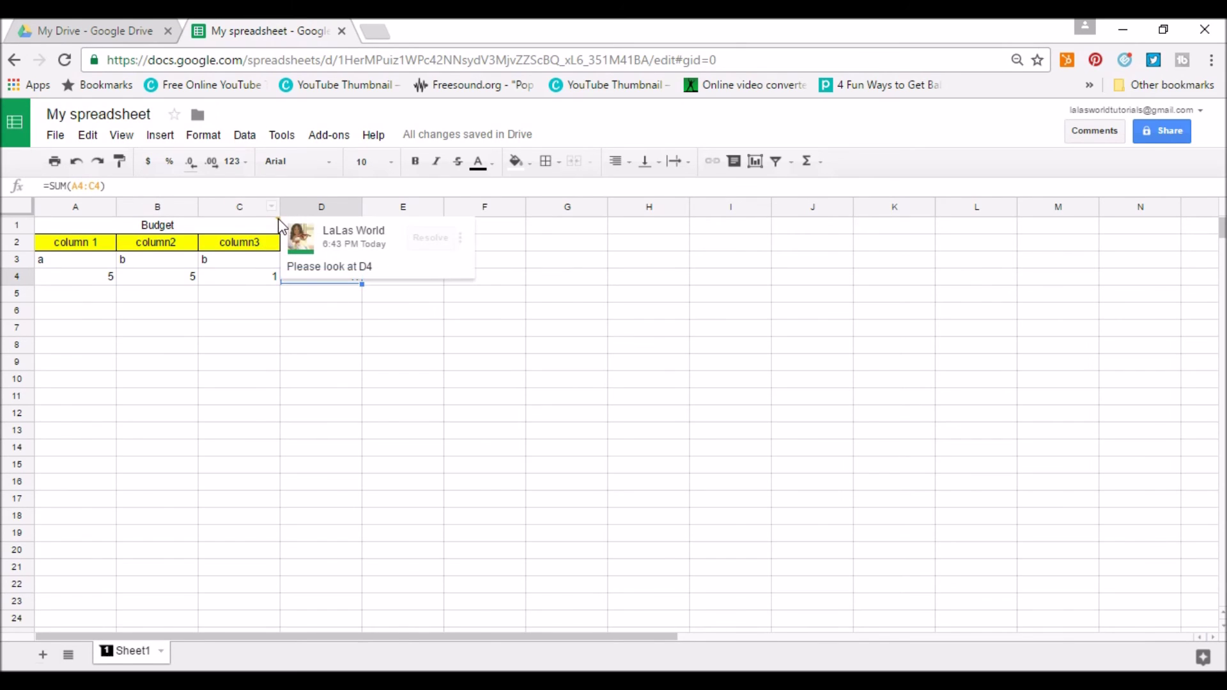
click(293, 276)
click(308, 294)
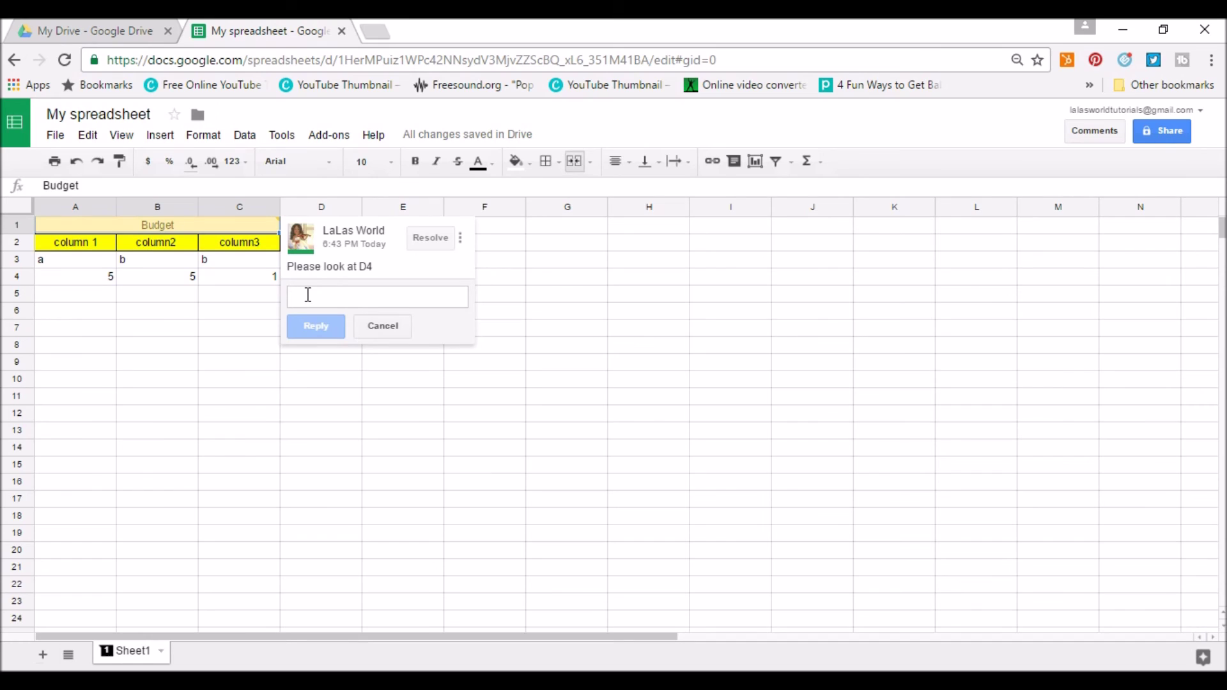
text(ok)
click(316, 326)
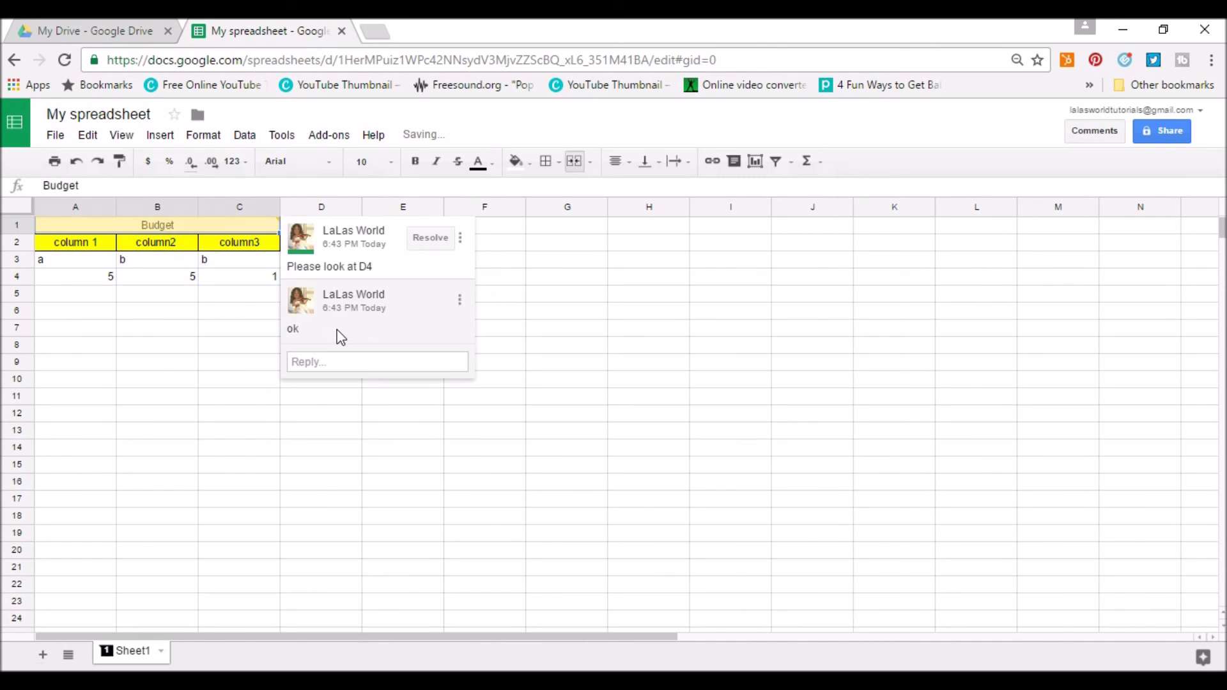
click(440, 241)
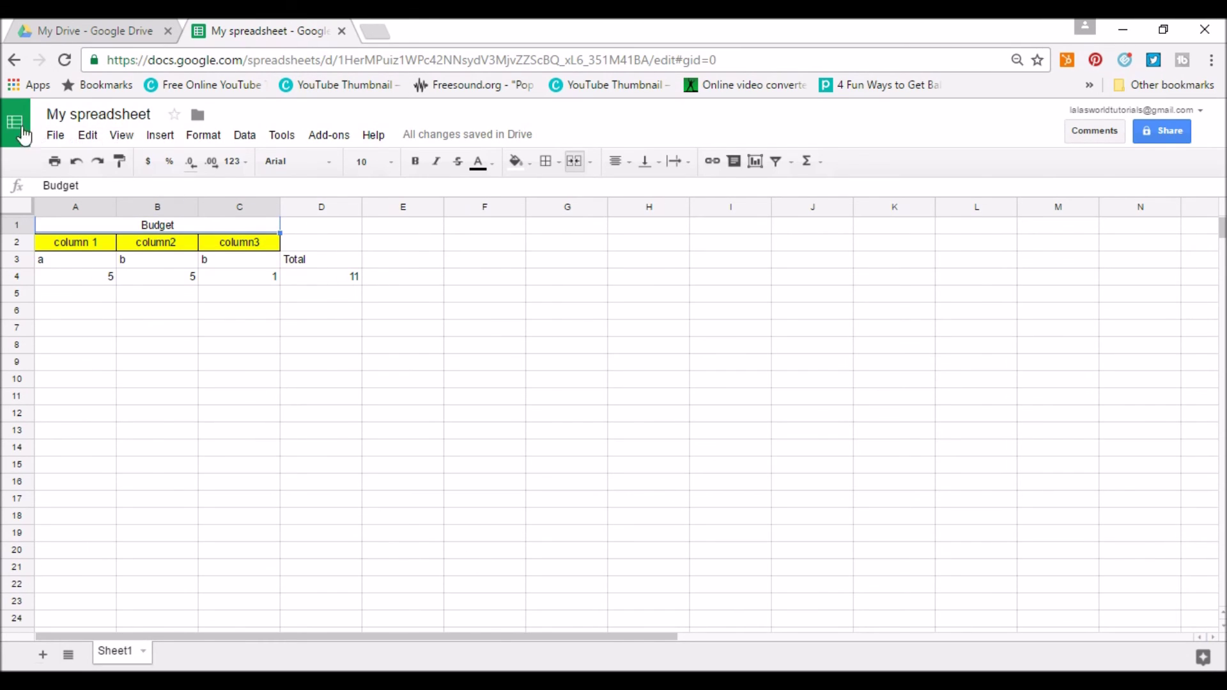
Close the spreadsheet, then open and dismiss sharing for the Getting started PDF.
click(342, 31)
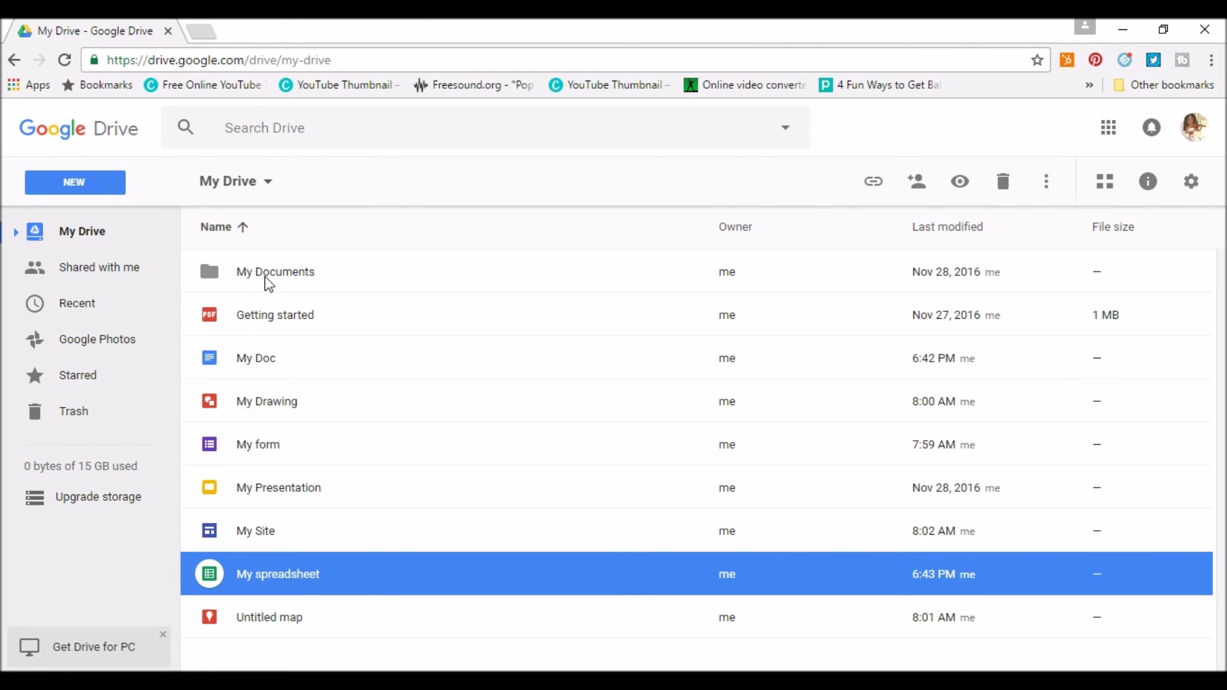
click(261, 319)
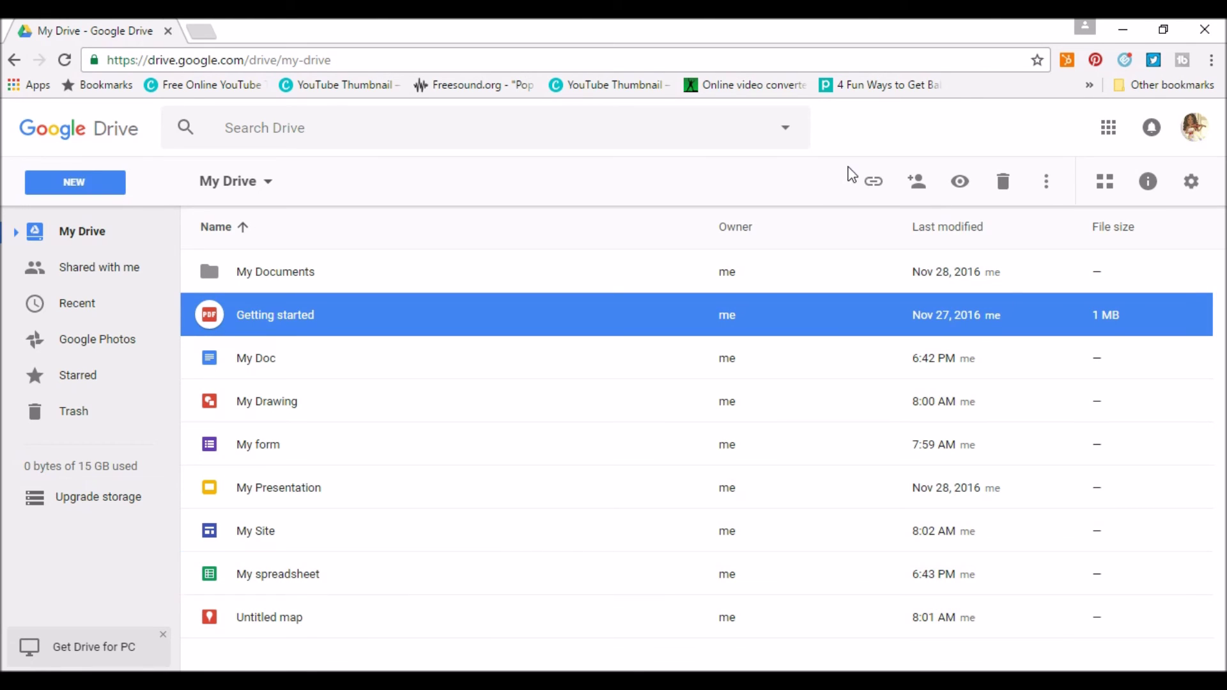
click(918, 182)
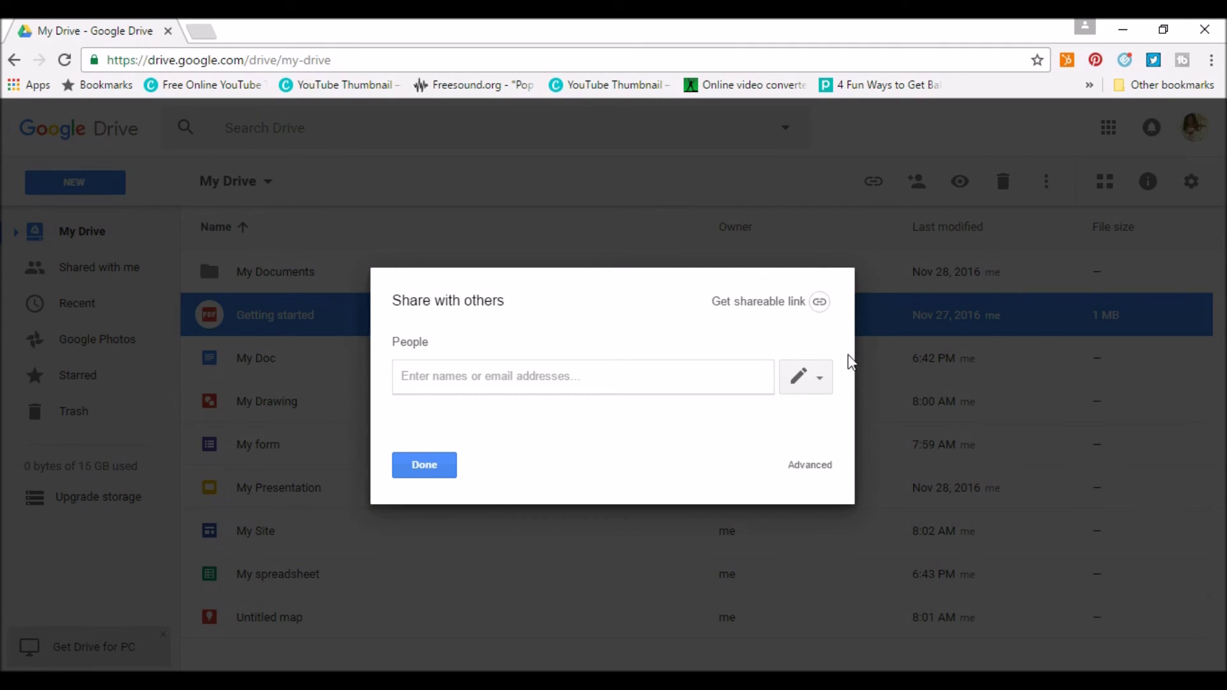
click(415, 469)
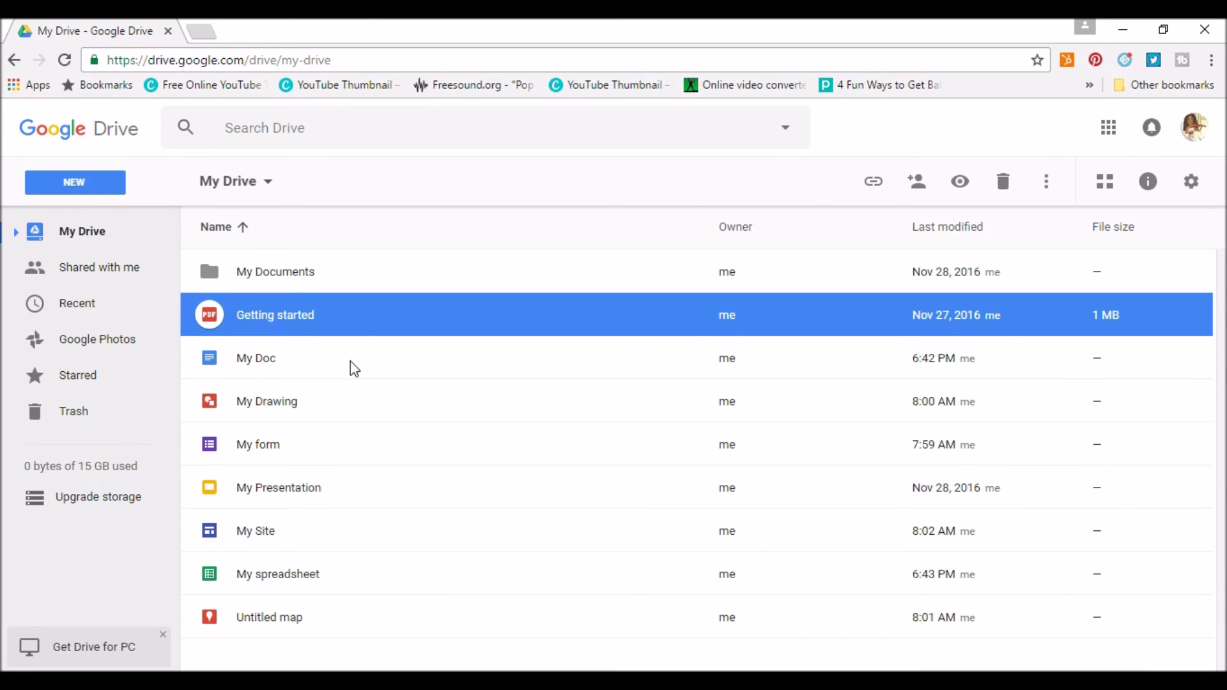
Select My Documents, reload the My Drive home view, and dismiss the desktop notifications prompt.
click(267, 288)
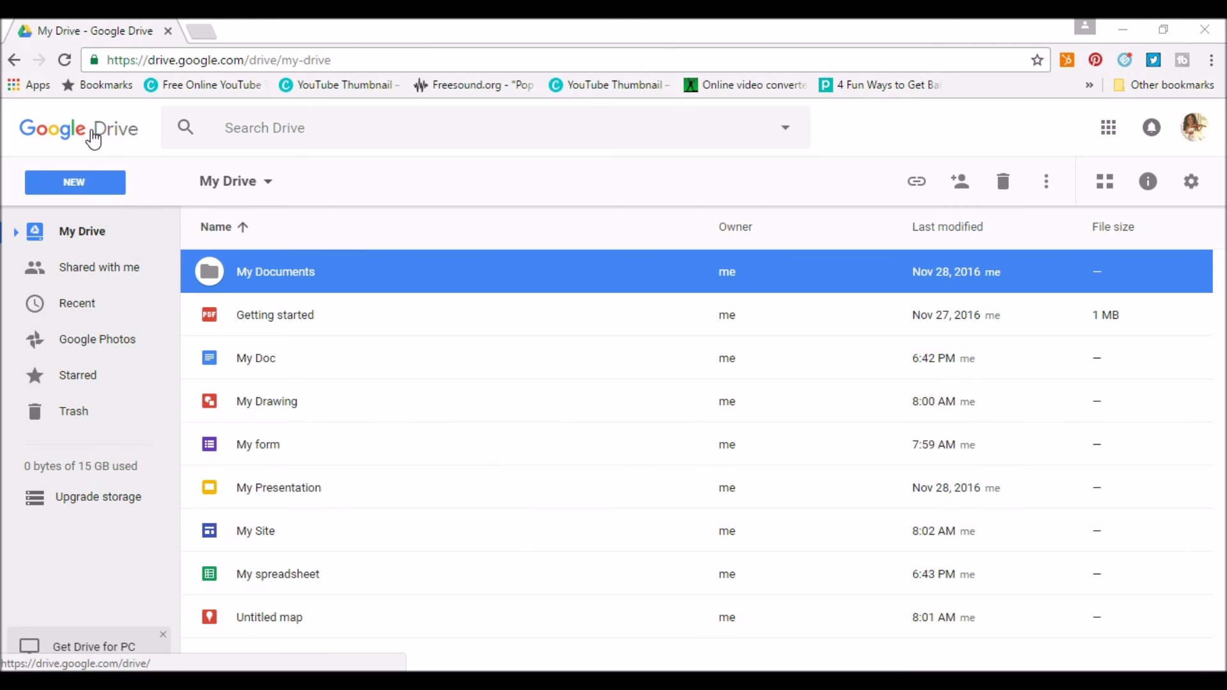
click(90, 129)
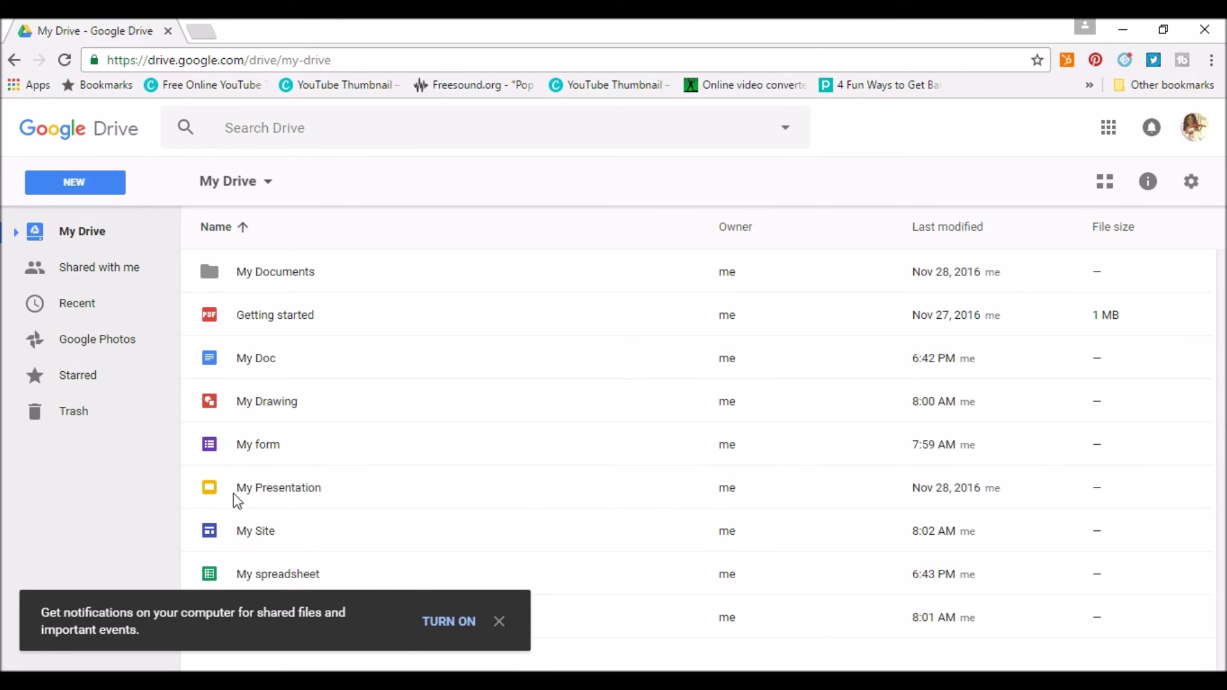
click(501, 622)
Search Drive for 'budge', open My spreadsheet from the results, then close it.
click(253, 130)
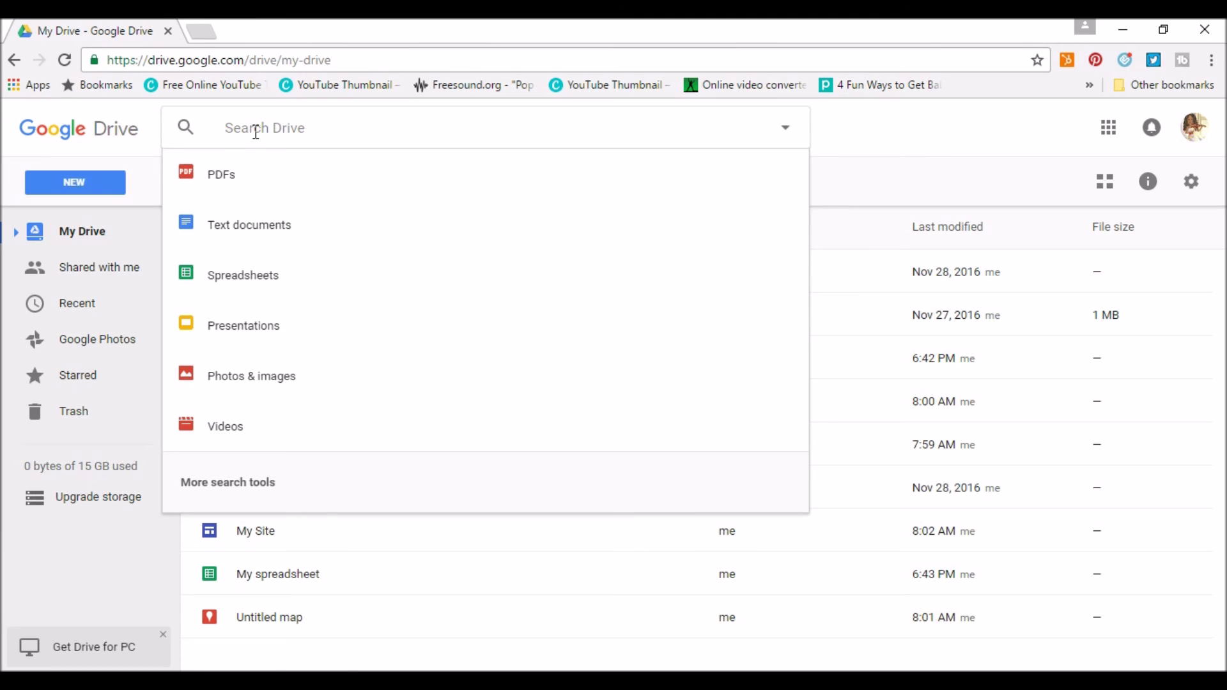
text(budget)
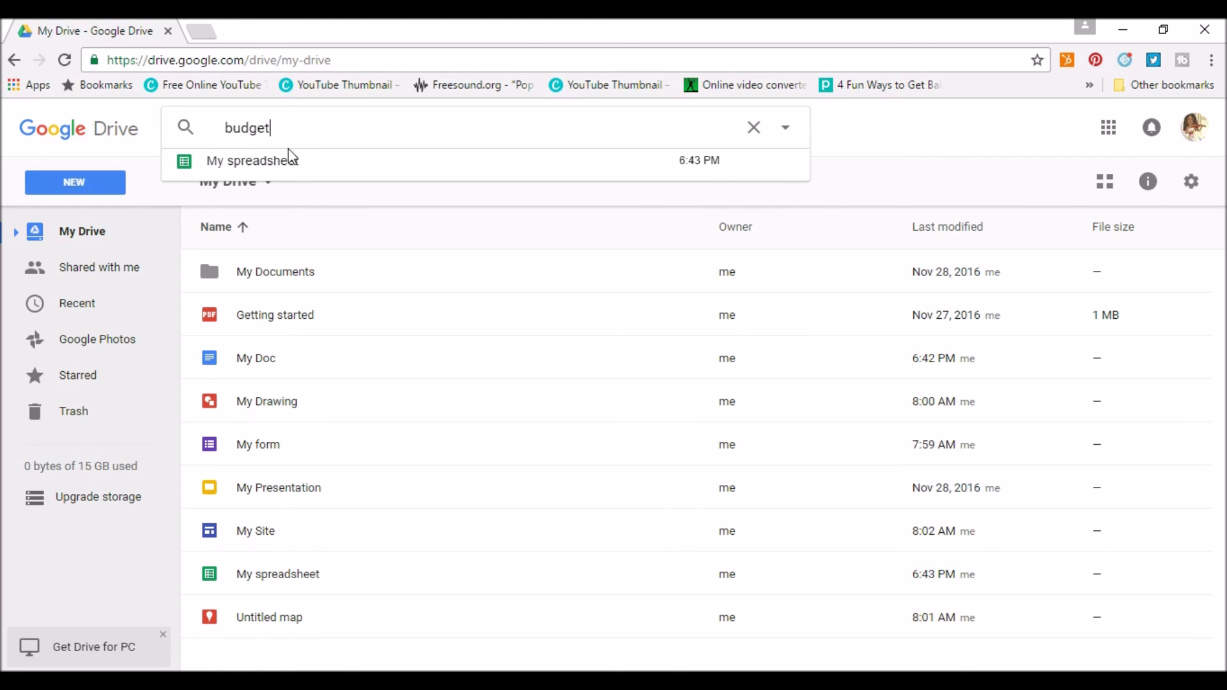
click(271, 165)
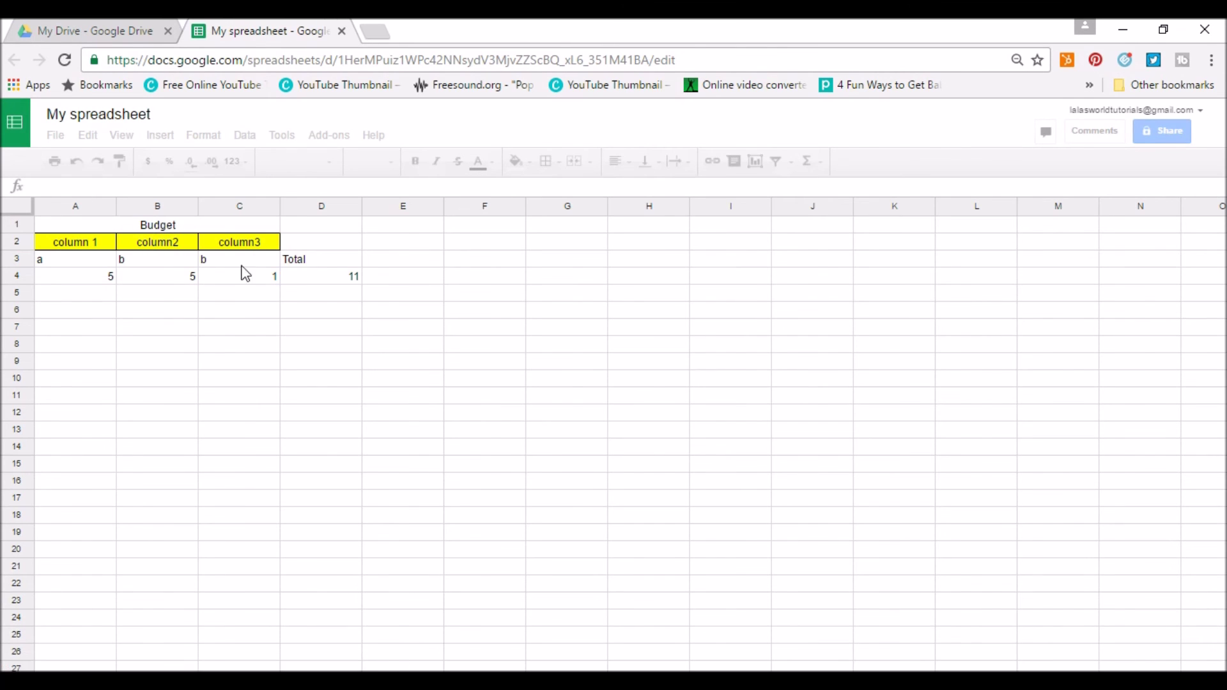
click(342, 32)
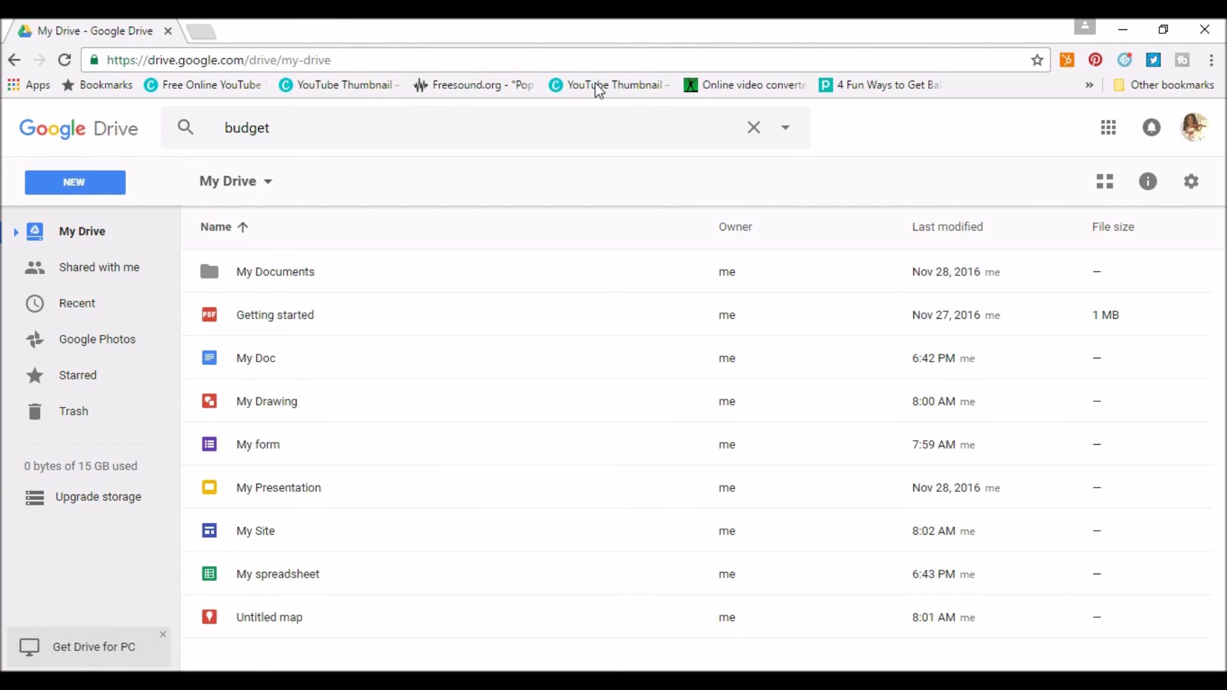
Clear the search, open and close advanced search, and show the Google apps list.
click(755, 127)
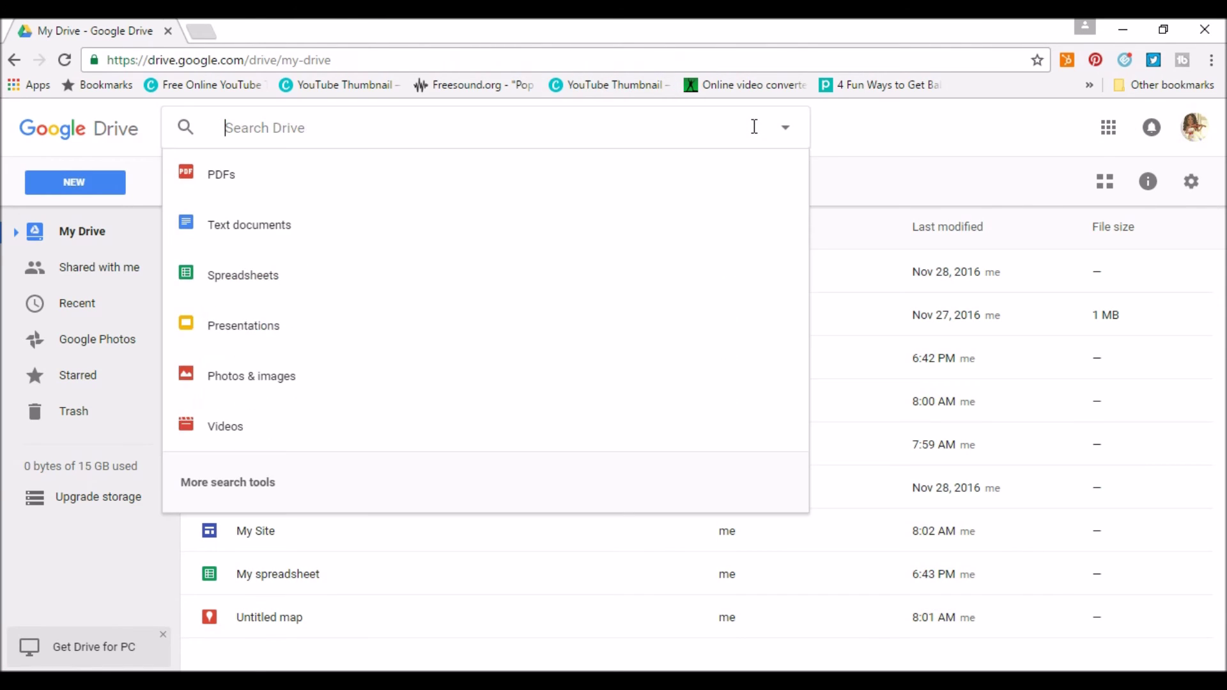
click(787, 130)
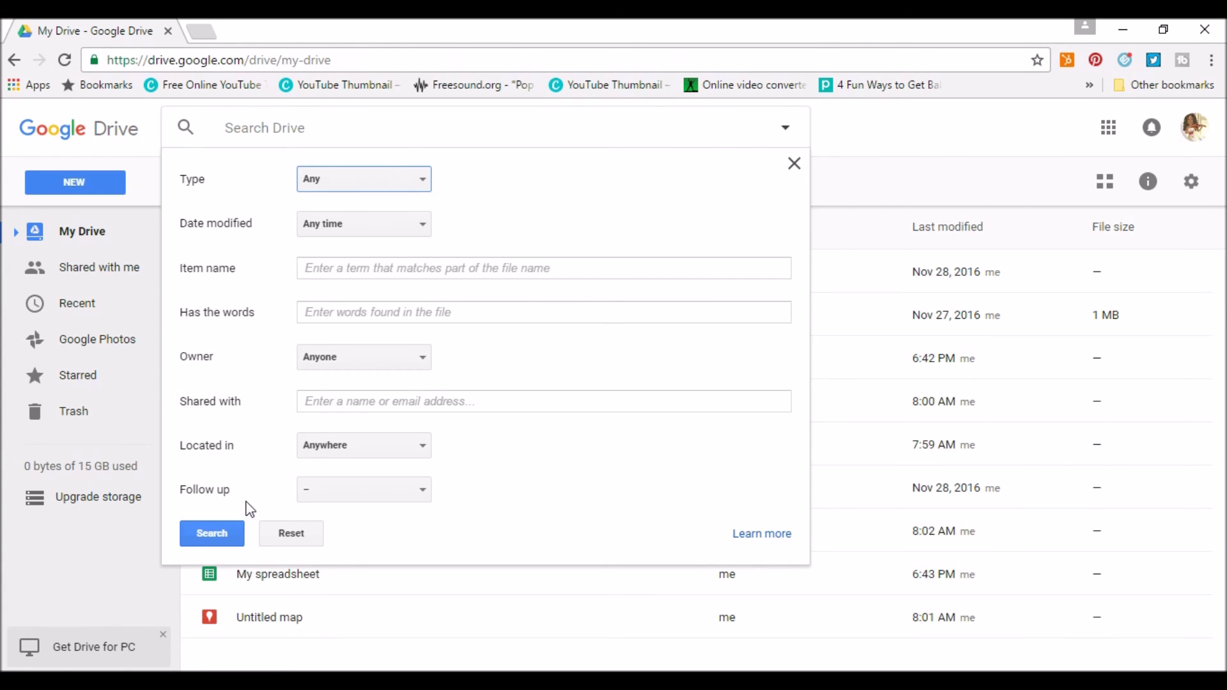
click(793, 165)
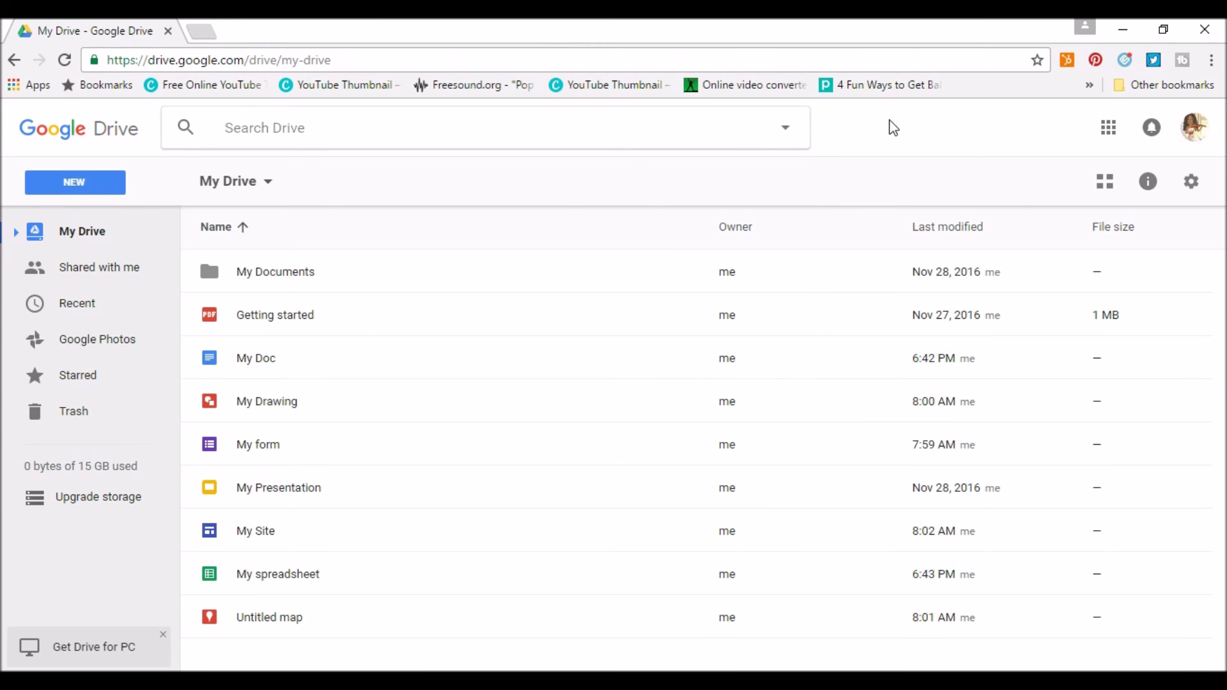
click(1109, 129)
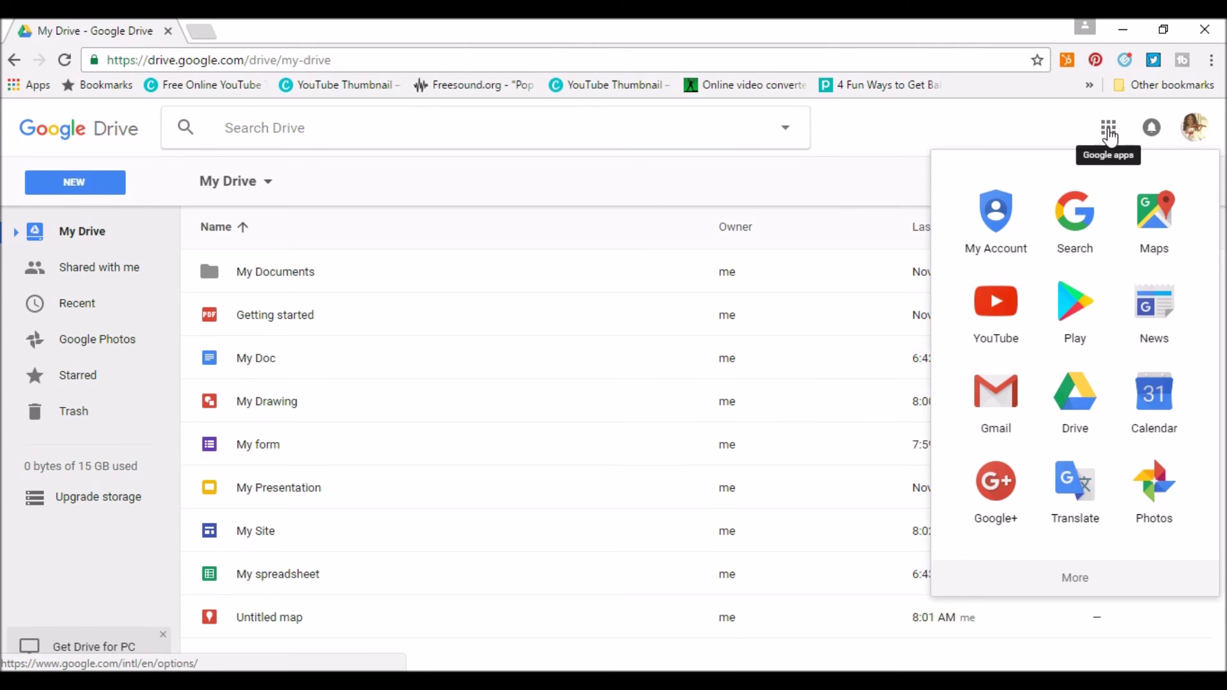
Open and close the Google notifications and account panels.
click(1110, 135)
click(1154, 132)
click(1153, 133)
click(1193, 129)
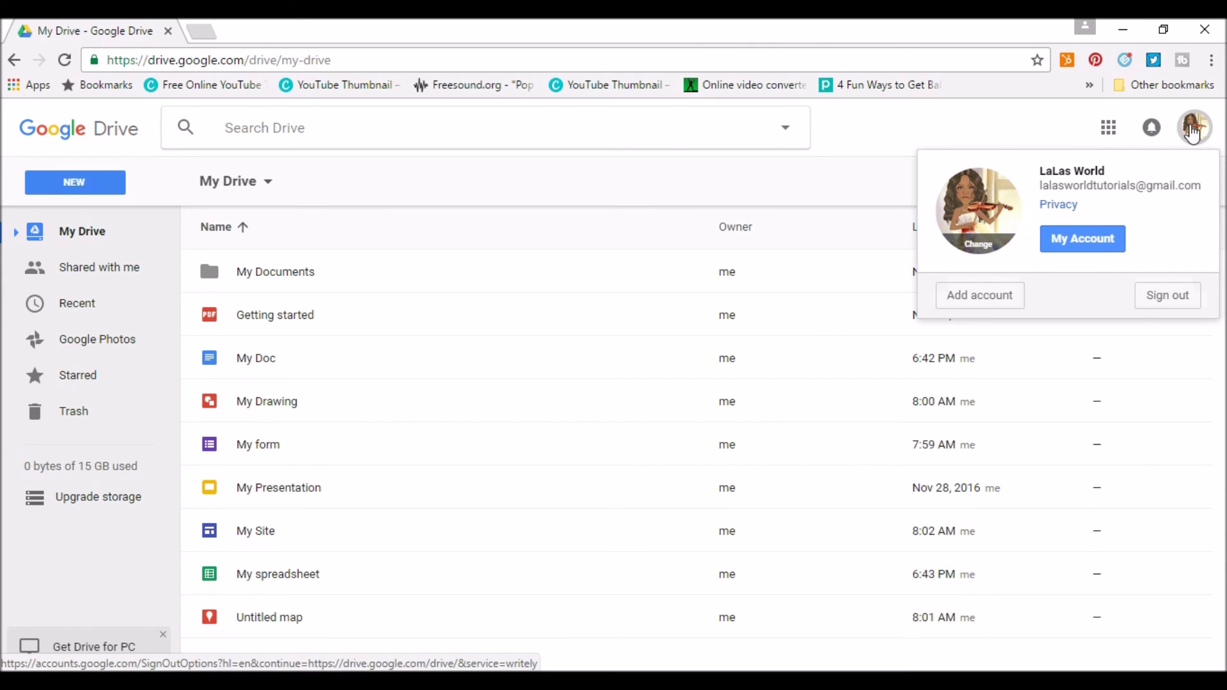
click(1193, 130)
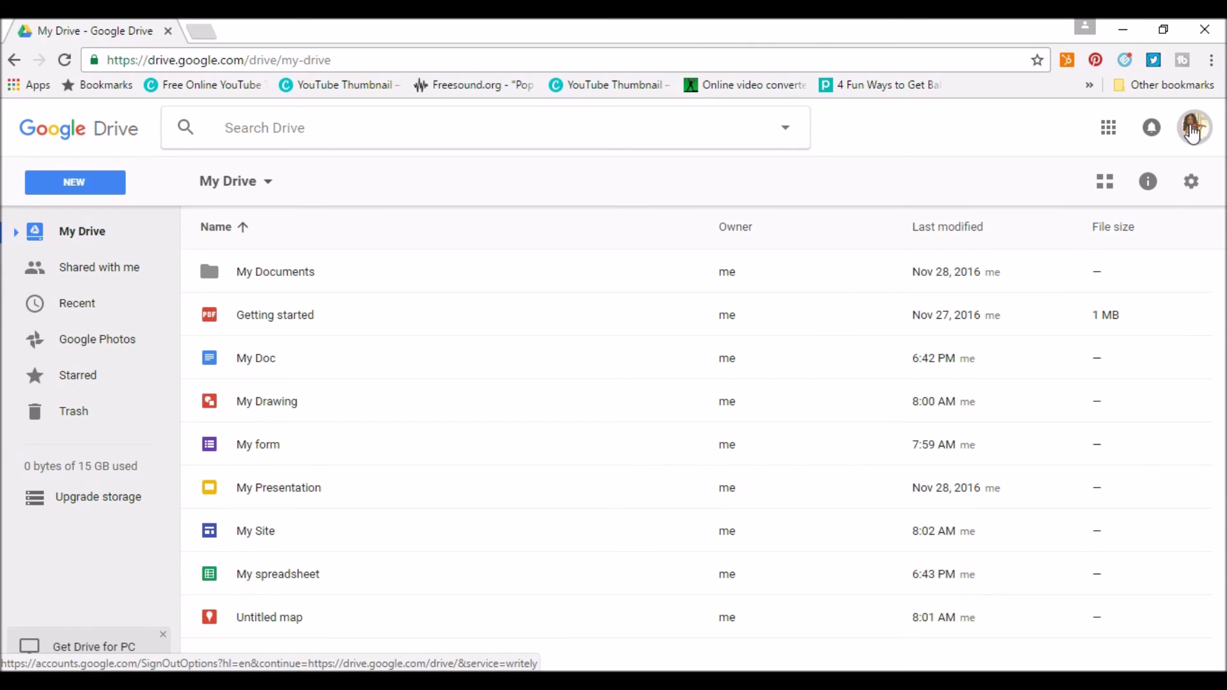
Browse the Drive keyboard shortcuts list from the settings menu, then close it.
click(1193, 186)
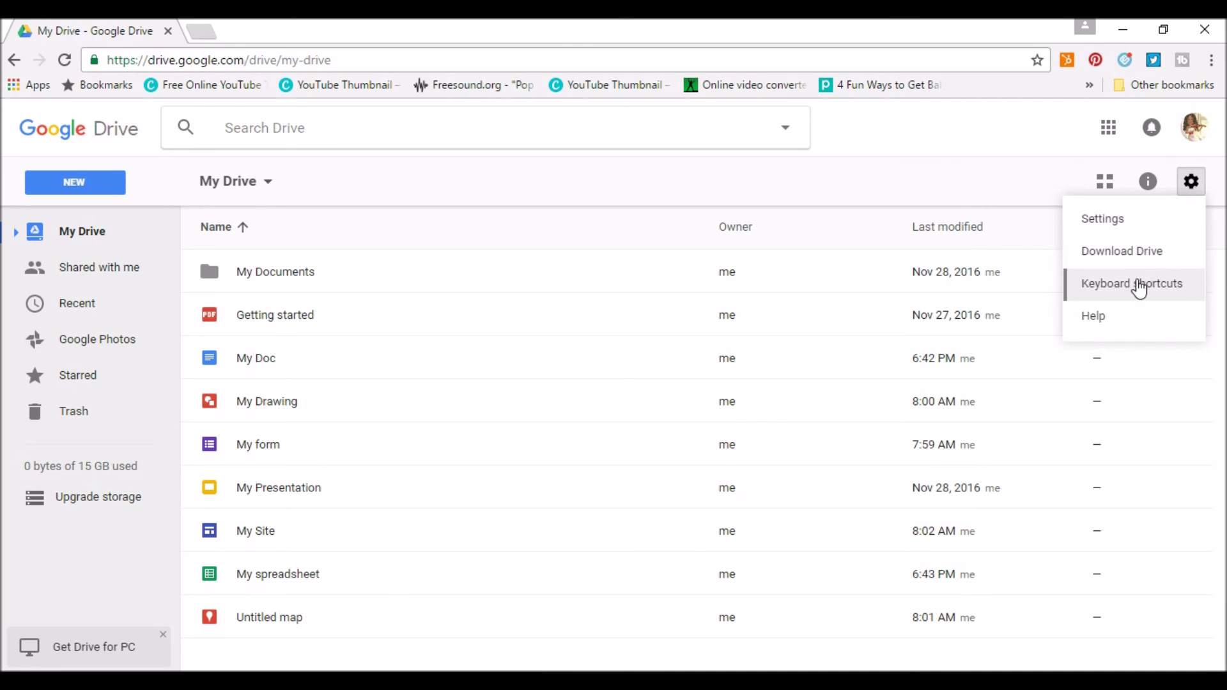
click(1138, 288)
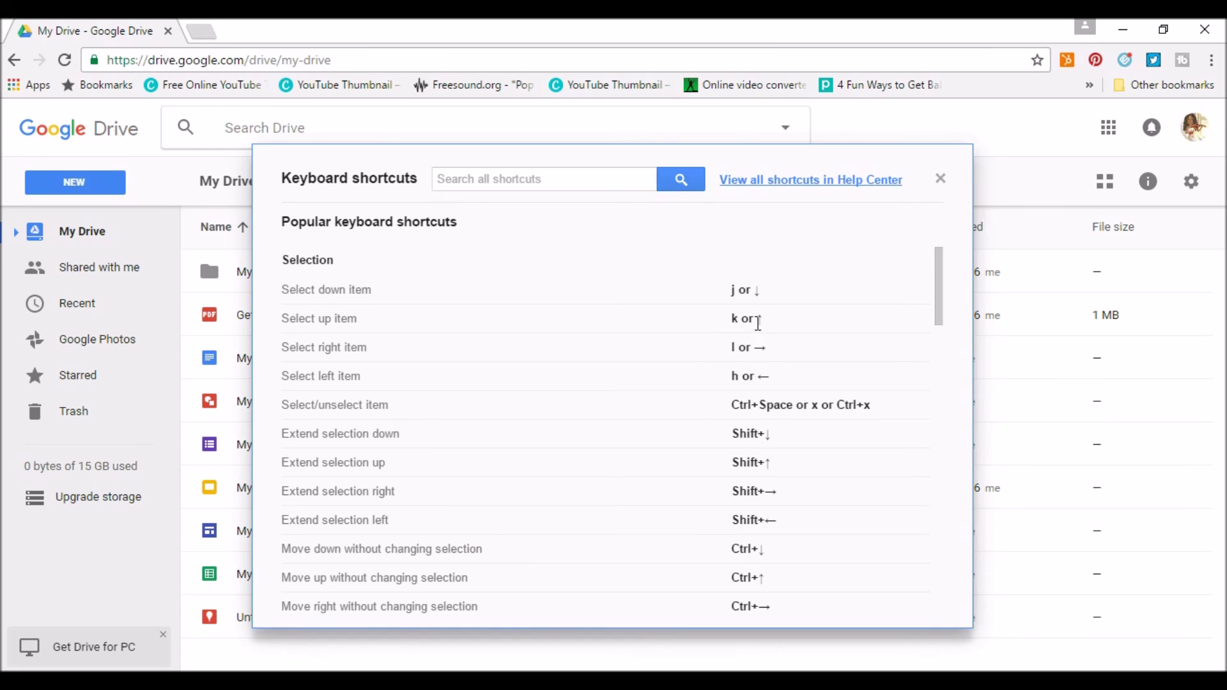
scroll(760, 328, down, 15)
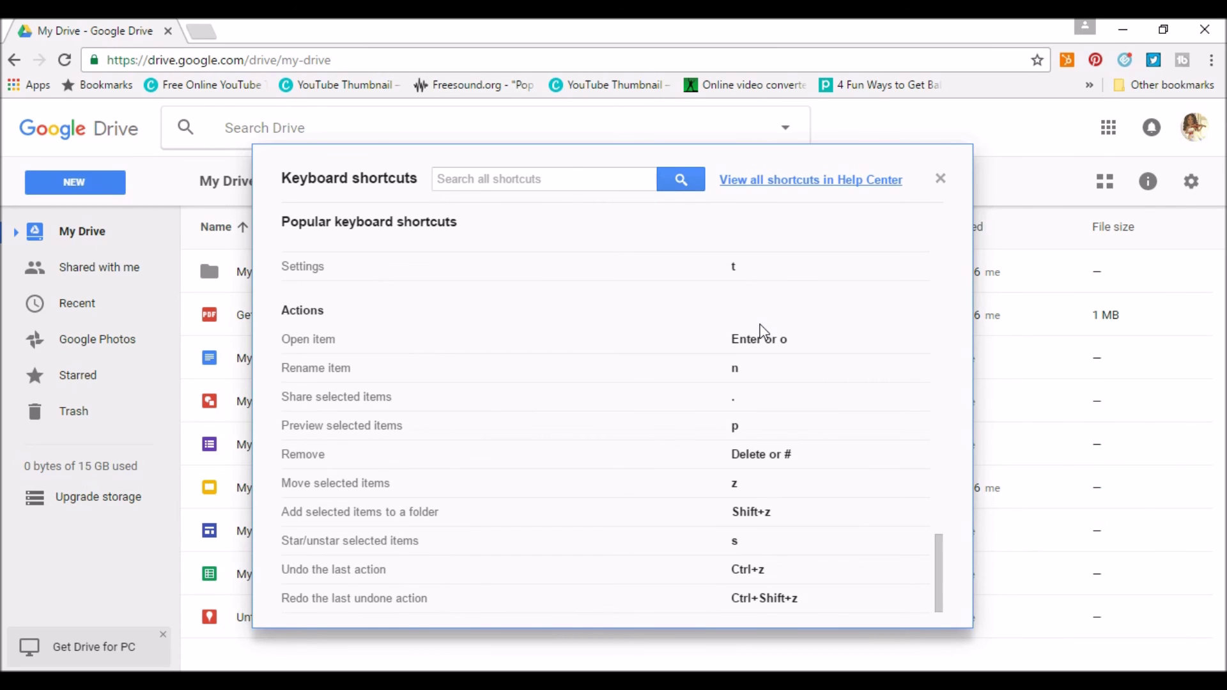
click(940, 179)
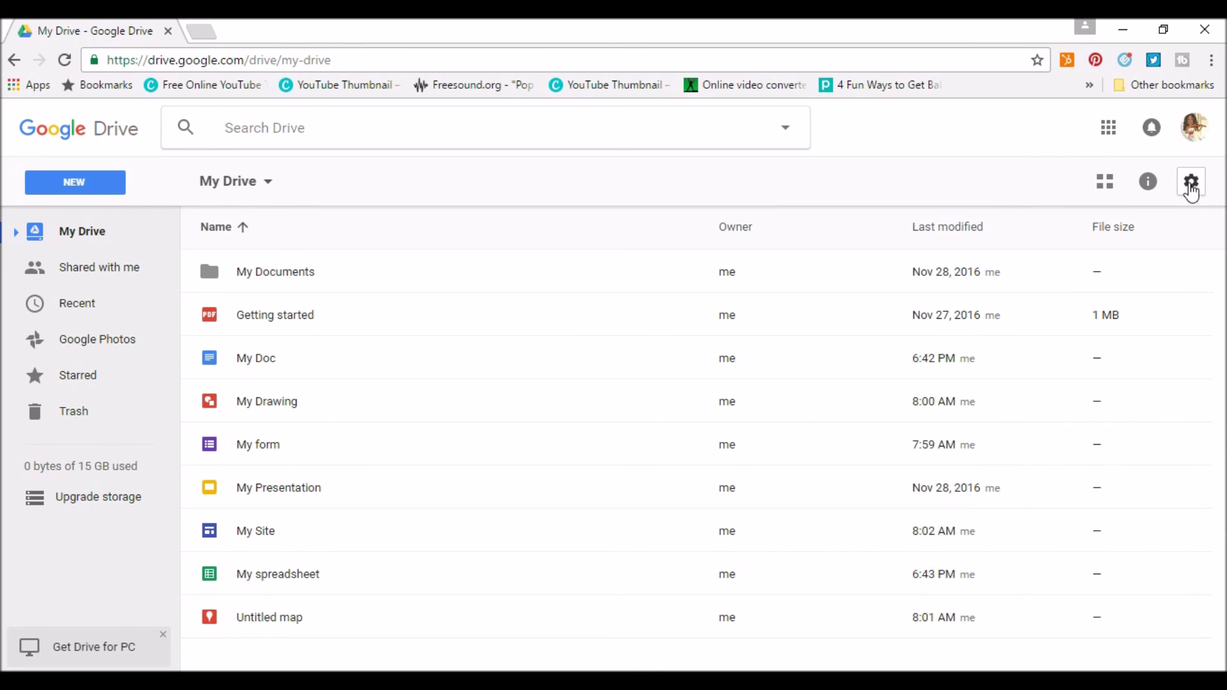
Close the details and activity panel and toggle the files between grid and list view.
click(1157, 189)
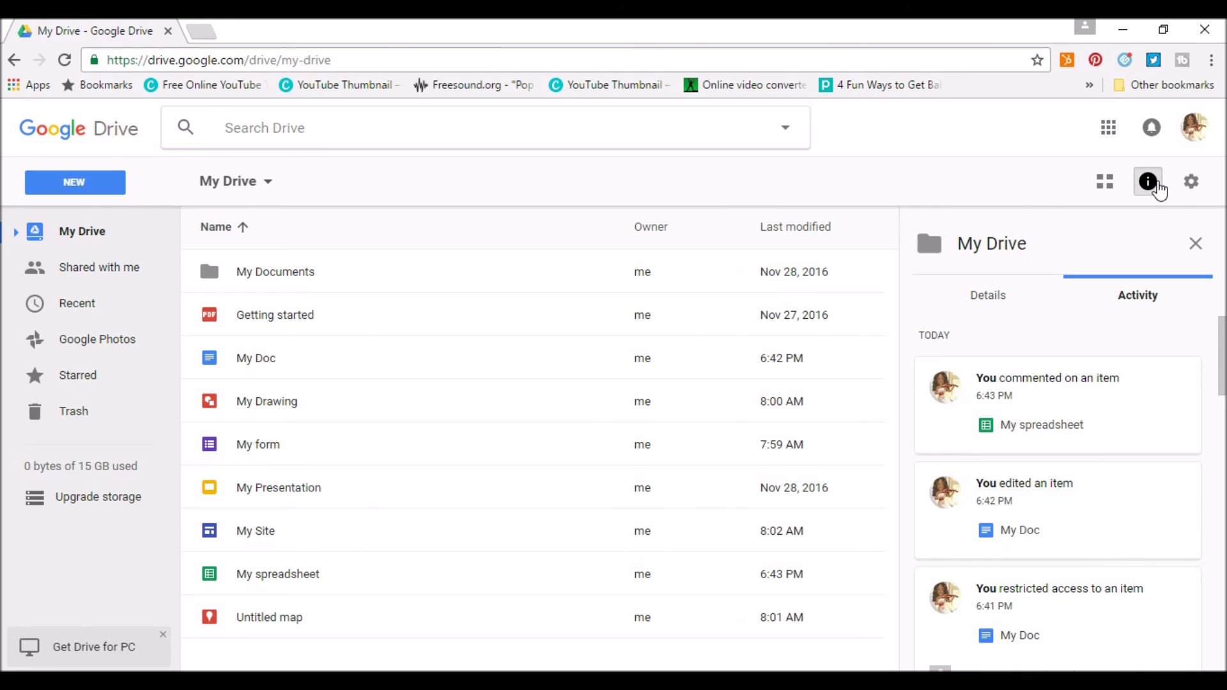
click(1158, 190)
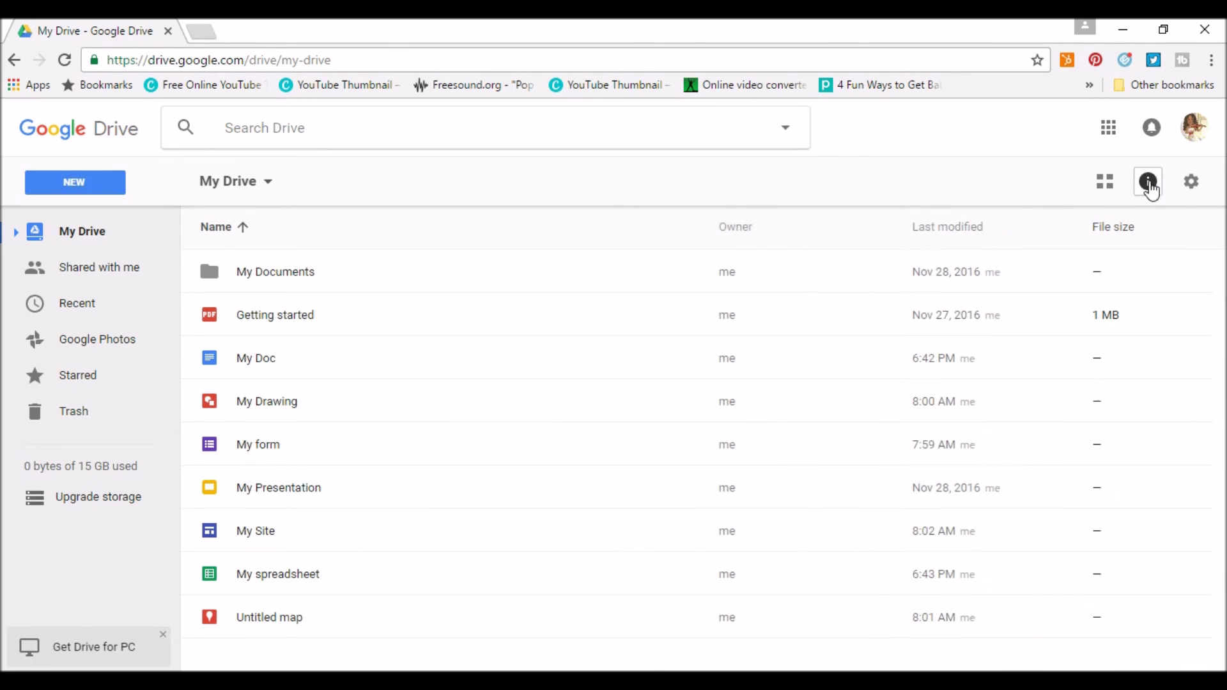
click(1111, 185)
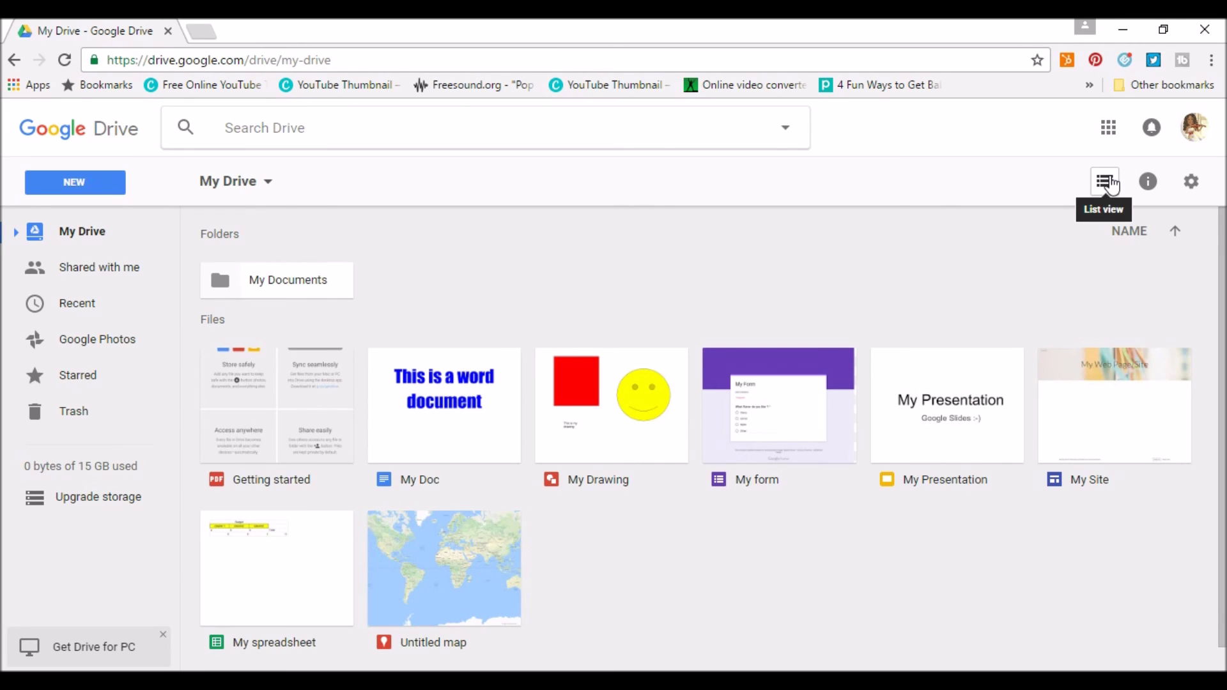
click(1111, 185)
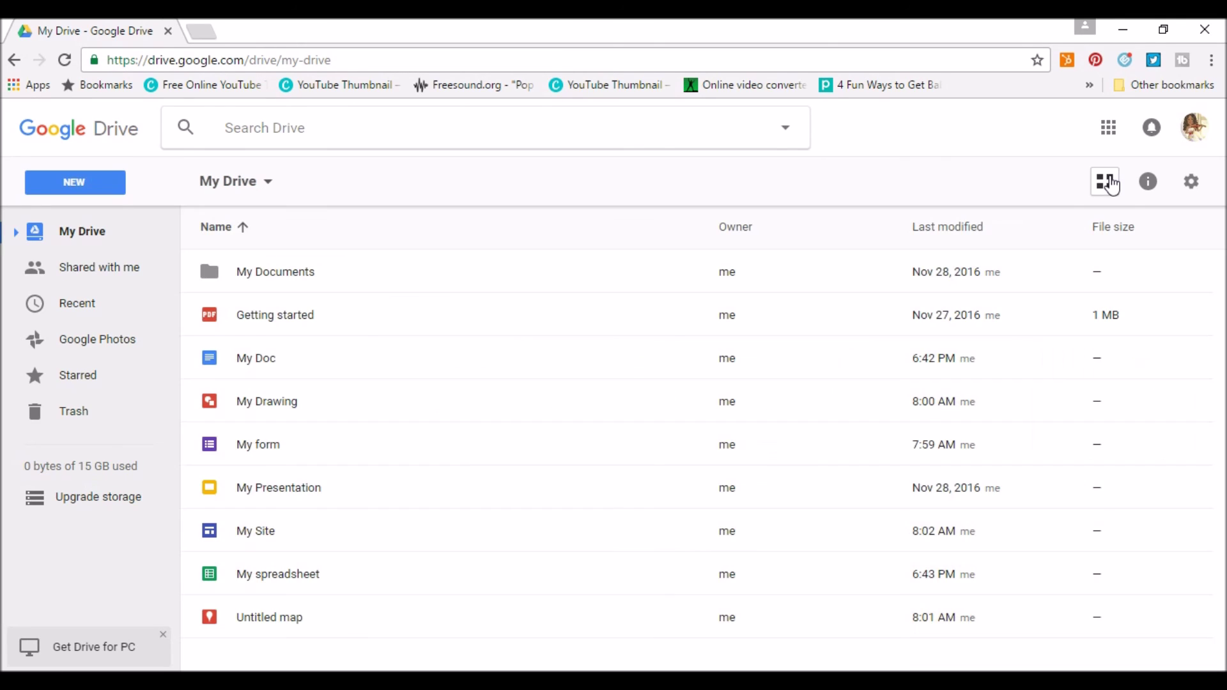
click(1111, 185)
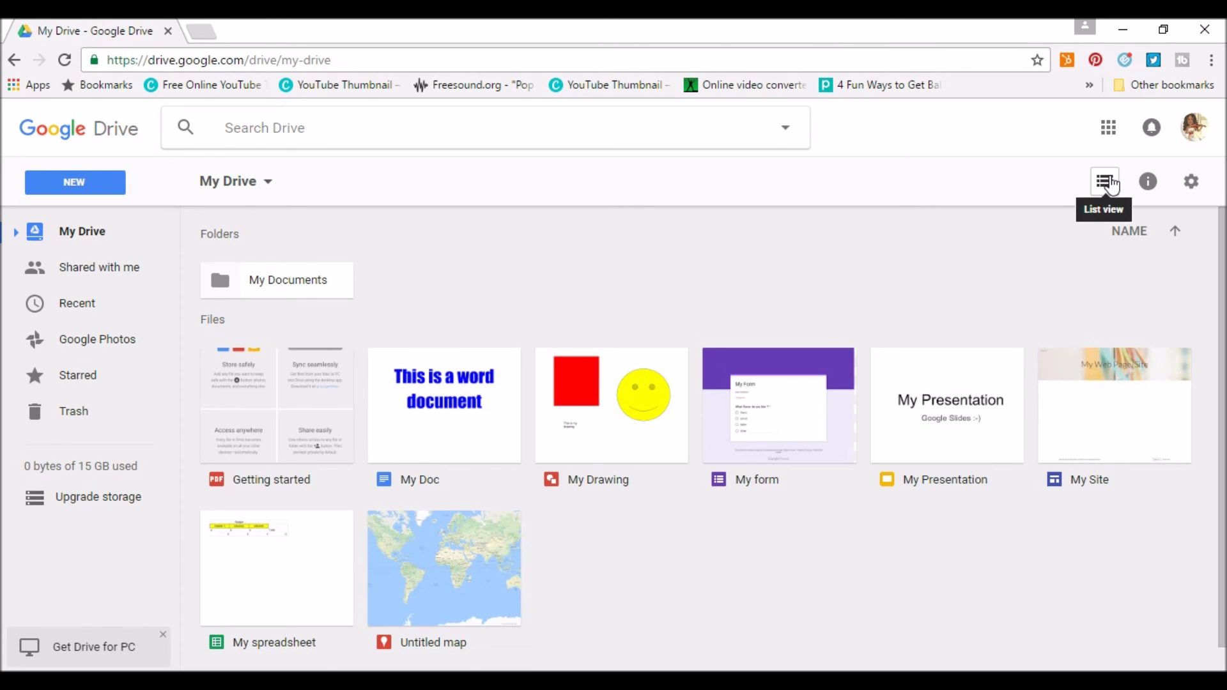
click(1111, 185)
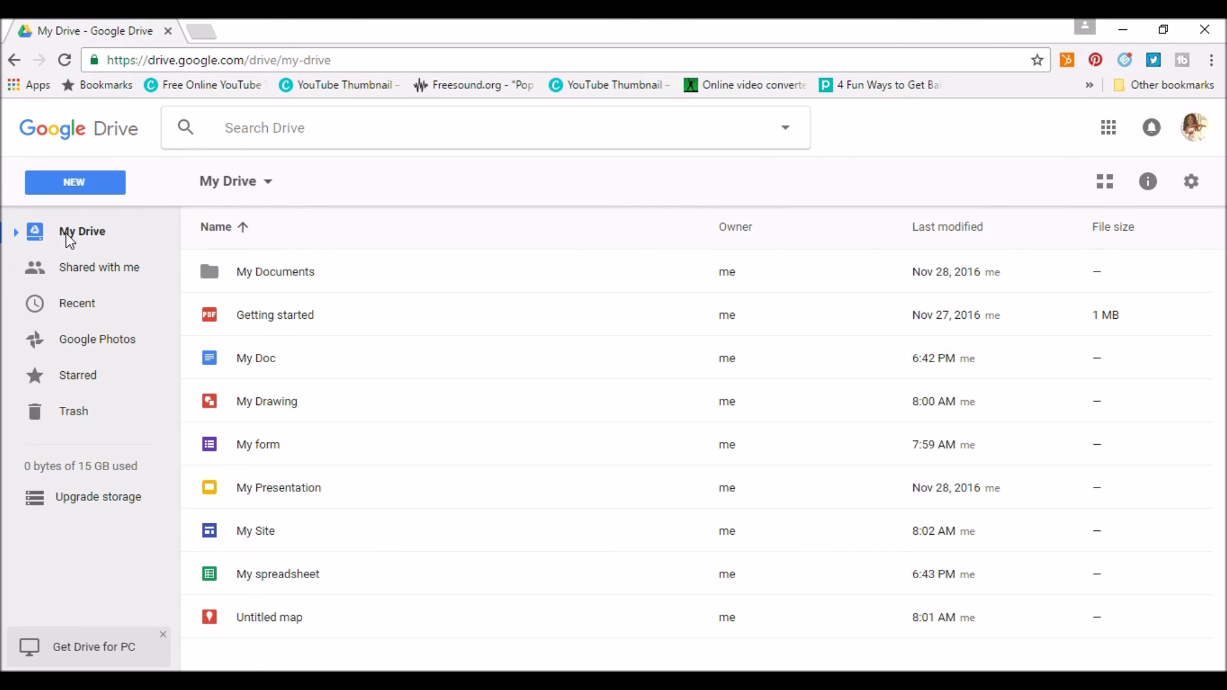
click(99, 275)
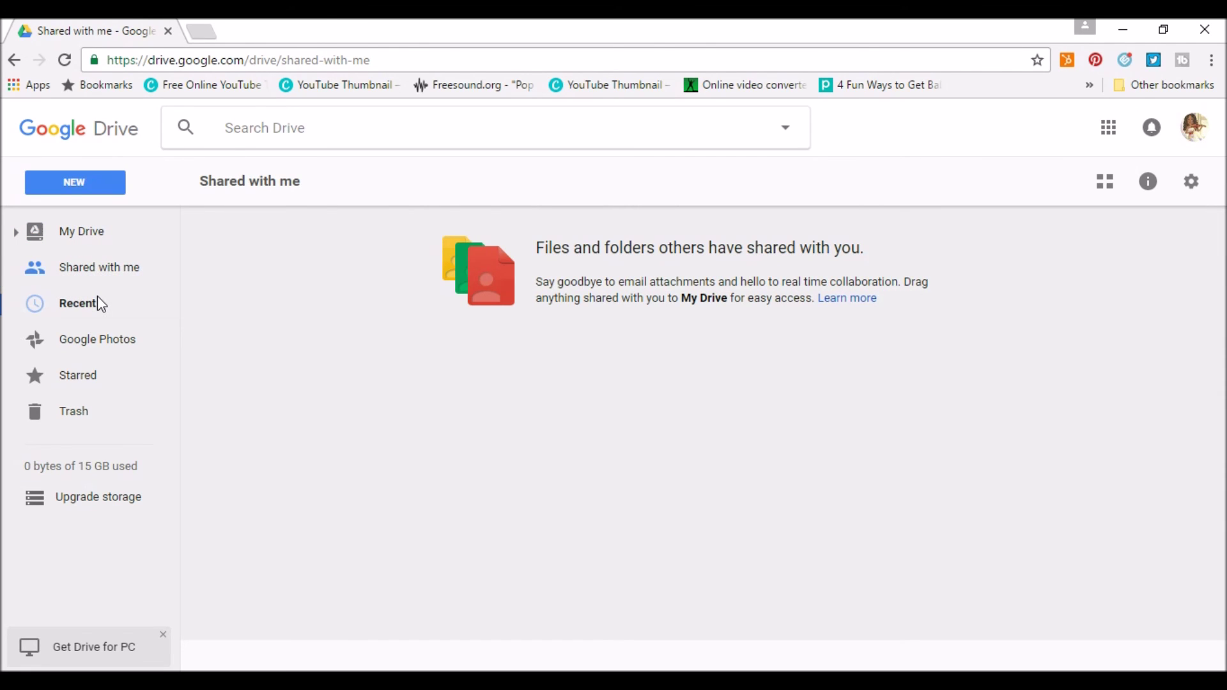
click(100, 300)
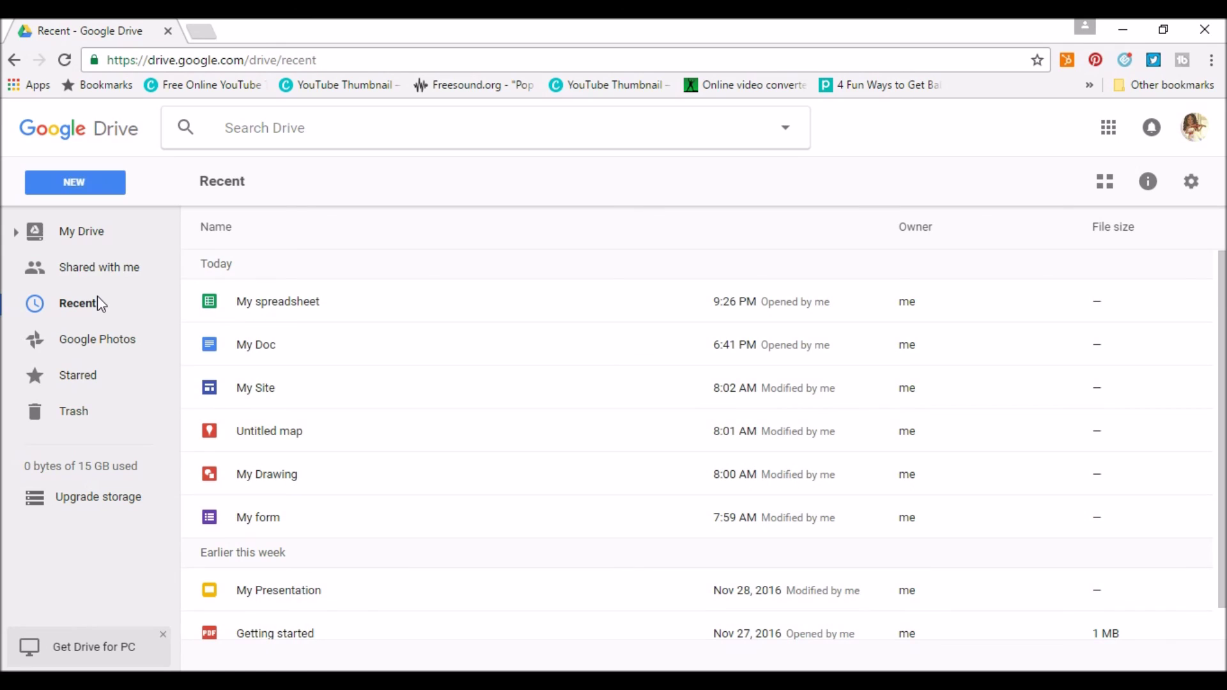
click(106, 349)
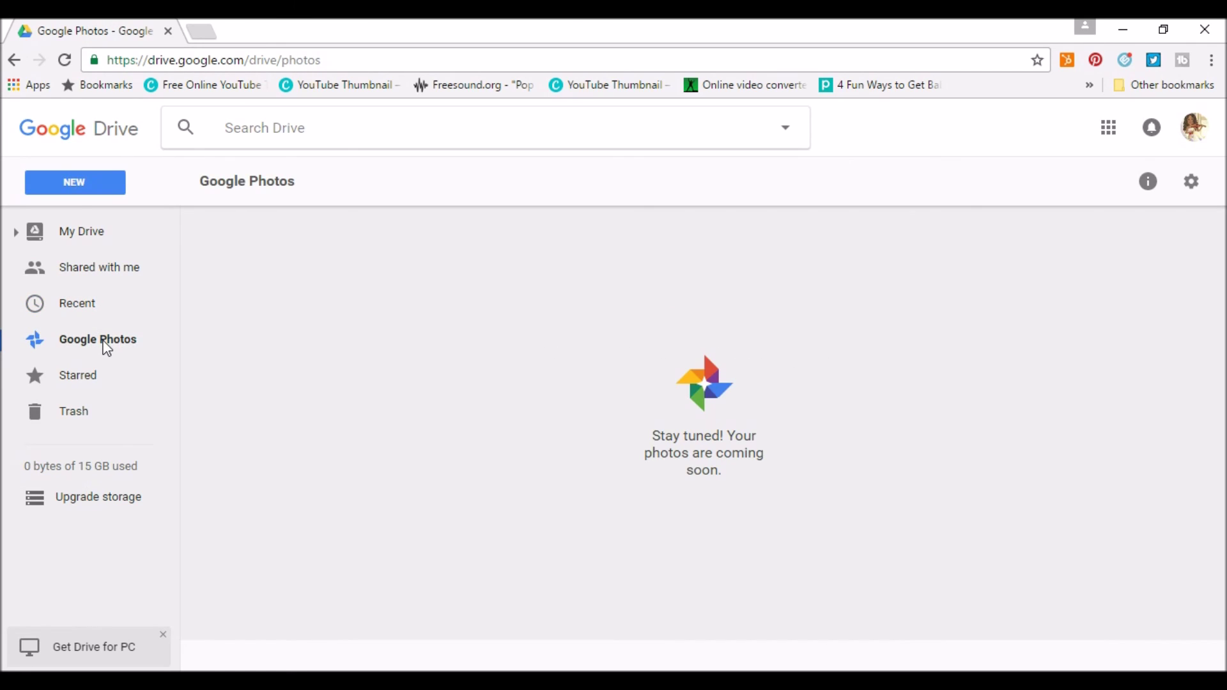
click(64, 381)
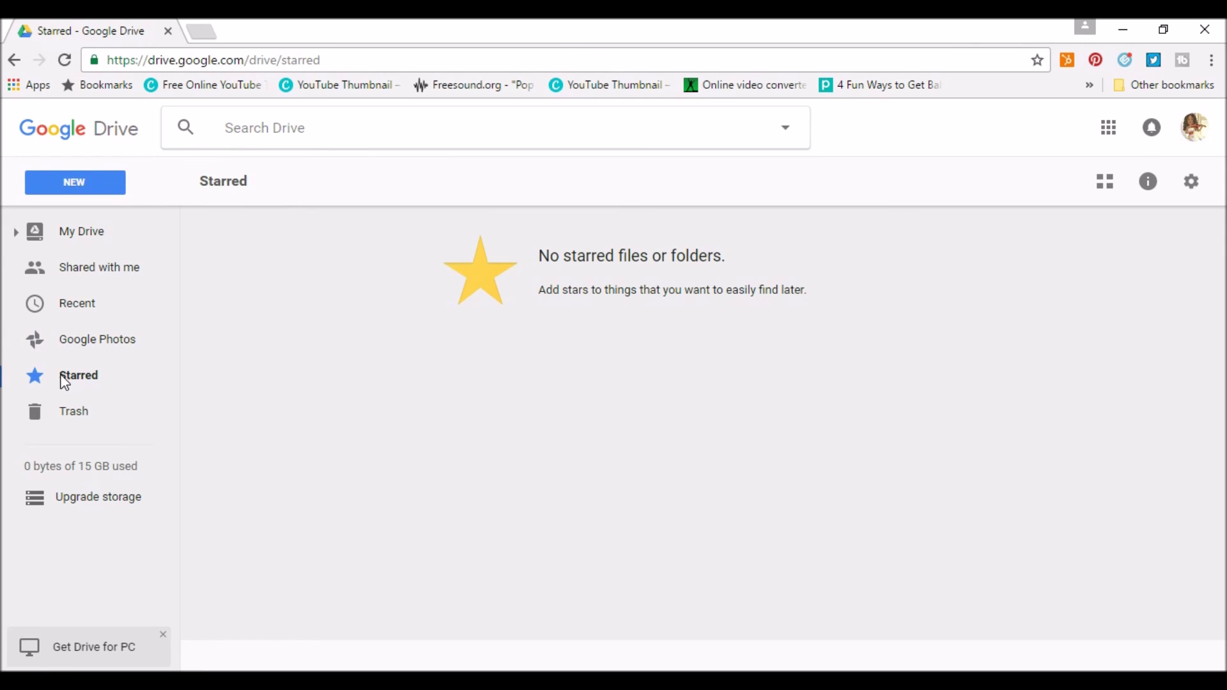
click(71, 415)
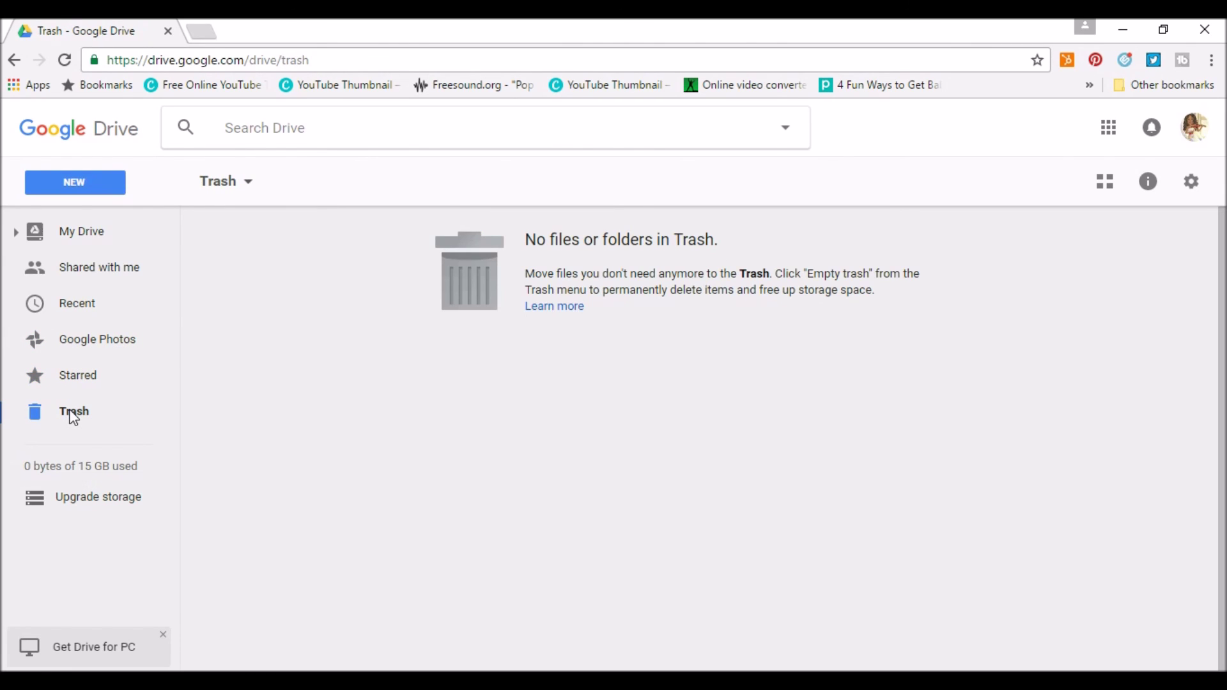
mouse_move(71, 470)
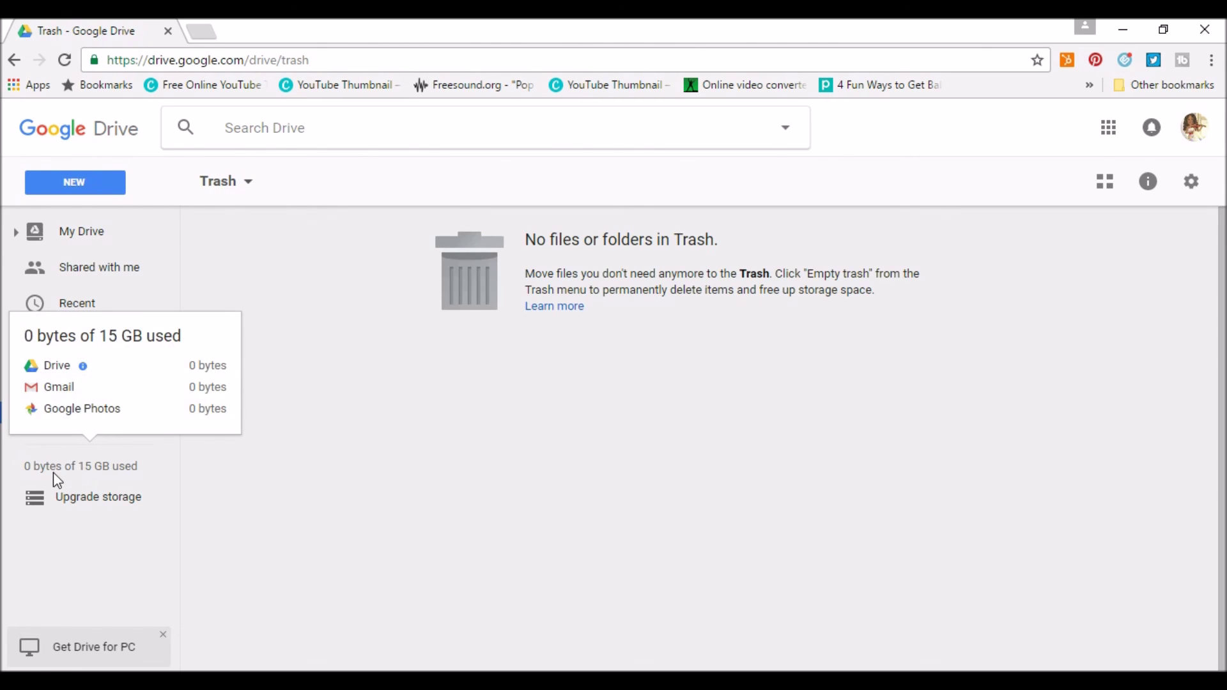
click(40, 498)
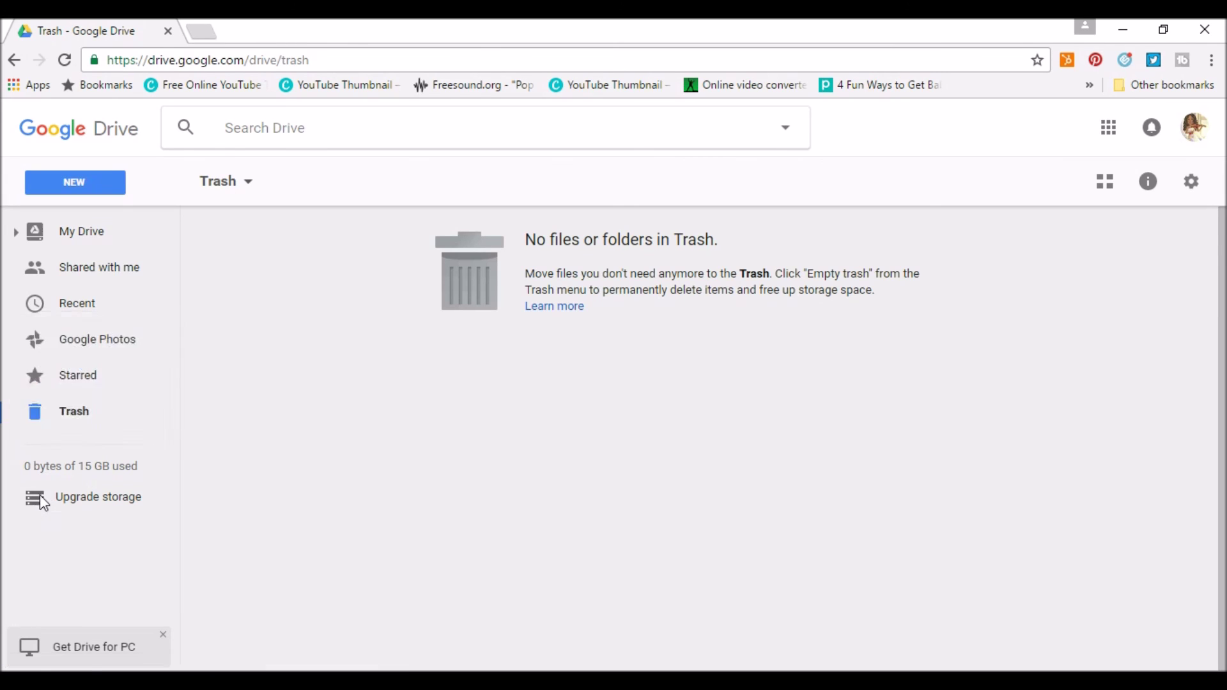
mouse_move(512, 431)
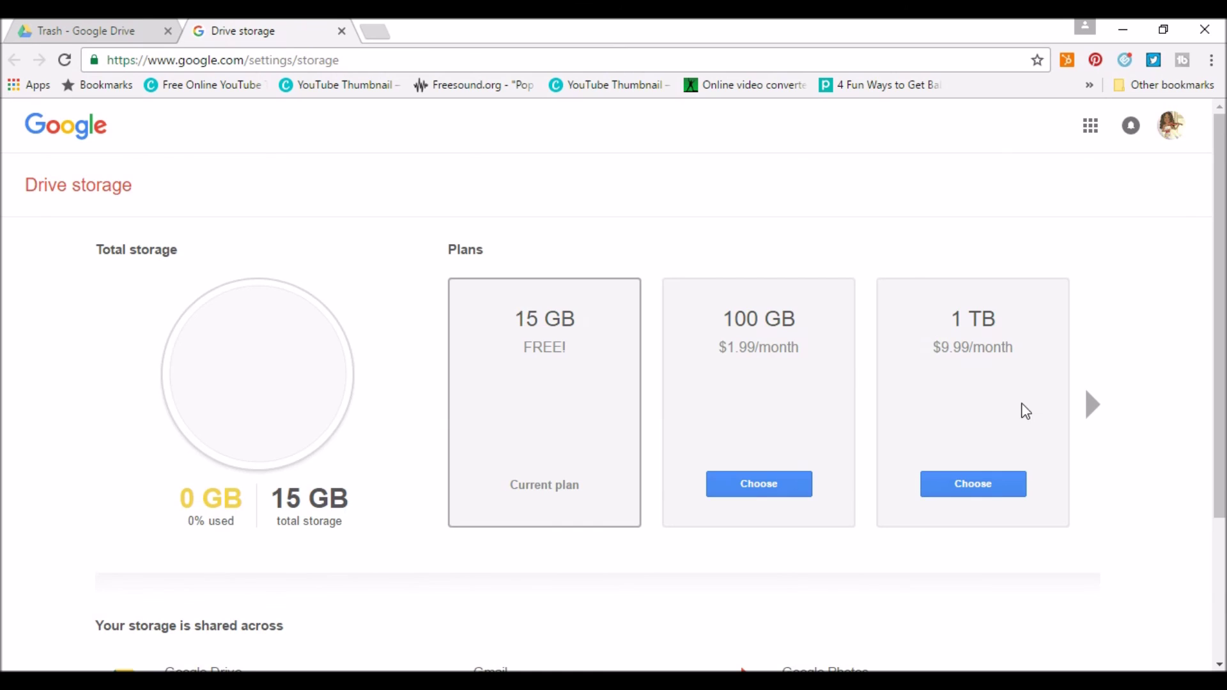
scroll(1036, 419, down, 1)
scroll(1036, 429, down, 3)
scroll(1023, 427, up, 4)
click(342, 31)
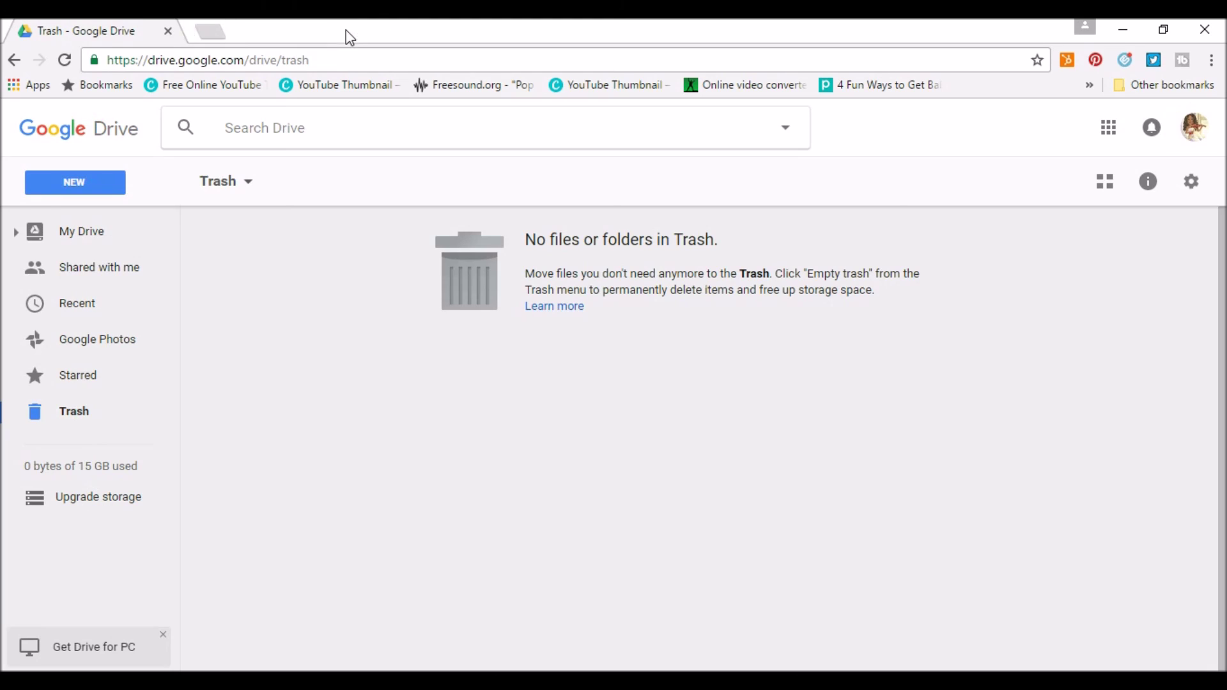
click(99, 245)
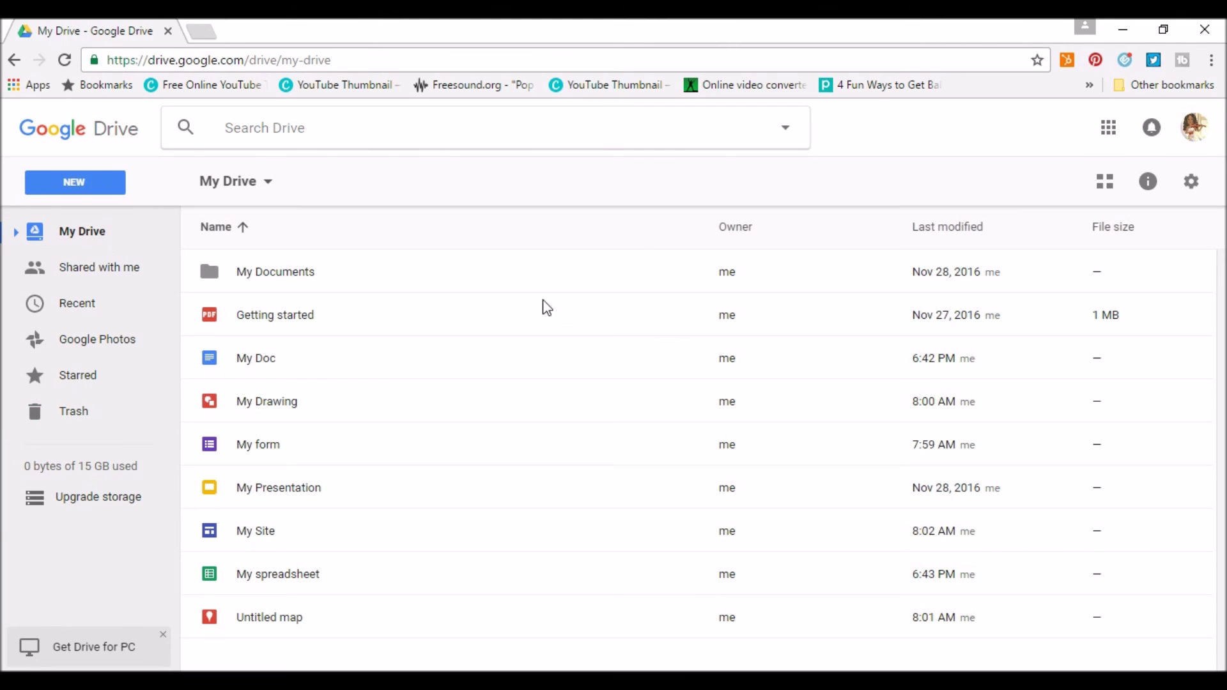
click(287, 322)
ctrl+click(283, 273)
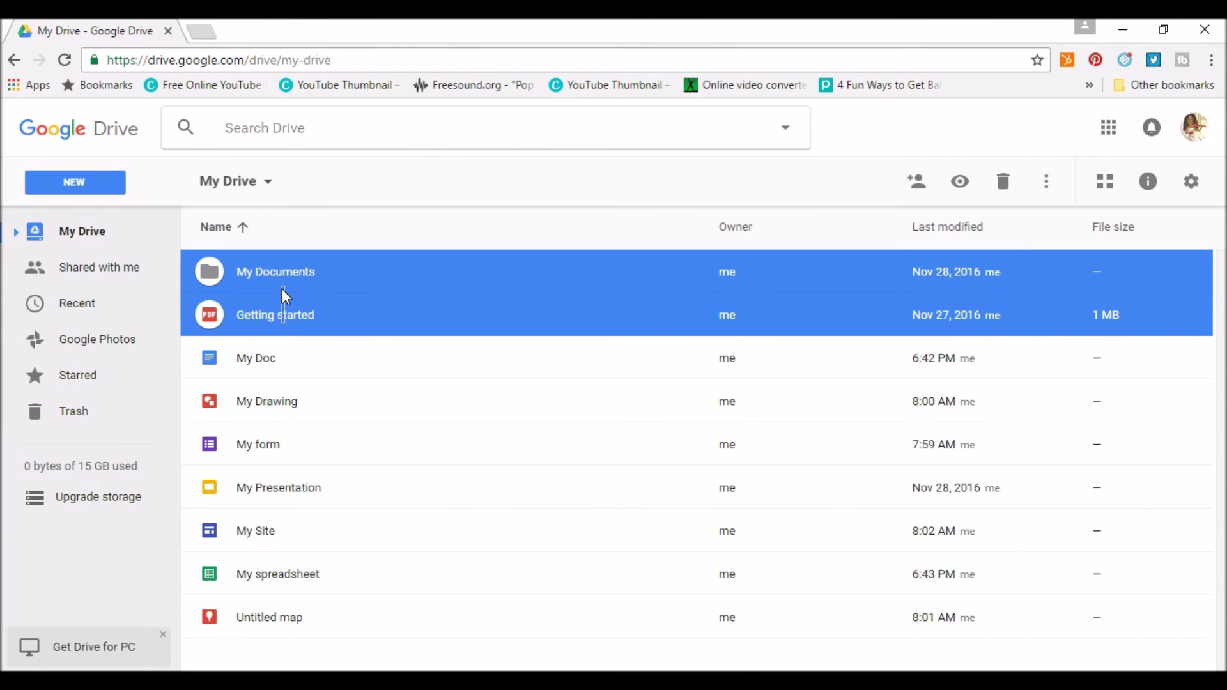
Drag My Doc and the files from Untitled map upward onto the My Documents folder.
drag(223, 317, 217, 266)
drag(207, 371, 206, 266)
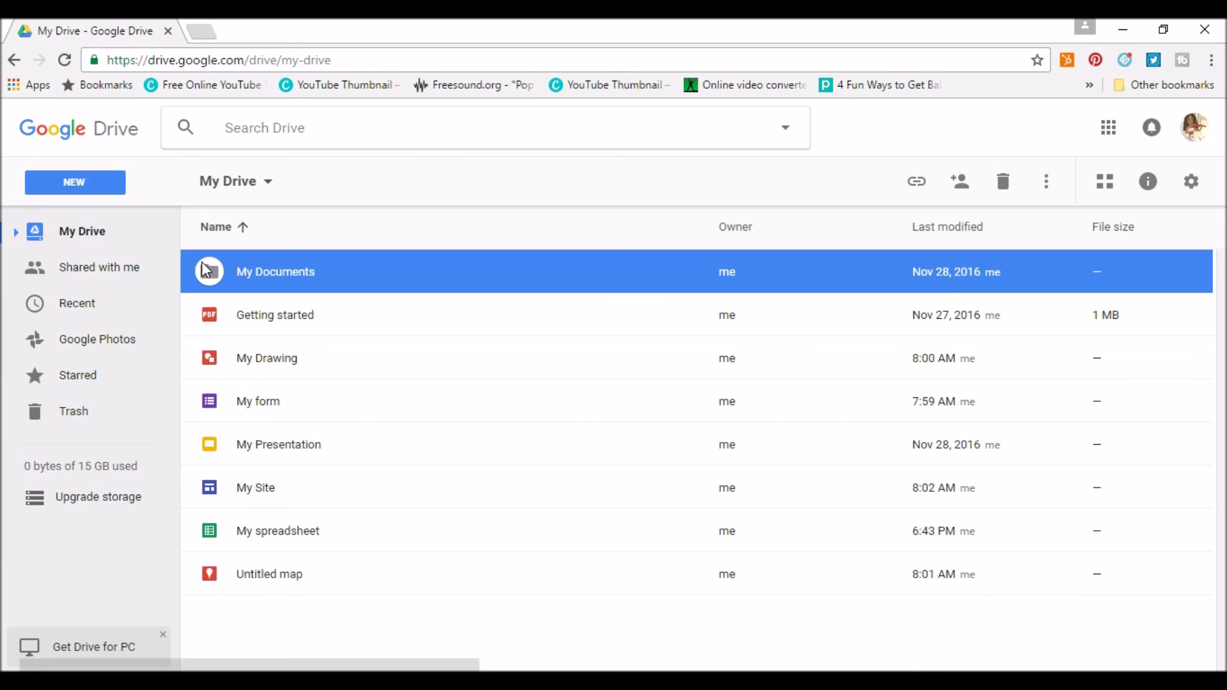
drag(284, 601, 220, 275)
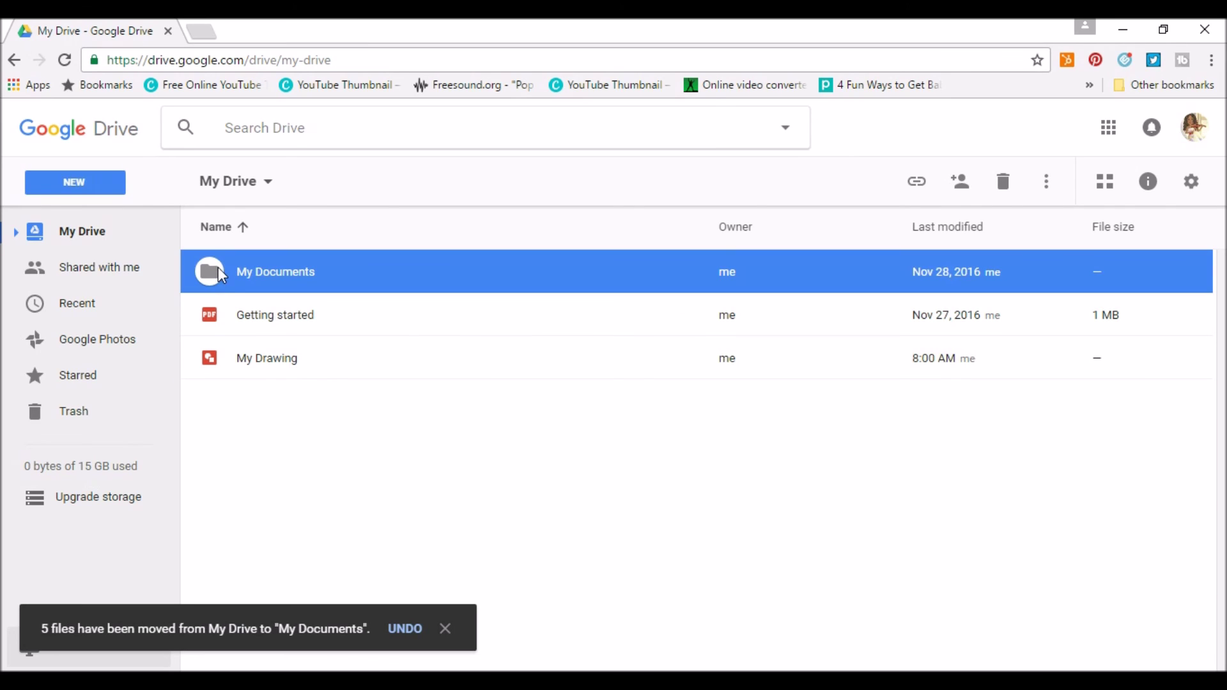
Move My Drawing into My Documents and open the folder to check its seven items.
click(232, 360)
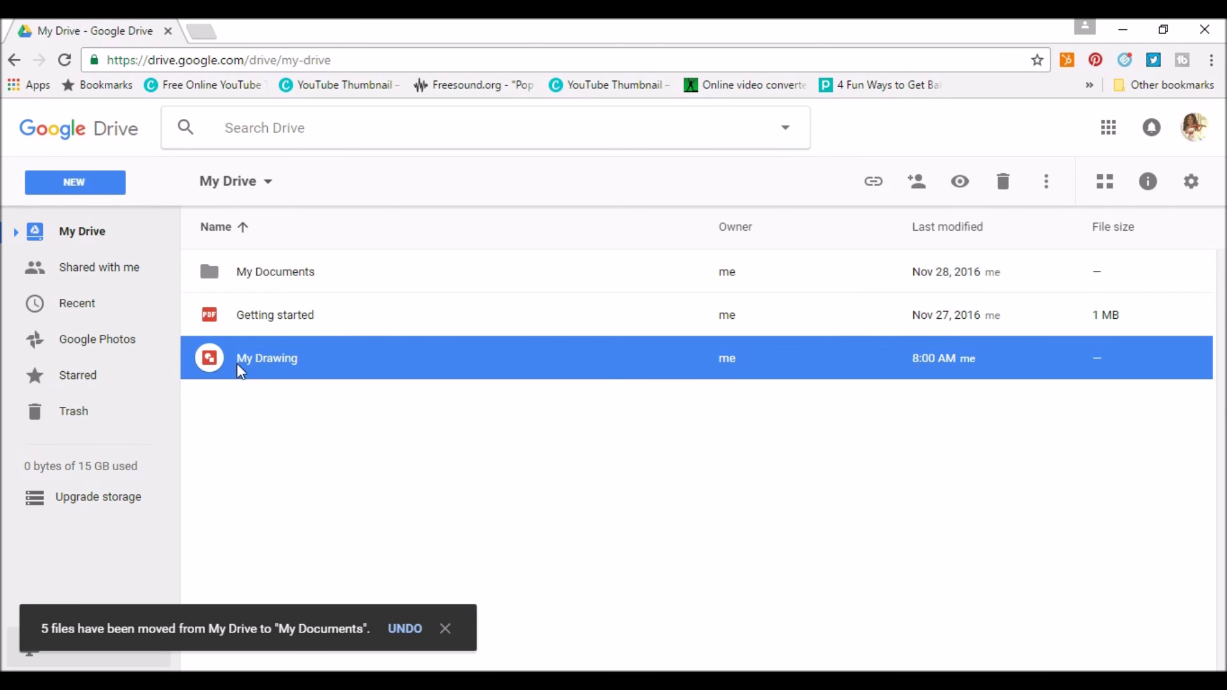
shift+click(241, 289)
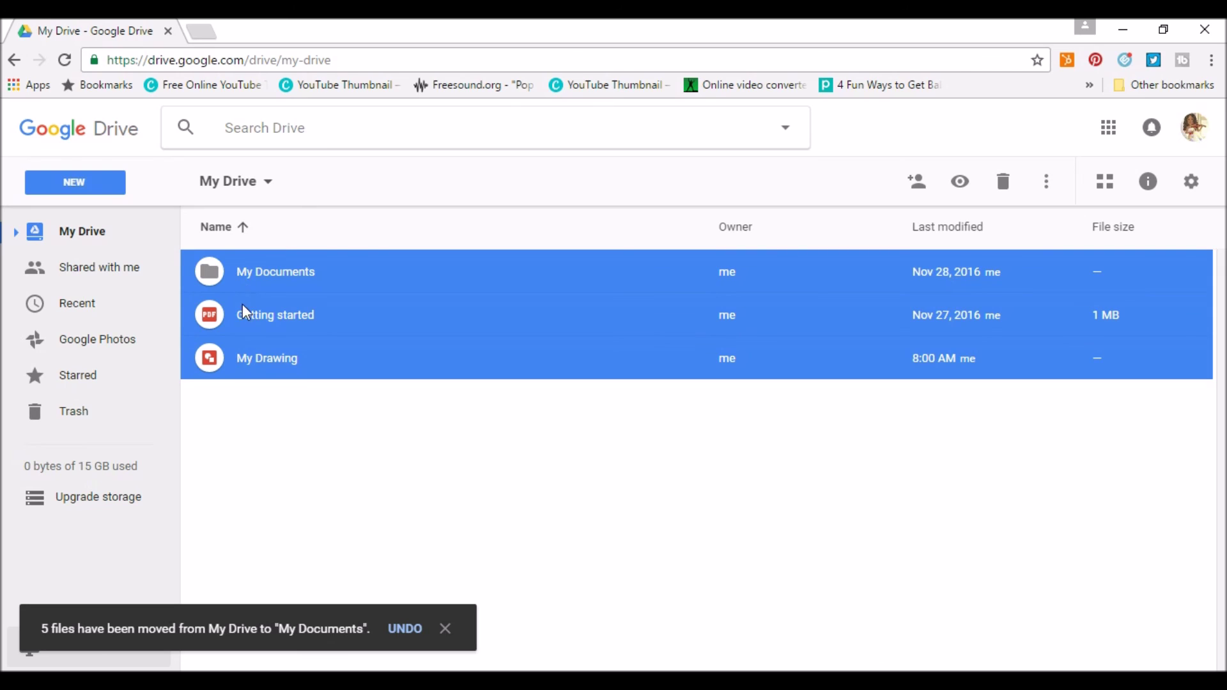
click(259, 420)
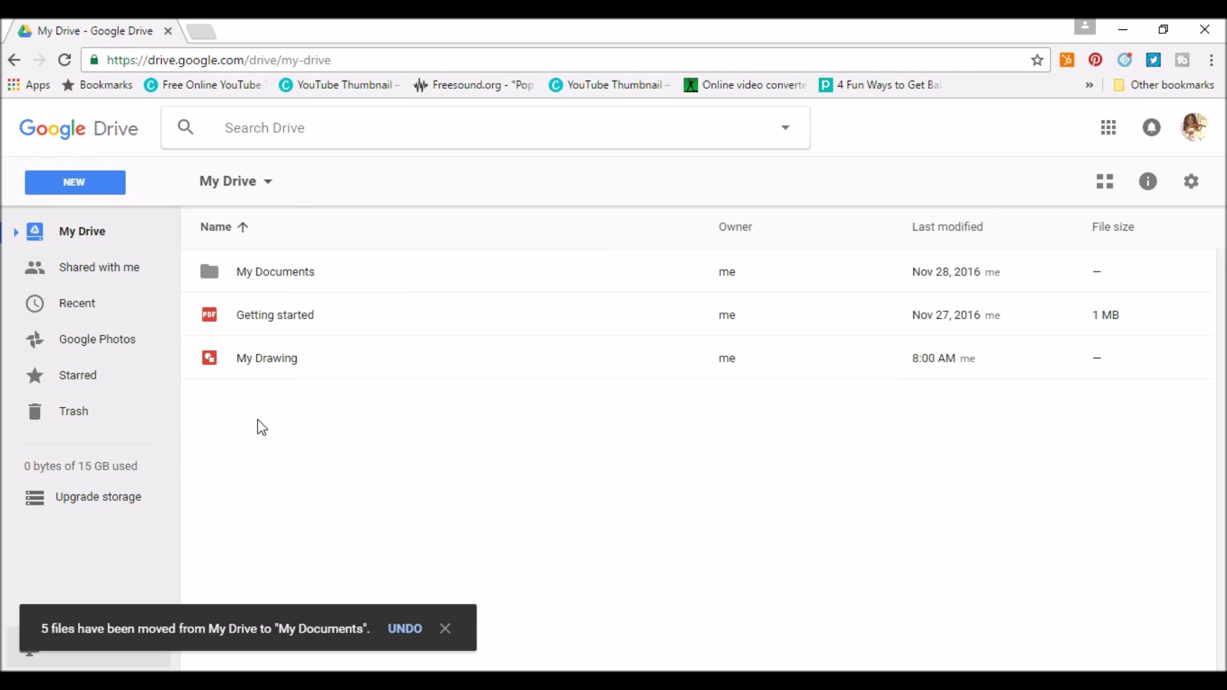
drag(218, 362, 211, 268)
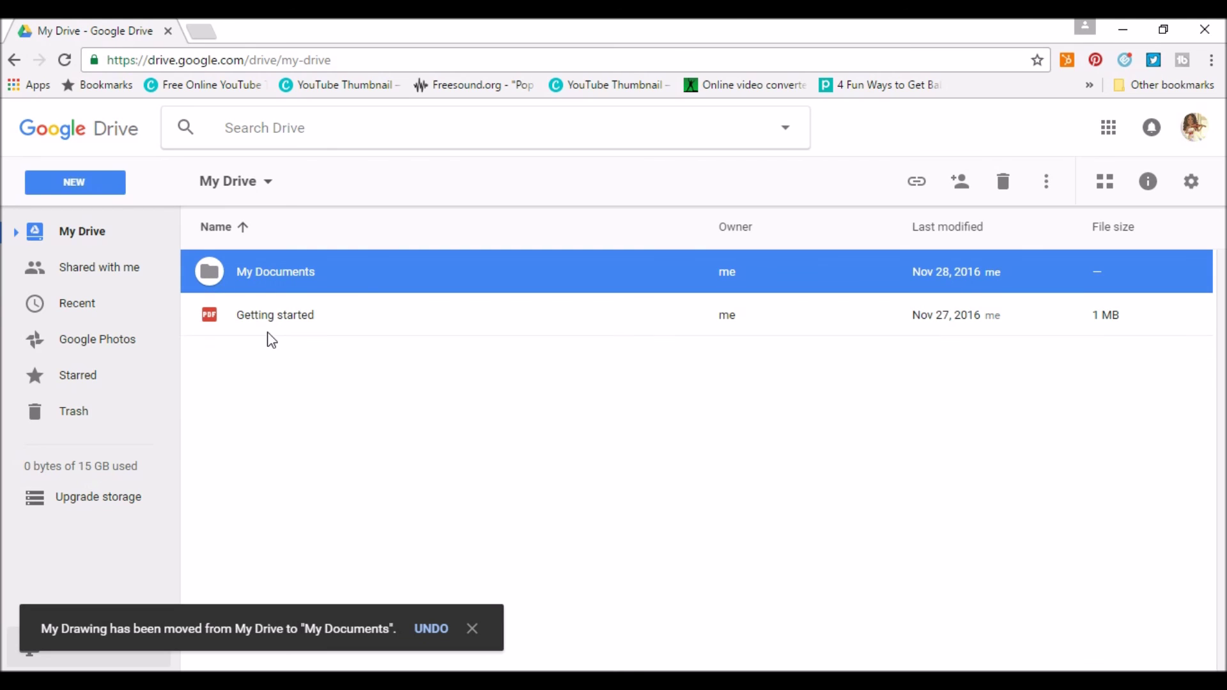
double_click(258, 270)
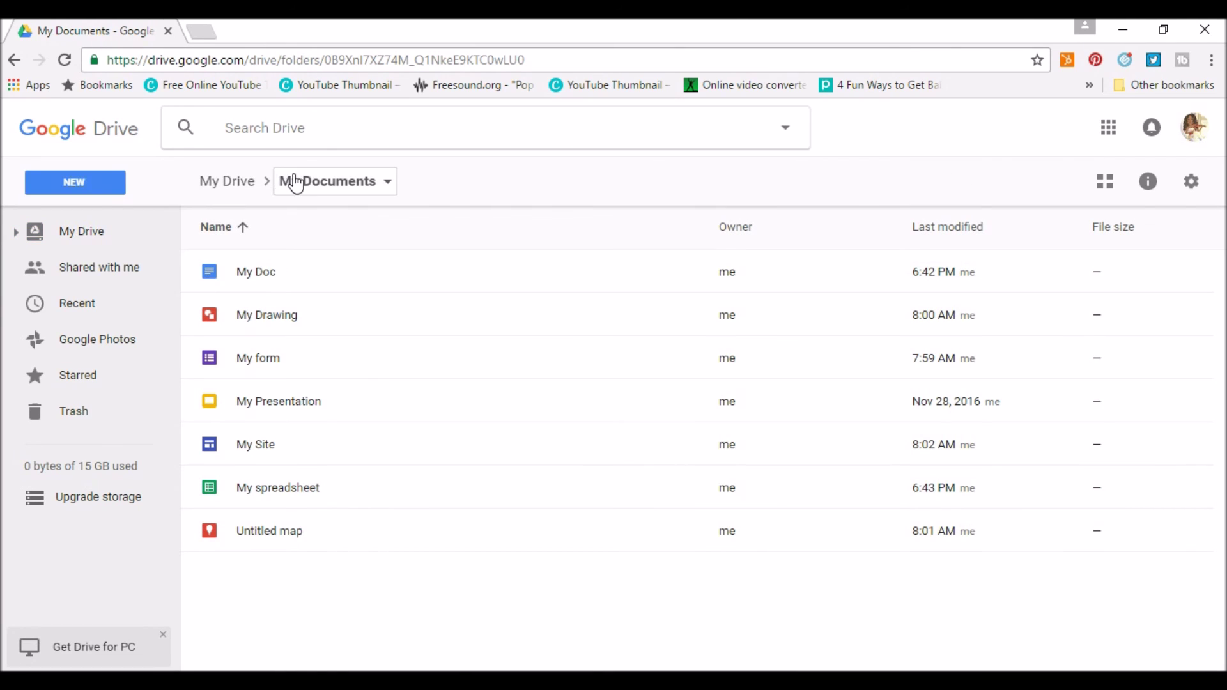
Browse the My Documents folder's actions menu, including its colour options.
click(373, 188)
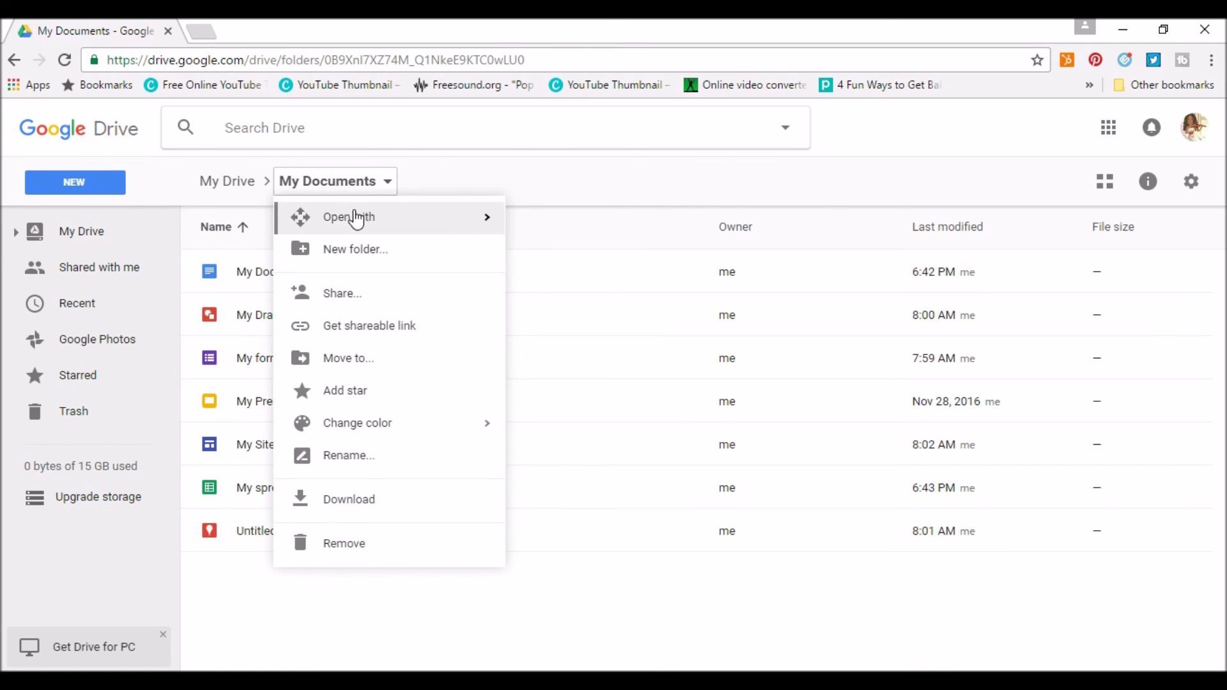
mouse_move(355, 225)
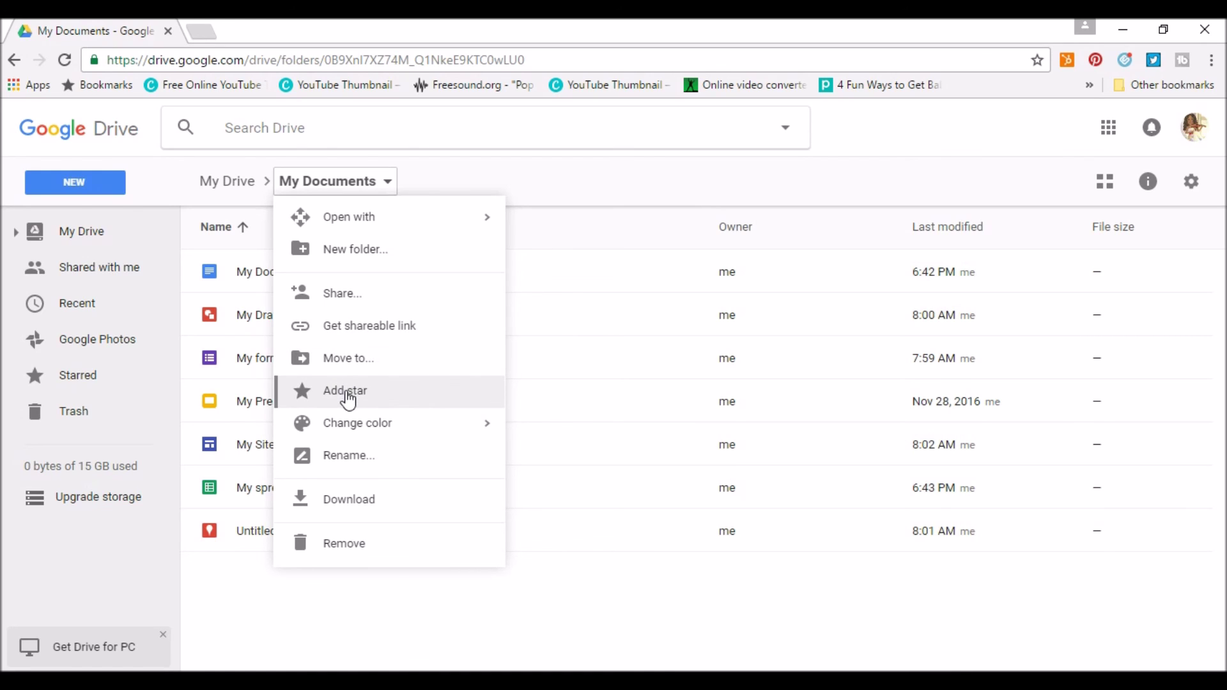
mouse_move(353, 431)
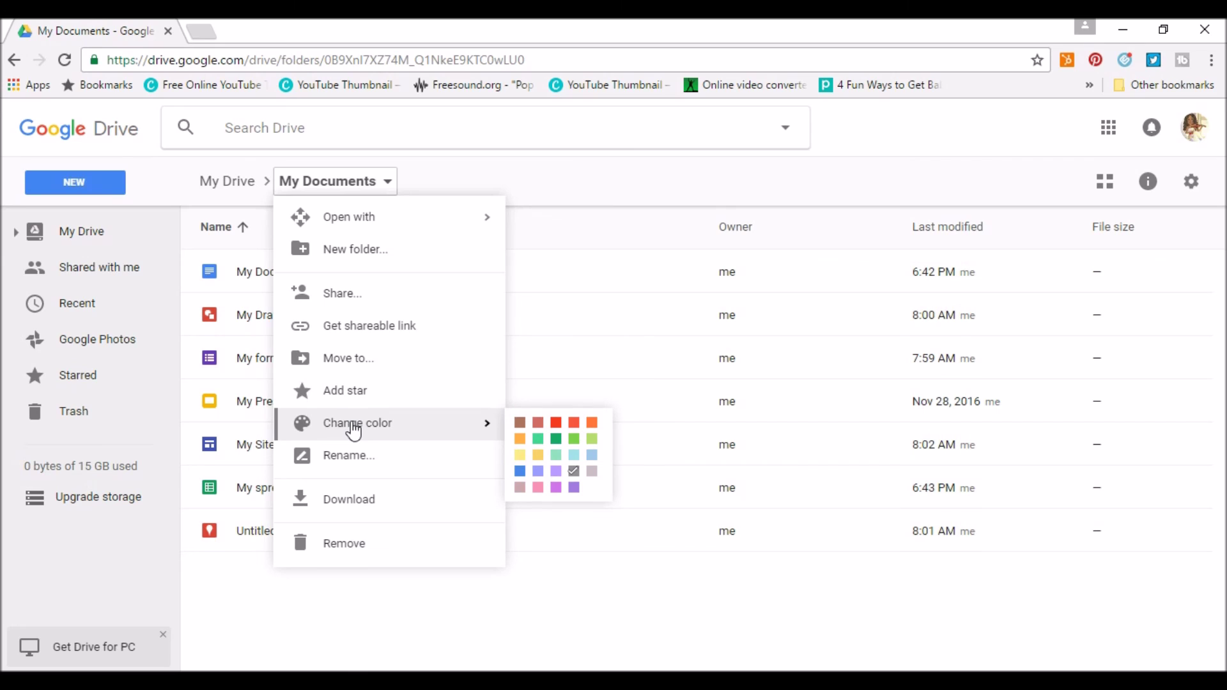
click(554, 424)
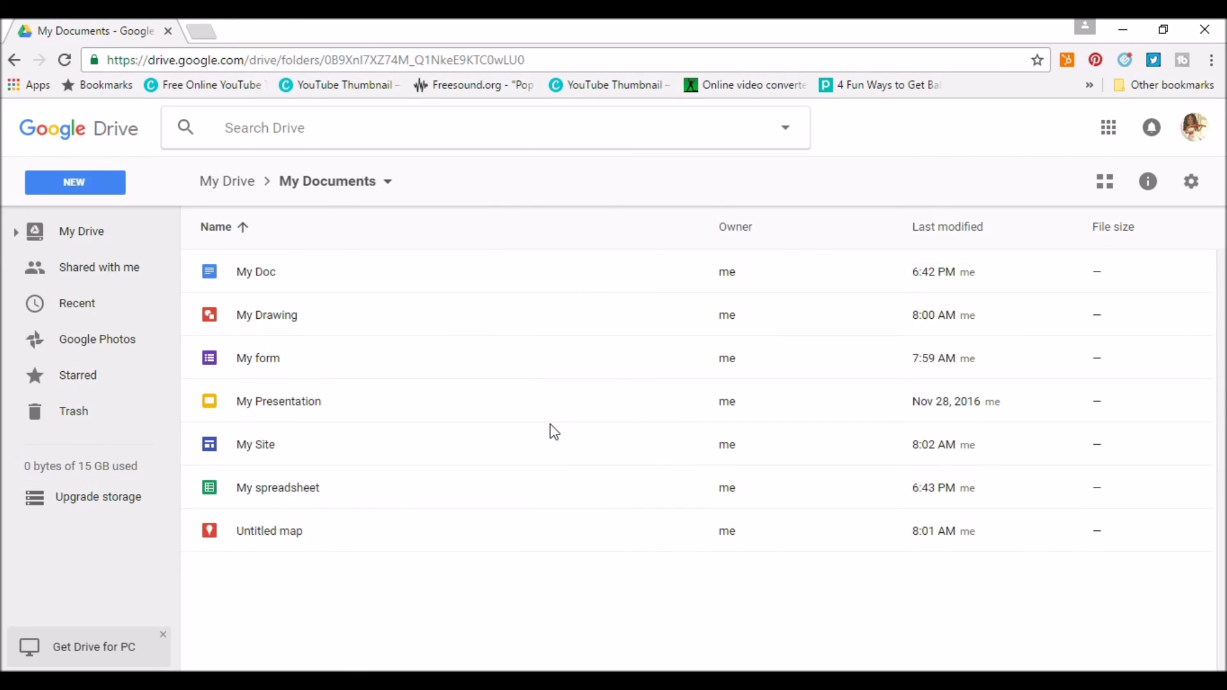
click(329, 186)
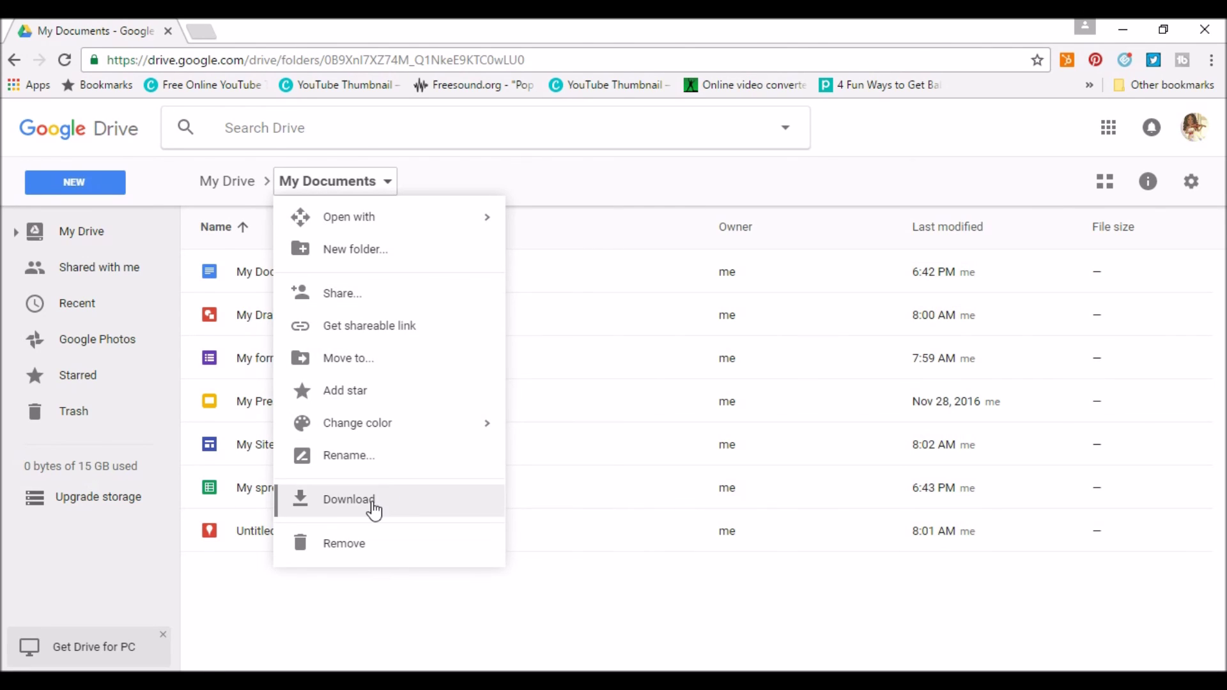
Rename the My Documents folder to 'All documents'.
click(351, 457)
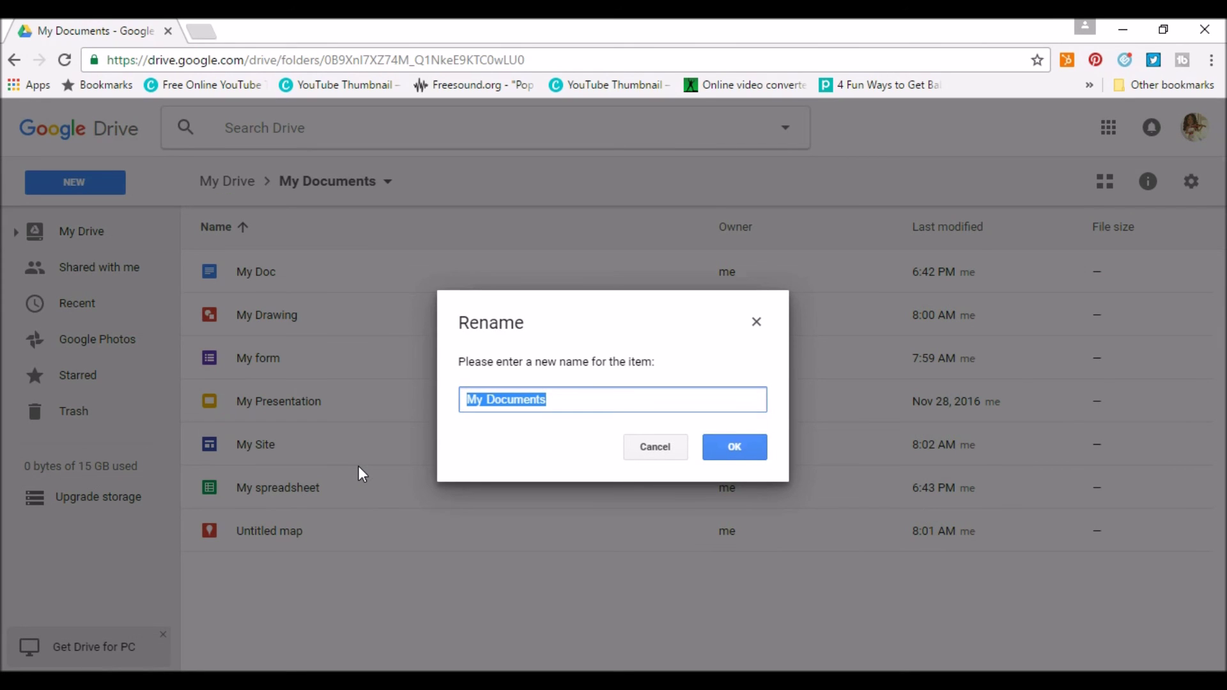
text(All documents)
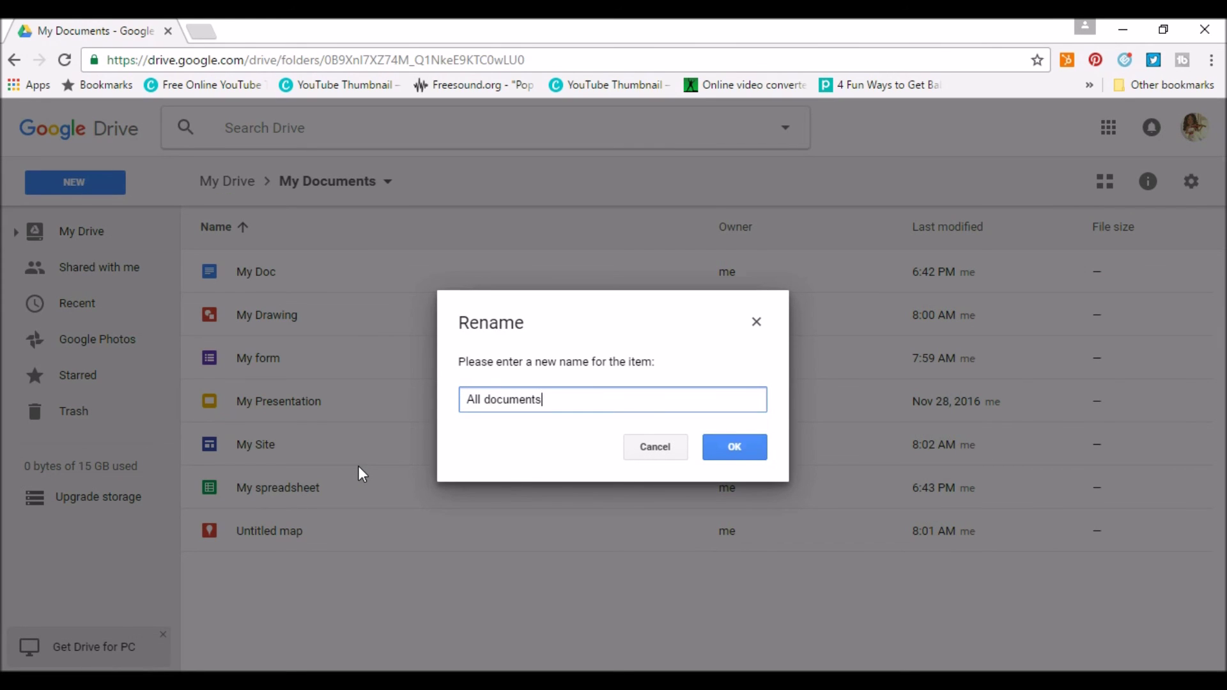
click(749, 459)
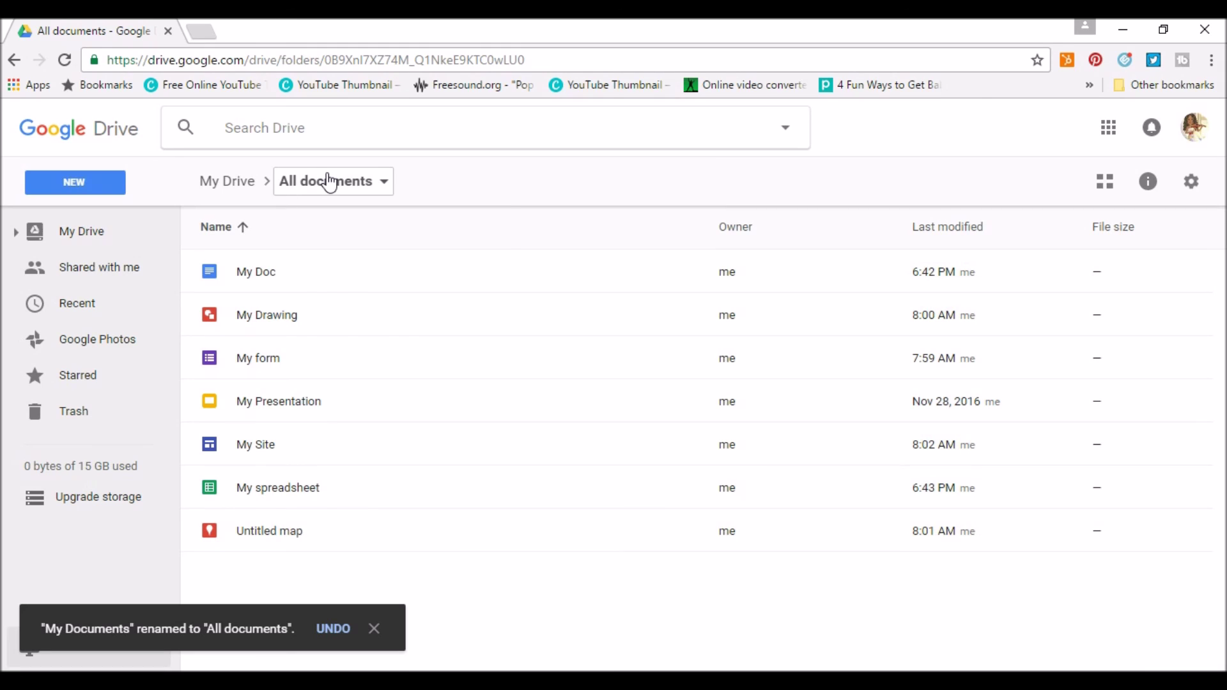
click(329, 183)
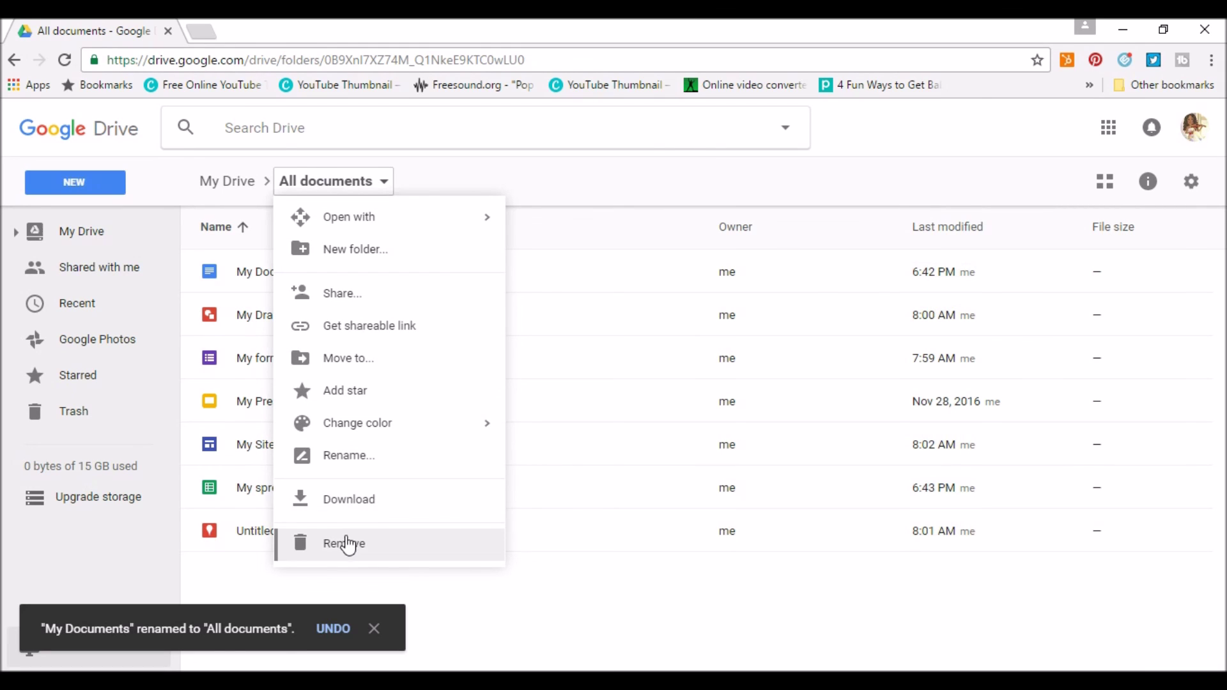
Return to My Drive and colour the All documents folder green.
click(322, 182)
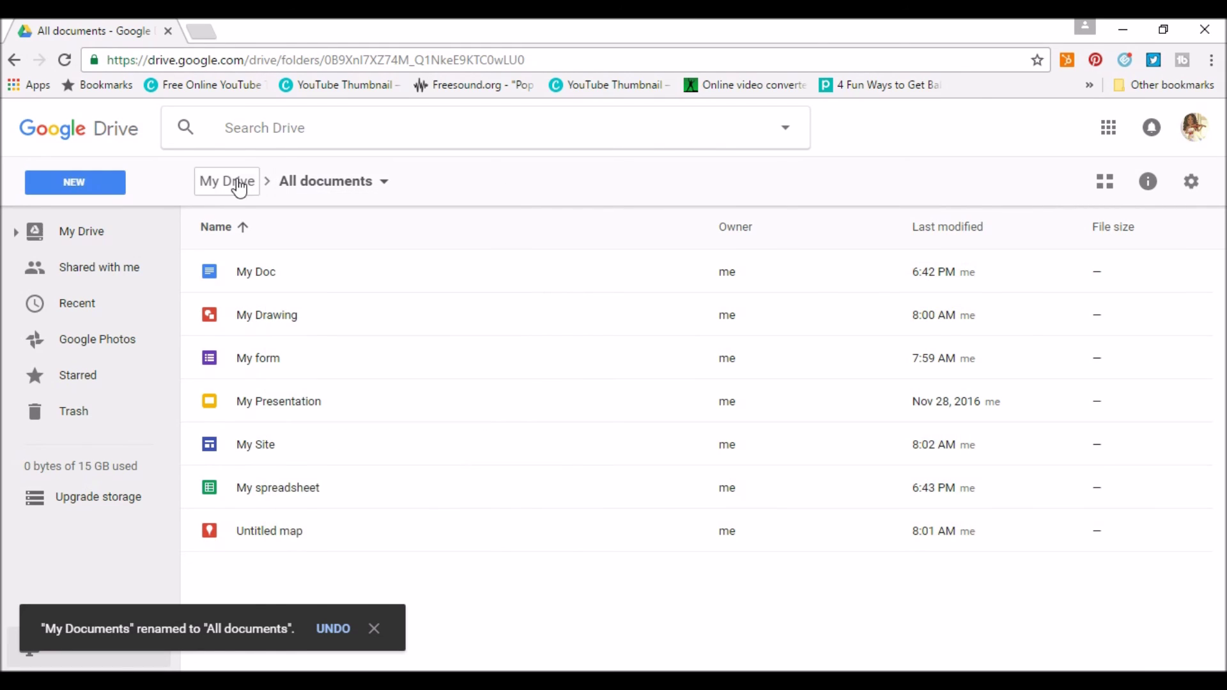
click(243, 183)
right_click(218, 278)
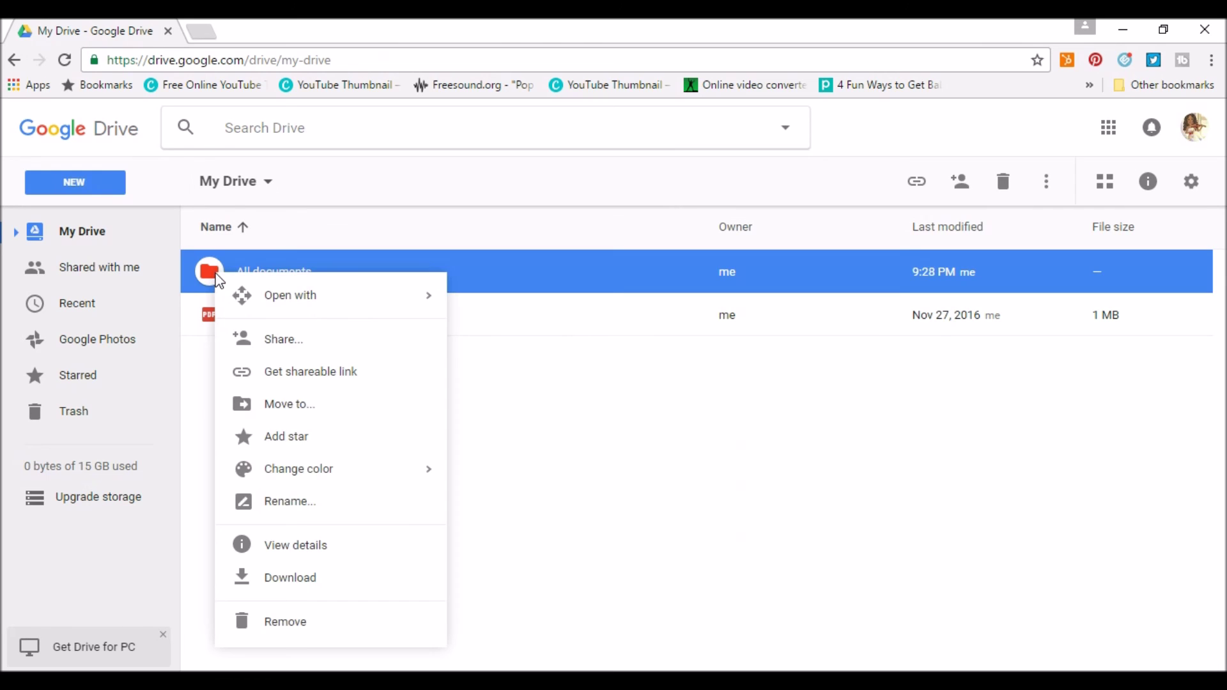
mouse_move(291, 473)
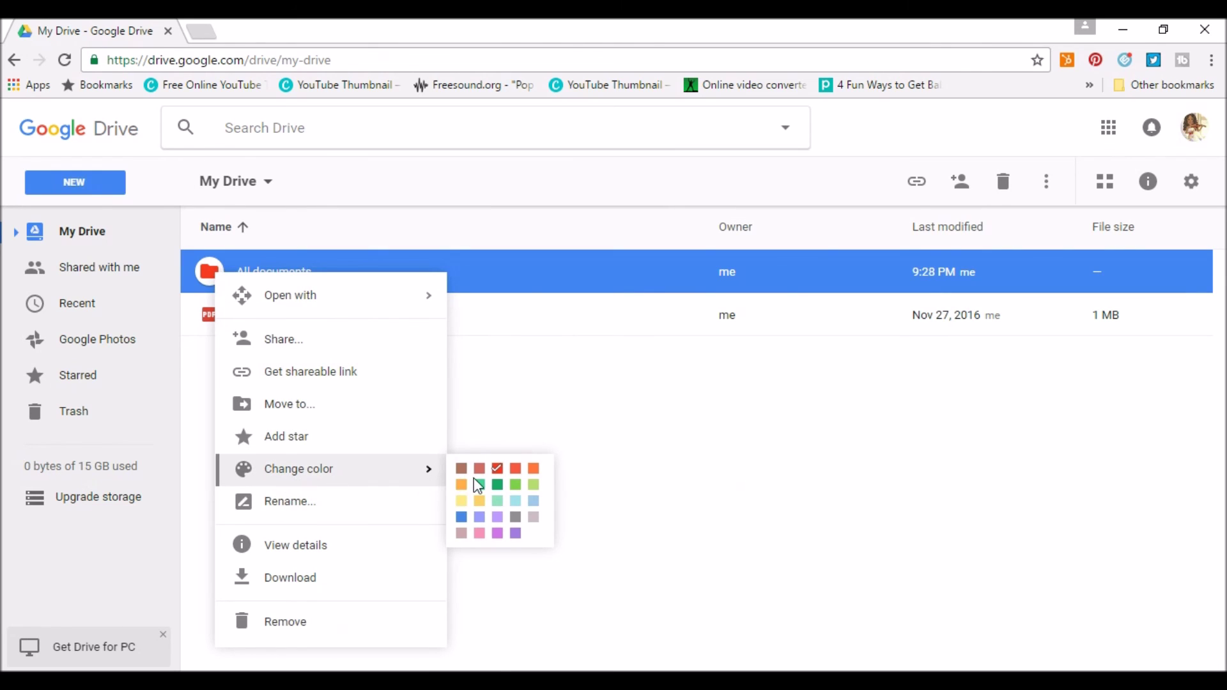
click(498, 486)
click(453, 457)
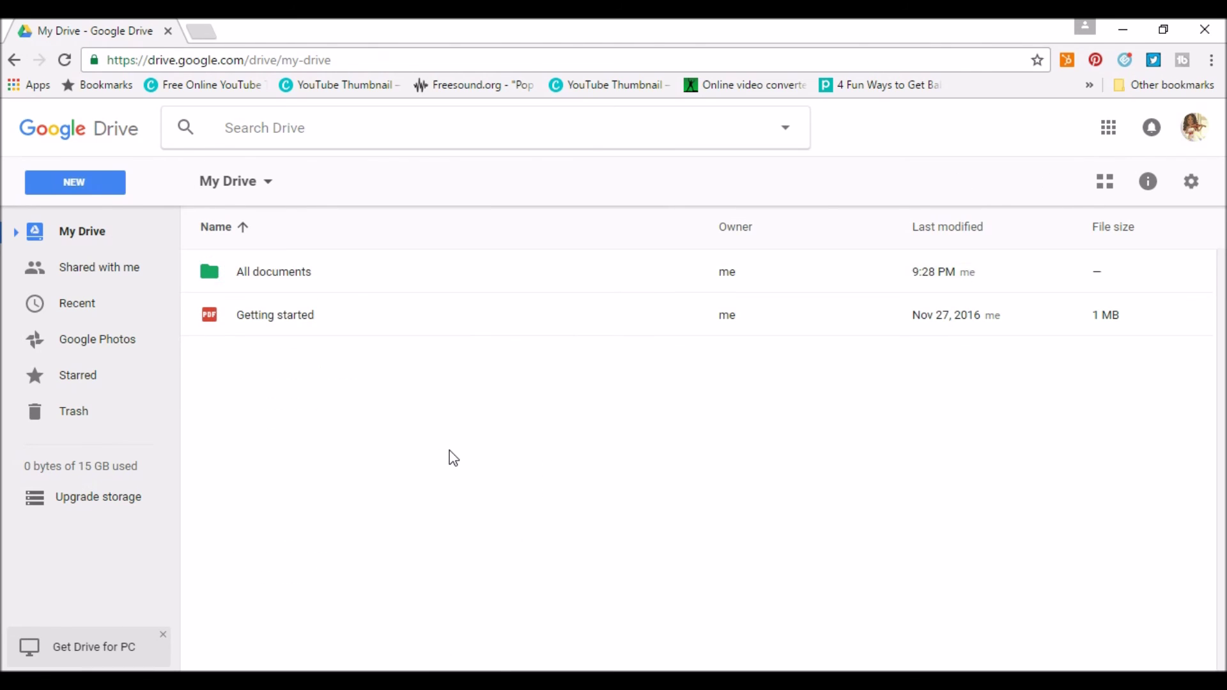
Drag the Getting started PDF to Trash, then undo the move.
click(265, 319)
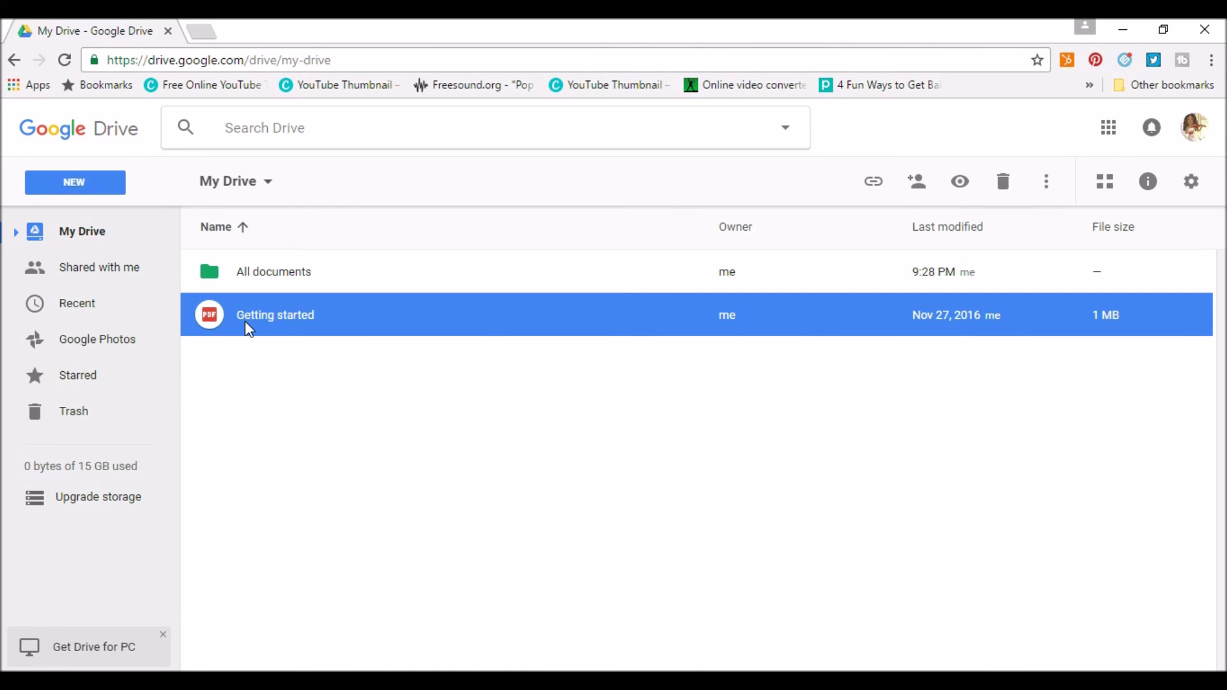
drag(250, 329, 51, 422)
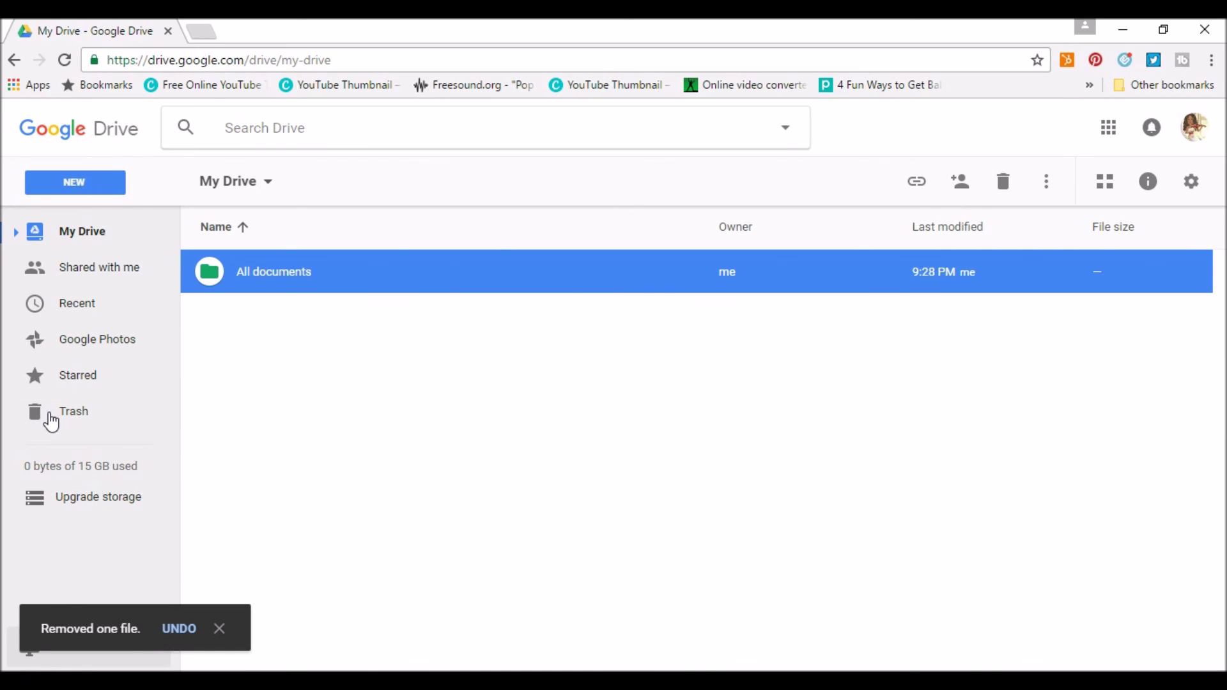
click(180, 629)
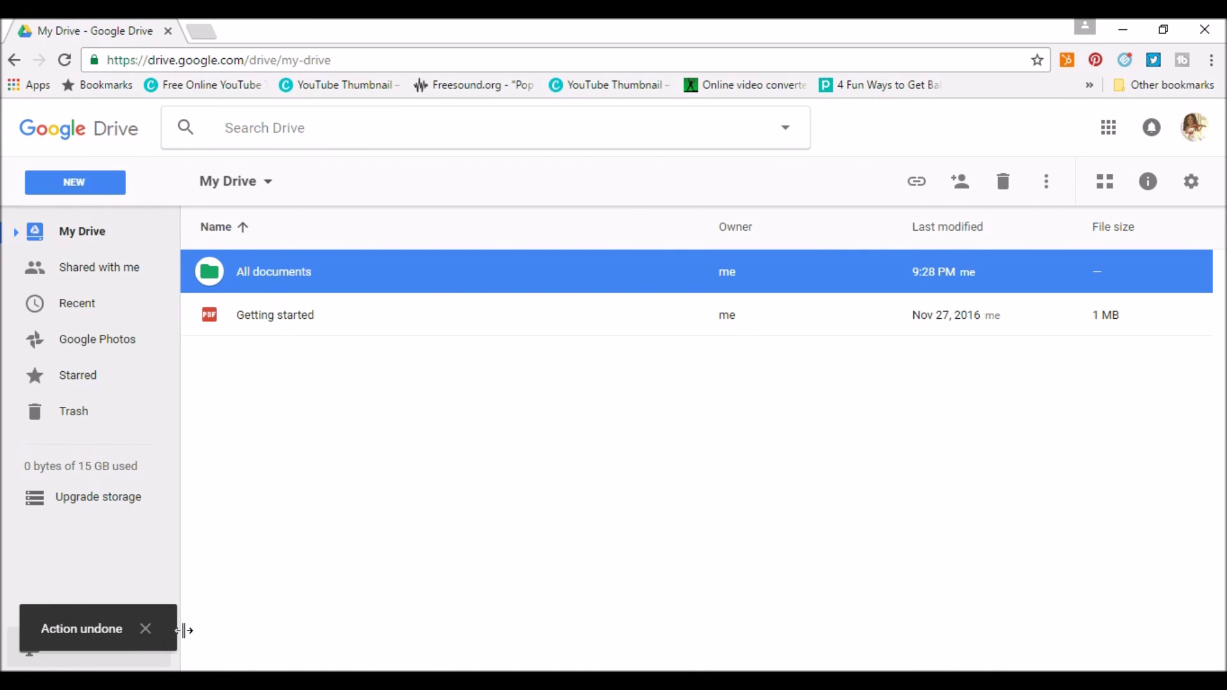
Remove the Getting started PDF via its context menu and view the Trash.
right_click(276, 323)
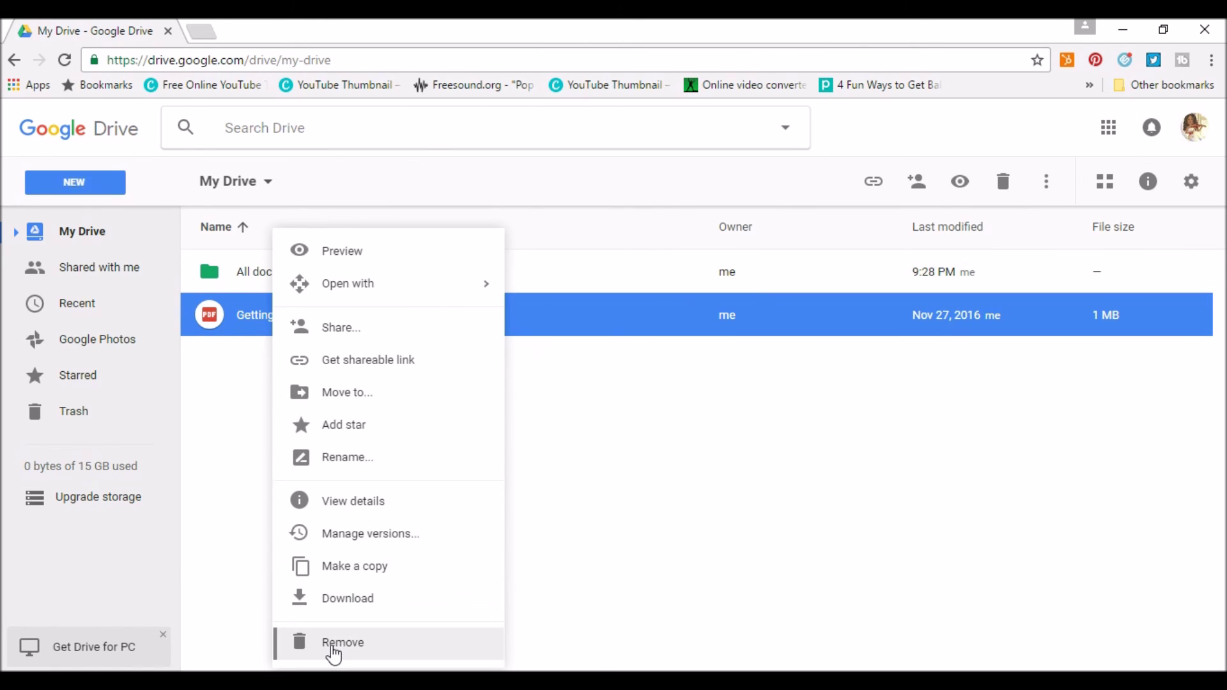
click(331, 644)
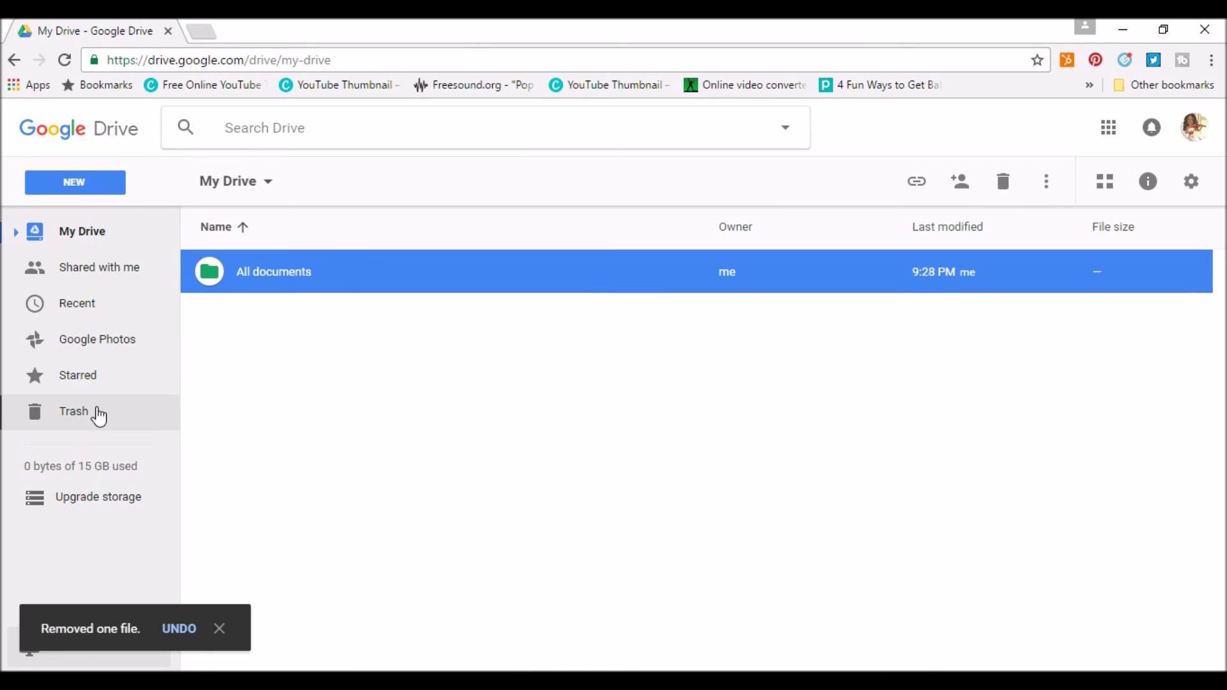
click(88, 427)
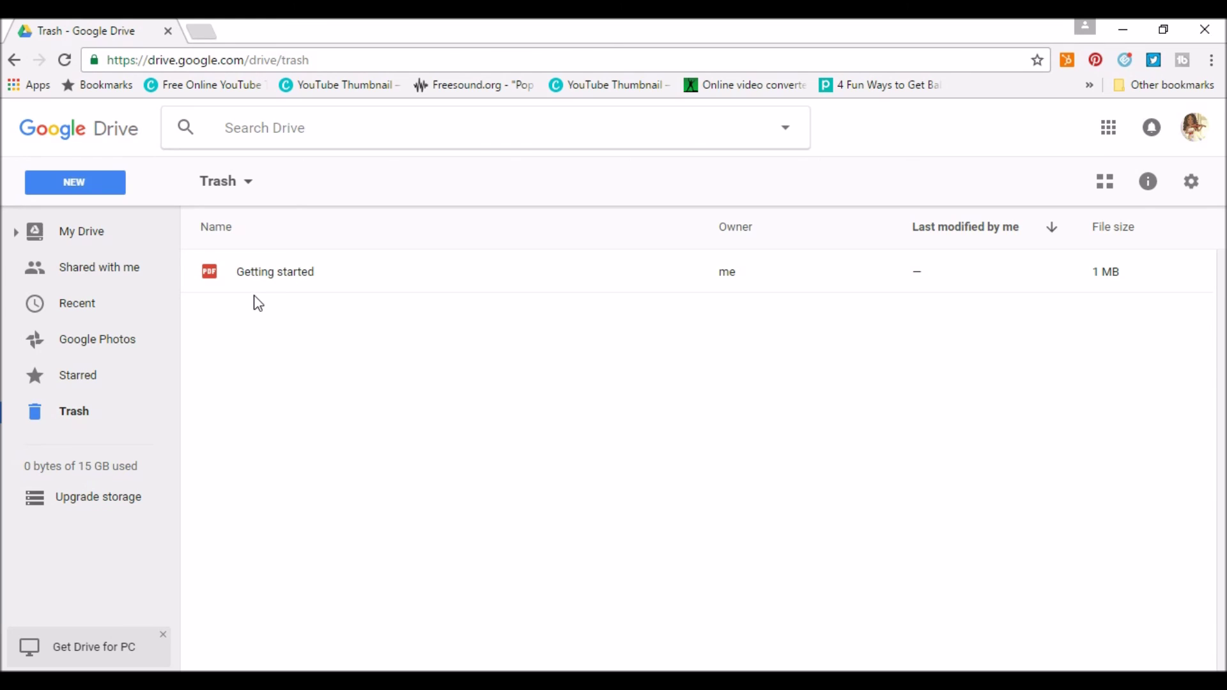
Preview the trashed Getting started PDF, then restore it from Trash.
double_click(254, 275)
click(1088, 265)
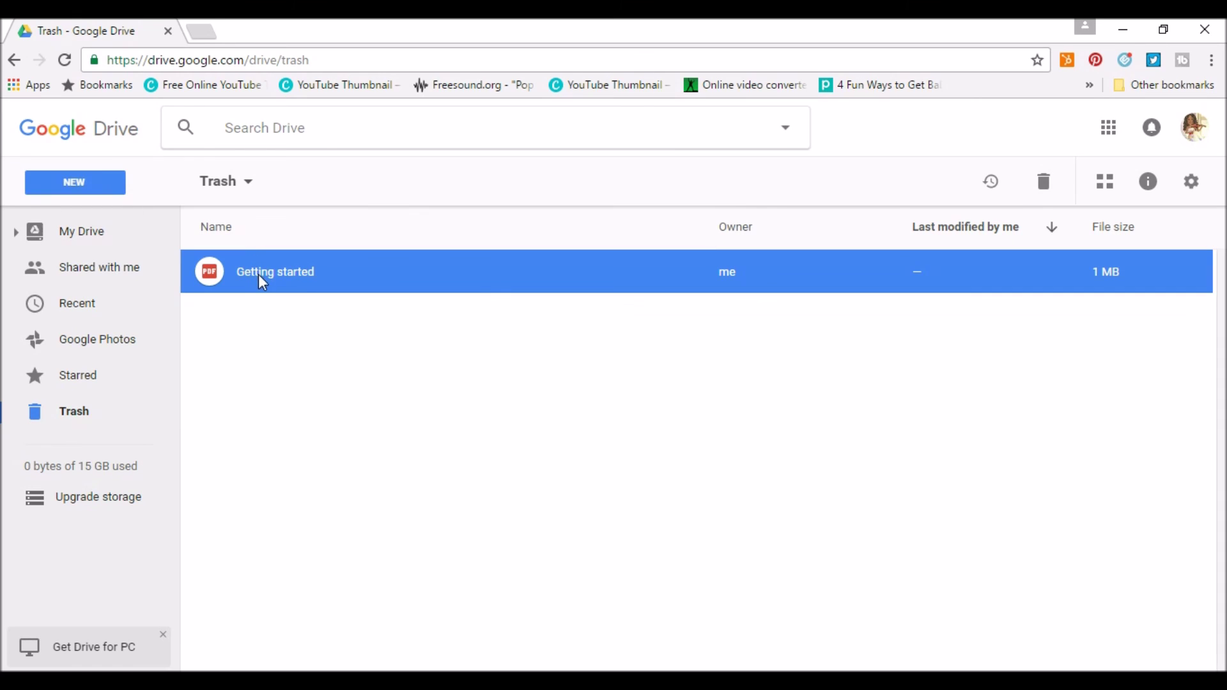
right_click(259, 275)
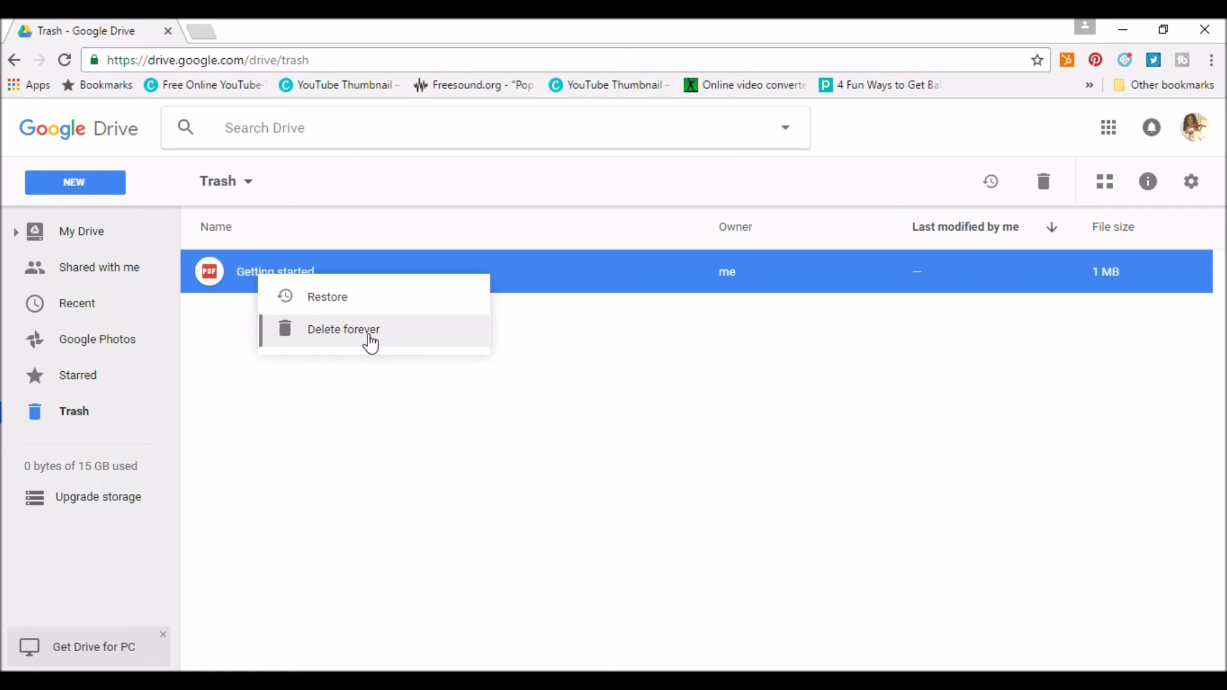
click(327, 298)
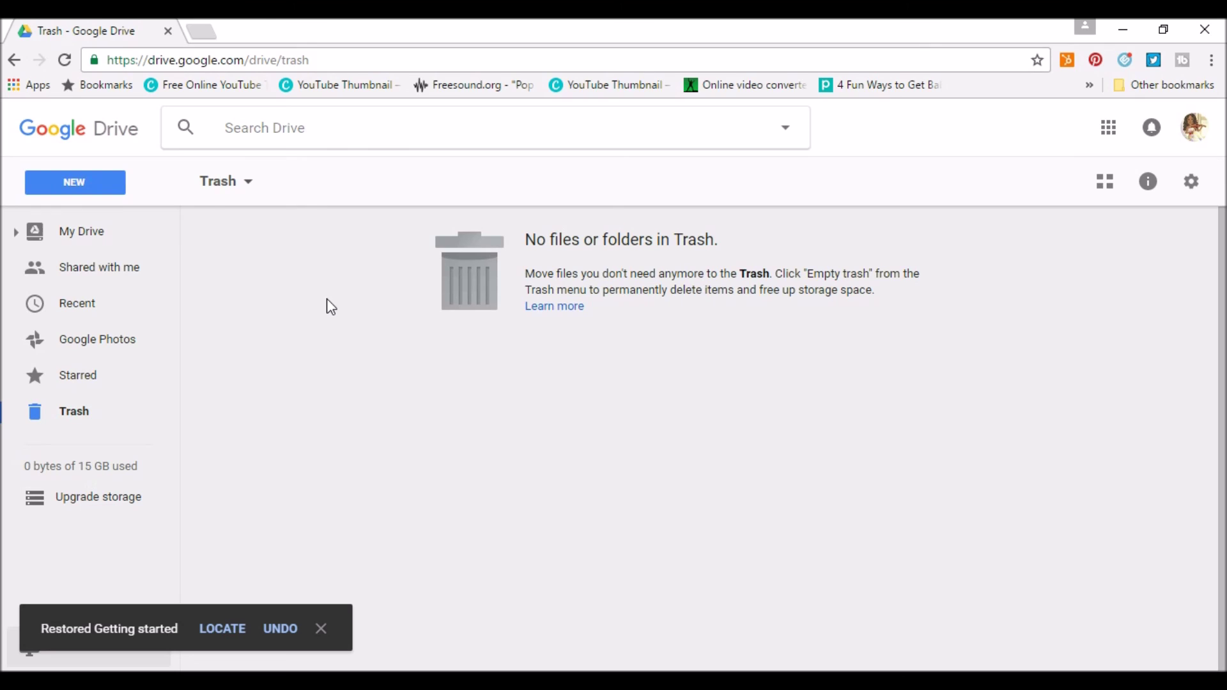
Remove Getting started from My Drive again and reopen the Trash.
click(53, 238)
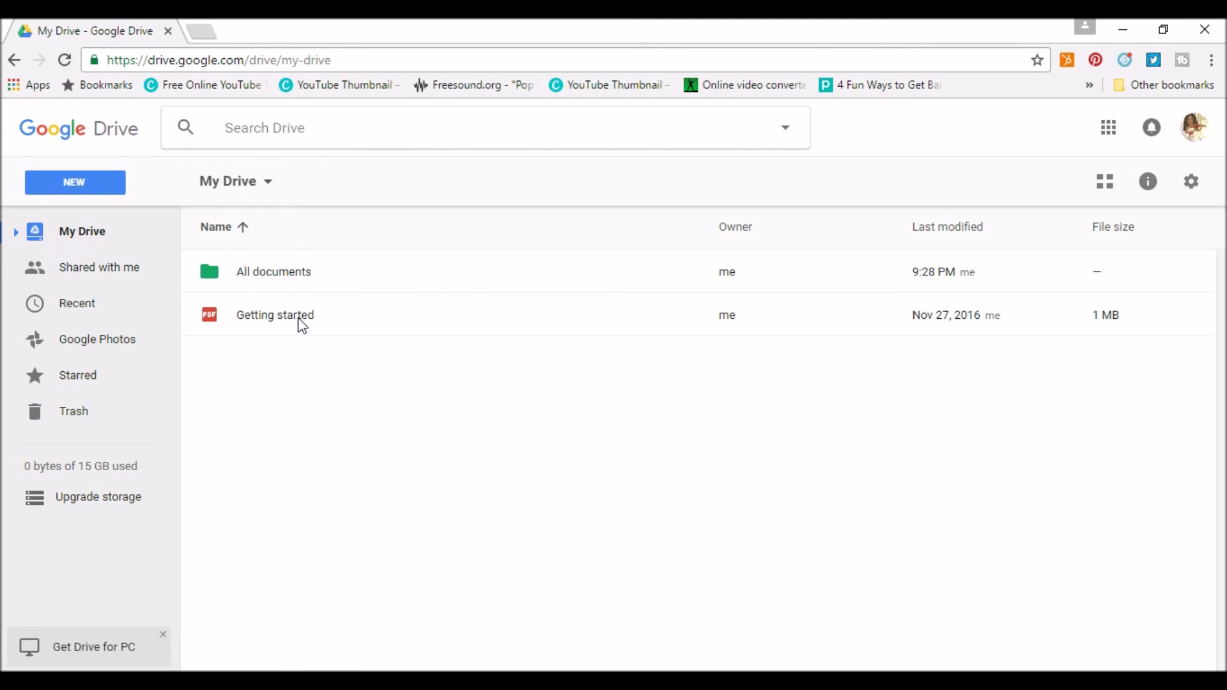
right_click(302, 326)
click(374, 641)
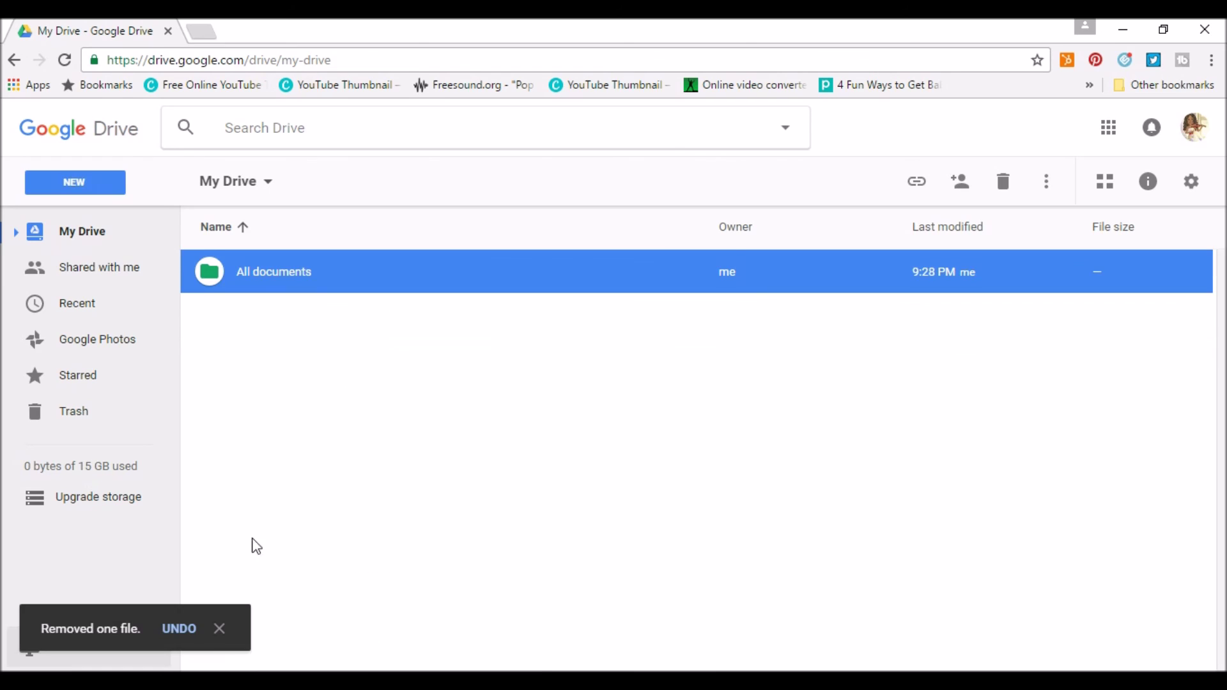
click(93, 410)
Check the trashed PDF's actions, then reveal the Empty trash option.
right_click(265, 281)
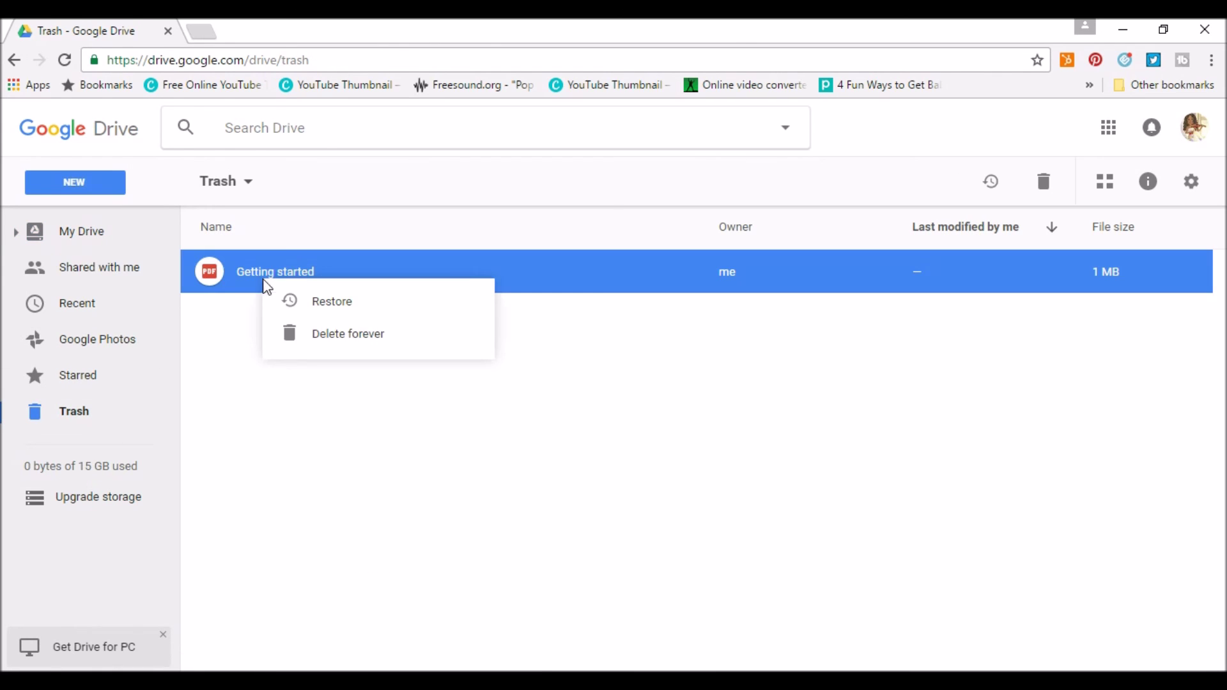
click(301, 471)
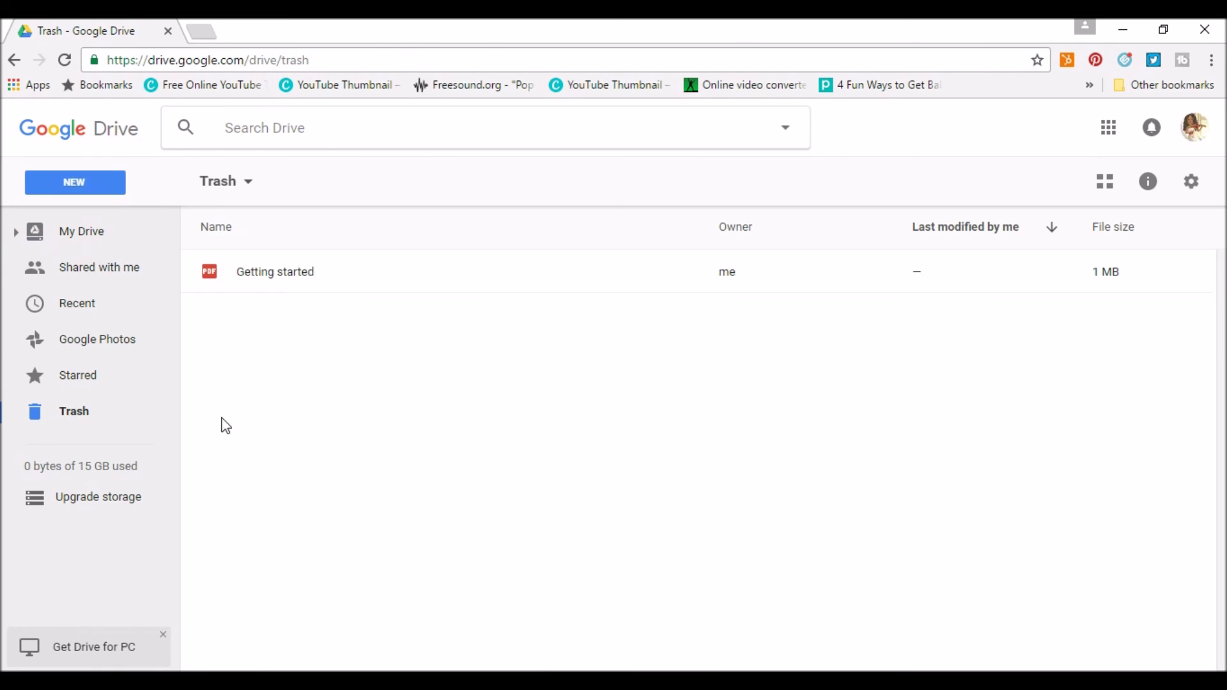
click(223, 182)
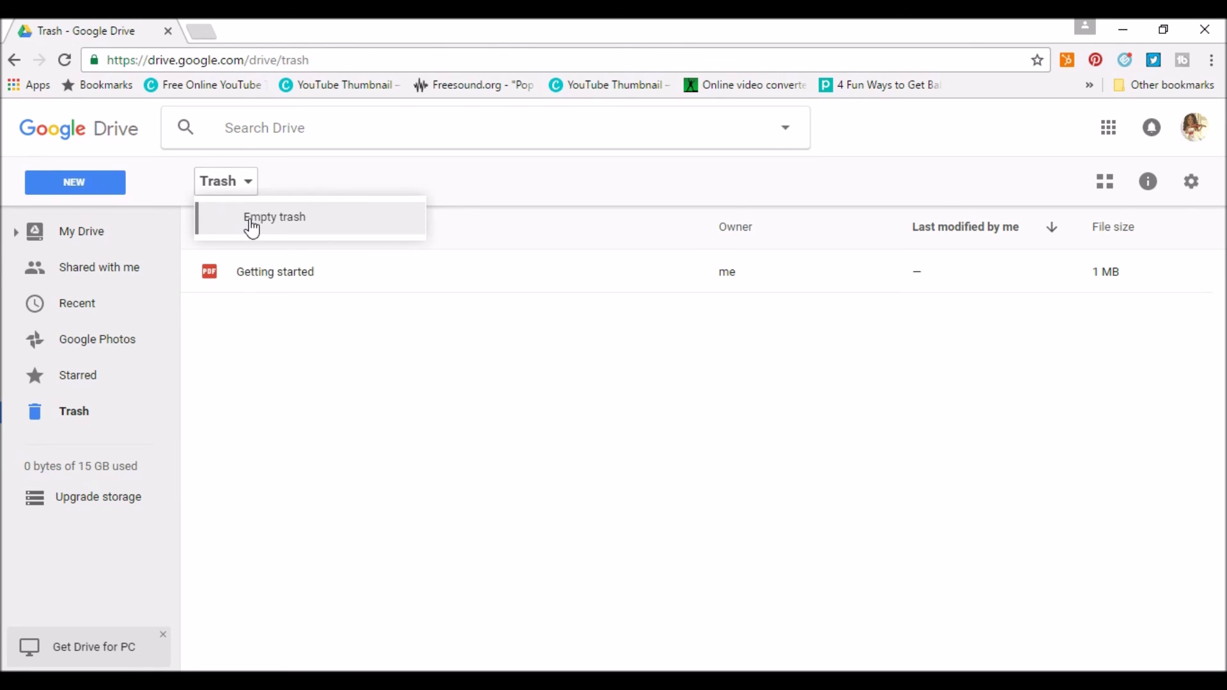
Switch Trash to grid view and look through the NEW menu's More options.
click(1106, 182)
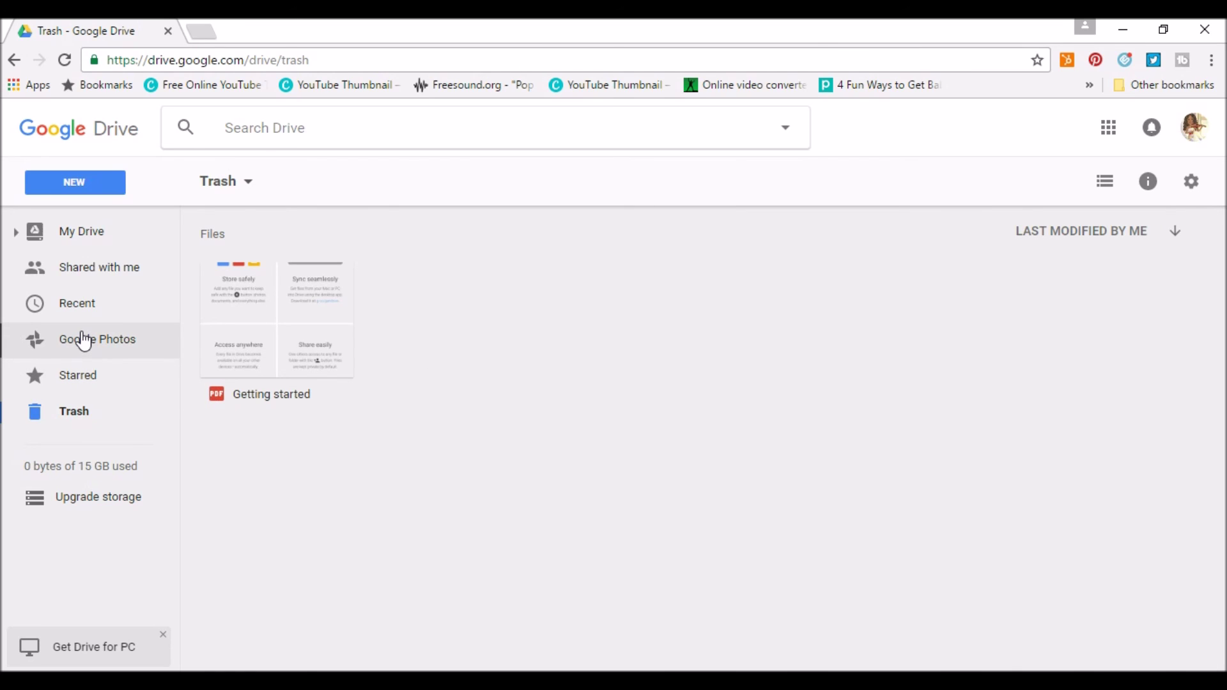
click(70, 189)
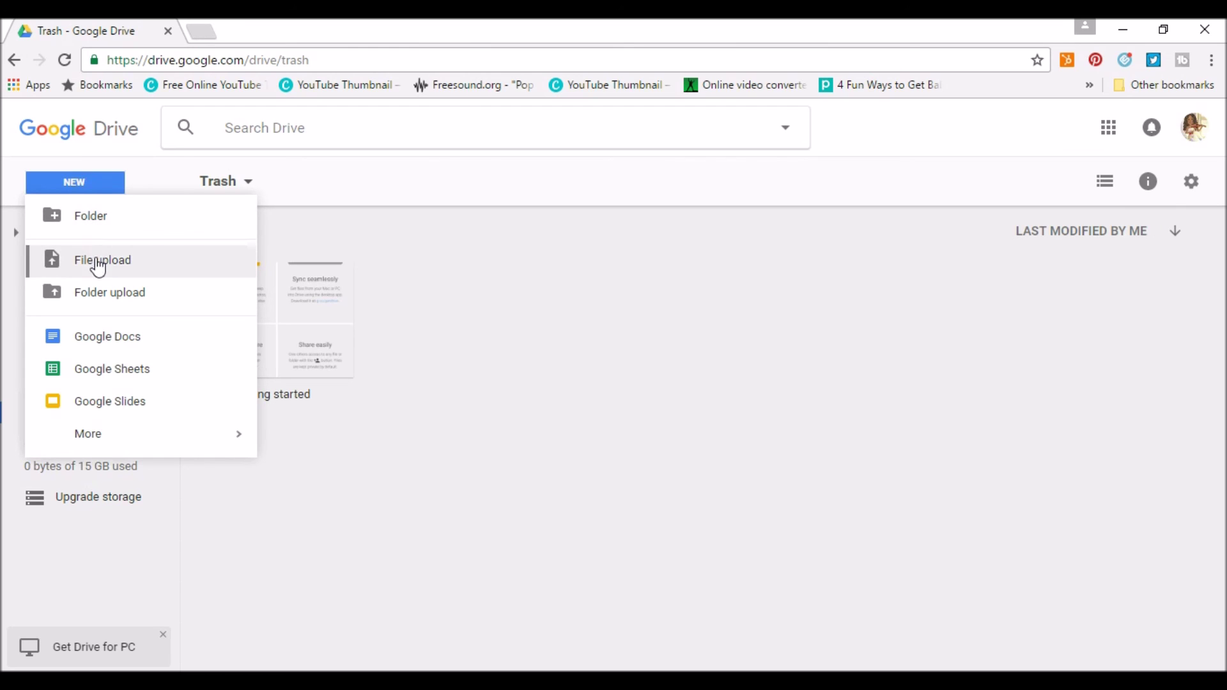
mouse_move(98, 440)
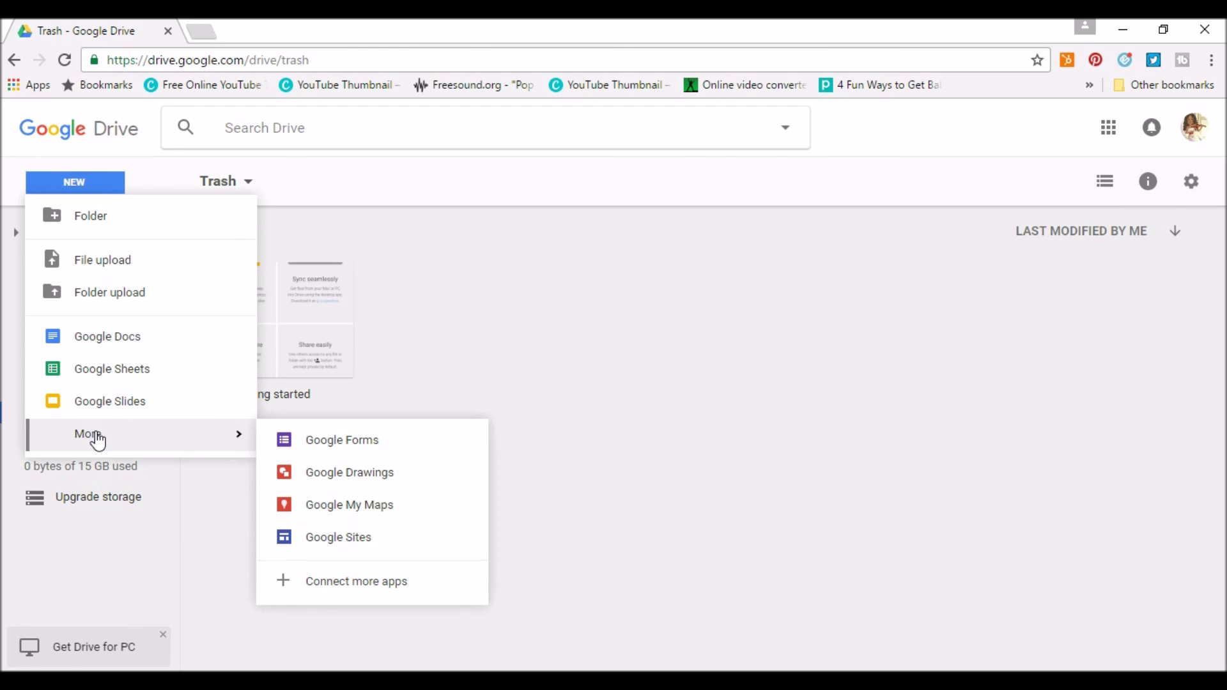
click(459, 412)
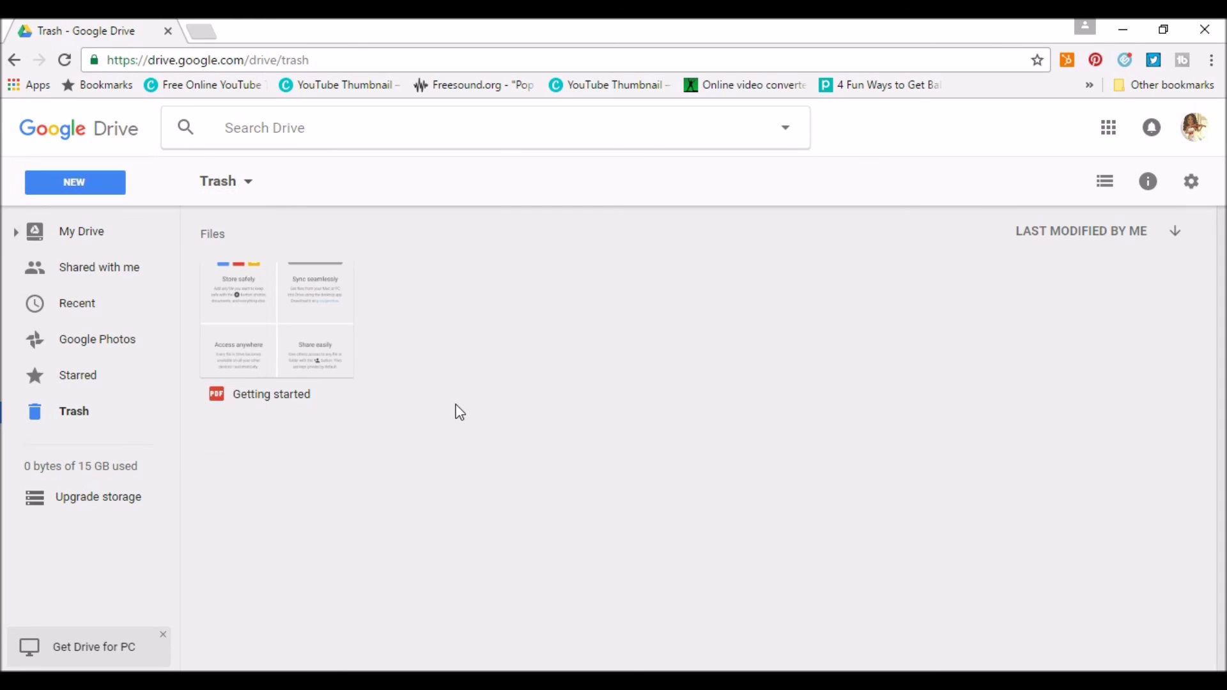